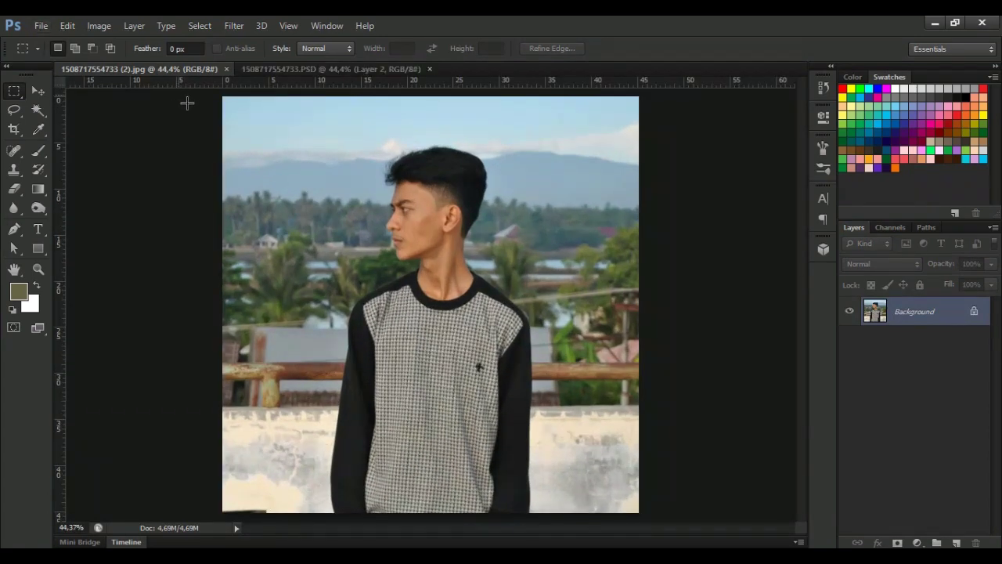
# Add a new layer group named Skin
pyautogui.click(937, 542)
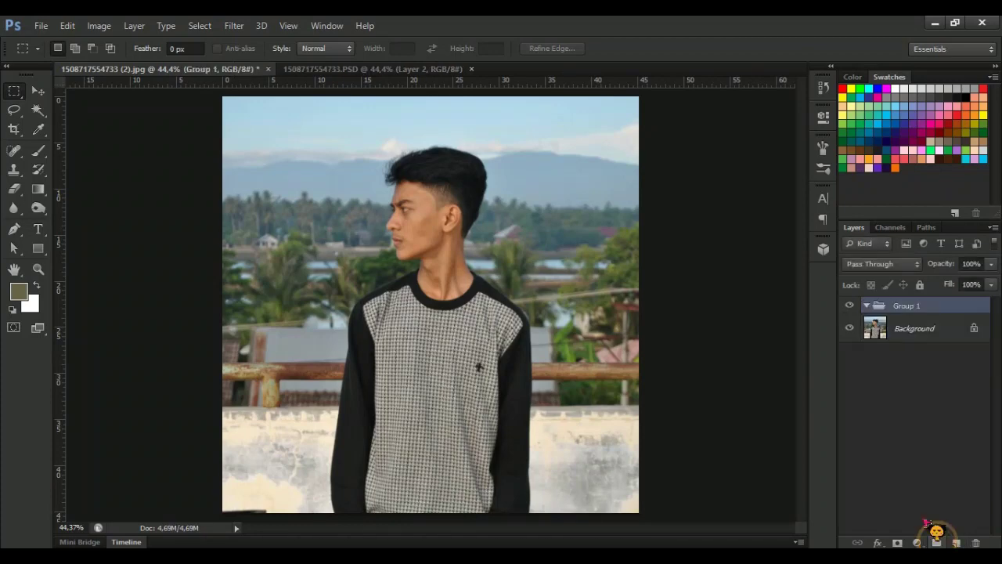
pyautogui.doubleClick(908, 305)
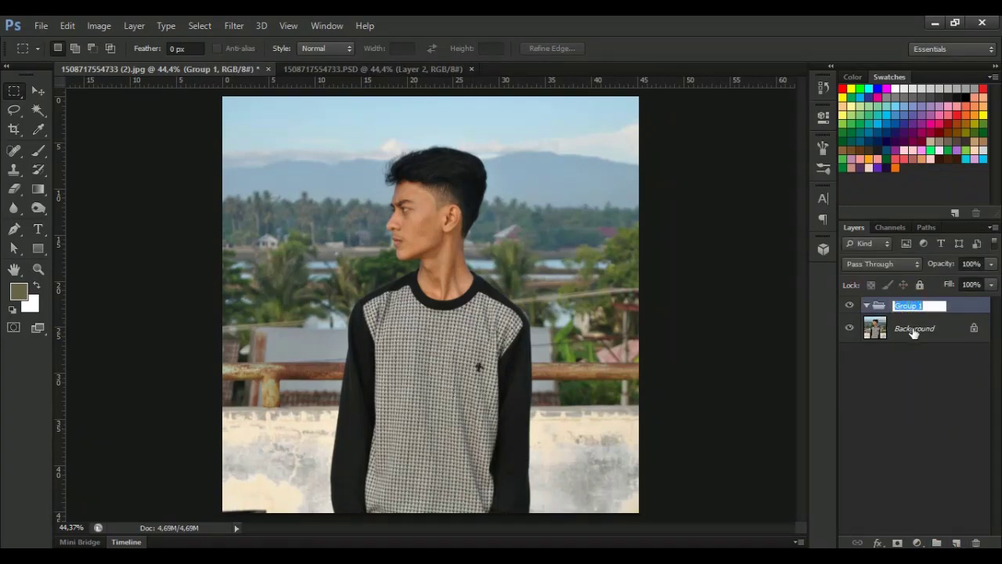
pyautogui.write('Skin')
pyautogui.press('Return')
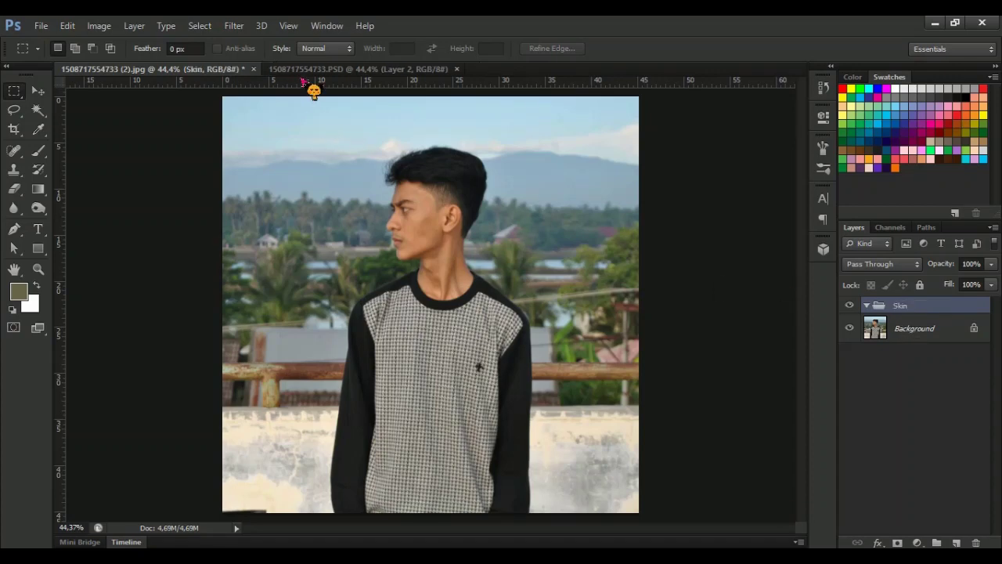
# Duplicate the Background layer as Background copy
pyautogui.click(901, 328)
pyautogui.rightClick(901, 328)
pyautogui.click(900, 348)
pyautogui.click(633, 179)
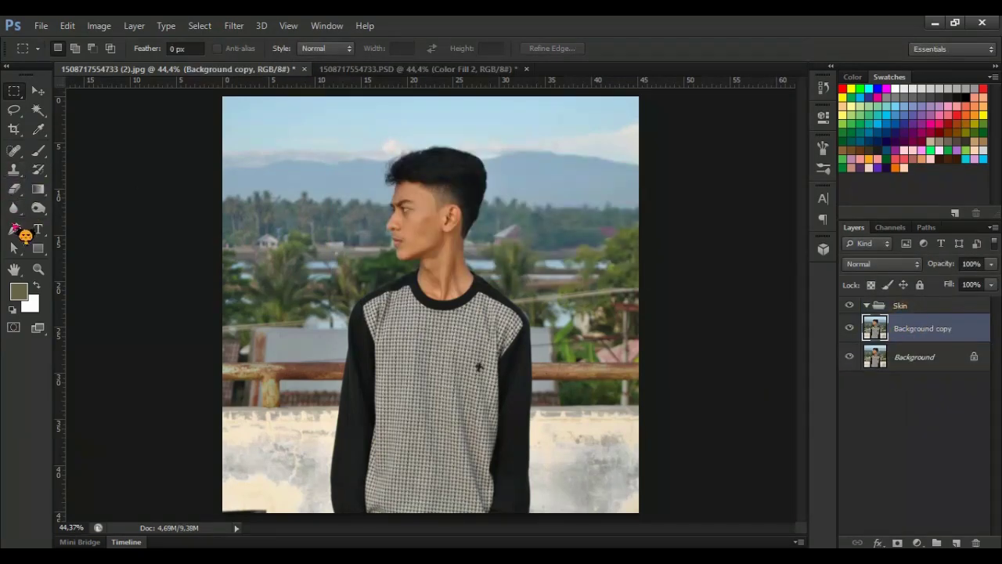
# Pen-trace the profile from the hairline down the forehead, brow, nose and lips to the chin
pyautogui.press('p')
pyautogui.scroll(3, 431, 274)
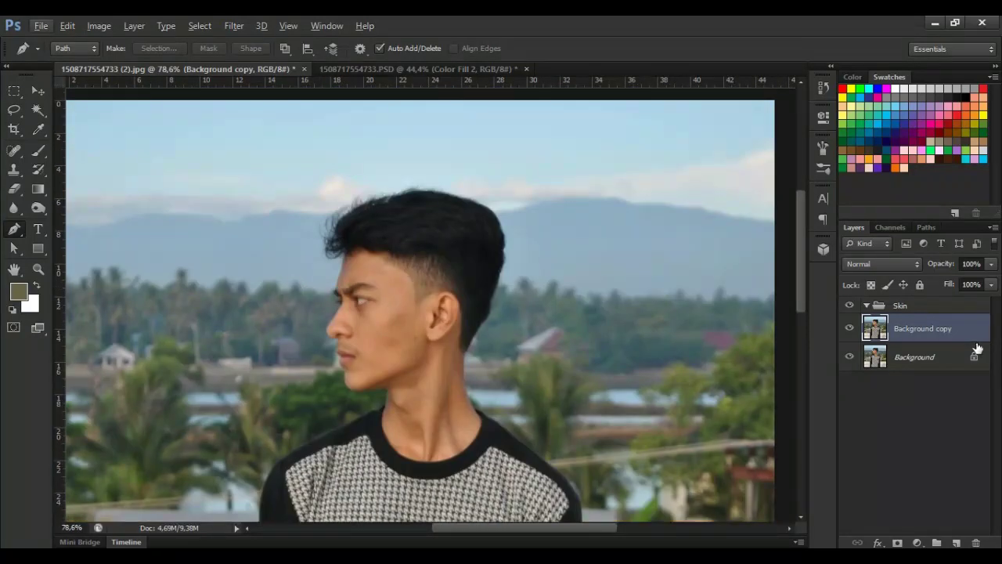
pyautogui.scroll(2, 368, 223)
pyautogui.scroll(2, 369, 224)
pyautogui.scroll(2, 363, 220)
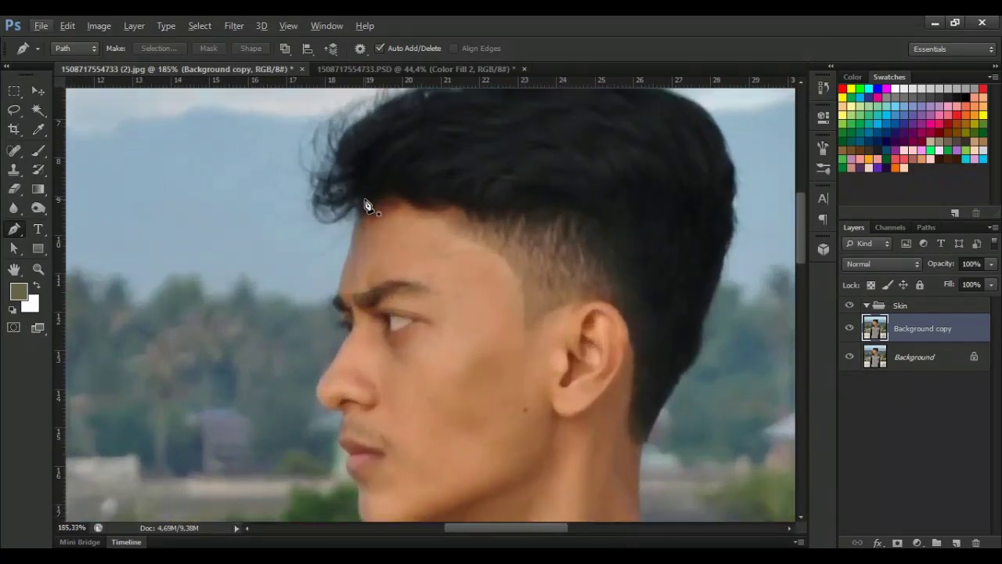
pyautogui.click(363, 200)
pyautogui.click(339, 283)
pyautogui.scroll(2, 339, 283)
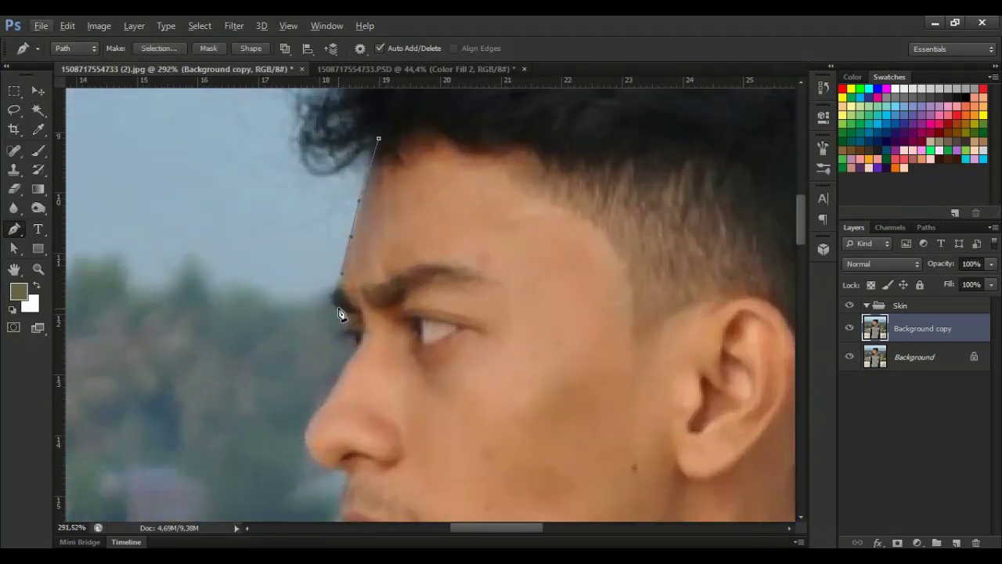
pyautogui.click(337, 294)
pyautogui.click(346, 314)
pyautogui.click(364, 336)
pyautogui.scroll(2, 329, 356)
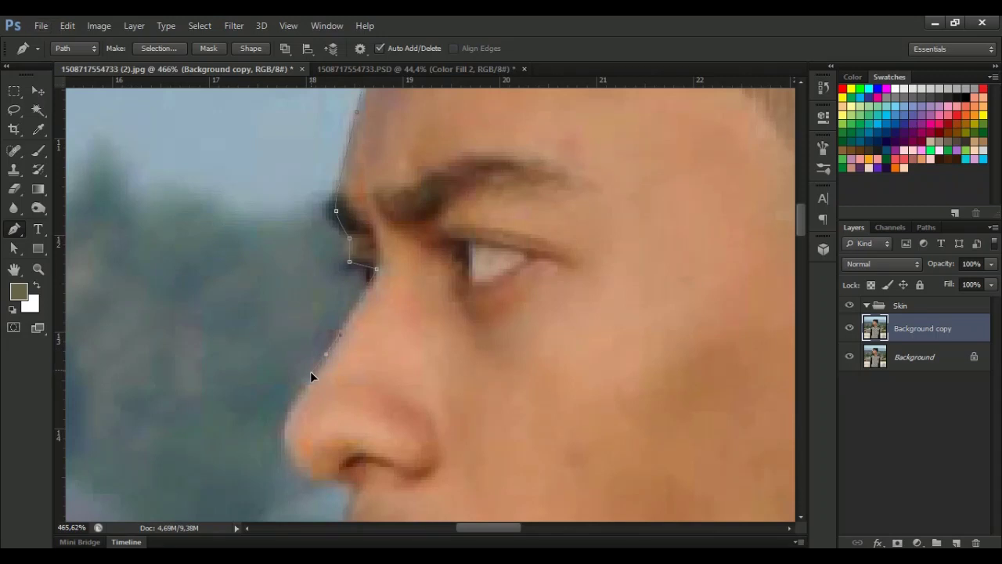
pyautogui.click(310, 376)
pyautogui.scroll(-2, 310, 376)
pyautogui.moveTo(285, 392)
pyautogui.mouseDown()
pyautogui.moveTo(293, 424)
pyautogui.moveTo(358, 435)
pyautogui.mouseUp()
pyautogui.scroll(-5, 357, 434)
pyautogui.moveTo(338, 382); pyautogui.dragTo(342, 413)
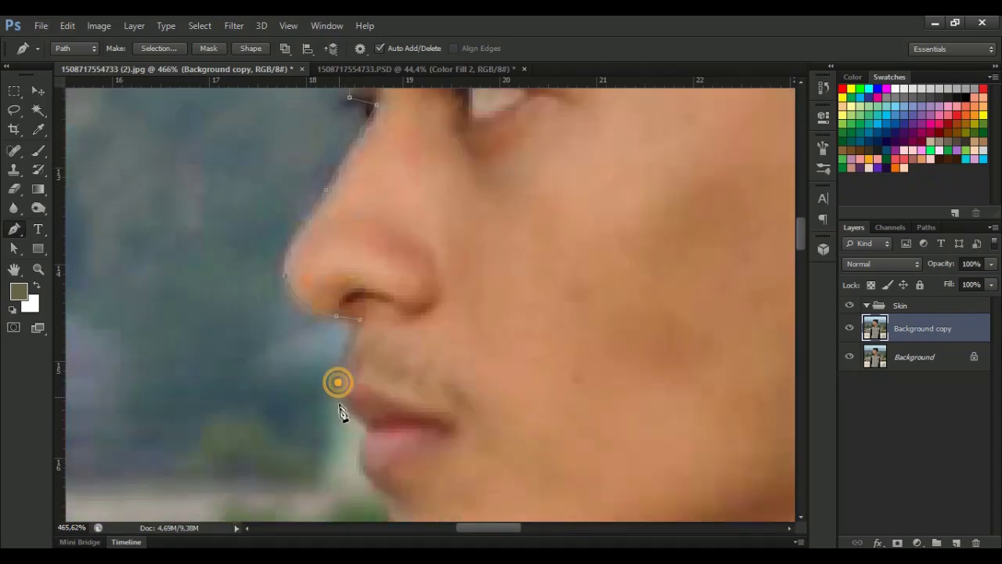
pyautogui.scroll(-1, 342, 384)
pyautogui.click(369, 405)
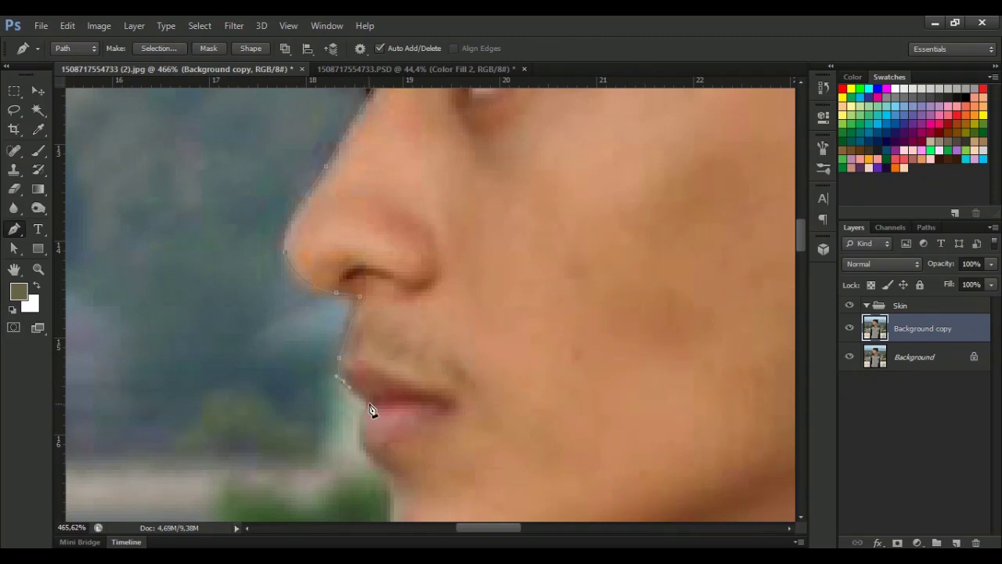
pyautogui.scroll(-3, 368, 395)
pyautogui.click(389, 414)
pyautogui.scroll(-4, 399, 422)
pyautogui.scroll(-2, 400, 392)
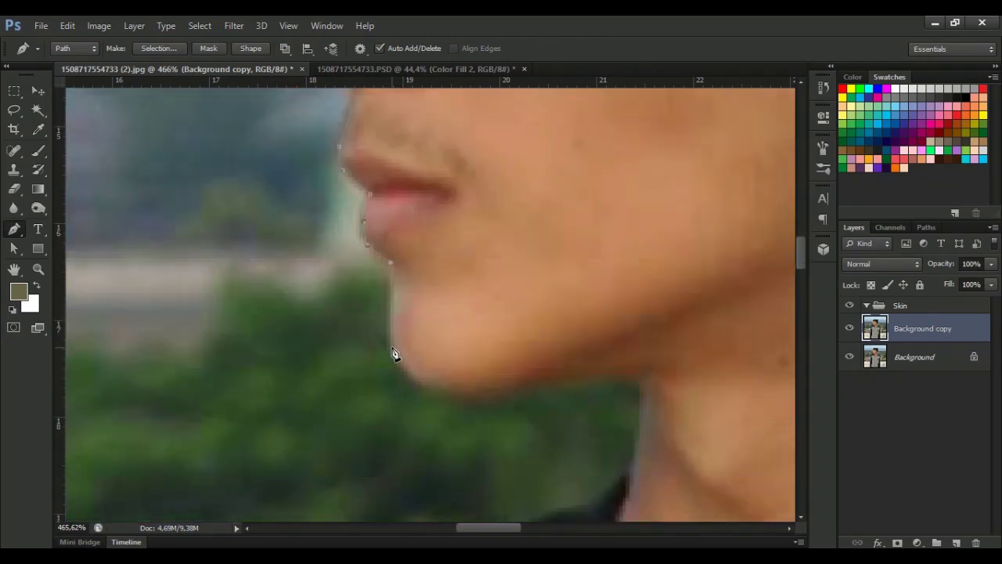
# Continue the path along the jawline, down the front of the neck and across the collar
pyautogui.moveTo(445, 395); pyautogui.dragTo(483, 399)
pyautogui.moveTo(541, 381); pyautogui.dragTo(573, 381)
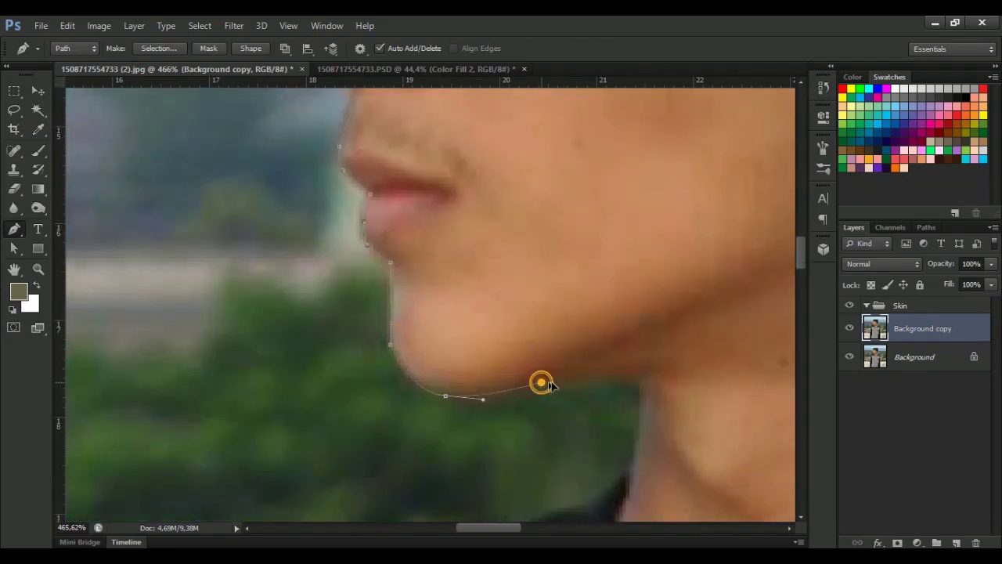
pyautogui.click(640, 381)
pyautogui.scroll(-3, 645, 387)
pyautogui.scroll(-2, 638, 368)
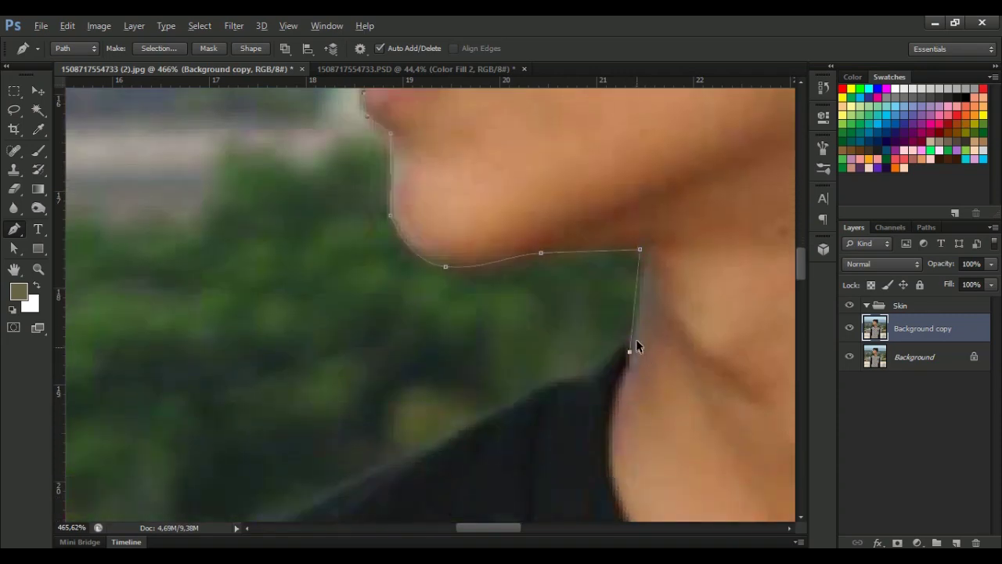
pyautogui.moveTo(636, 332)
pyautogui.mouseDown()
pyautogui.moveTo(618, 364)
pyautogui.moveTo(621, 382)
pyautogui.mouseUp()
pyautogui.hotkey('ctrl', 'z')
pyautogui.scroll(-3, 485, 516)
pyautogui.scroll(-2, 485, 517)
pyautogui.scroll(2, 476, 436)
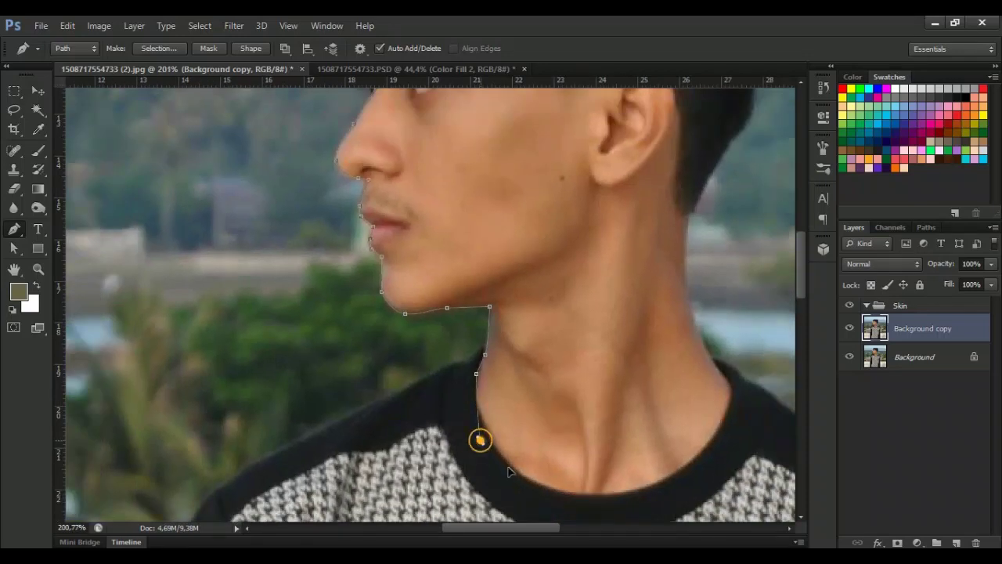
pyautogui.moveTo(479, 439); pyautogui.dragTo(509, 475)
pyautogui.moveTo(588, 511); pyautogui.dragTo(638, 501)
pyautogui.moveTo(717, 464); pyautogui.dragTo(736, 415)
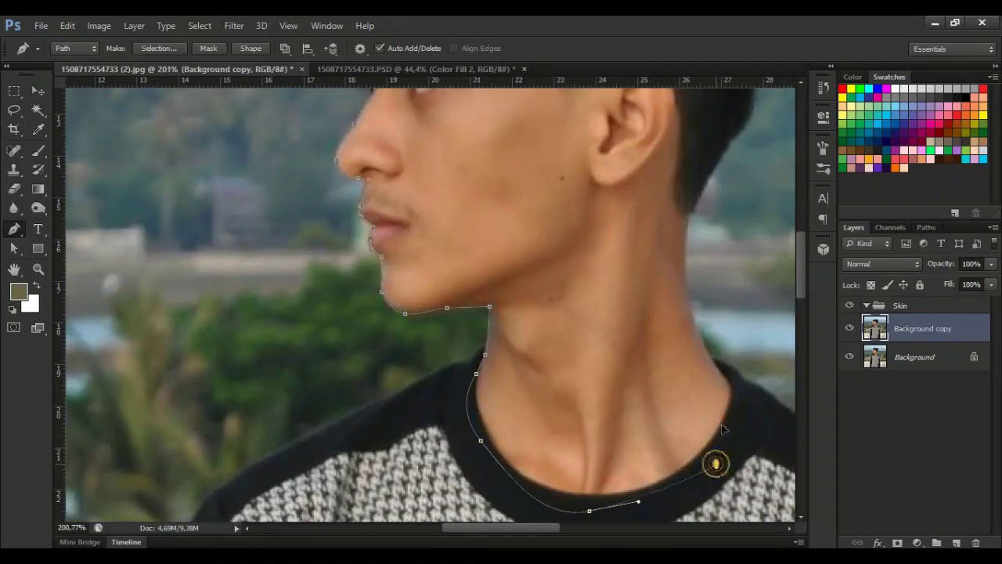
# Trace up the back of the neck and along the hairline, closing the path at the start
pyautogui.scroll(2, 734, 365)
pyautogui.scroll(2, 734, 364)
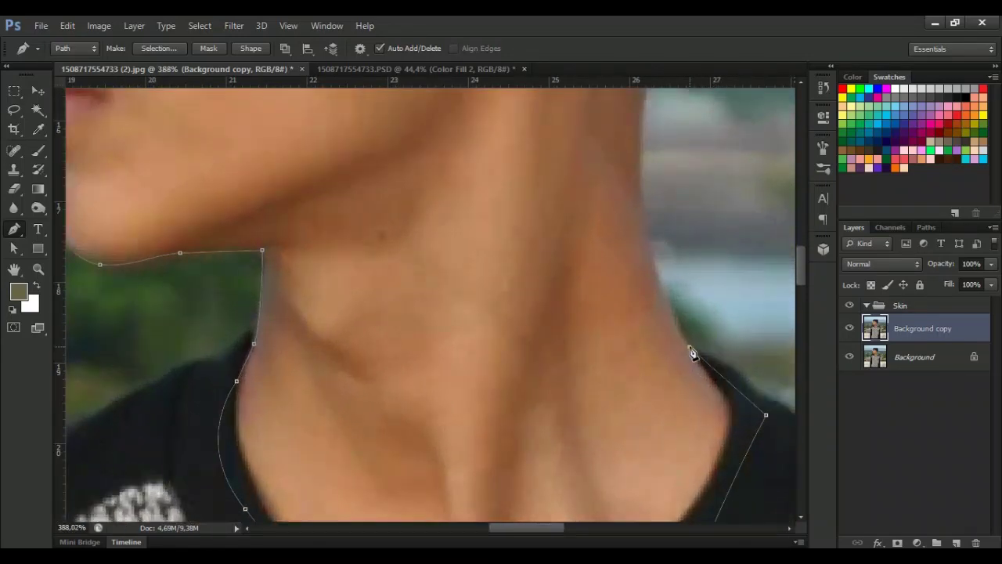
pyautogui.scroll(3, 656, 283)
pyautogui.click(641, 282)
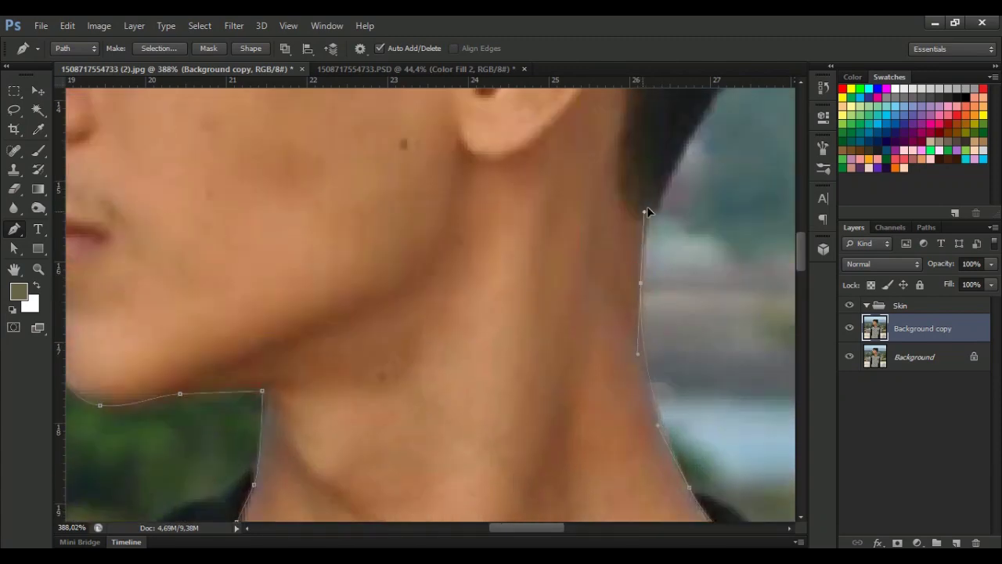
pyautogui.scroll(5, 644, 235)
pyautogui.moveTo(653, 273); pyautogui.dragTo(661, 303)
pyautogui.scroll(2, 618, 291)
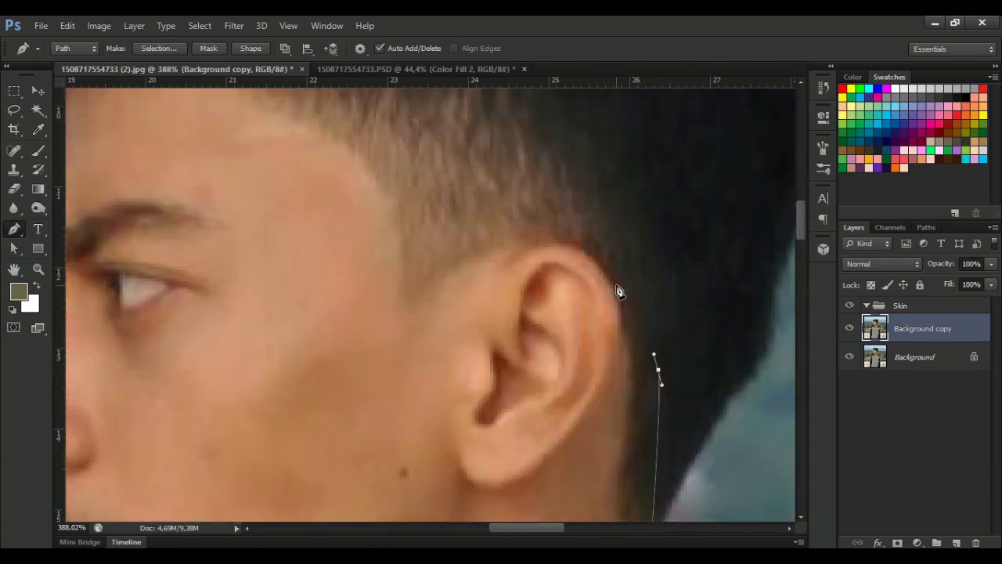
pyautogui.moveTo(629, 238); pyautogui.dragTo(623, 224)
pyautogui.scroll(3, 618, 259)
pyautogui.moveTo(584, 263); pyautogui.dragTo(548, 233)
pyautogui.moveTo(455, 202); pyautogui.dragTo(394, 195)
pyautogui.click(237, 149)
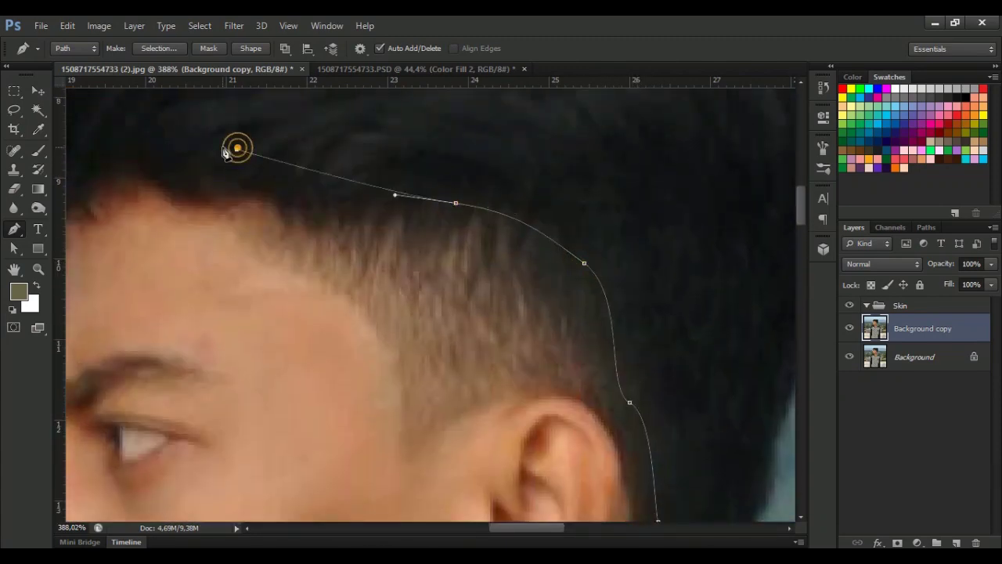
pyautogui.moveTo(538, 527); pyautogui.dragTo(507, 215)
pyautogui.moveTo(417, 190); pyautogui.dragTo(336, 260)
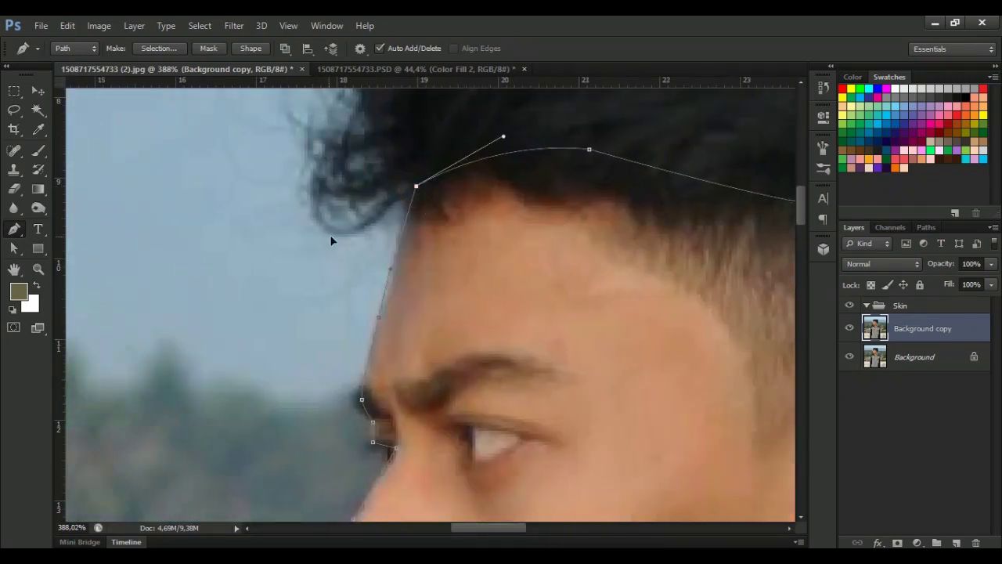
pyautogui.click(38, 90)
# Create a Solid Color fill layer in peach #fcd3b3 from the skin path
pyautogui.click(917, 542)
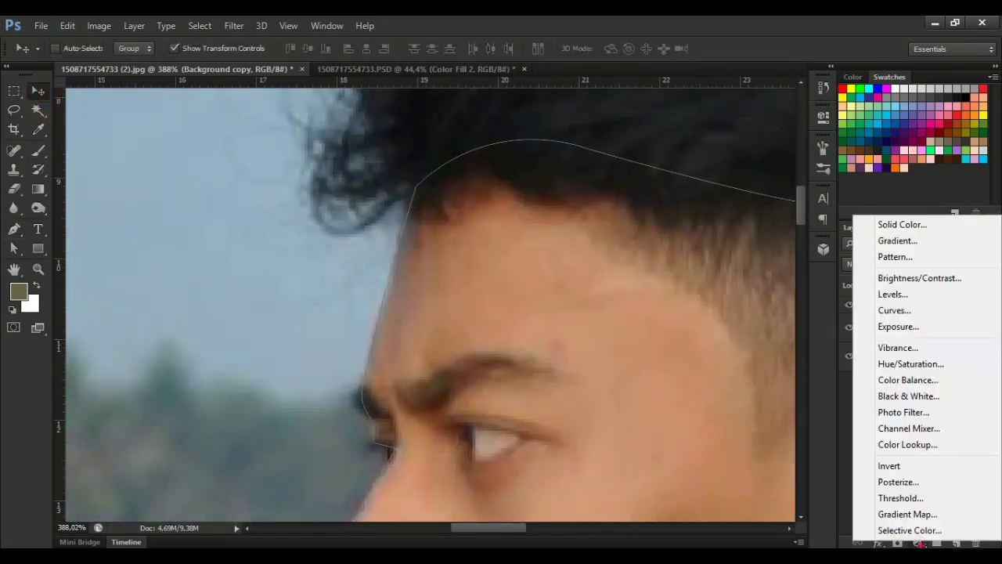
pyautogui.click(903, 222)
pyautogui.click(889, 172)
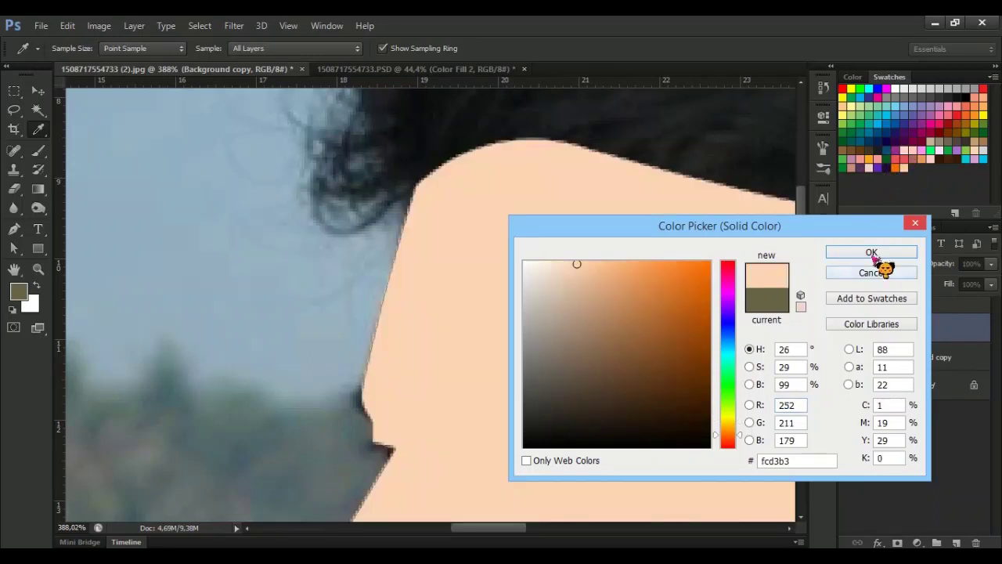
pyautogui.click(875, 254)
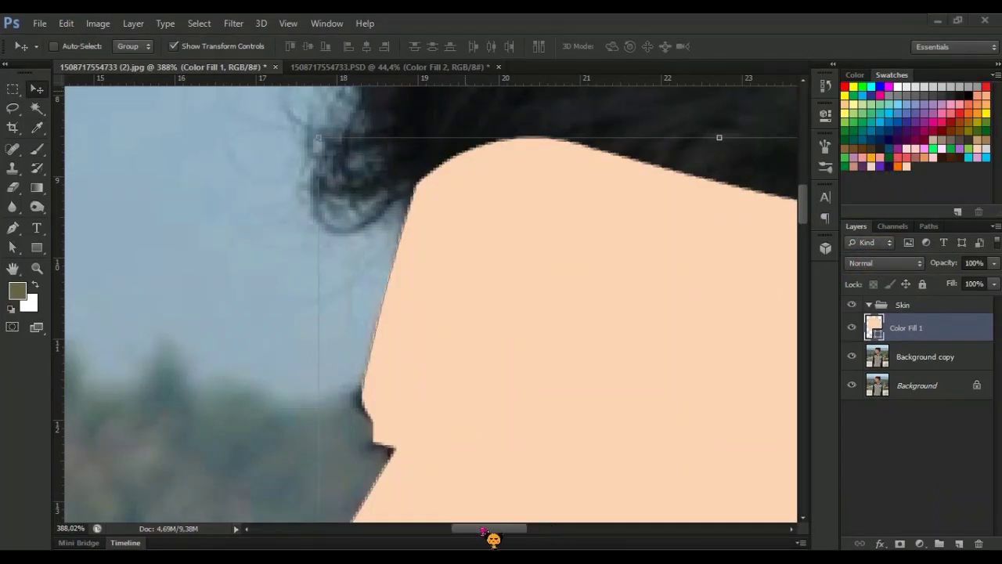
# Move Color Fill 1 into the Skin group and hide it
pyautogui.moveTo(939, 329); pyautogui.dragTo(916, 307)
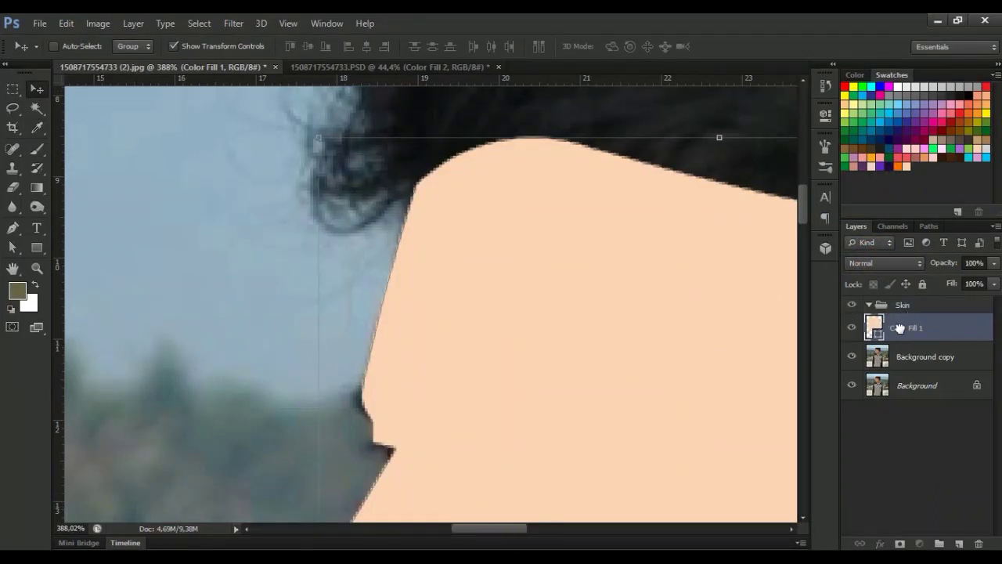
pyautogui.scroll(-2, 397, 512)
pyautogui.scroll(-2, 297, 483)
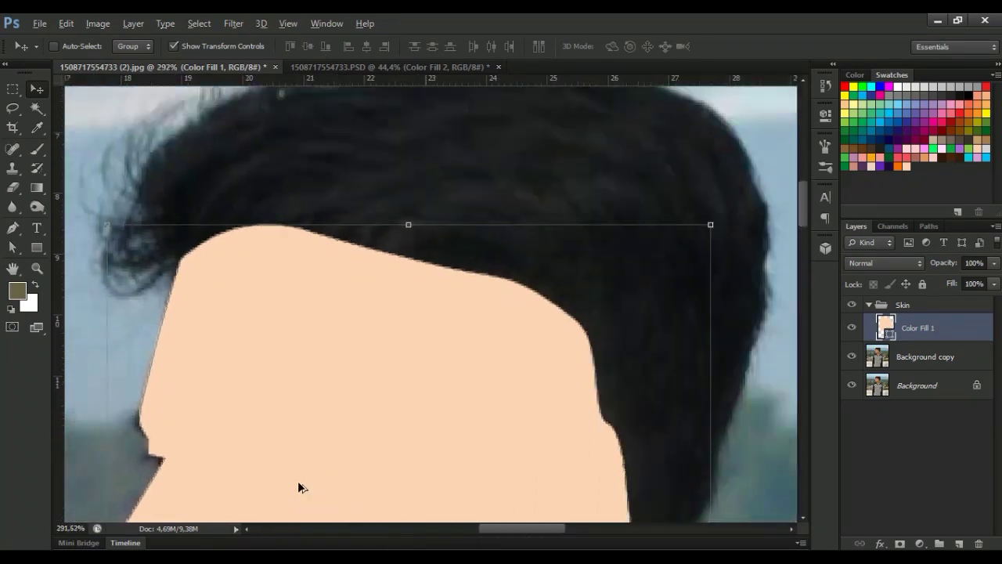
pyautogui.scroll(-1, 247, 491)
pyautogui.scroll(-3, 245, 489)
pyautogui.scroll(-2, 245, 489)
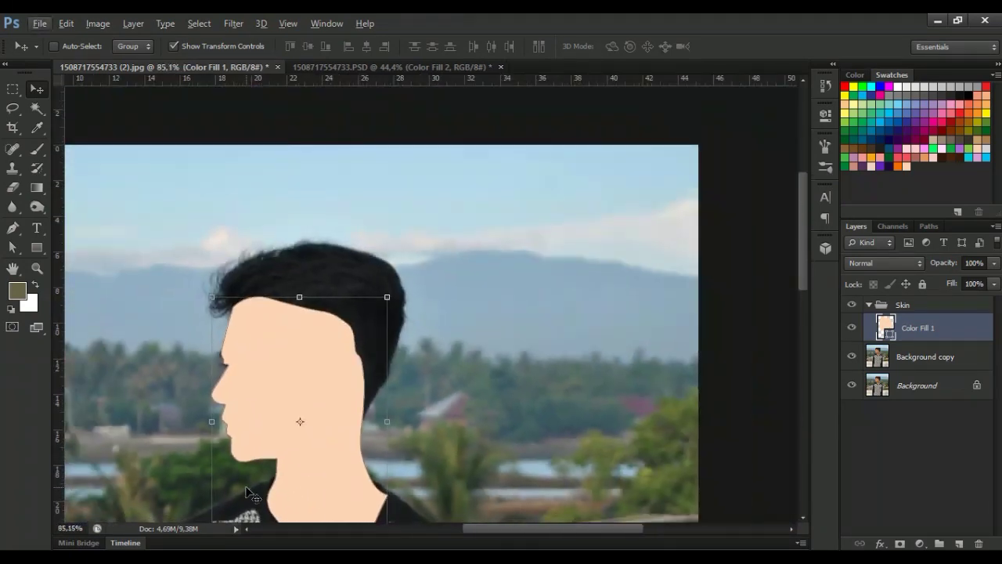
pyautogui.scroll(4, 557, 500)
pyautogui.moveTo(577, 528); pyautogui.dragTo(526, 528)
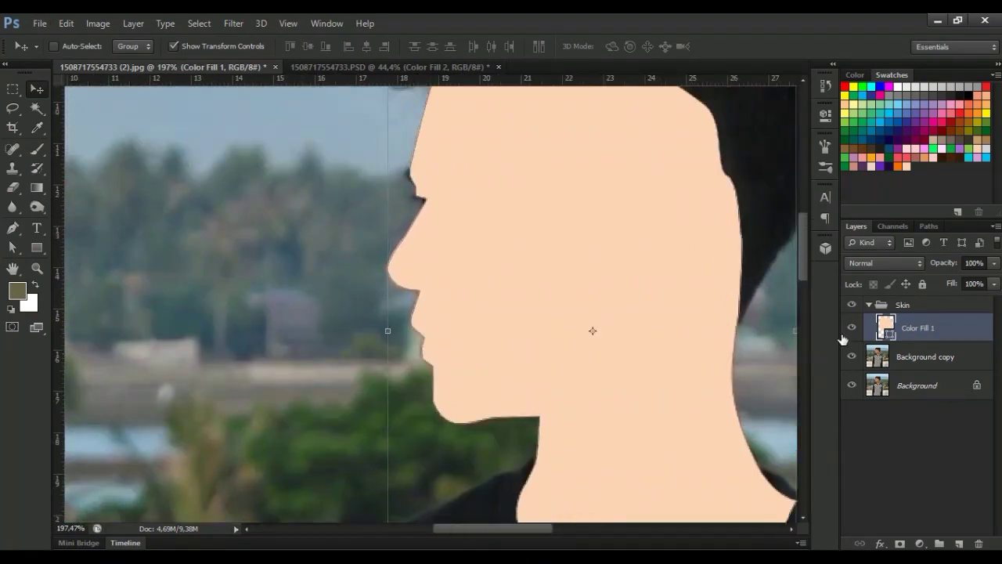
pyautogui.click(852, 327)
pyautogui.click(918, 358)
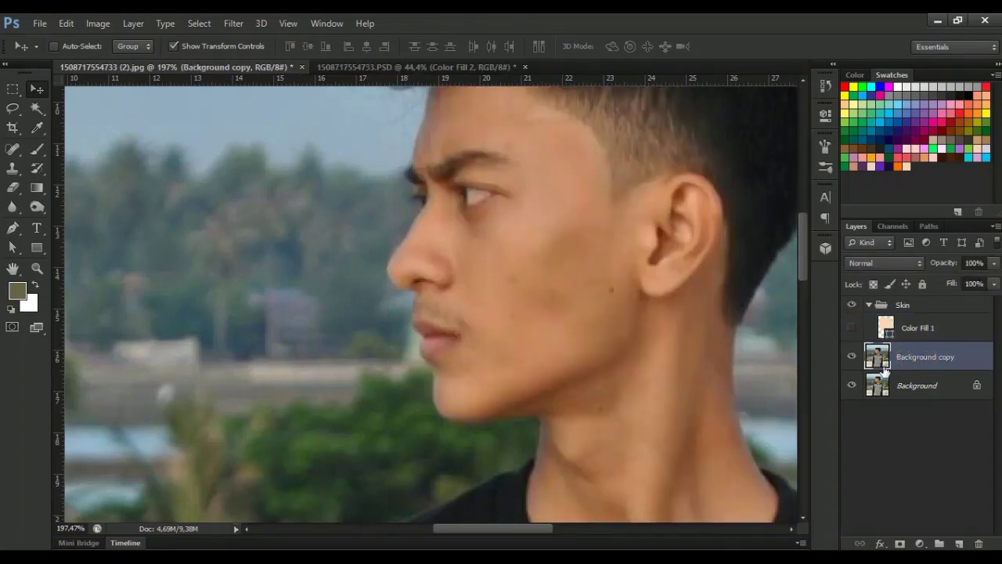
# Trace a closed Pen path around the lips, toggling the skin fill to check it
pyautogui.scroll(3, 364, 225)
pyautogui.click(12, 227)
pyautogui.scroll(2, 440, 402)
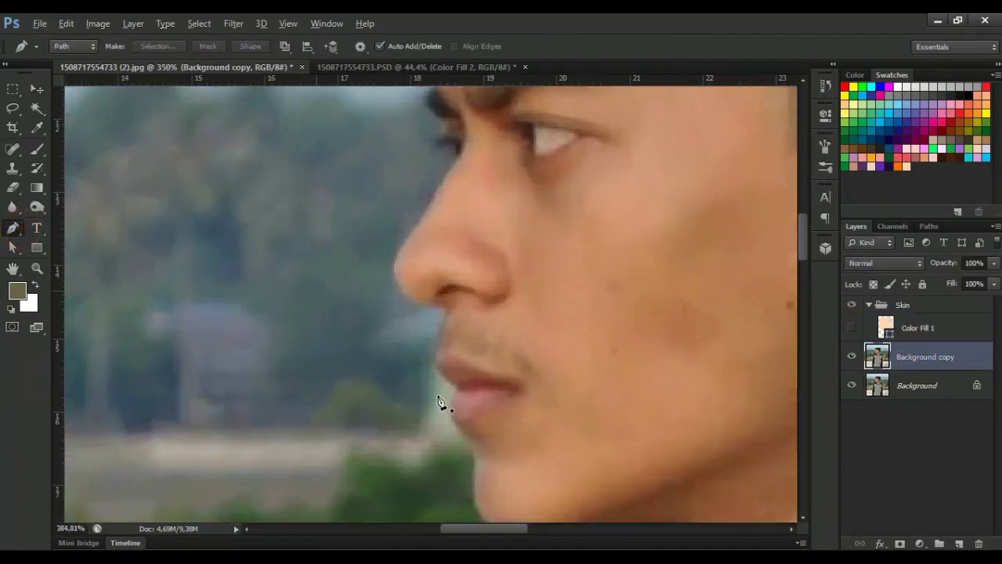
pyautogui.scroll(2, 439, 401)
pyautogui.click(852, 328)
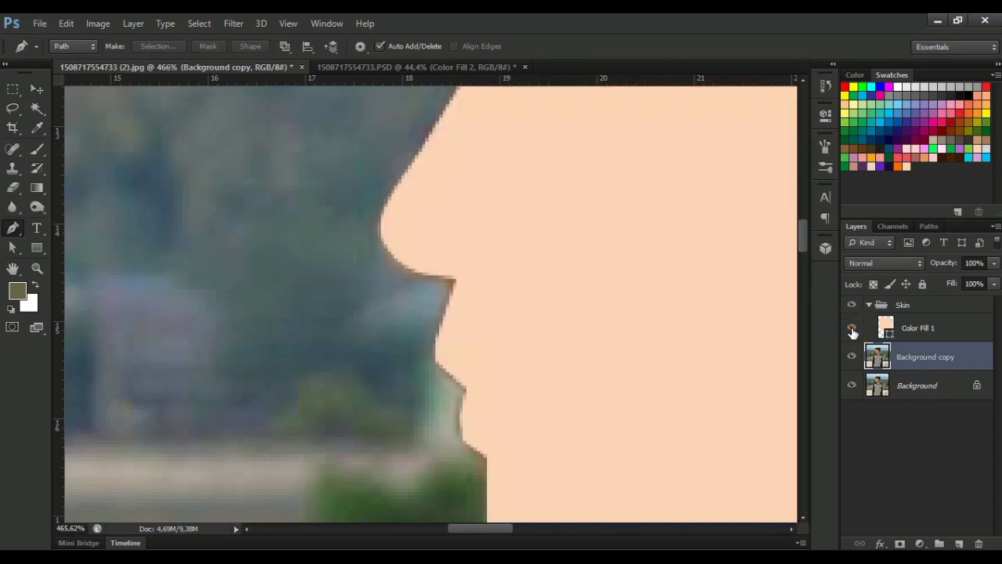
pyautogui.click(435, 358)
pyautogui.click(852, 328)
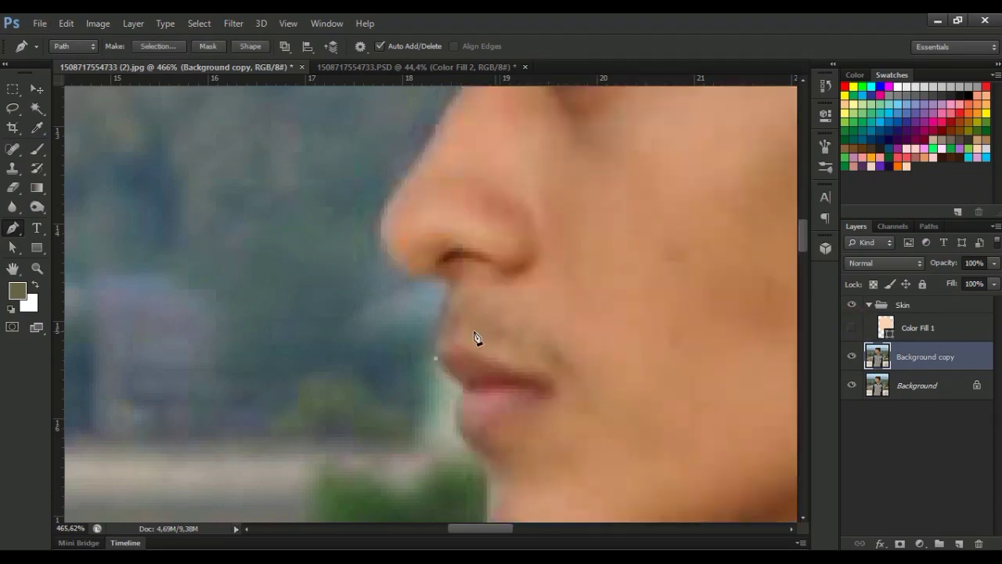
pyautogui.click(559, 389)
pyautogui.moveTo(487, 430); pyautogui.dragTo(469, 440)
pyautogui.click(852, 328)
pyautogui.click(852, 328)
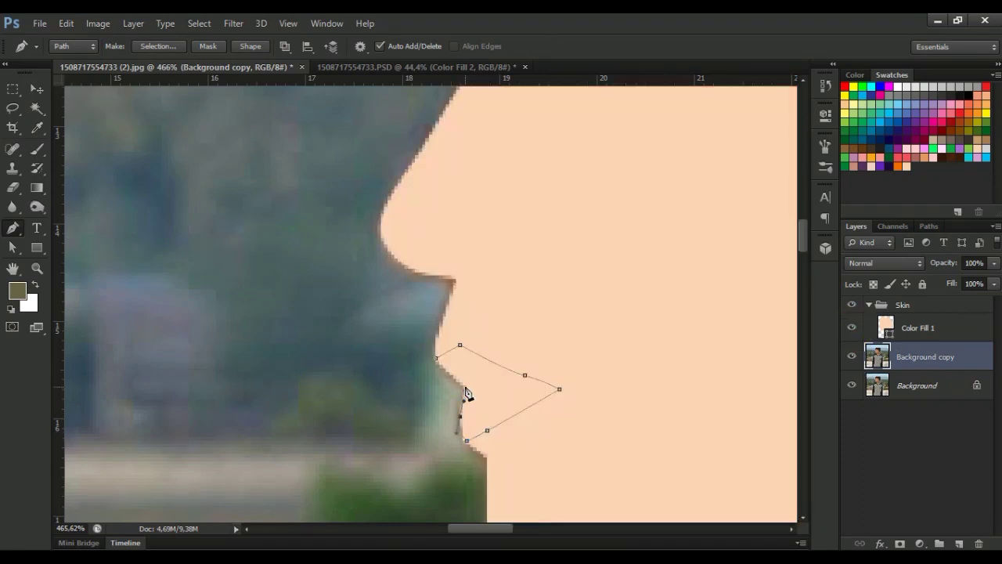
pyautogui.click(466, 385)
pyautogui.click(436, 358)
pyautogui.click(852, 328)
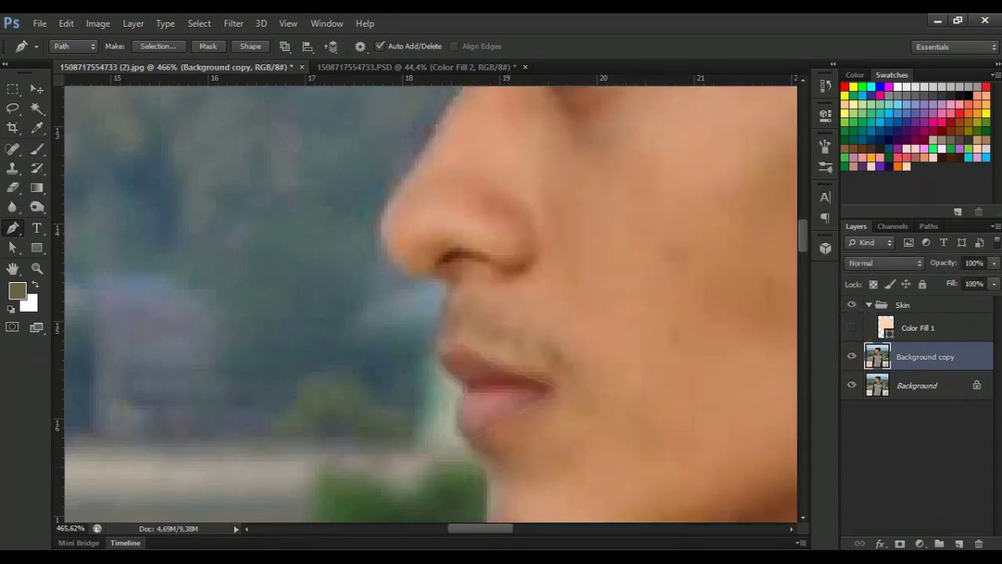
# Fill the lip path with a pink Solid Color layer above Color Fill 1, then hide it
pyautogui.click(920, 543)
pyautogui.click(869, 225)
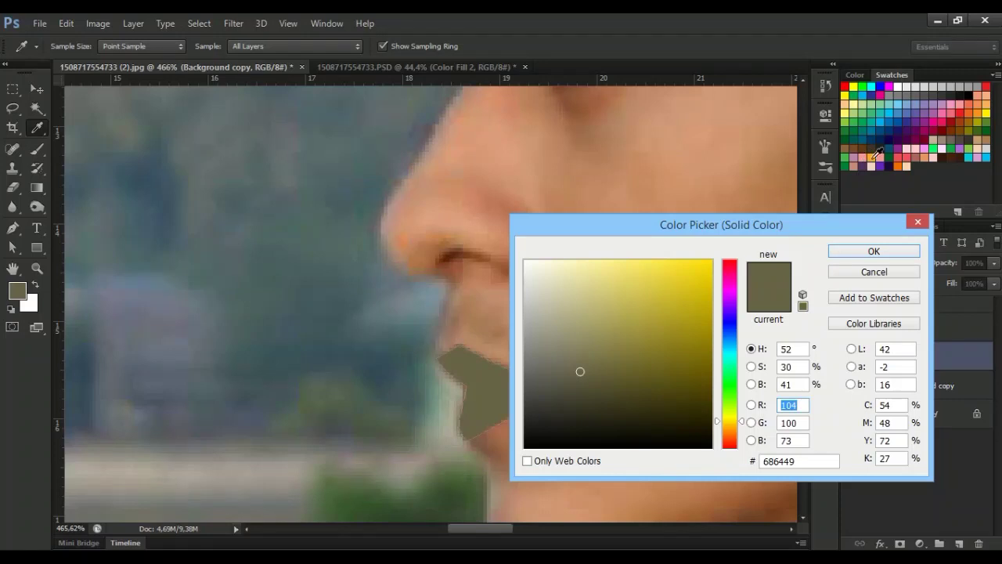
pyautogui.click(875, 155)
pyautogui.click(874, 250)
pyautogui.moveTo(959, 350); pyautogui.dragTo(934, 313)
pyautogui.click(851, 328)
pyautogui.scroll(-2, 756, 359)
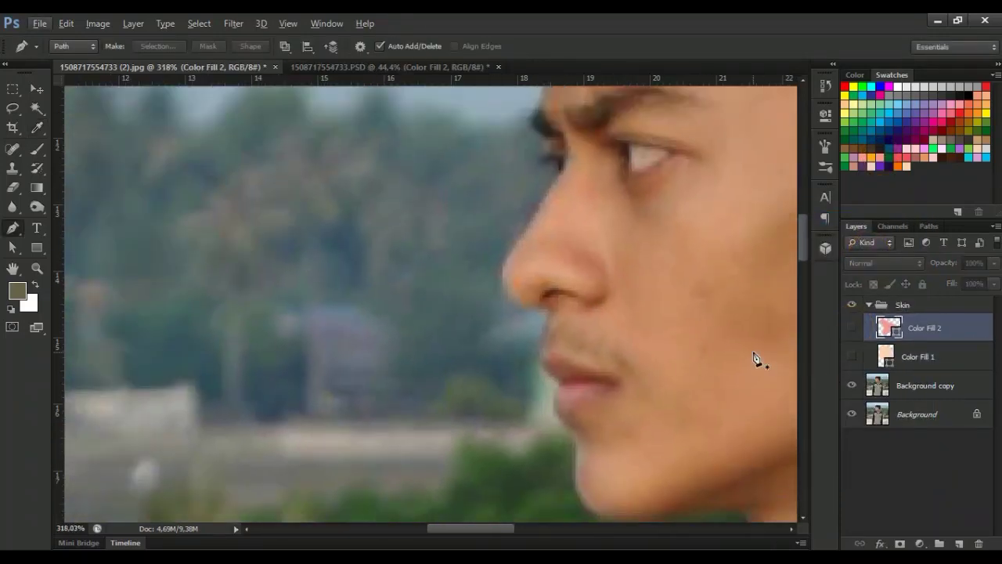
pyautogui.scroll(2, 755, 359)
pyautogui.moveTo(509, 528); pyautogui.dragTo(525, 529)
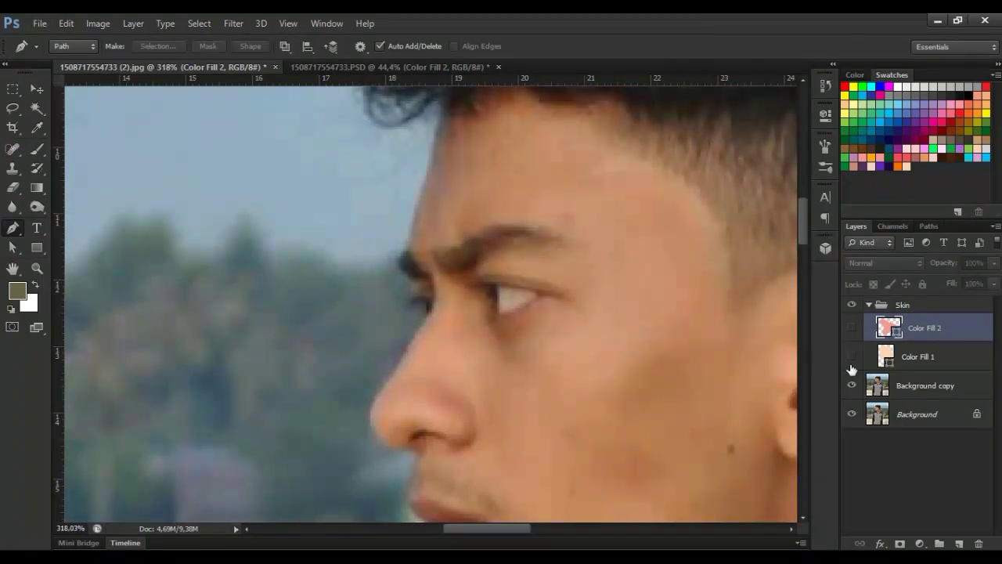
# On Background copy, Pen-trace the eyebrow outline and its small inner piece
pyautogui.click(916, 384)
pyautogui.scroll(2, 457, 313)
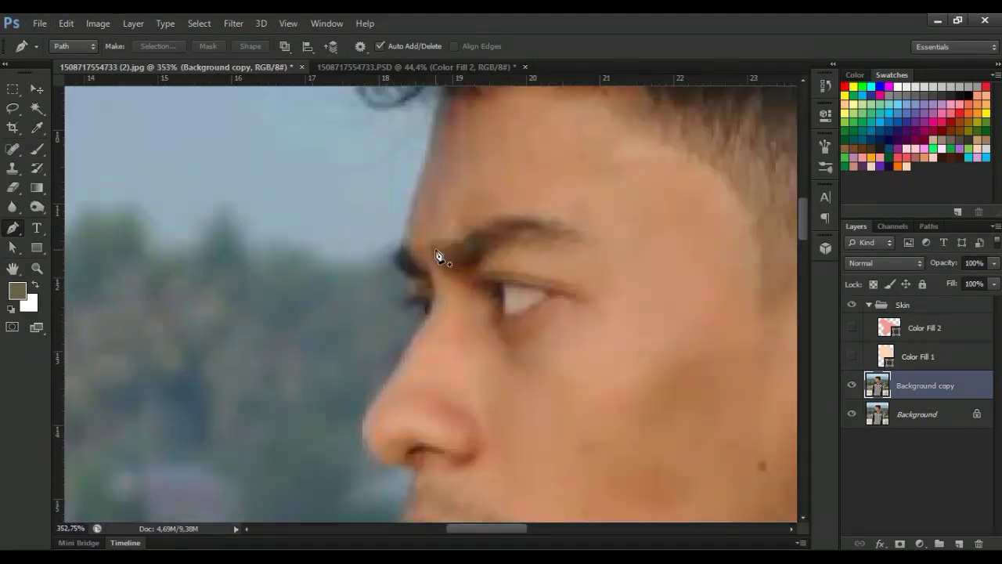
pyautogui.click(435, 249)
pyautogui.moveTo(454, 267); pyautogui.dragTo(505, 239)
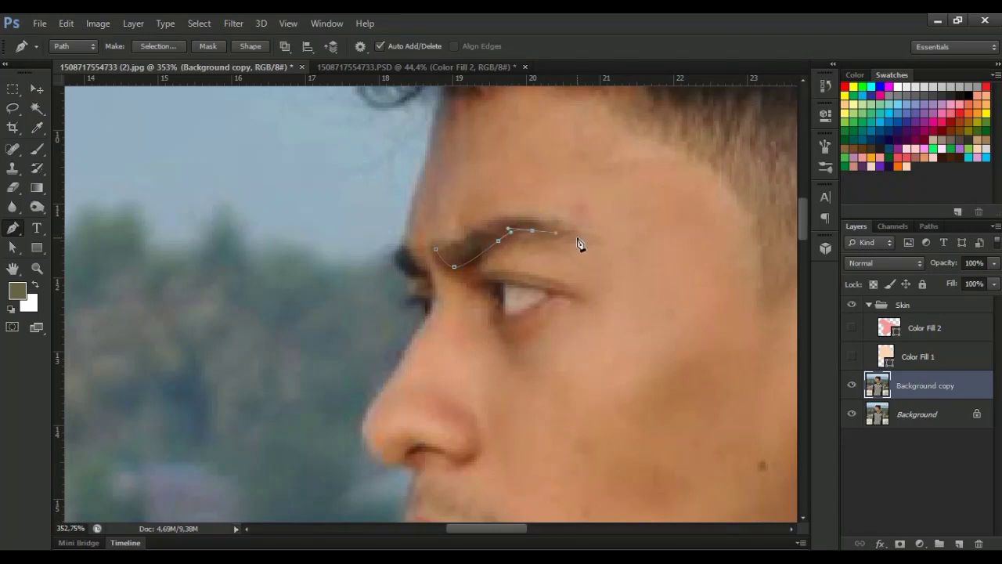
pyautogui.moveTo(579, 235); pyautogui.dragTo(487, 222)
pyautogui.click(448, 243)
pyautogui.click(436, 252)
pyautogui.moveTo(400, 245); pyautogui.dragTo(395, 269)
pyautogui.click(397, 264)
# Fill the eyebrow path with black #000000 and move Color Fill 3 to the top of Skin
pyautogui.click(920, 543)
pyautogui.click(913, 222)
pyautogui.click(976, 87)
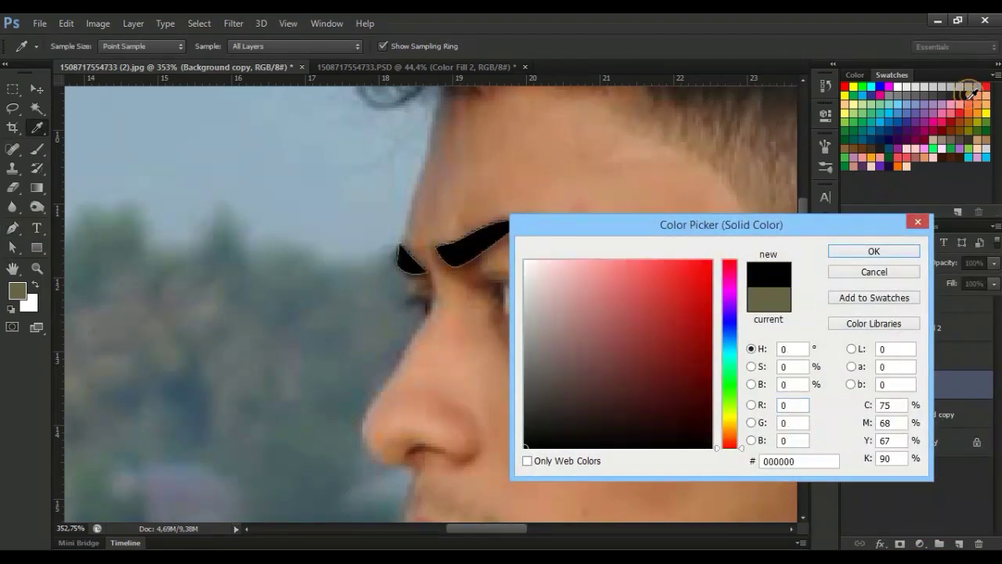
pyautogui.click(873, 251)
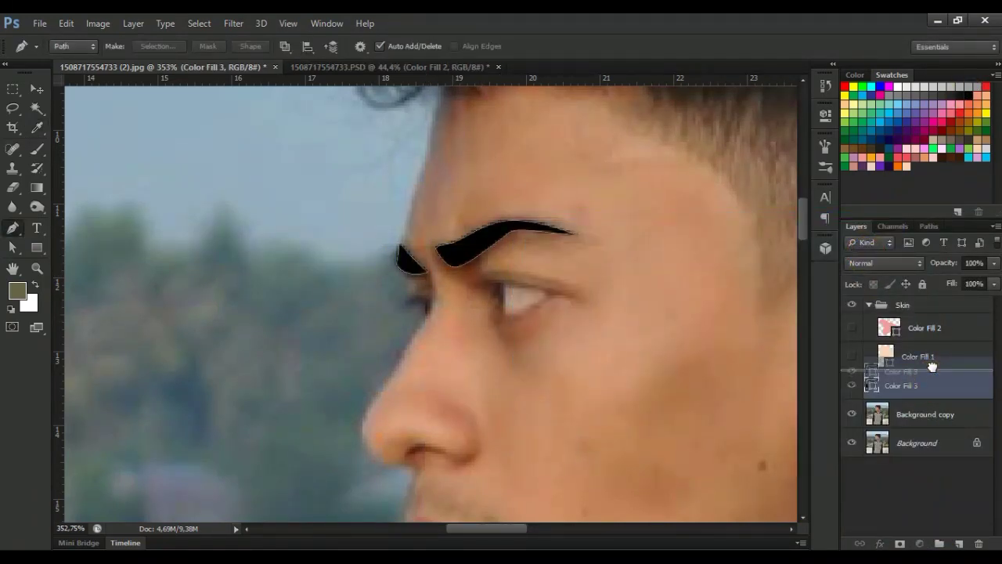
pyautogui.moveTo(932, 386)
pyautogui.mouseDown()
pyautogui.moveTo(931, 342)
pyautogui.moveTo(927, 376)
pyautogui.mouseUp()
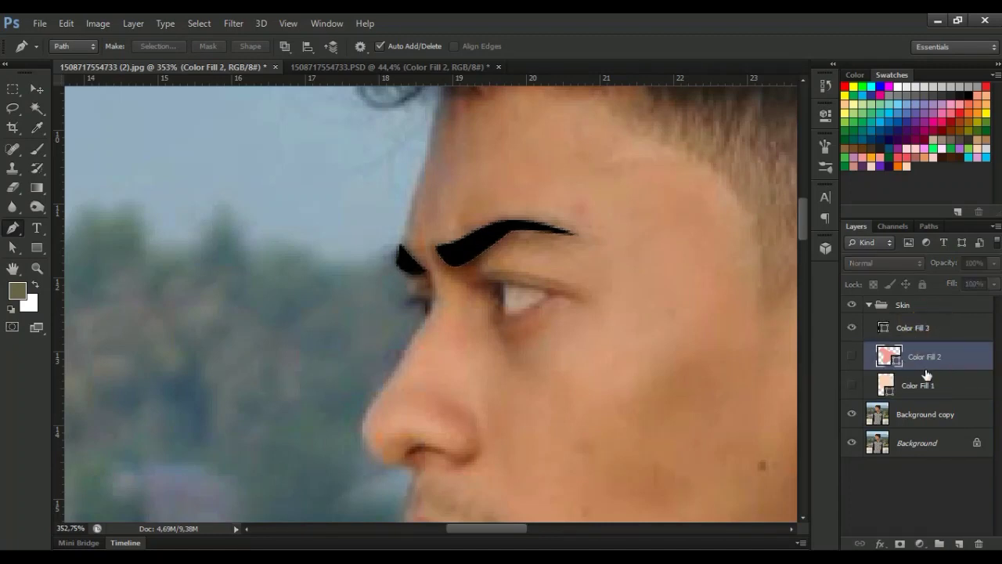
# Preview the skin and lip fills with the eyebrow, then hide all three fills
pyautogui.click(851, 385)
pyautogui.click(852, 356)
pyautogui.scroll(-1, 719, 407)
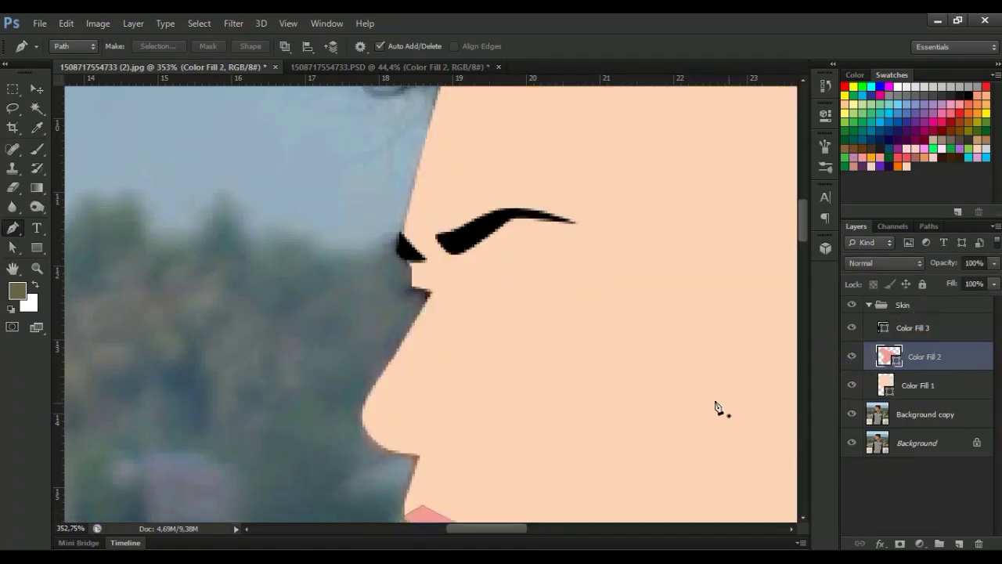
pyautogui.scroll(-2, 714, 405)
pyautogui.scroll(1, 719, 400)
pyautogui.scroll(1, 763, 372)
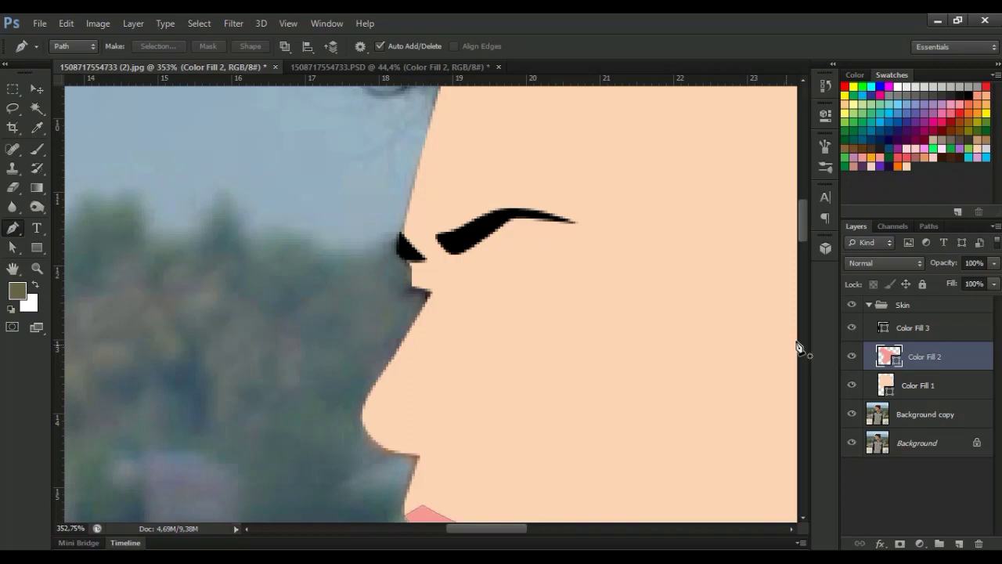
pyautogui.click(852, 356)
pyautogui.click(852, 385)
pyautogui.click(852, 327)
pyautogui.click(934, 330)
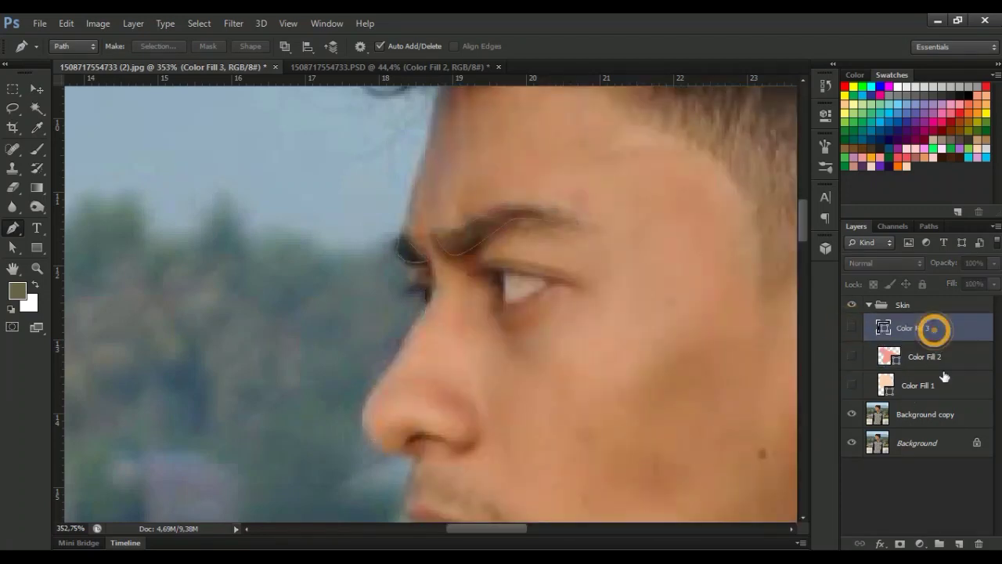
# On Background copy, start the hair path at the forehead hairline and curve it toward the ear
pyautogui.click(913, 415)
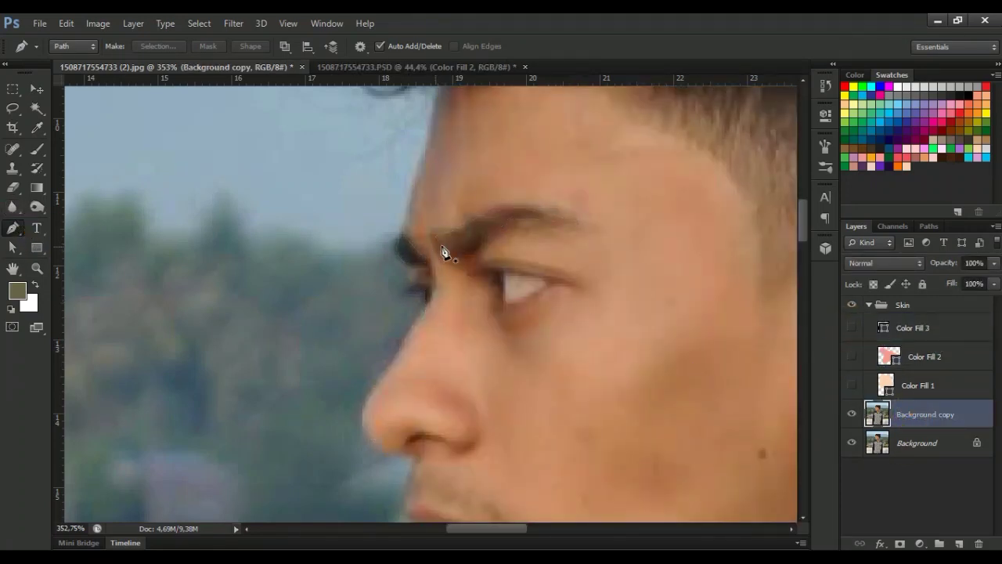
pyautogui.scroll(-2, 474, 244)
pyautogui.scroll(-1, 581, 275)
pyautogui.moveTo(503, 529); pyautogui.dragTo(520, 530)
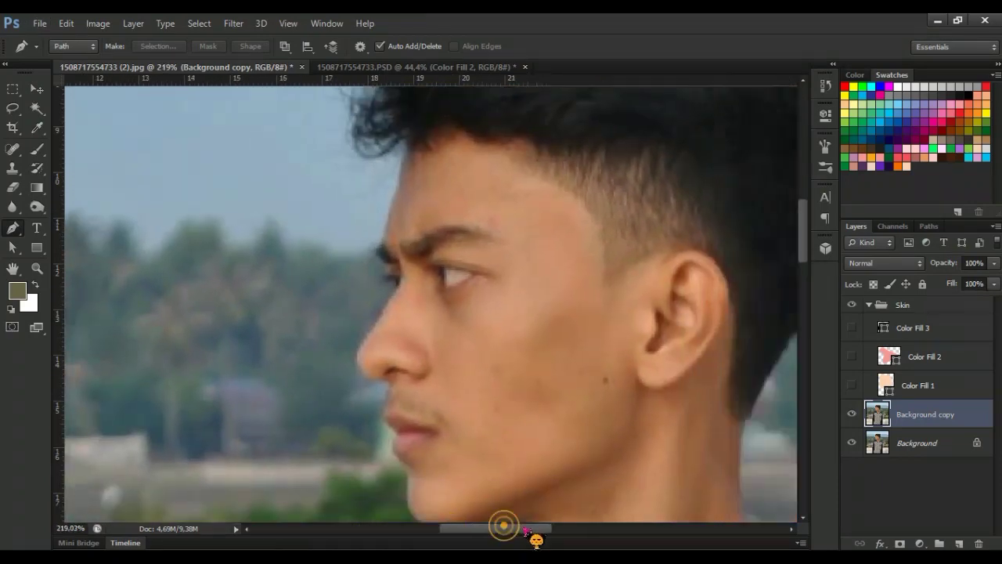
pyautogui.scroll(2, 535, 429)
pyautogui.scroll(-2, 535, 429)
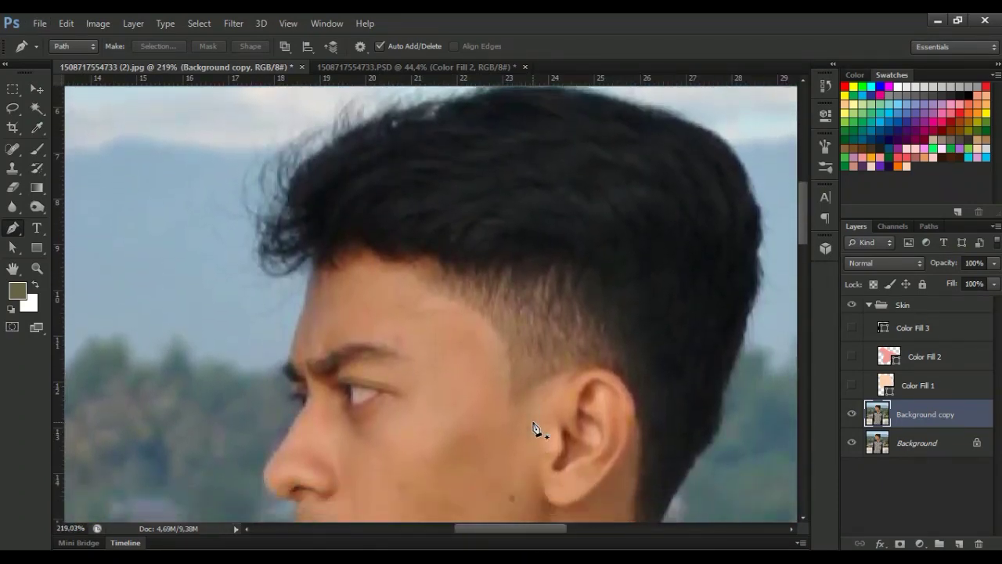
pyautogui.scroll(1, 335, 313)
pyautogui.scroll(1, 335, 314)
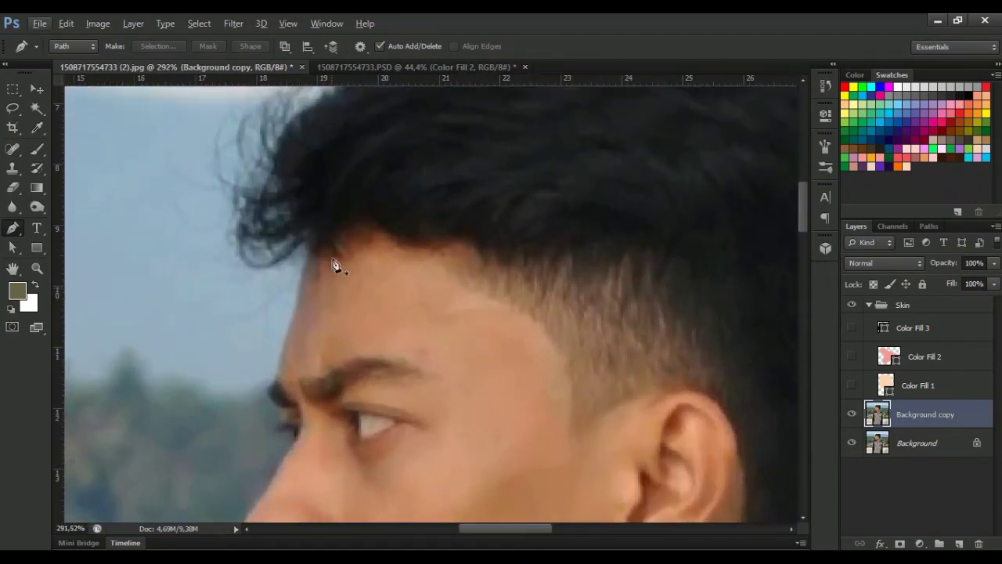
pyautogui.click(438, 231)
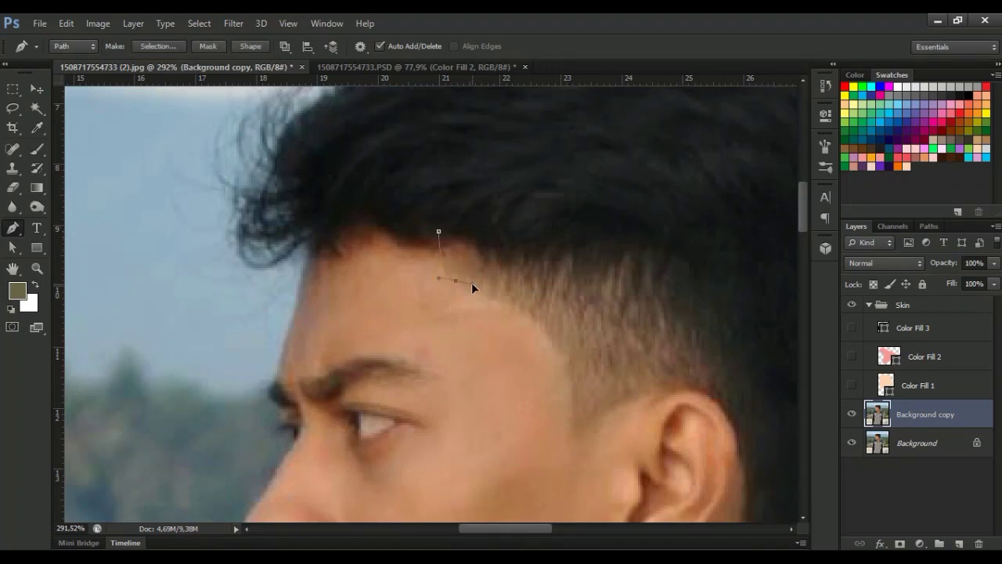
pyautogui.keyDown('alt'); pyautogui.click(451, 276); pyautogui.keyUp('alt')
pyautogui.moveTo(545, 326); pyautogui.dragTo(569, 361)
# Continue the hair path around the back of the head, over the top, and down the fringe
pyautogui.moveTo(658, 396); pyautogui.dragTo(504, 270)
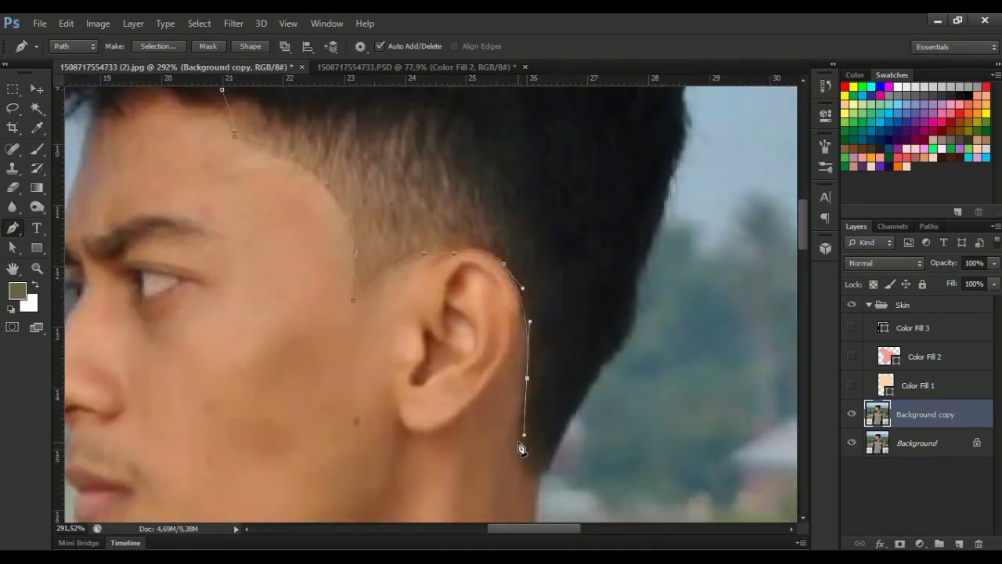
pyautogui.moveTo(527, 472); pyautogui.dragTo(548, 463)
pyautogui.scroll(1, 548, 462)
pyautogui.moveTo(621, 348)
pyautogui.mouseDown()
pyautogui.moveTo(638, 321)
pyautogui.moveTo(677, 303)
pyautogui.mouseUp()
pyautogui.scroll(2, 638, 324)
pyautogui.scroll(1, 638, 323)
pyautogui.moveTo(679, 248); pyautogui.dragTo(604, 188)
pyautogui.scroll(2, 651, 249)
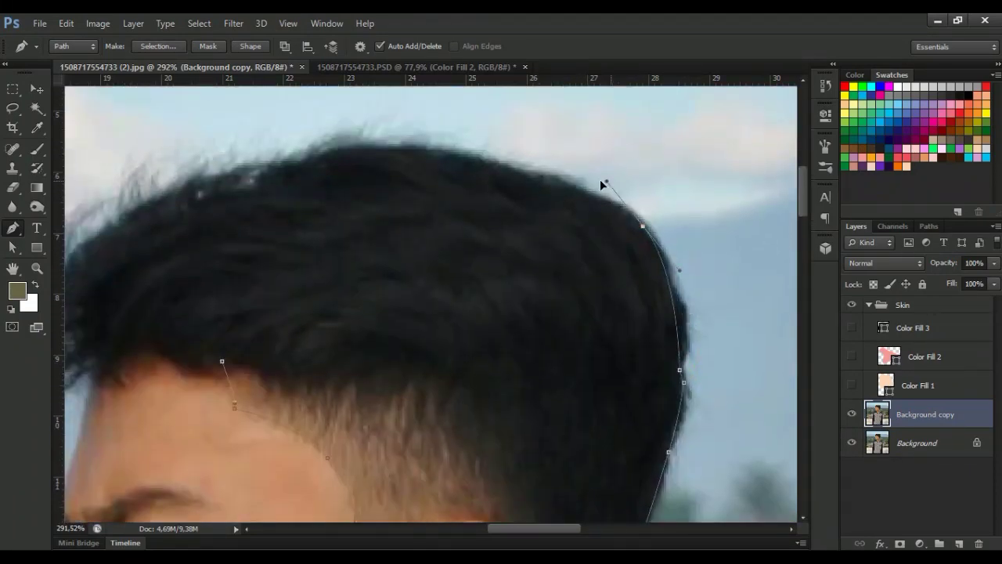
pyautogui.click(540, 185)
pyautogui.moveTo(550, 531); pyautogui.dragTo(538, 531)
pyautogui.moveTo(409, 151); pyautogui.dragTo(285, 180)
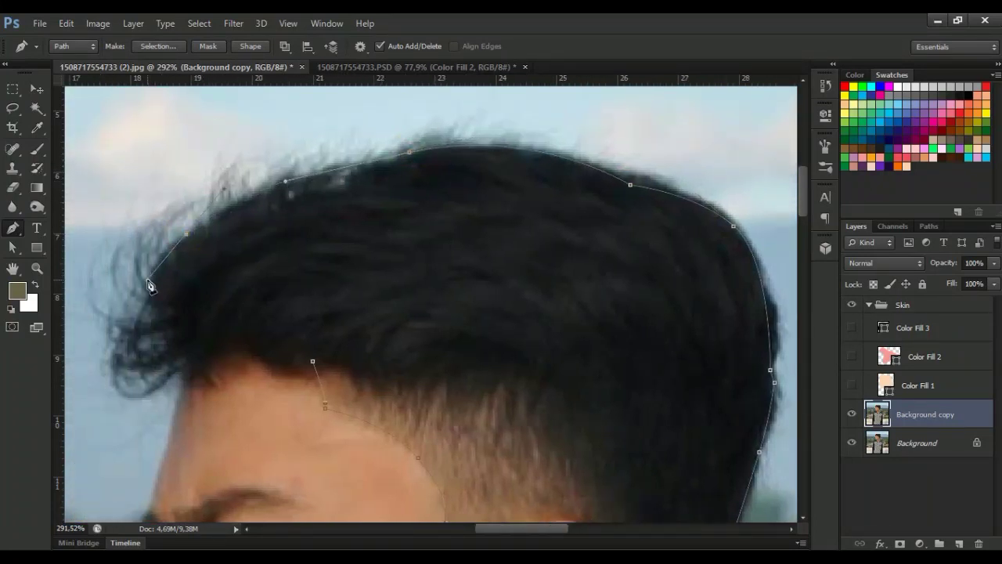
pyautogui.moveTo(156, 243); pyautogui.dragTo(138, 280)
pyautogui.moveTo(160, 348); pyautogui.dragTo(180, 357)
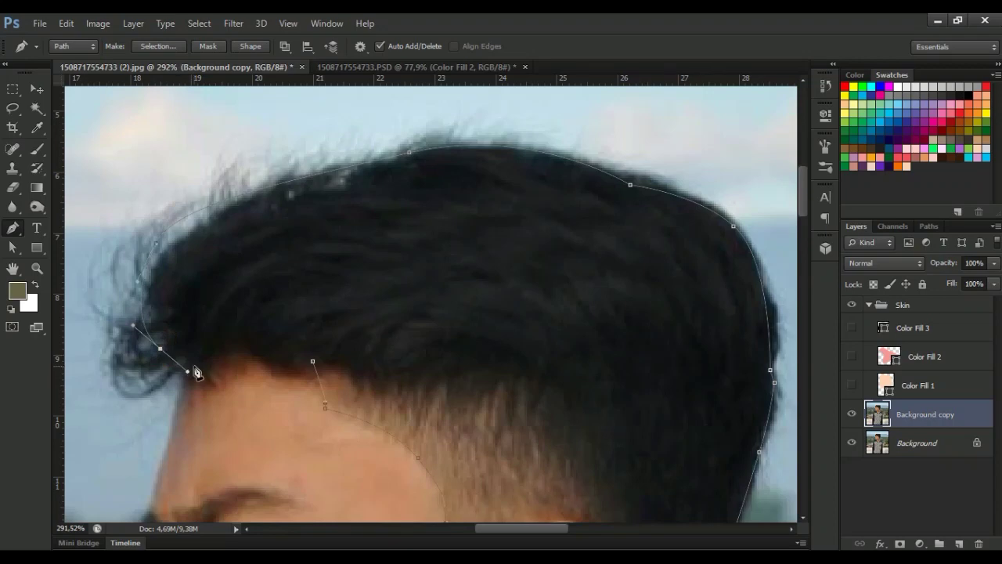
pyautogui.click(193, 363)
pyautogui.moveTo(195, 362); pyautogui.dragTo(243, 350)
# Fill the hair outline with a solid colour fill of 000000
pyautogui.scroll(-2, 320, 363)
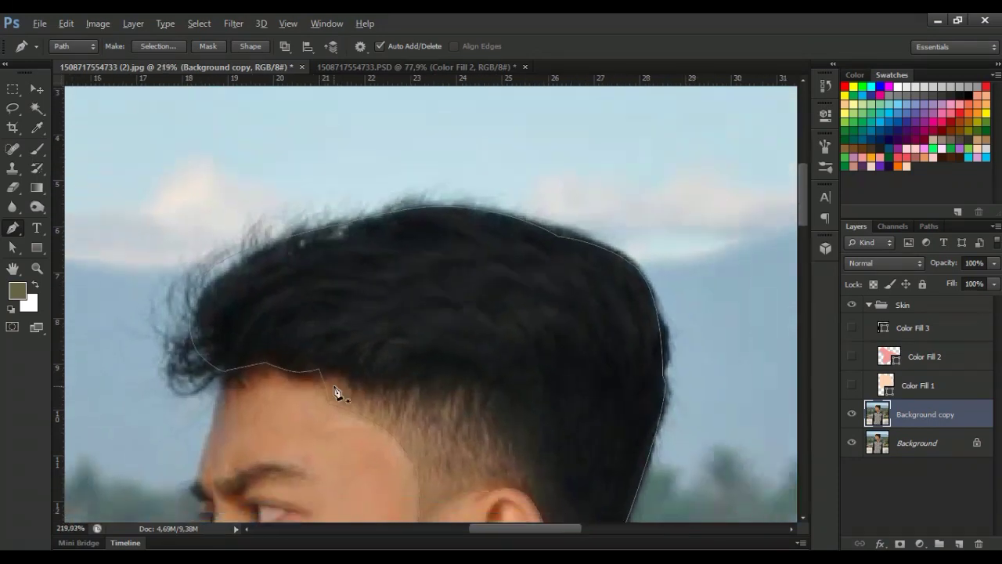
pyautogui.scroll(-2, 336, 391)
pyautogui.click(919, 543)
pyautogui.click(904, 226)
pyautogui.click(792, 461)
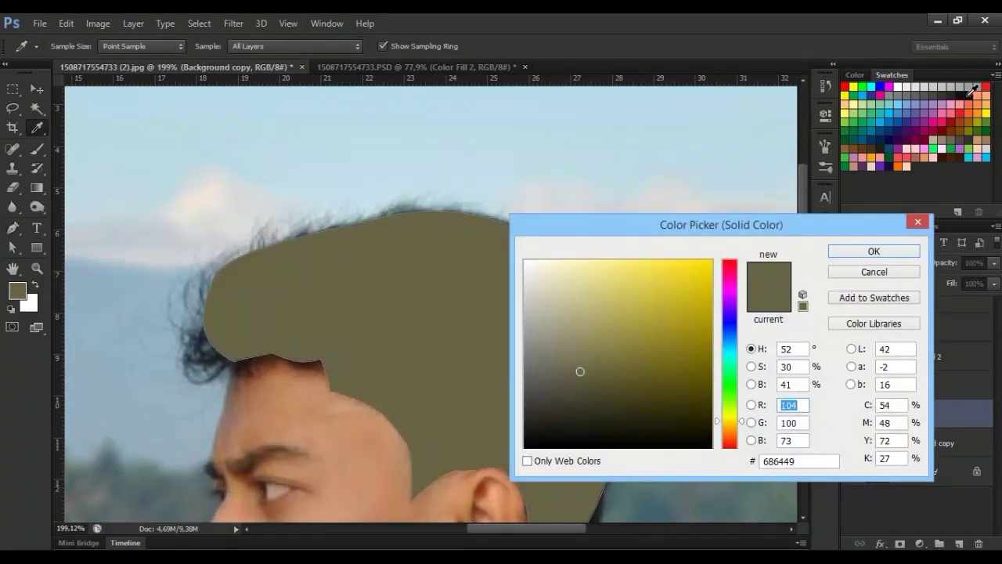
pyautogui.write('000000')
pyautogui.click(868, 251)
# Rename the fill layer Hair and move it above the Skin group
pyautogui.doubleClick(908, 413)
pyautogui.write('Hair')
pyautogui.press('Return')
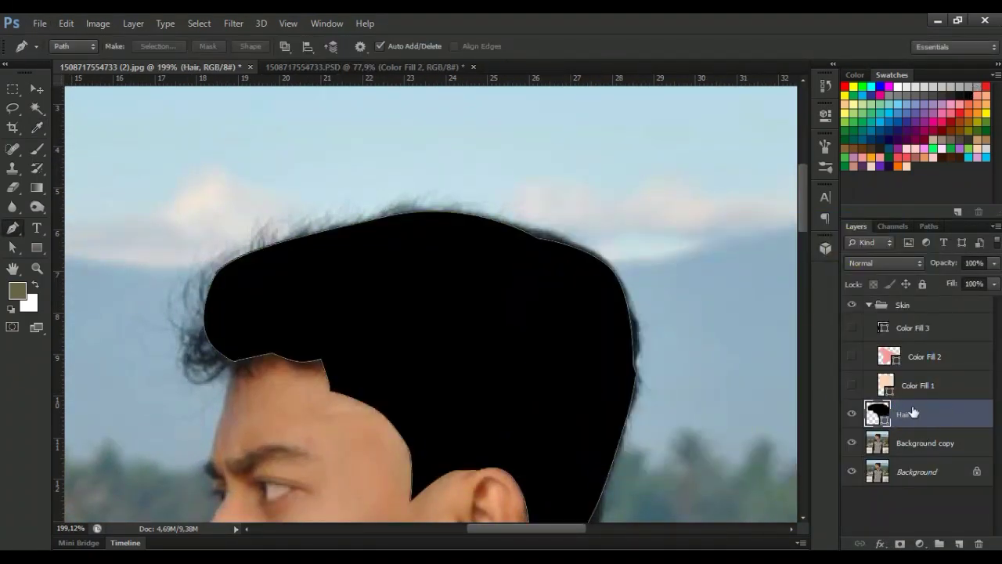
pyautogui.moveTo(923, 415); pyautogui.dragTo(924, 305)
# On Background copy, begin the sweater path from the neck along the collar and shoulder
pyautogui.scroll(-3, 321, 330)
pyautogui.scroll(-2, 325, 332)
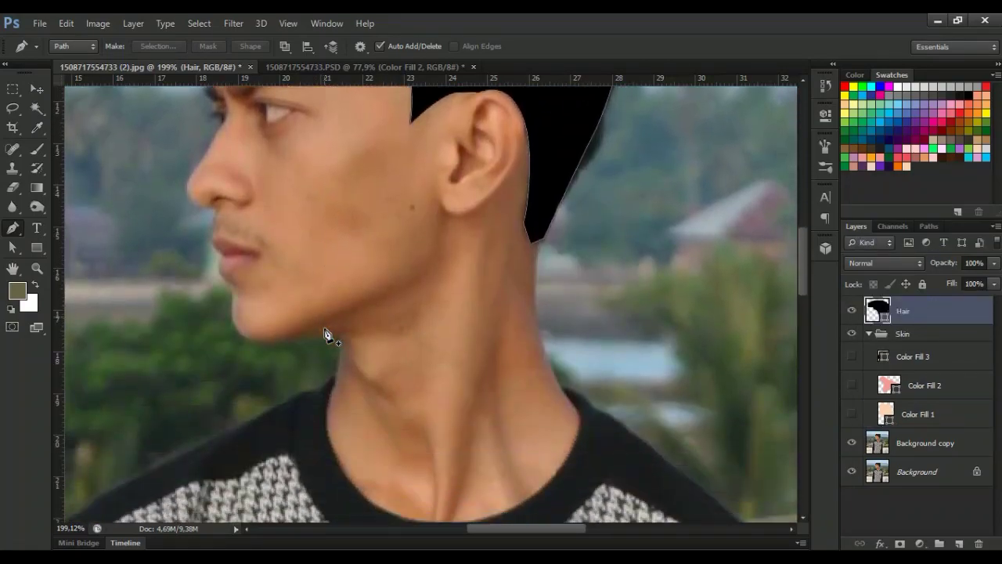
pyautogui.scroll(-2, 305, 351)
pyautogui.scroll(-5, 313, 344)
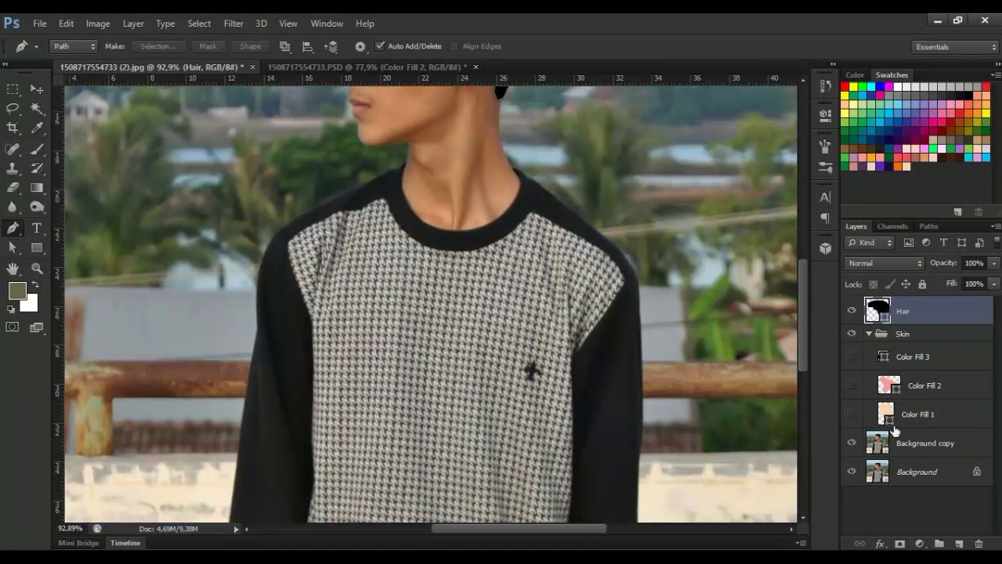
pyautogui.click(923, 443)
pyautogui.scroll(3, 490, 264)
pyautogui.scroll(2, 407, 258)
pyautogui.scroll(-3, 407, 259)
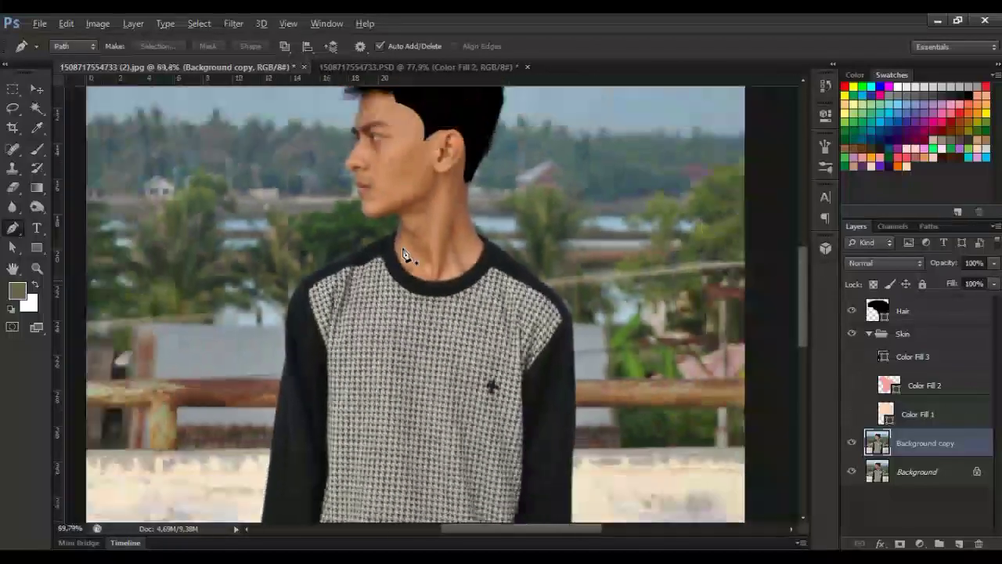
pyautogui.scroll(-2, 405, 259)
pyautogui.scroll(3, 407, 262)
pyautogui.scroll(3, 408, 262)
pyautogui.click(481, 218)
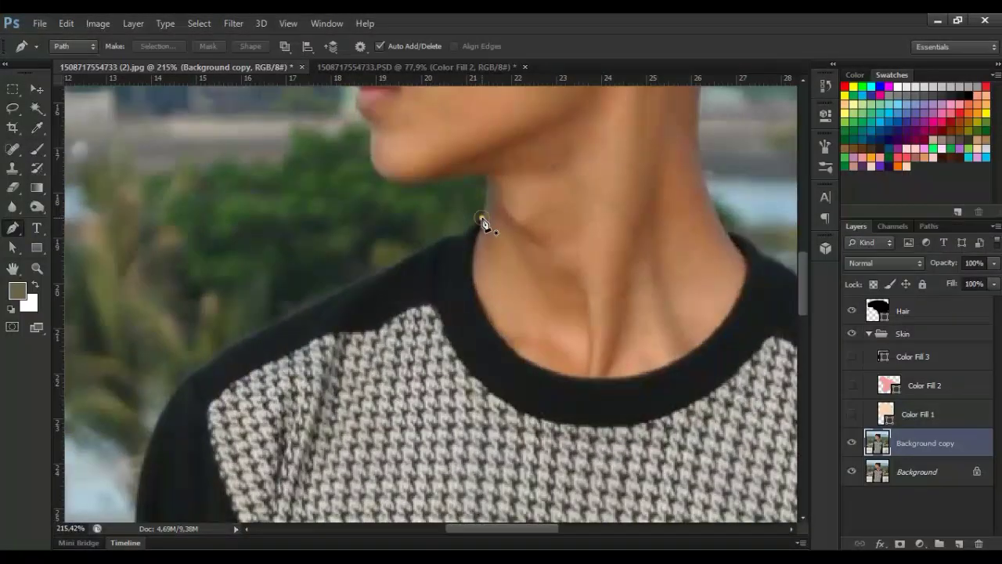
pyautogui.moveTo(433, 245); pyautogui.dragTo(396, 258)
pyautogui.scroll(-2, 235, 298)
pyautogui.moveTo(178, 313); pyautogui.dragTo(130, 375)
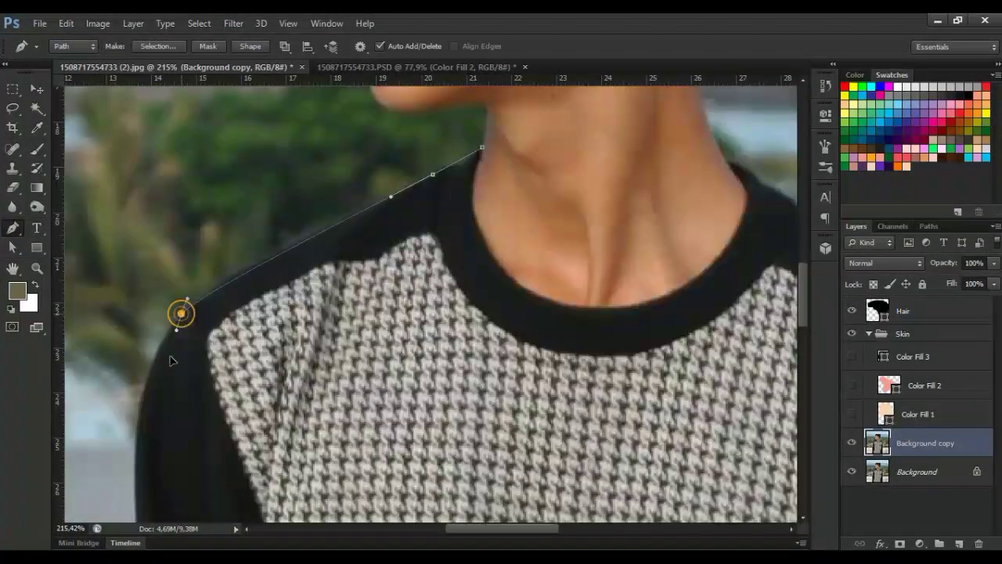
pyautogui.scroll(-2, 137, 353)
pyautogui.moveTo(134, 329); pyautogui.dragTo(136, 347)
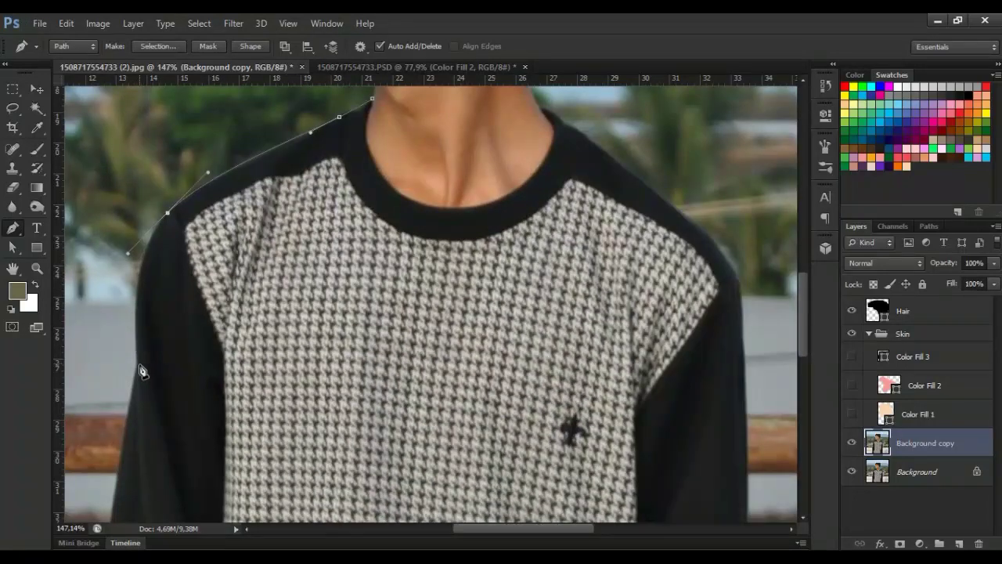
# Add anchors down the sweater's left edge, across the bottom, and up its right side
pyautogui.scroll(-2, 141, 371)
pyautogui.scroll(-2, 141, 381)
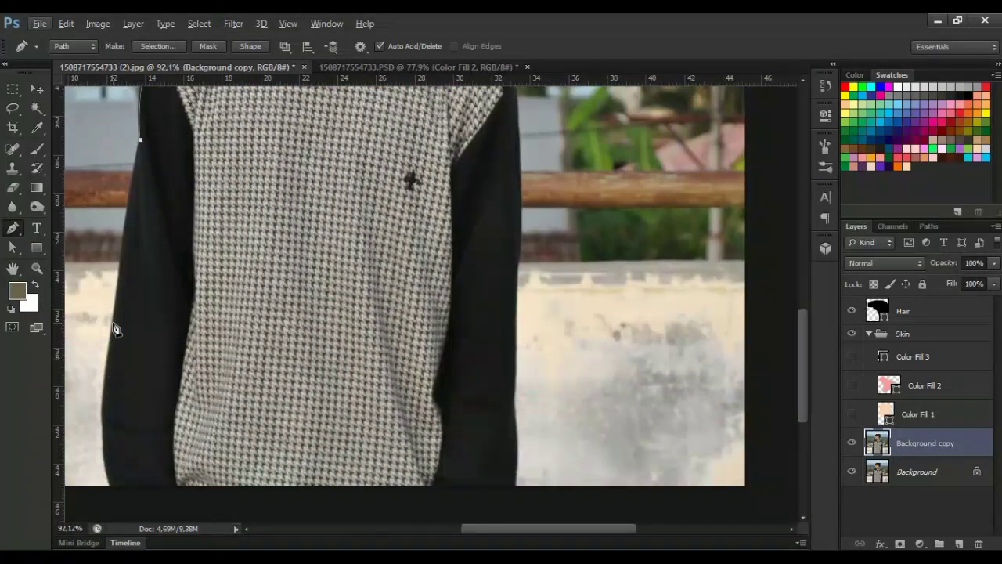
pyautogui.click(114, 322)
pyautogui.click(108, 363)
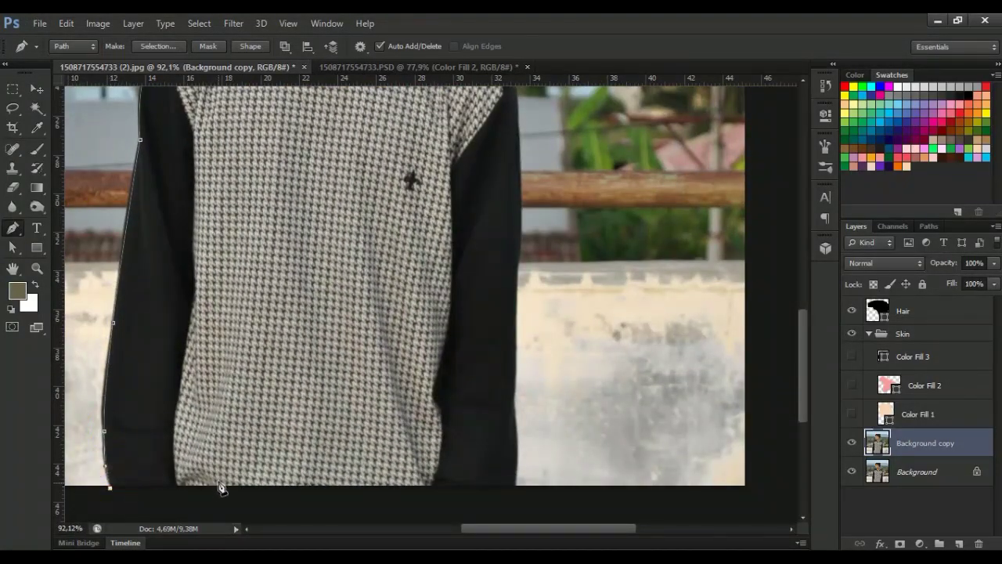
pyautogui.scroll(4, 186, 489)
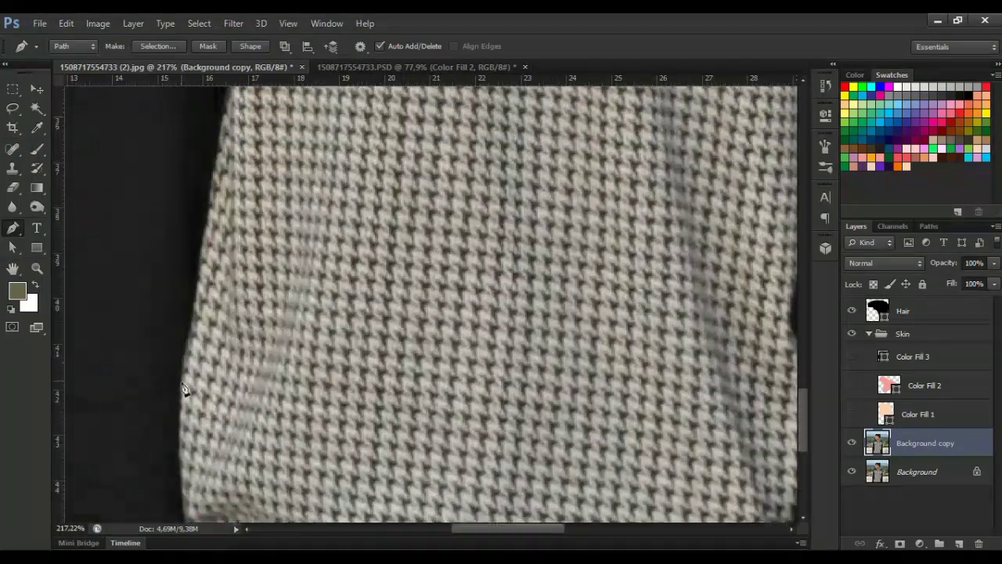
pyautogui.scroll(-5, 186, 391)
pyautogui.click(573, 467)
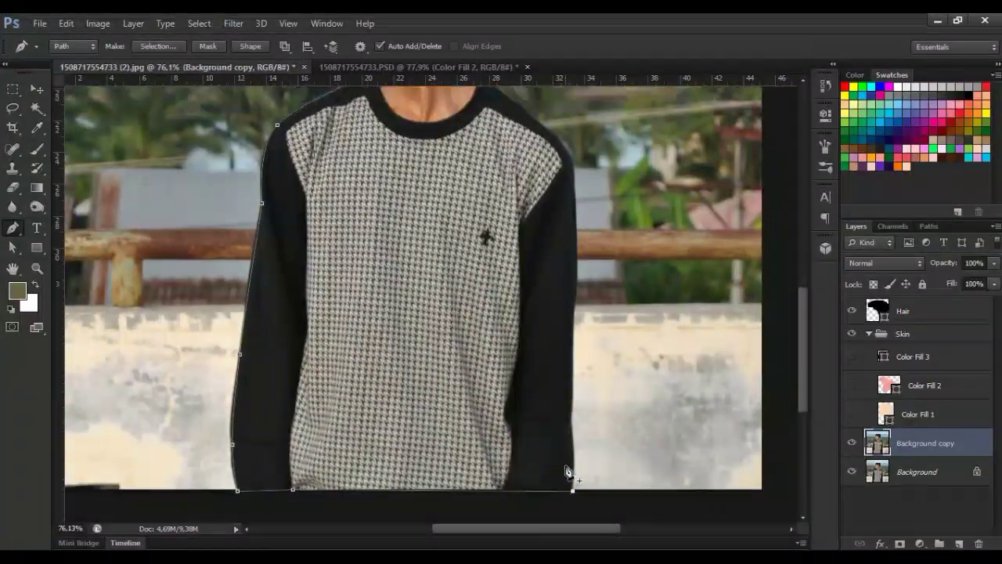
pyautogui.scroll(2, 572, 458)
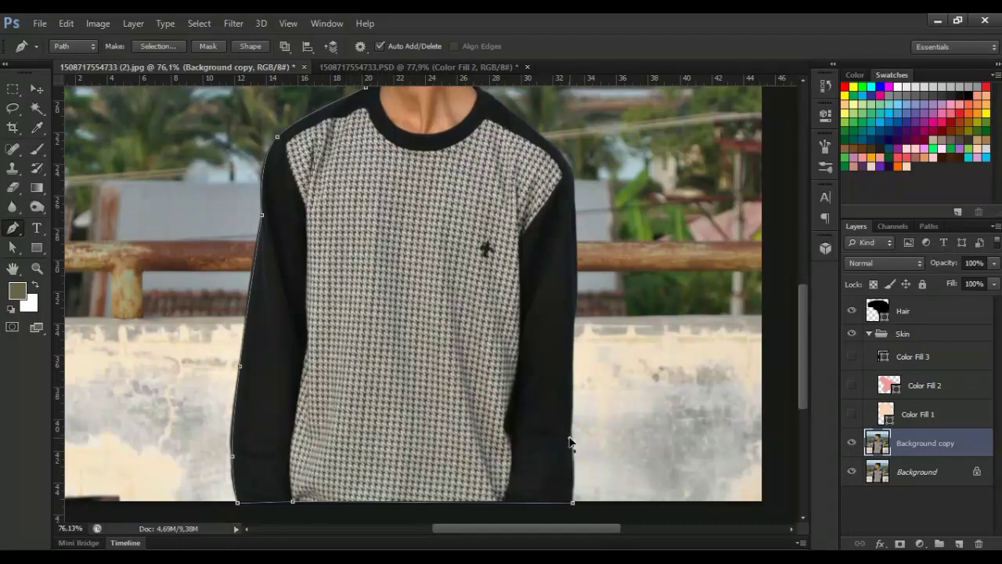
pyautogui.click(570, 443)
pyautogui.scroll(4, 568, 433)
pyautogui.click(573, 386)
pyautogui.click(575, 331)
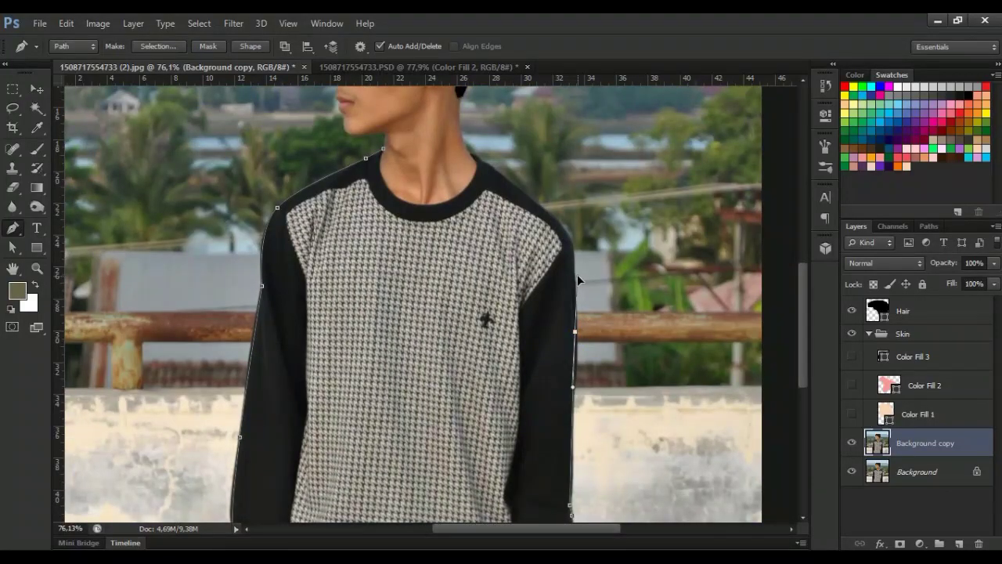
pyautogui.scroll(3, 575, 275)
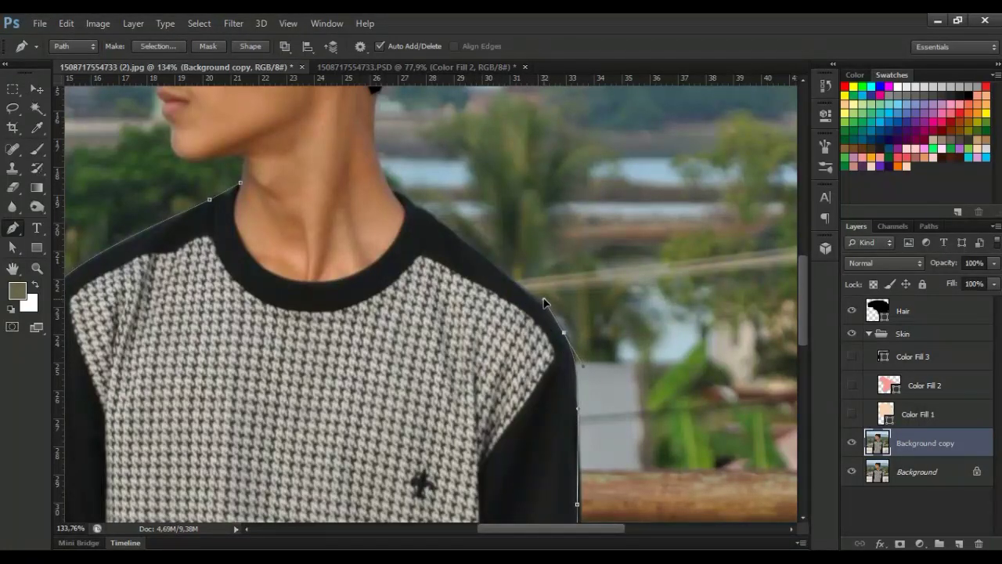
# Close the sweater path through the right shoulder and neckline, then refine the neckline curves
pyautogui.click(420, 207)
pyautogui.click(393, 191)
pyautogui.scroll(2, 394, 191)
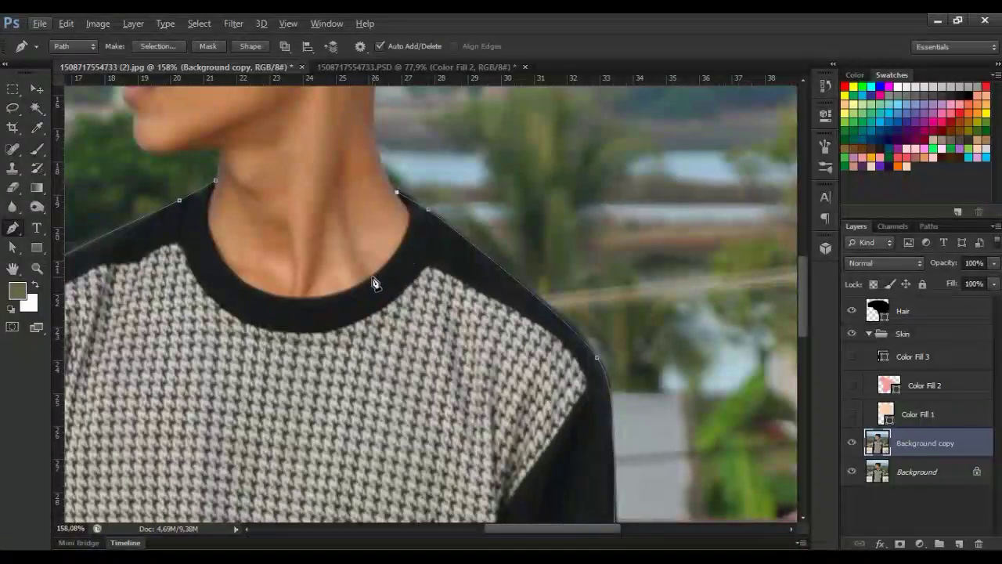
pyautogui.moveTo(367, 278)
pyautogui.mouseDown()
pyautogui.moveTo(276, 307)
pyautogui.moveTo(296, 329)
pyautogui.mouseUp()
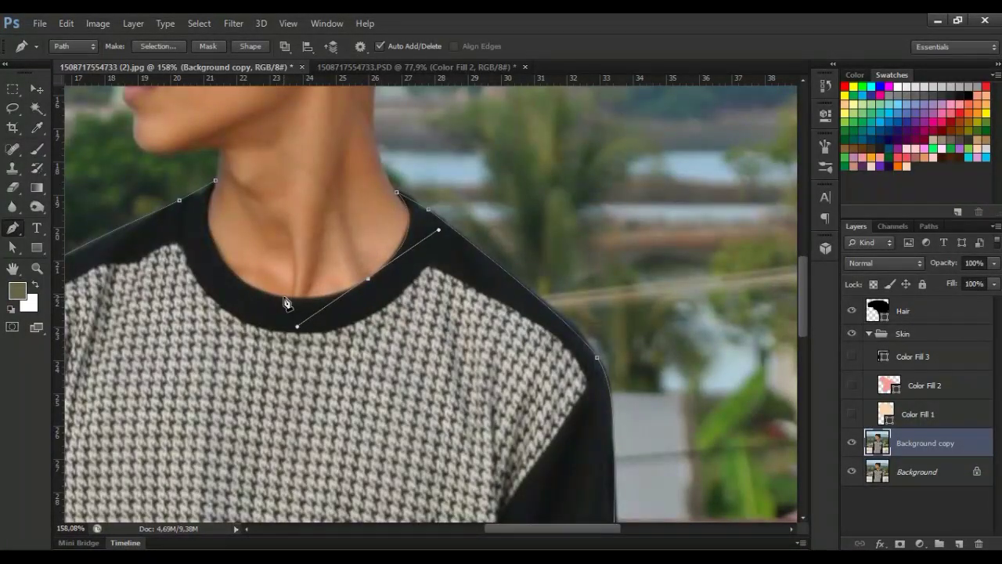
pyautogui.click(214, 182)
pyautogui.moveTo(334, 309); pyautogui.dragTo(284, 303)
pyautogui.moveTo(214, 183); pyautogui.dragTo(241, 135)
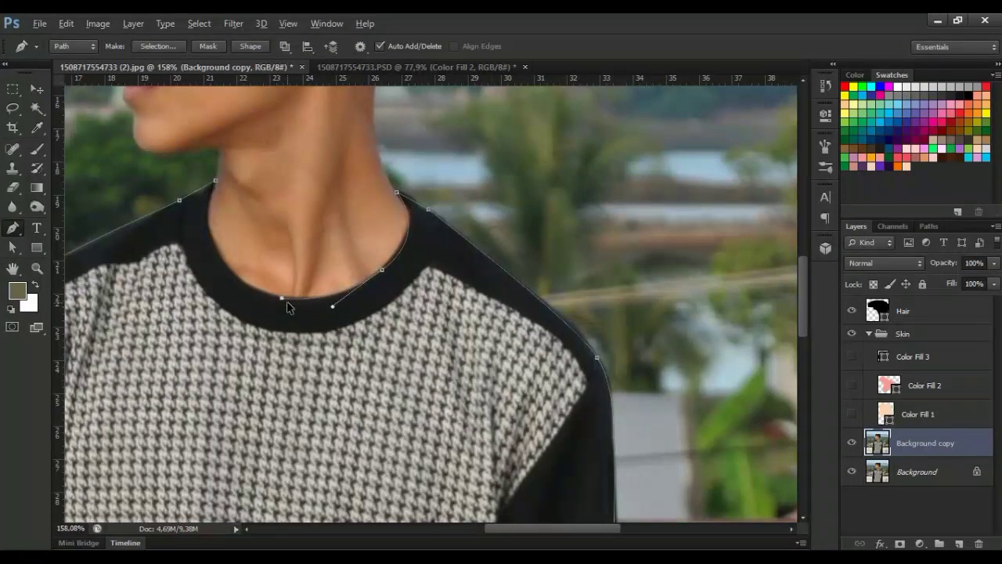
pyautogui.moveTo(284, 300); pyautogui.dragTo(271, 296)
# Fill the sweater outline with a black solid colour fill, creating Color Fill 4
pyautogui.scroll(-2, 235, 115)
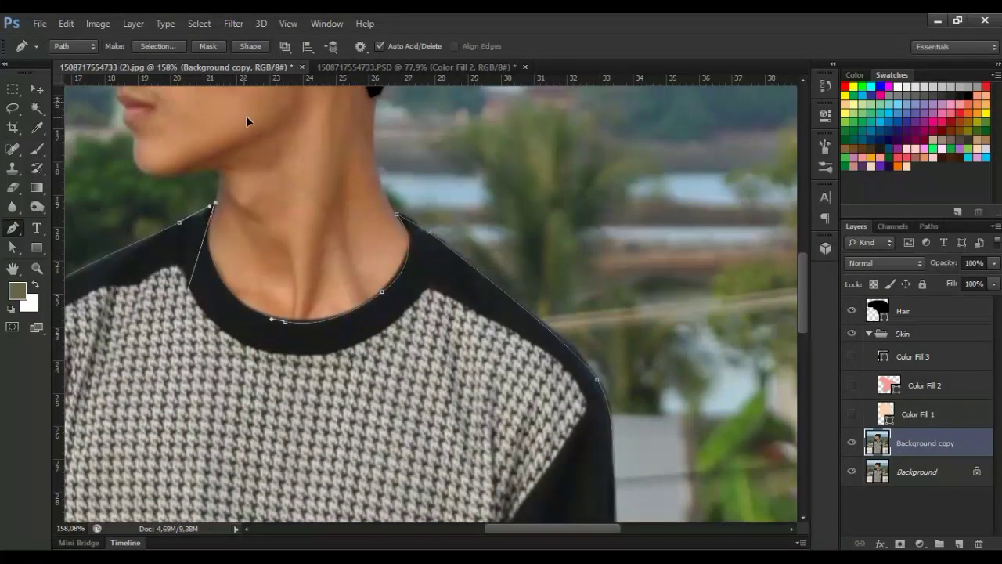
pyautogui.scroll(-2, 417, 386)
pyautogui.scroll(2, 417, 386)
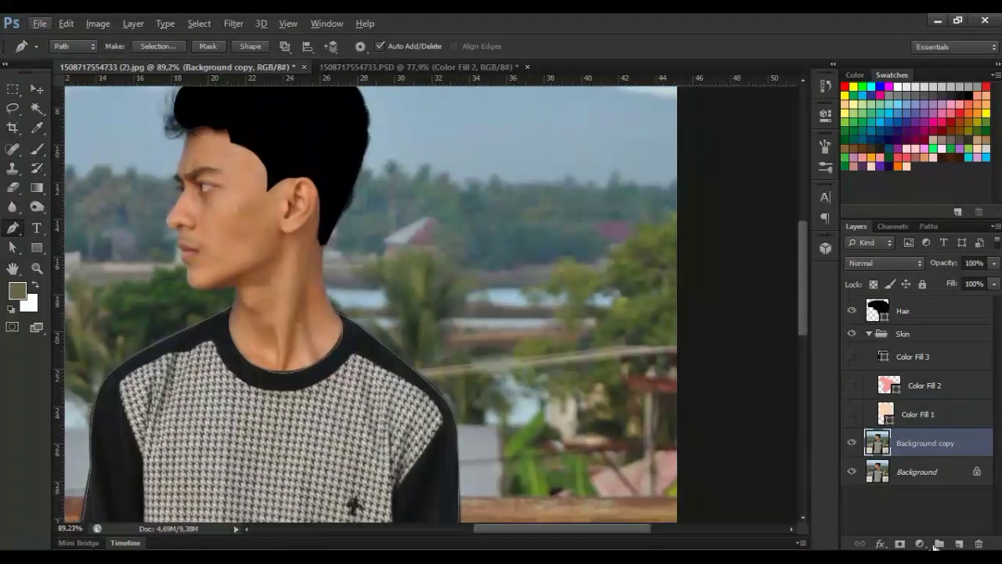
pyautogui.click(920, 542)
pyautogui.click(906, 227)
pyautogui.click(525, 448)
pyautogui.click(876, 251)
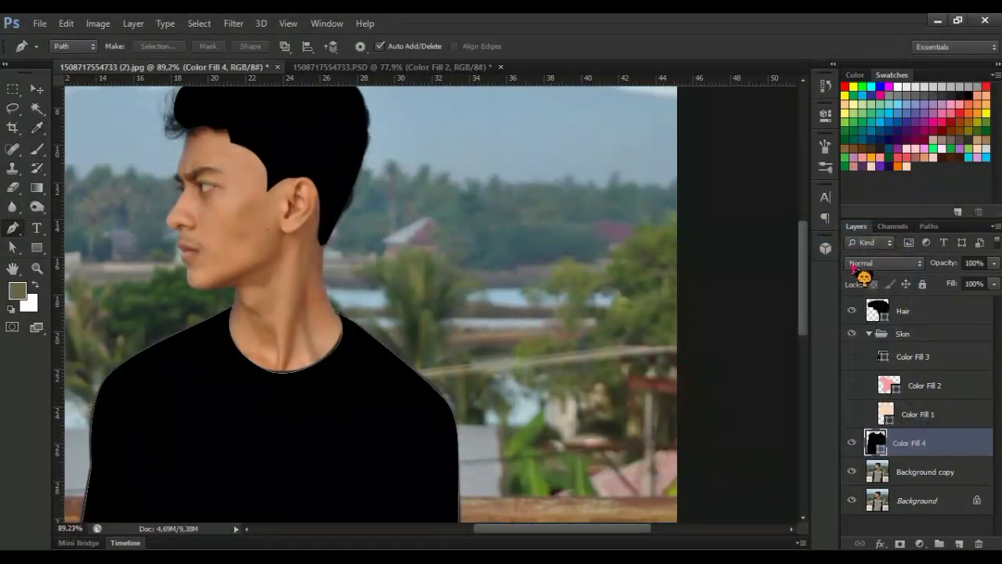
# Hide Color Fill 4, select Background copy, and start the panel path along the collar
pyautogui.click(852, 442)
pyautogui.click(916, 471)
pyautogui.scroll(3, 235, 337)
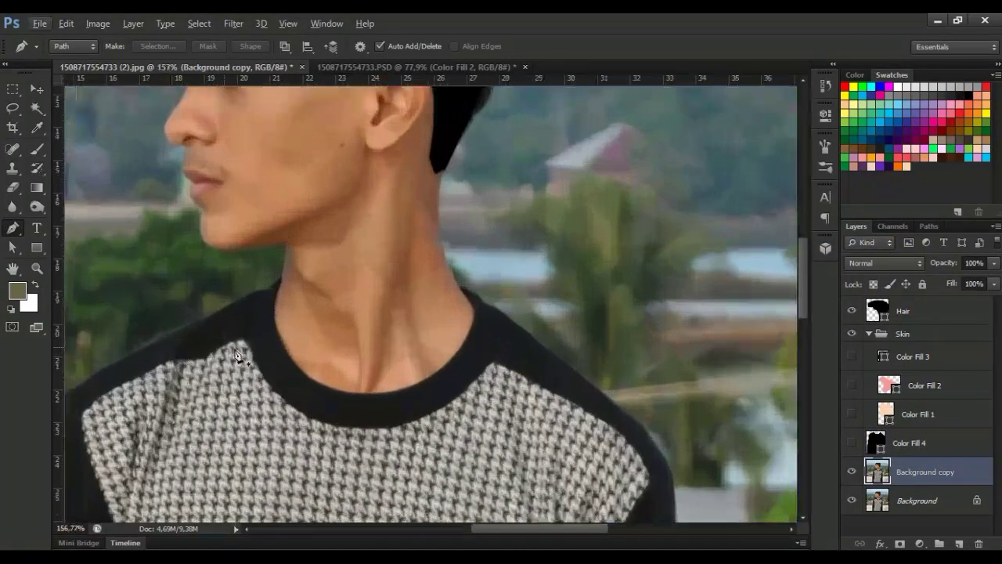
pyautogui.scroll(1, 238, 256)
pyautogui.scroll(1, 237, 257)
pyautogui.click(252, 247)
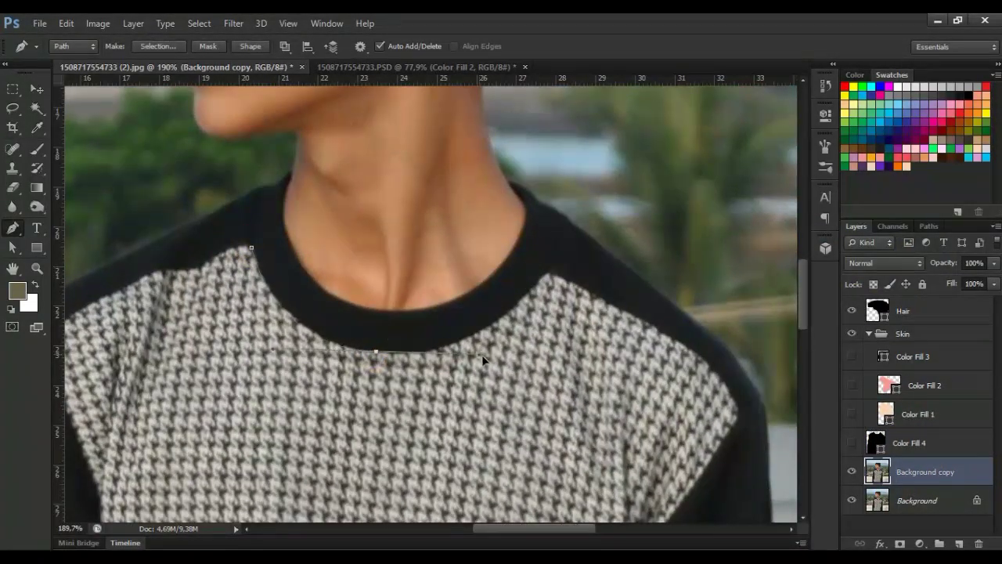
pyautogui.moveTo(481, 358); pyautogui.dragTo(474, 356)
pyautogui.click(548, 276)
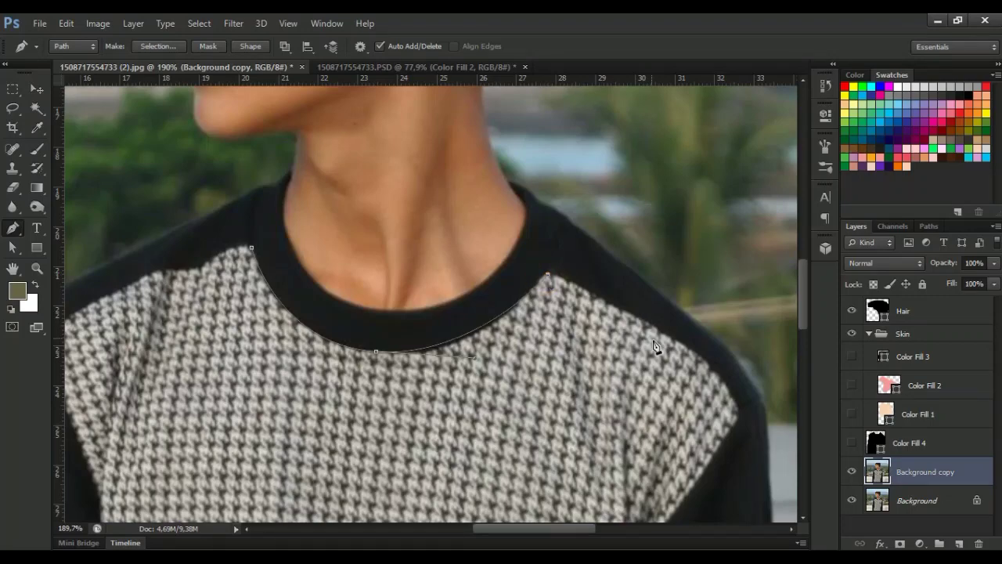
# Trace the patterned panel's right edge with anchors down toward the bottom
pyautogui.click(739, 413)
pyautogui.scroll(-3, 734, 418)
pyautogui.click(648, 402)
pyautogui.click(630, 418)
pyautogui.scroll(-1, 626, 426)
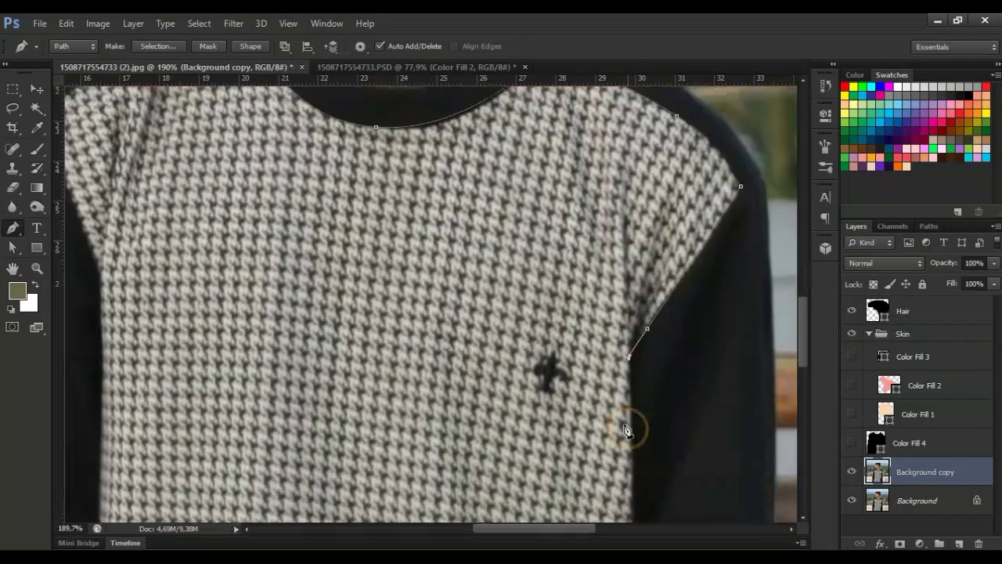
pyautogui.scroll(-2, 627, 429)
pyautogui.click(631, 444)
pyautogui.click(629, 502)
pyautogui.scroll(-3, 626, 469)
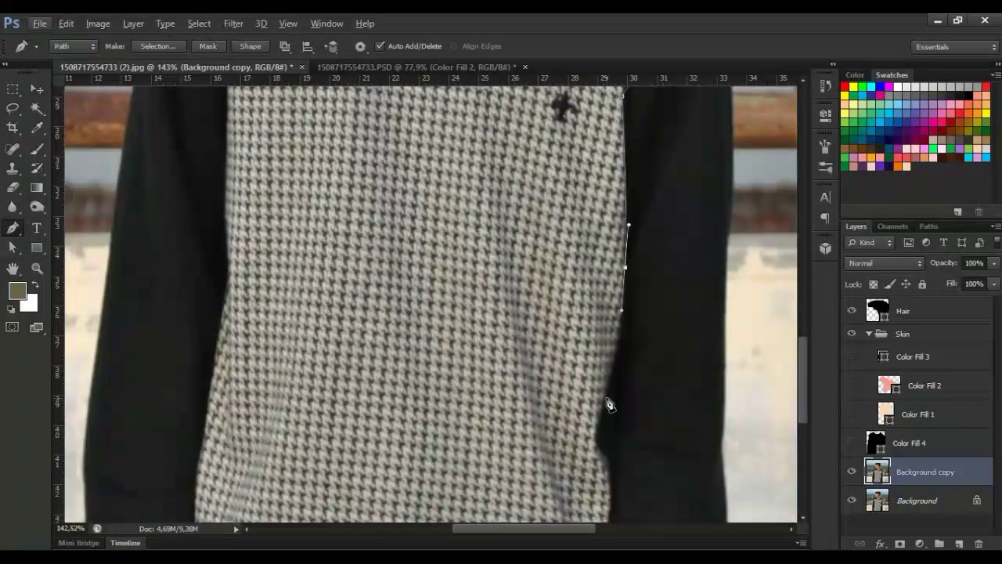
pyautogui.moveTo(604, 404); pyautogui.dragTo(600, 465)
pyautogui.scroll(-2, 601, 455)
# Run the path across the bottom of the image and up the panel's left edge
pyautogui.click(592, 485)
pyautogui.click(201, 485)
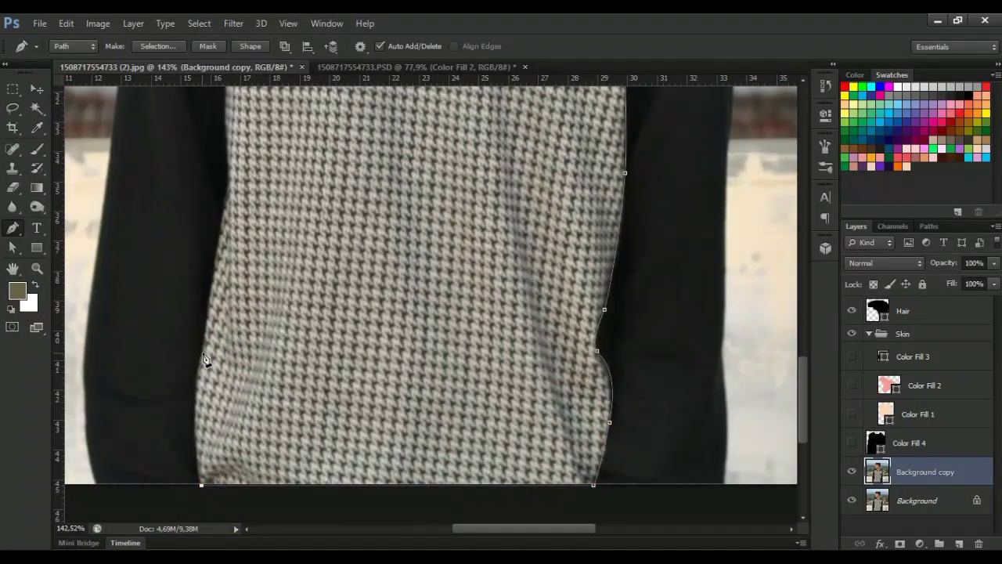
pyautogui.moveTo(198, 370); pyautogui.dragTo(183, 420)
pyautogui.scroll(2, 183, 420)
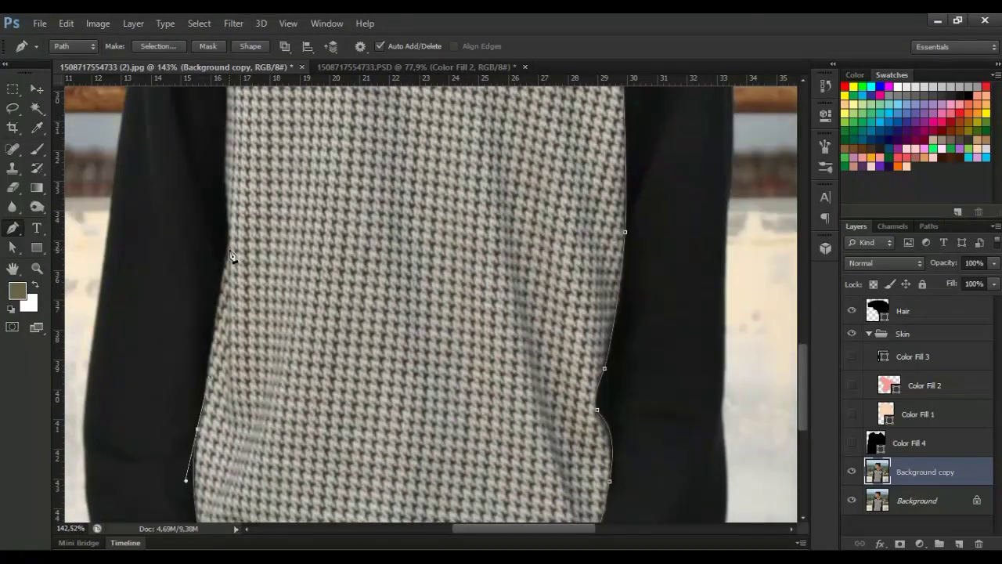
pyautogui.click(227, 239)
pyautogui.scroll(2, 232, 250)
pyautogui.scroll(3, 231, 281)
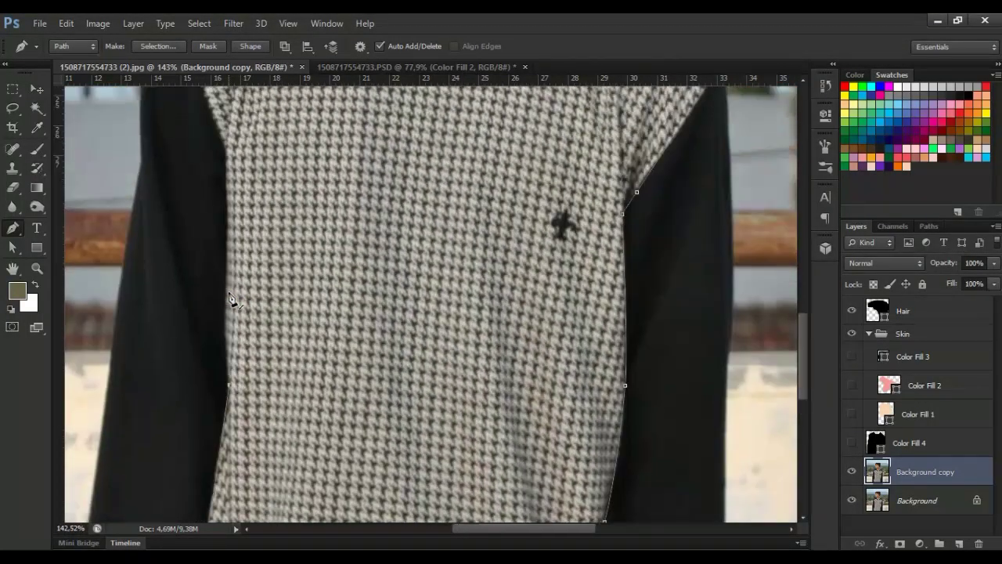
pyautogui.scroll(1, 228, 203)
pyautogui.scroll(3, 231, 243)
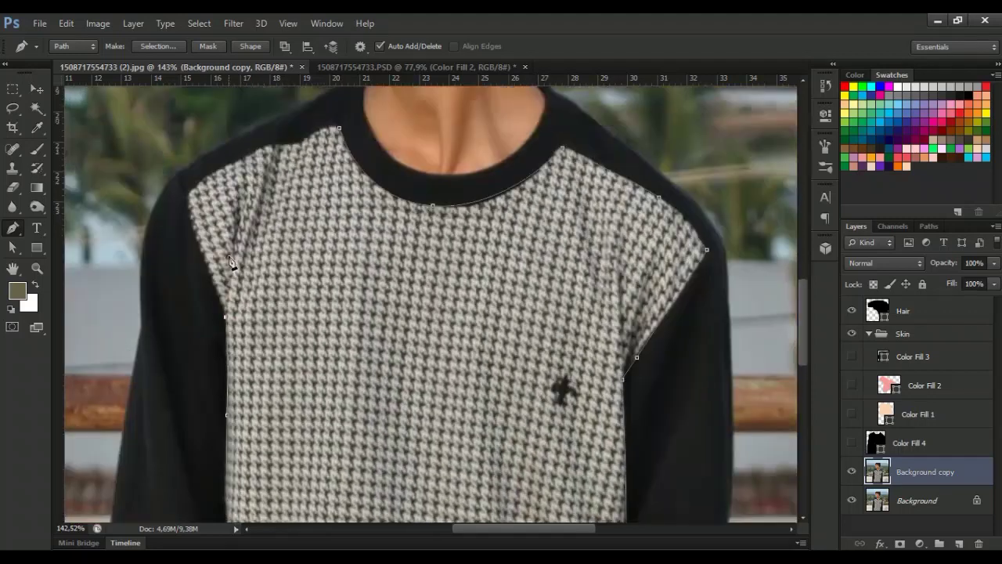
pyautogui.scroll(1, 219, 290)
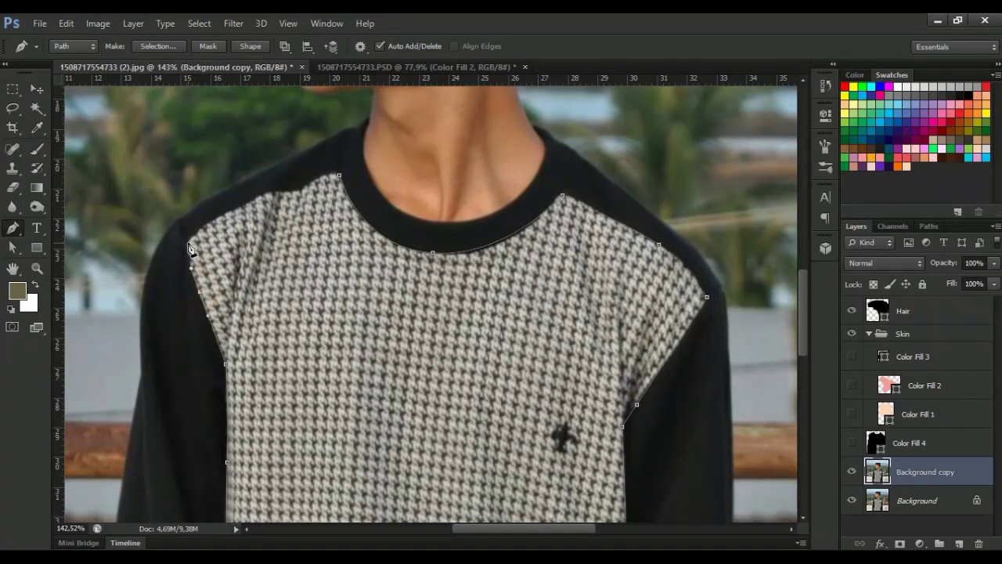
pyautogui.scroll(2, 188, 247)
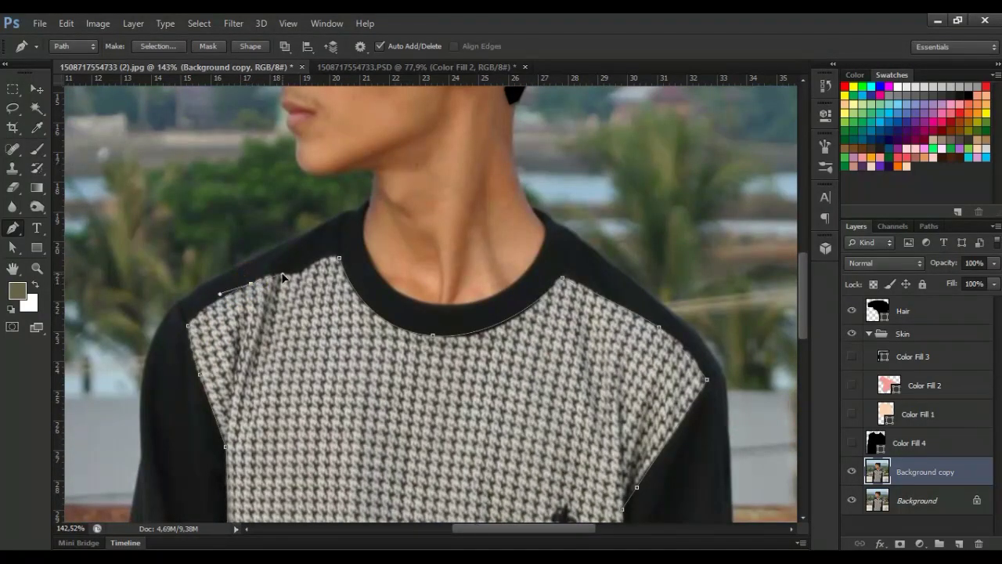
pyautogui.scroll(-5, 370, 377)
# Add a Pattern Fill using the cream dotted pattern at 130% scale
pyautogui.click(920, 543)
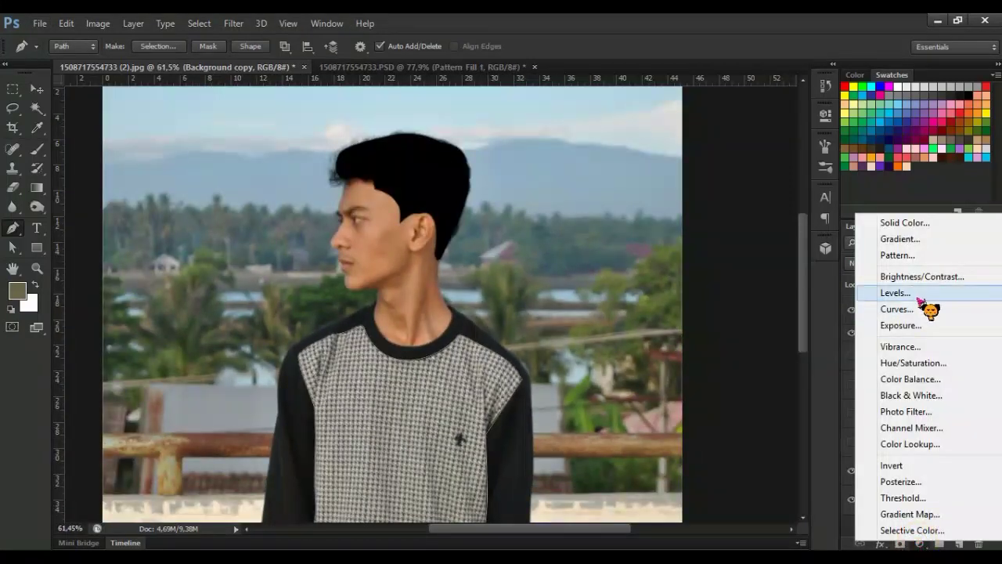
pyautogui.click(901, 255)
pyautogui.click(756, 323)
pyautogui.click(763, 196)
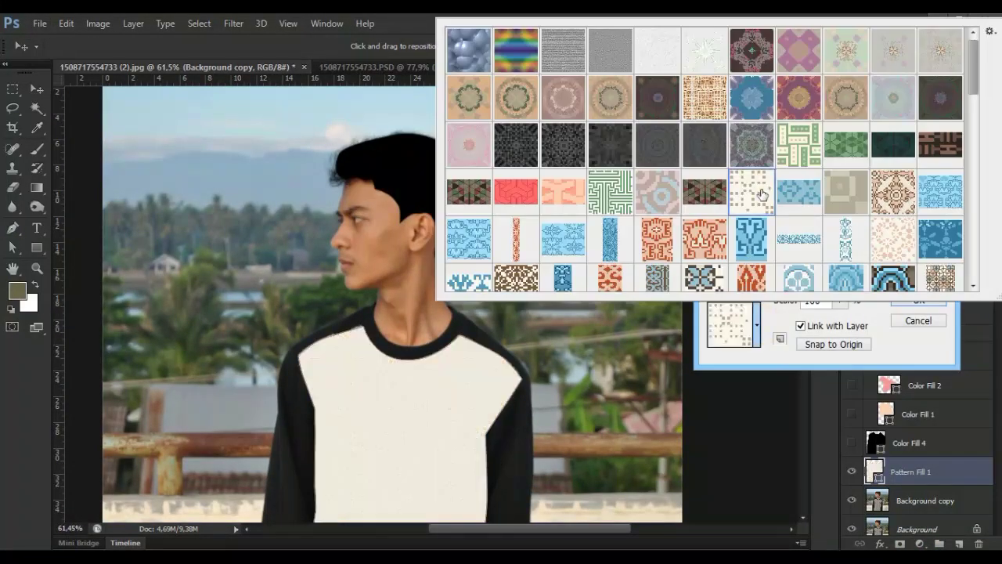
pyautogui.click(895, 343)
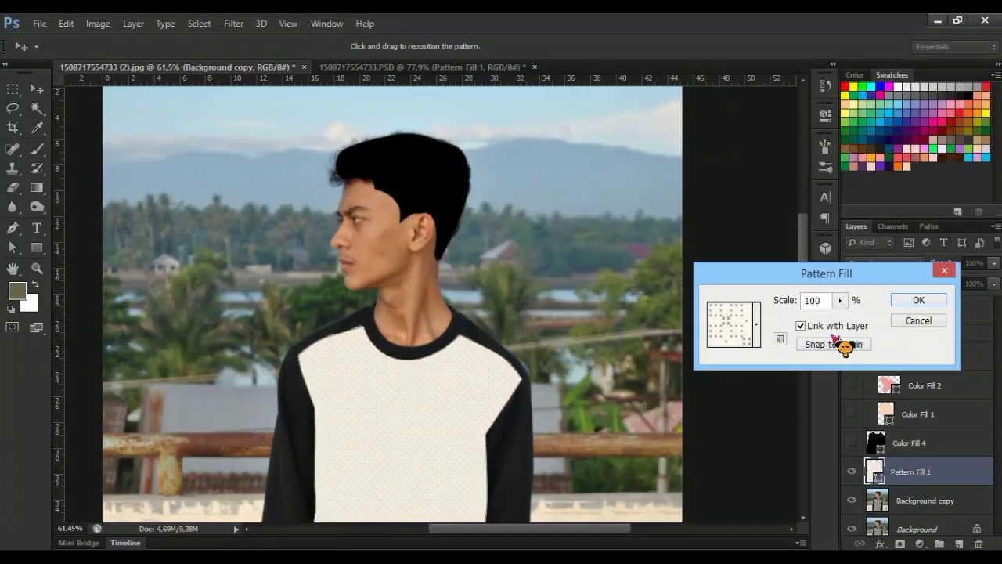
pyautogui.moveTo(840, 300); pyautogui.dragTo(847, 321)
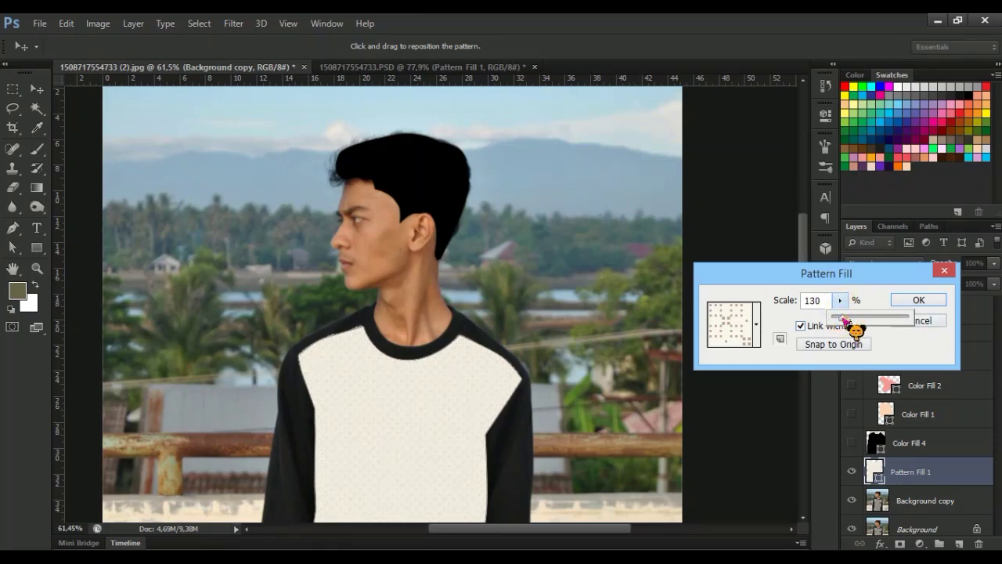
pyautogui.click(920, 299)
# Move Pattern Fill 1 above the black Color Fill 4 layer
pyautogui.press('p')
pyautogui.scroll(-3, 496, 411)
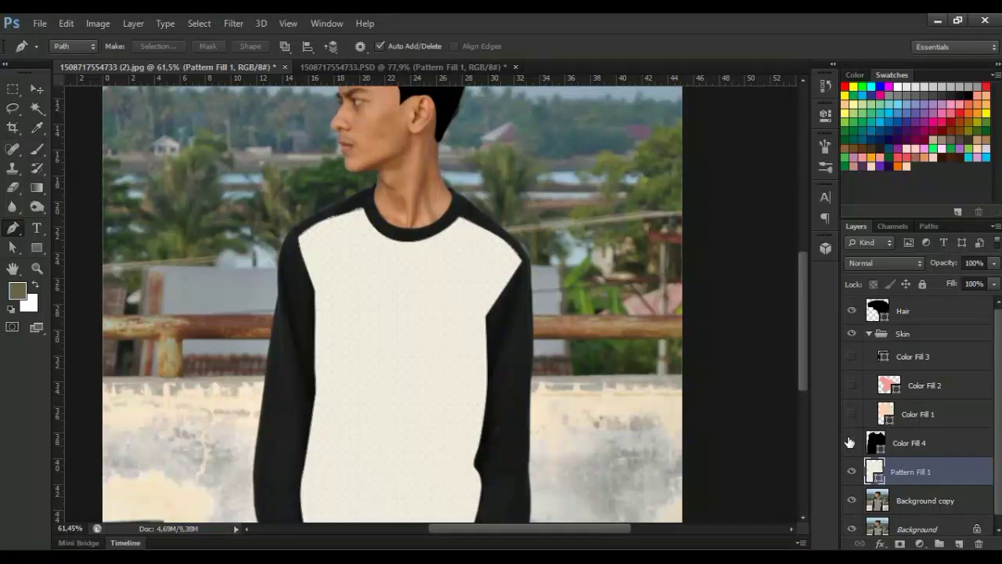
pyautogui.moveTo(931, 472); pyautogui.dragTo(924, 444)
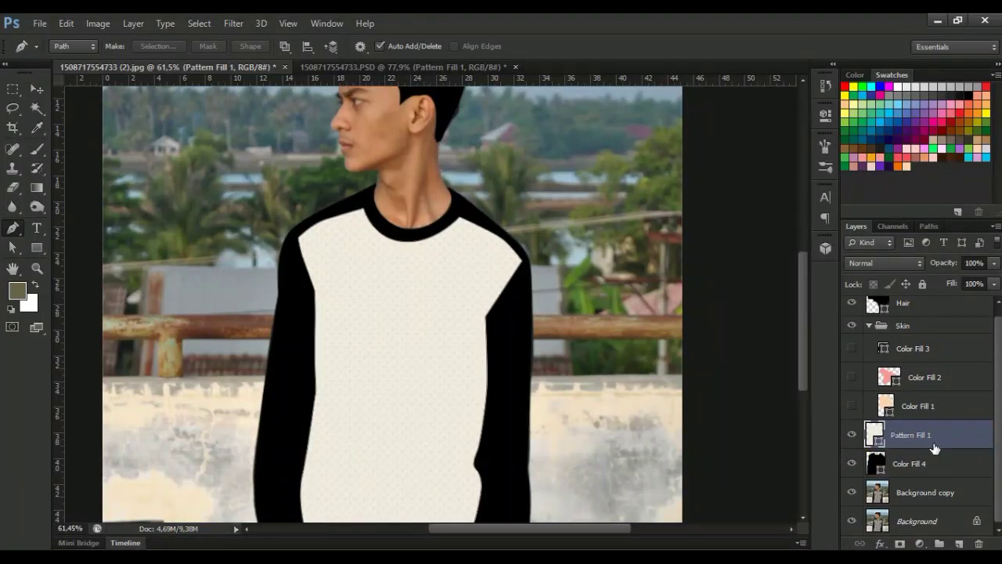
# Add a grey solid colour fill and clip it to the shirt pattern layer
pyautogui.click(936, 544)
pyautogui.click(900, 226)
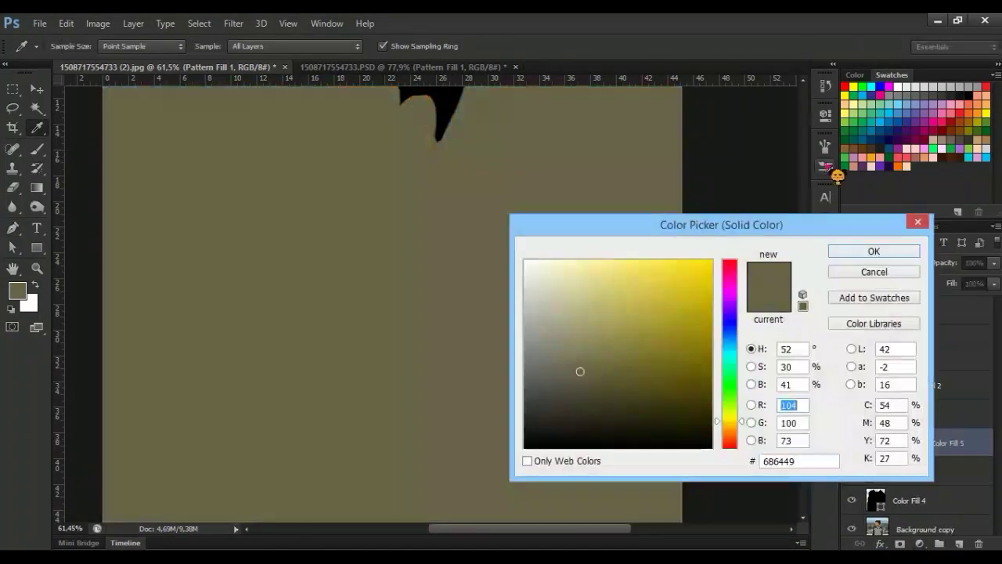
pyautogui.click(967, 86)
pyautogui.click(909, 250)
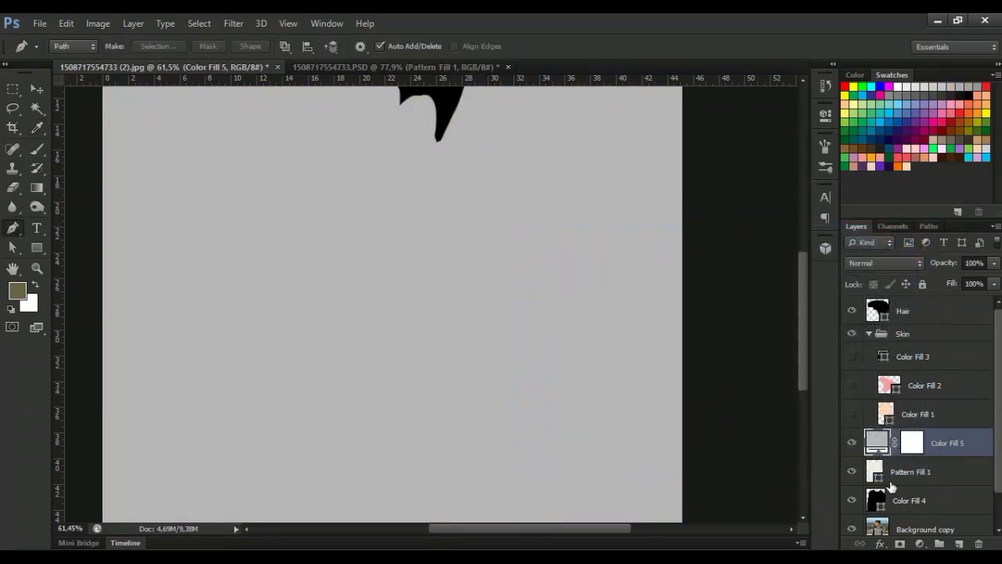
pyautogui.click(133, 23)
pyautogui.click(196, 213)
# Set Pattern Fill 1 to Multiply, toggle Color Fill 4 visibility, and select the grey fill's mask
pyautogui.click(945, 470)
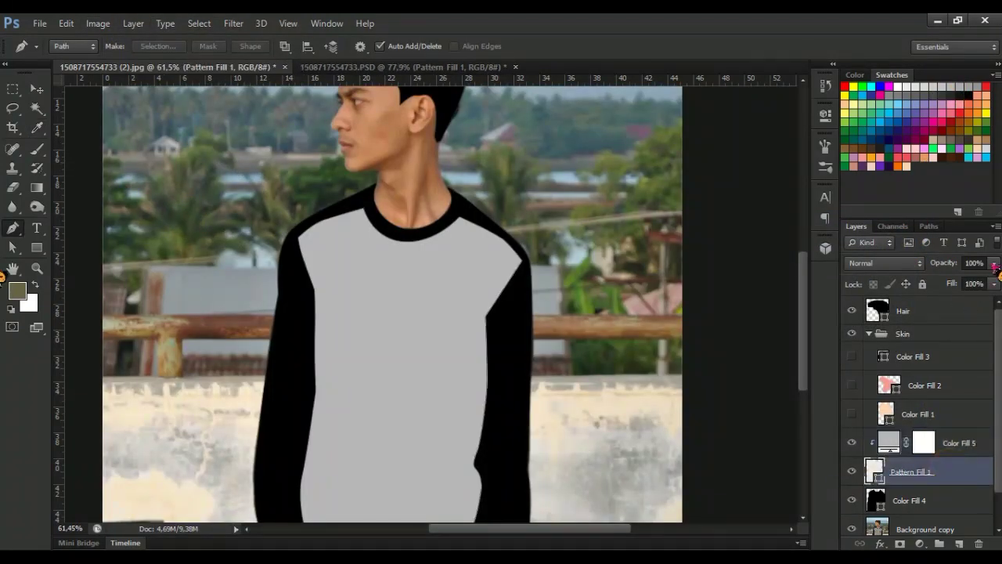
pyautogui.click(885, 263)
pyautogui.click(865, 64)
pyautogui.click(852, 499)
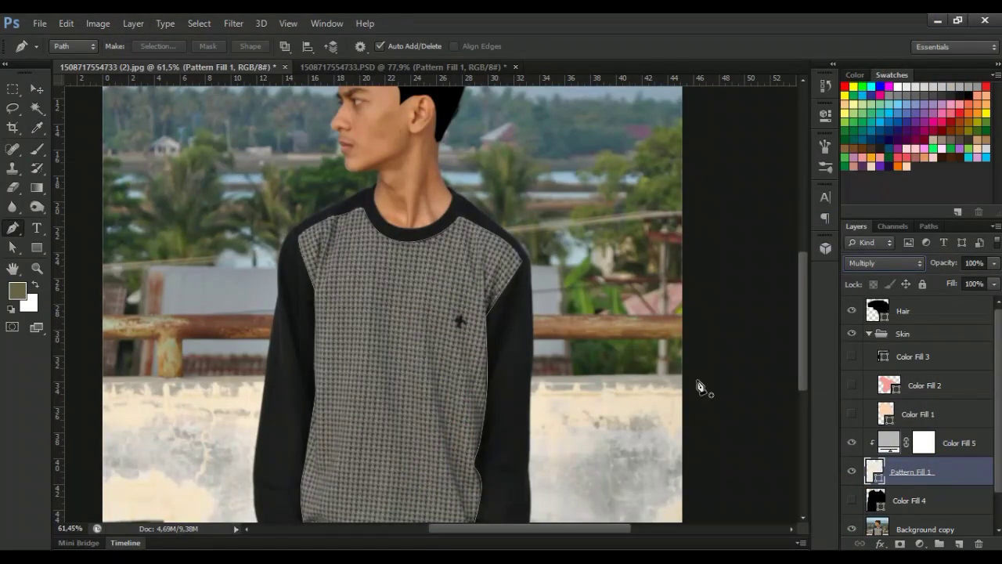
pyautogui.click(924, 443)
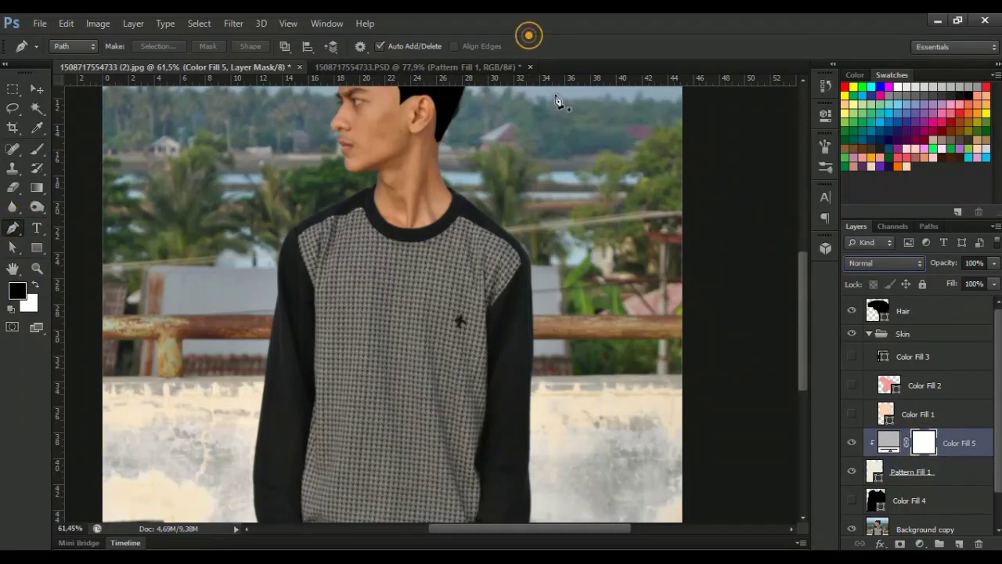
pyautogui.scroll(5, 344, 298)
# Set the Pen tool to Combine Shapes and trace anchors along the shirt's left shoulder seam
pyautogui.scroll(3, 325, 206)
pyautogui.click(285, 46)
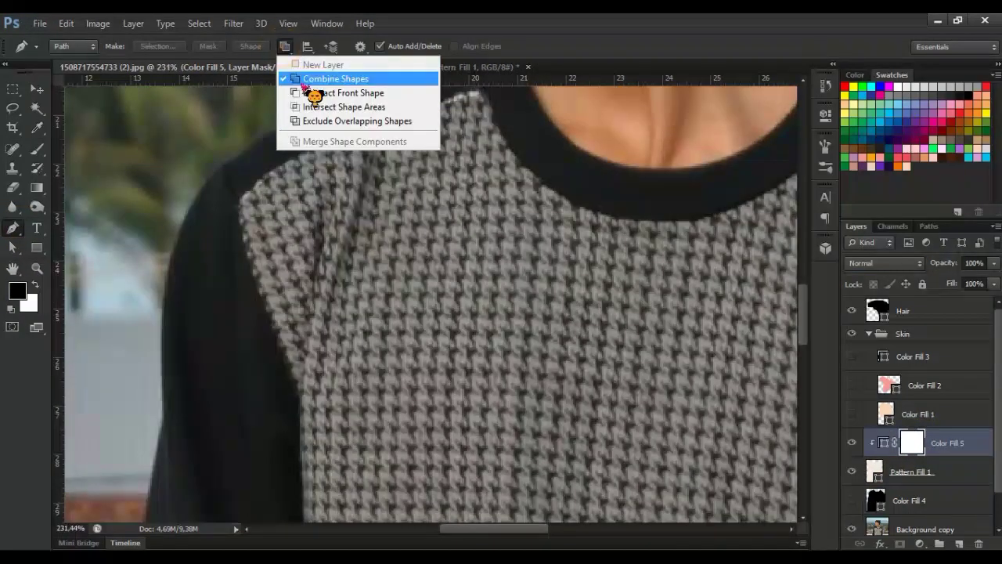
pyautogui.click(328, 216)
pyautogui.click(312, 321)
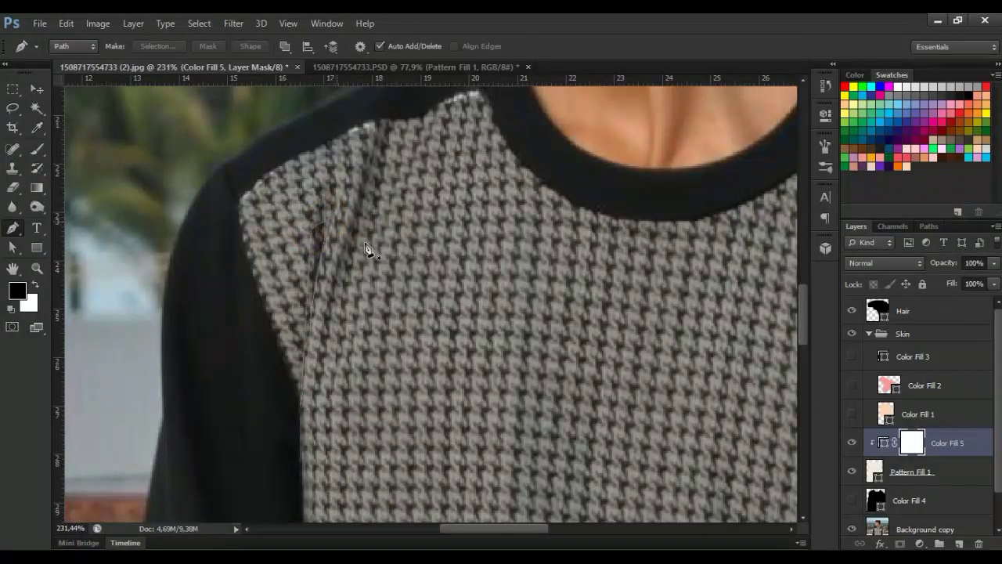
pyautogui.click(779, 403)
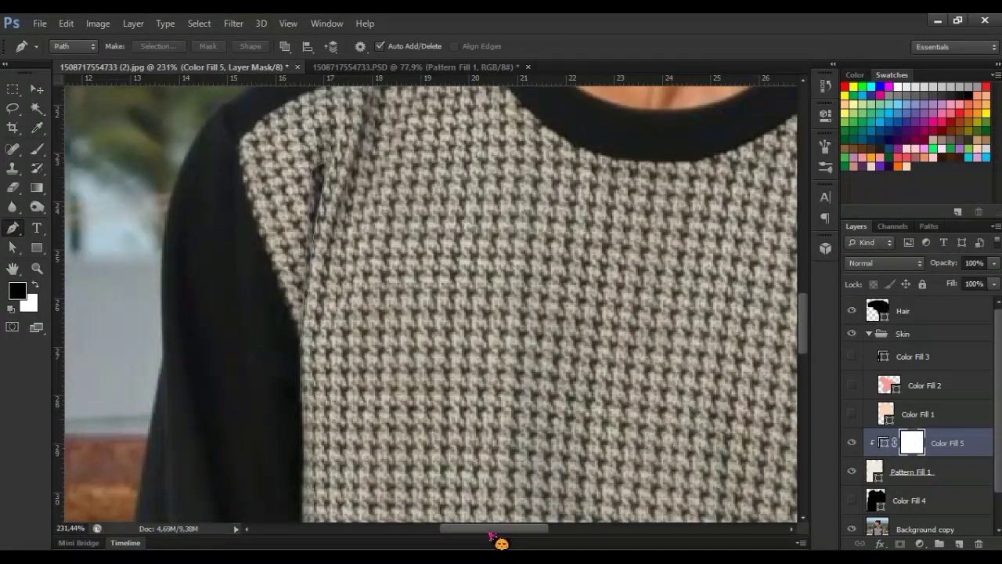
pyautogui.moveTo(381, 163); pyautogui.dragTo(235, 253)
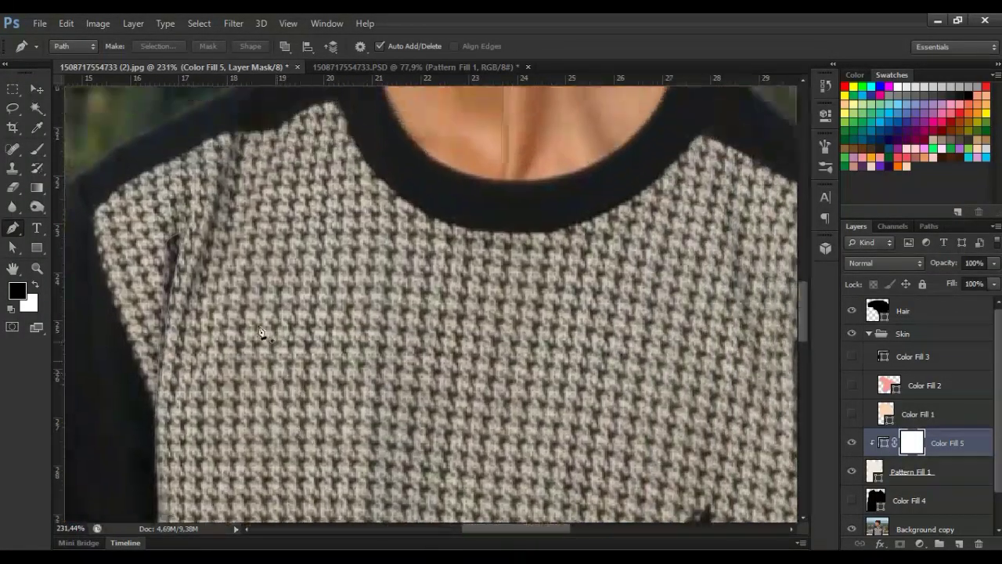
pyautogui.click(249, 218)
pyautogui.click(184, 400)
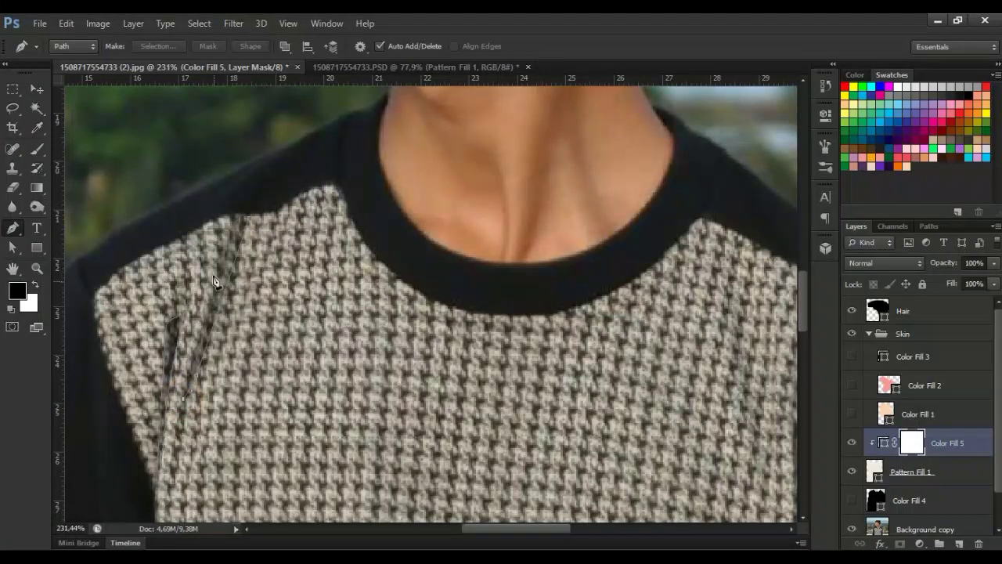
pyautogui.click(219, 249)
pyautogui.click(230, 215)
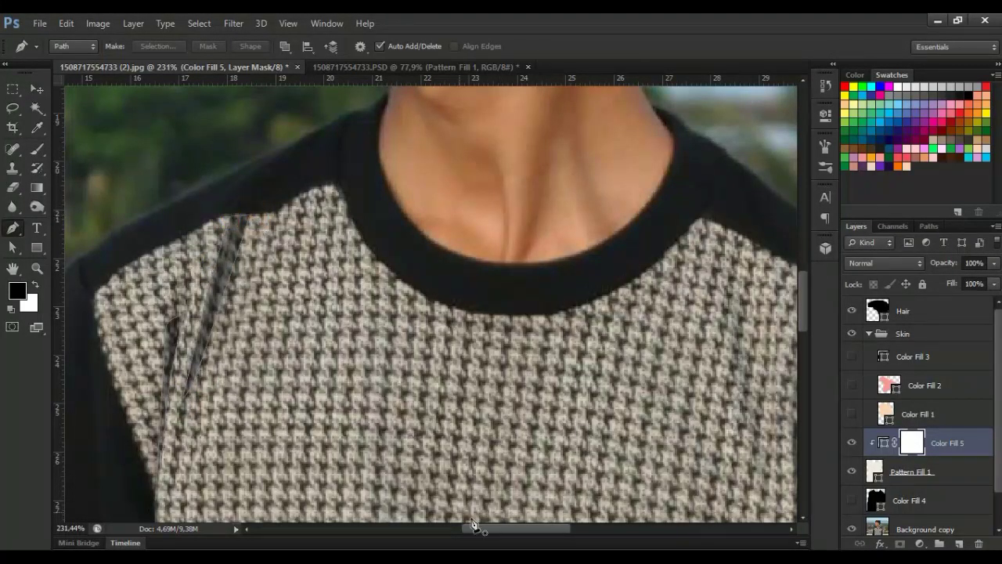
# Trace the shirt's right edge beside the emblem, undoing misplaced anchors with Ctrl+Z
pyautogui.moveTo(473, 526); pyautogui.dragTo(512, 527)
pyautogui.scroll(-3, 509, 470)
pyautogui.click(576, 355)
pyautogui.click(571, 383)
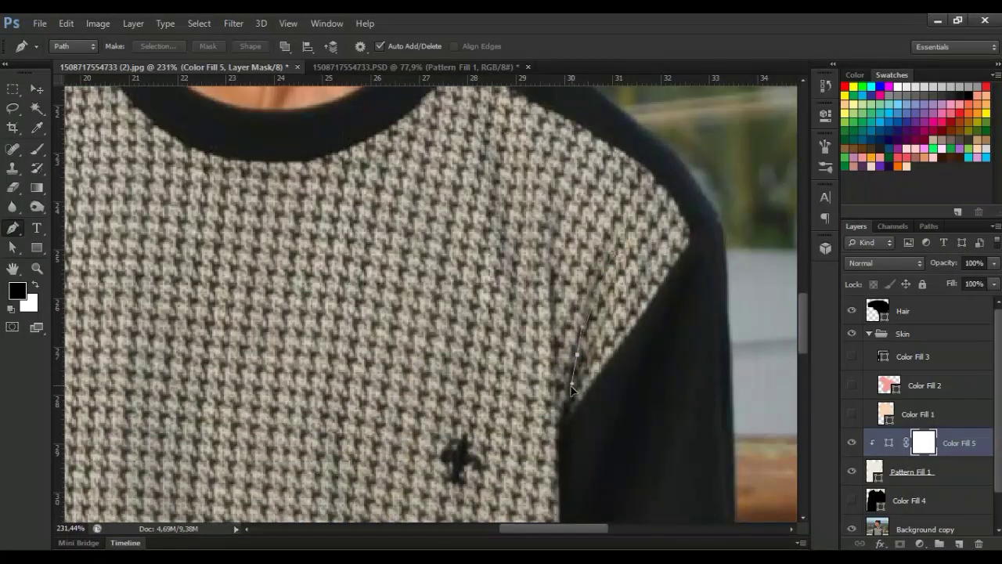
pyautogui.press('Return')
pyautogui.hotkey('ctrl', 'z')
pyautogui.click(571, 423)
pyautogui.click(560, 440)
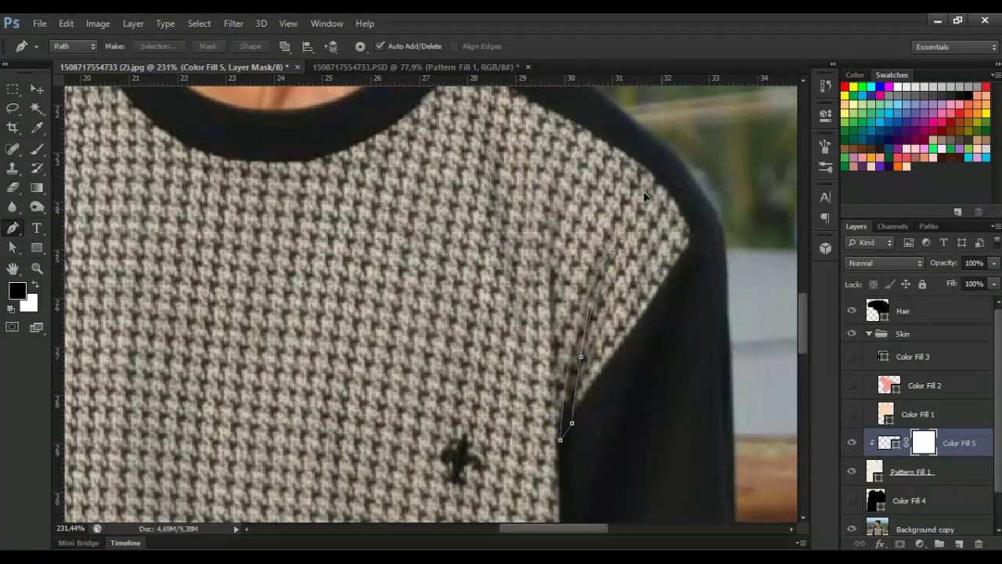
pyautogui.scroll(-3, 552, 336)
# Draw a closed shading strip down the shirt's right edge to the bottom hem
pyautogui.scroll(-3, 537, 302)
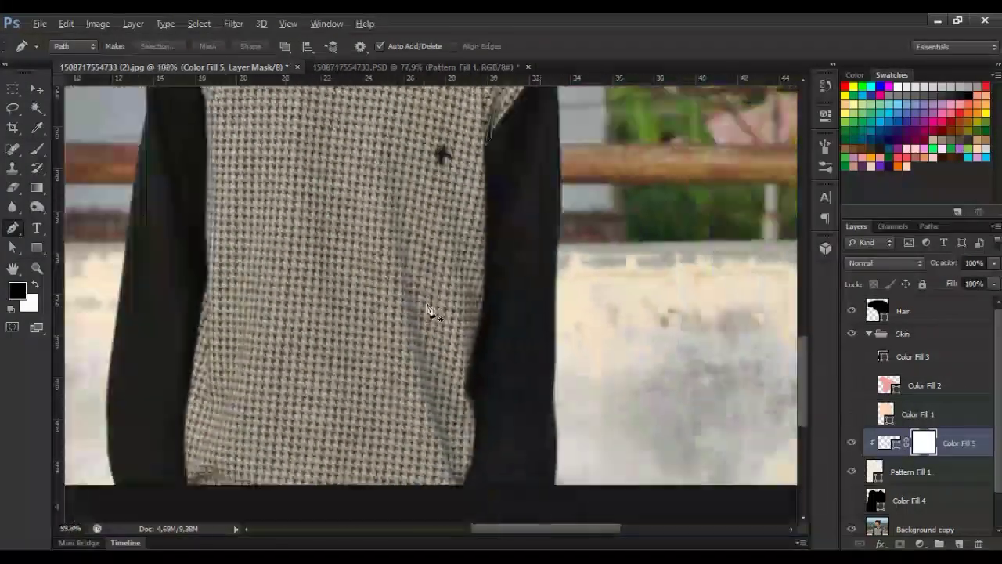
pyautogui.scroll(-3, 431, 313)
pyautogui.click(441, 411)
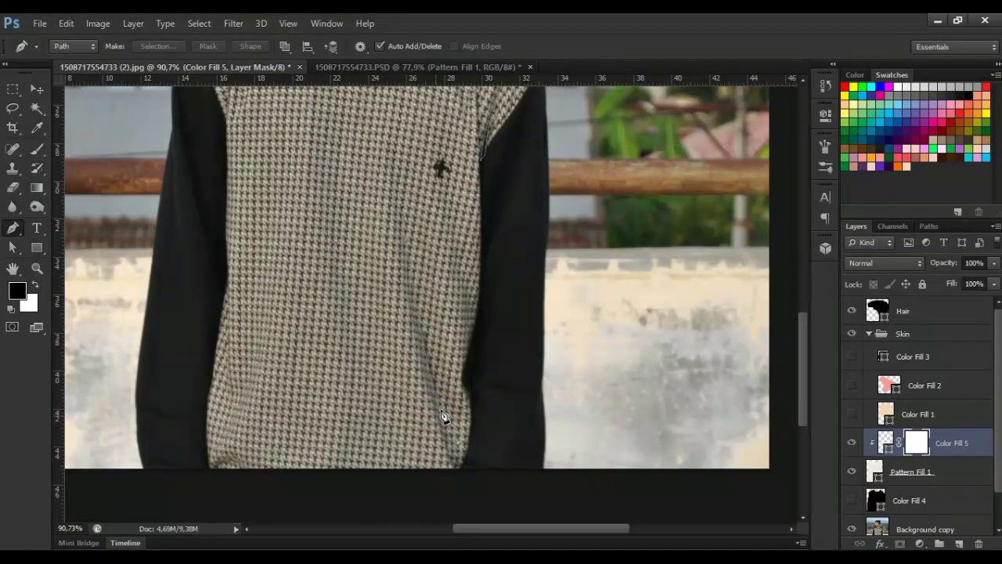
pyautogui.click(437, 385)
pyautogui.click(417, 305)
pyautogui.click(463, 461)
pyautogui.click(457, 470)
pyautogui.click(403, 237)
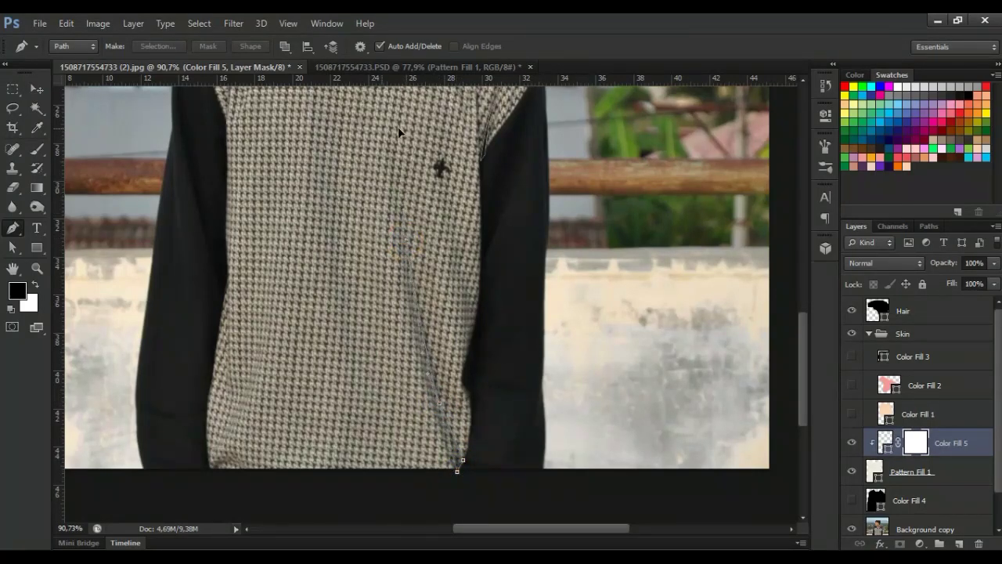
pyautogui.keyDown('ctrl'); pyautogui.click(376, 216); pyautogui.keyUp('ctrl')
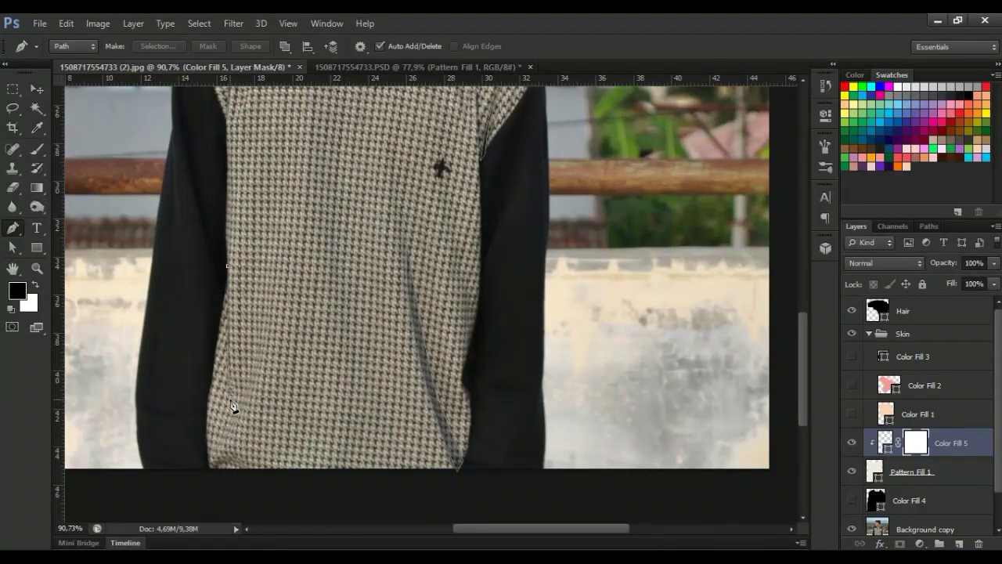
# Add a curved shading path along the shirt's lower-left edge near the hem
pyautogui.scroll(3, 229, 392)
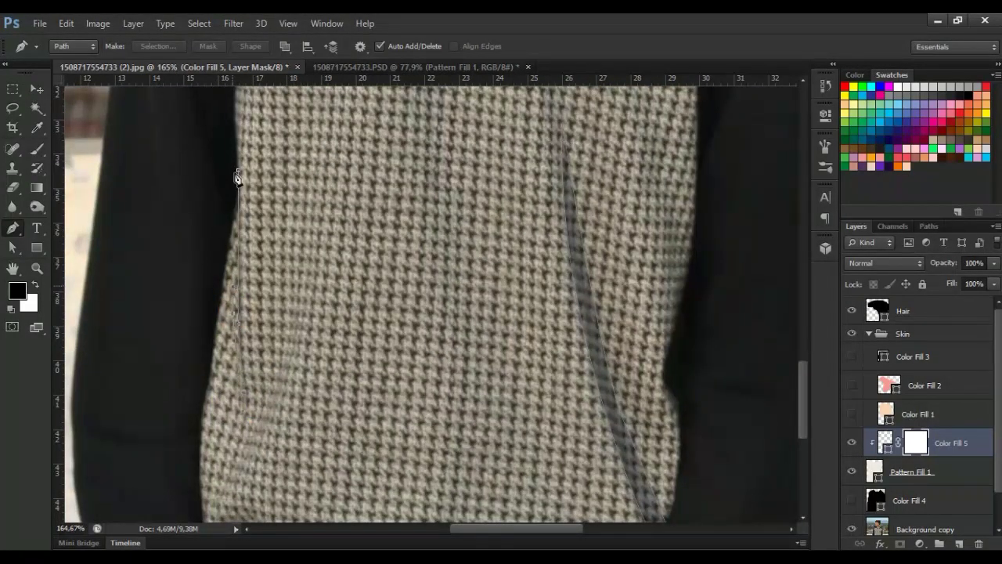
pyautogui.scroll(-2, 309, 331)
pyautogui.click(266, 340)
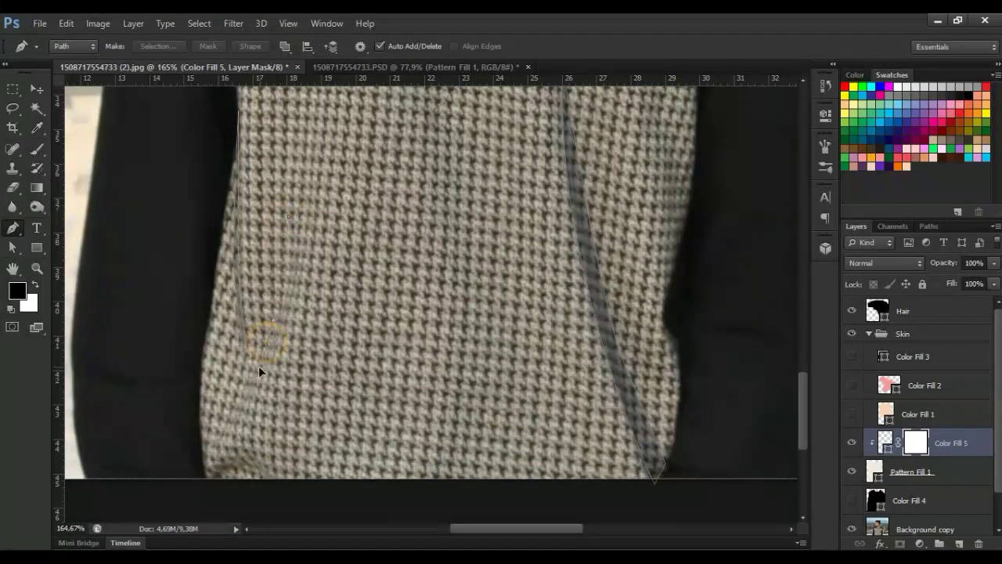
pyautogui.click(216, 435)
pyautogui.click(282, 322)
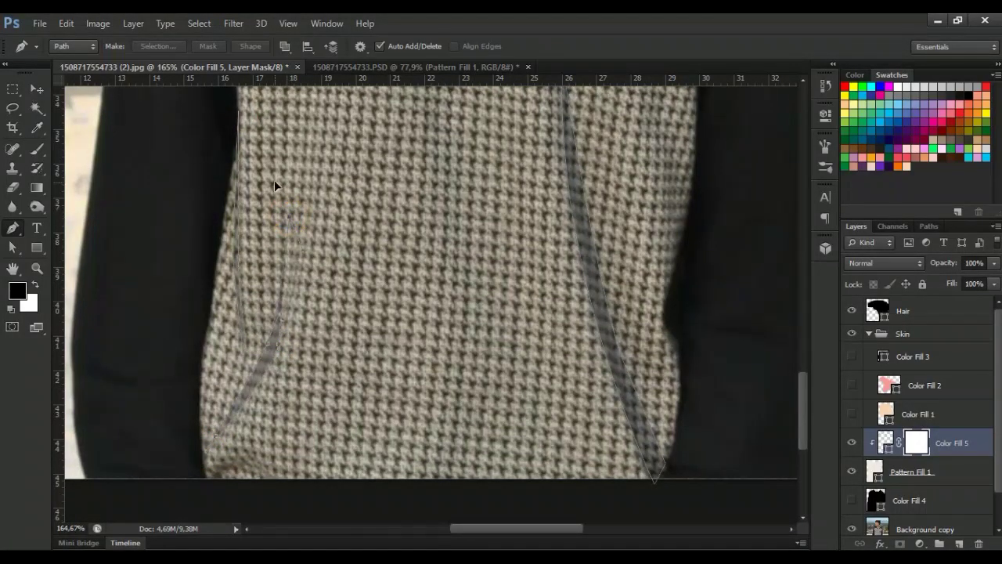
pyautogui.scroll(-2, 287, 178)
pyautogui.scroll(-2, 217, 371)
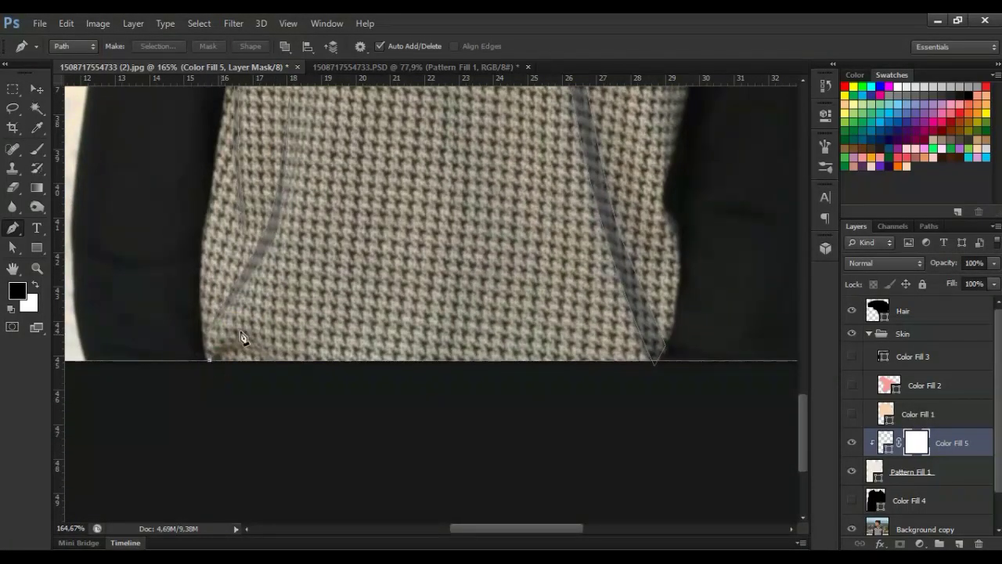
pyautogui.moveTo(277, 362); pyautogui.dragTo(242, 359)
pyautogui.scroll(-1, 319, 394)
pyautogui.scroll(3, 524, 396)
pyautogui.scroll(-2, 447, 338)
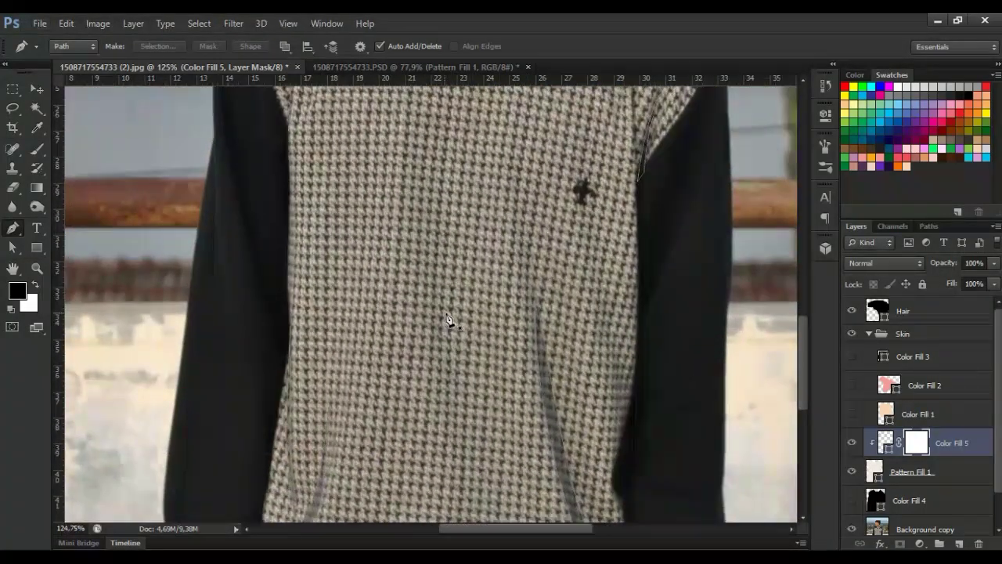
pyautogui.scroll(-2, 447, 319)
pyautogui.scroll(1, 425, 286)
pyautogui.scroll(1, 440, 389)
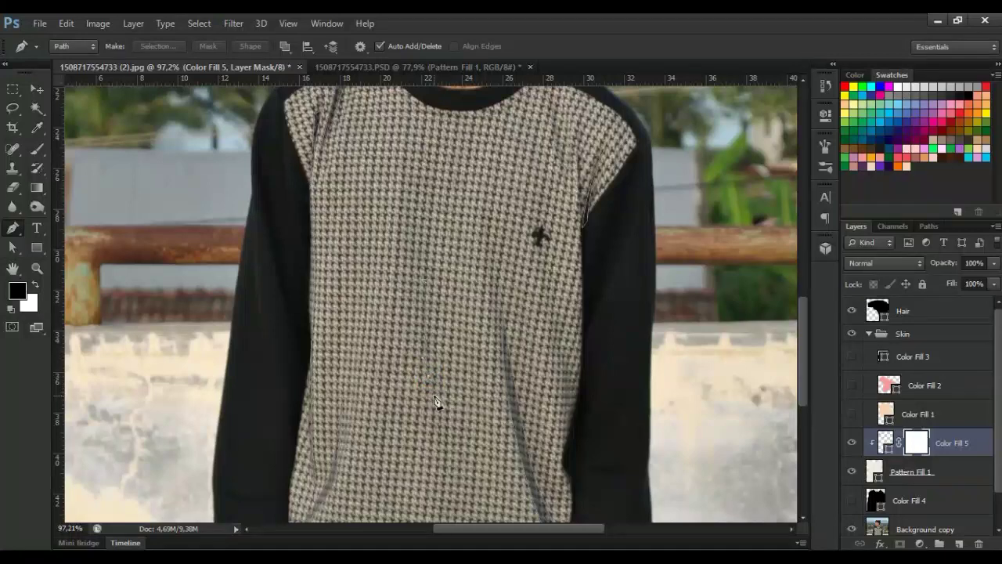
# Try Screen, Hard Mix and other blend modes on Pattern Fill 1
pyautogui.click(911, 471)
pyautogui.click(884, 263)
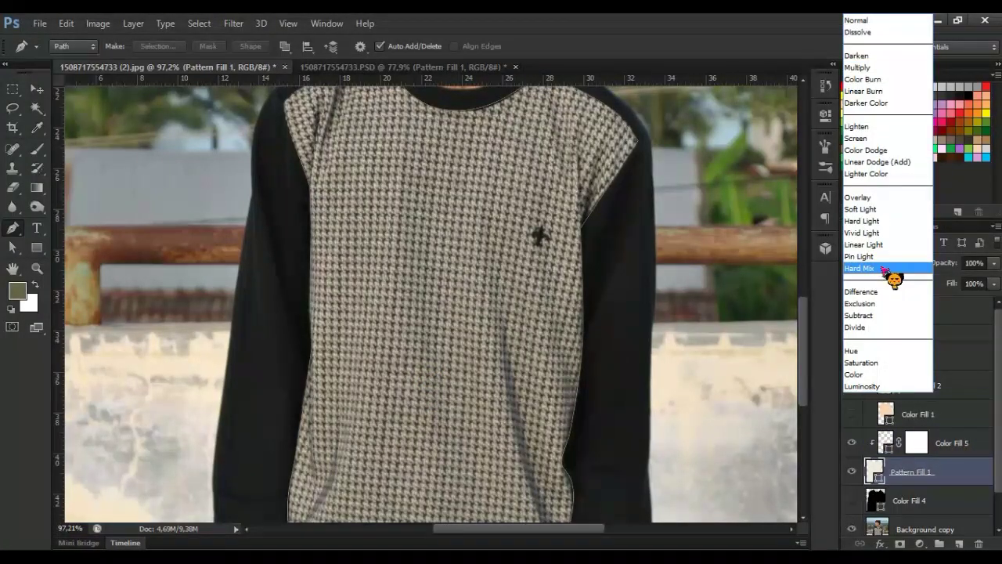
pyautogui.click(861, 139)
pyautogui.click(890, 270)
pyautogui.click(862, 67)
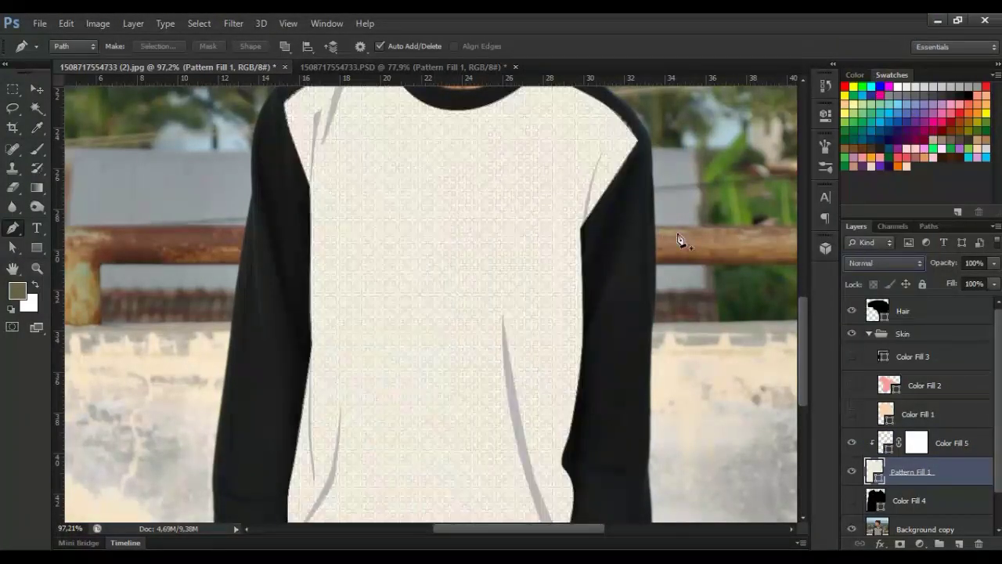
pyautogui.click(907, 266)
pyautogui.click(863, 67)
# Select the grey fill layer, review the layer stack, then reselect Pattern Fill 1
pyautogui.click(951, 442)
pyautogui.scroll(1, 532, 207)
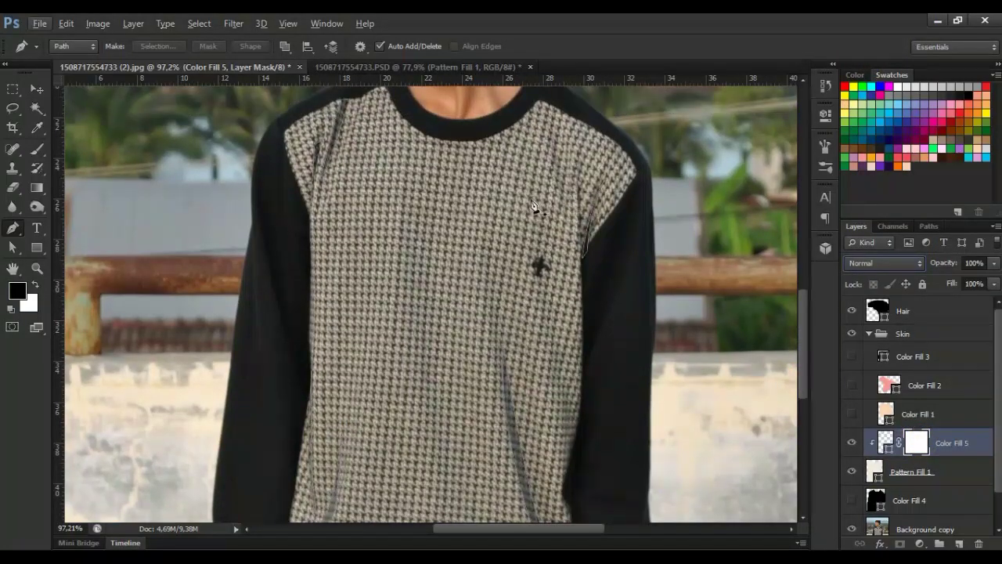
pyautogui.scroll(3, 587, 270)
pyautogui.scroll(3, 548, 297)
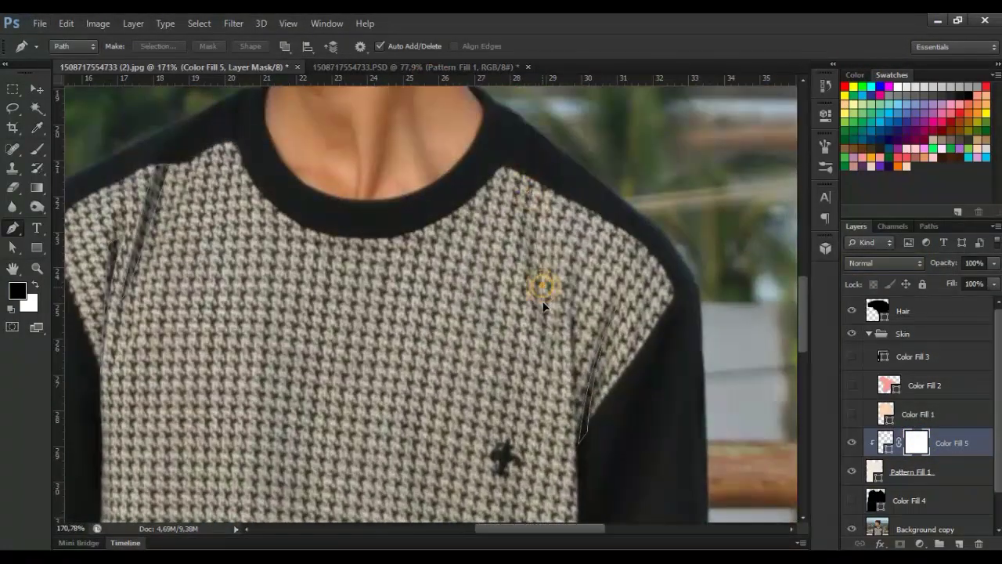
pyautogui.scroll(-2, 347, 321)
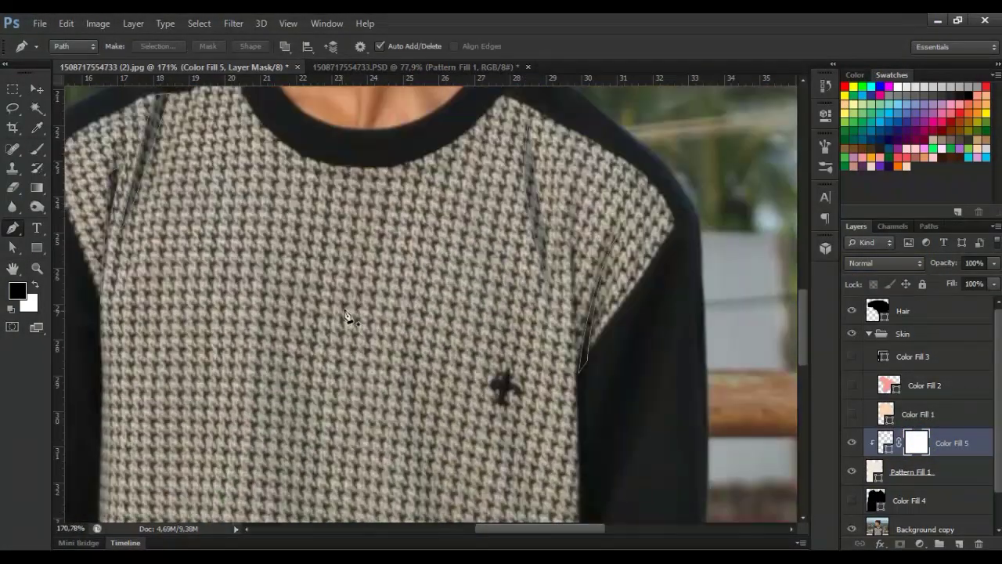
pyautogui.scroll(-2, 385, 324)
pyautogui.scroll(-2, 384, 324)
pyautogui.click(931, 471)
# Return Pattern Fill 1 to Normal blending and darken the grey shading fill to #d7d7d7
pyautogui.click(881, 266)
pyautogui.click(863, 24)
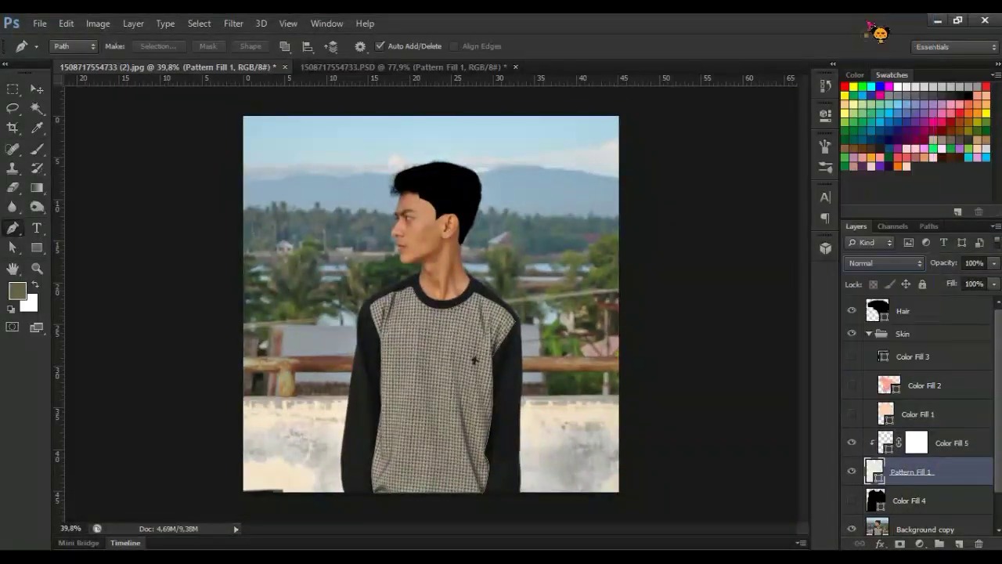
pyautogui.doubleClick(889, 442)
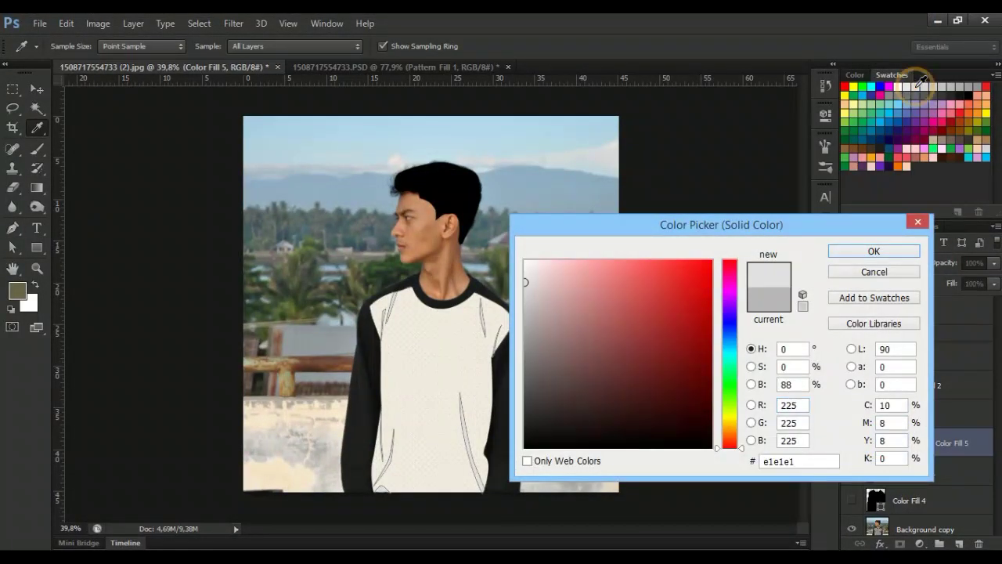
pyautogui.click(874, 251)
pyautogui.doubleClick(888, 446)
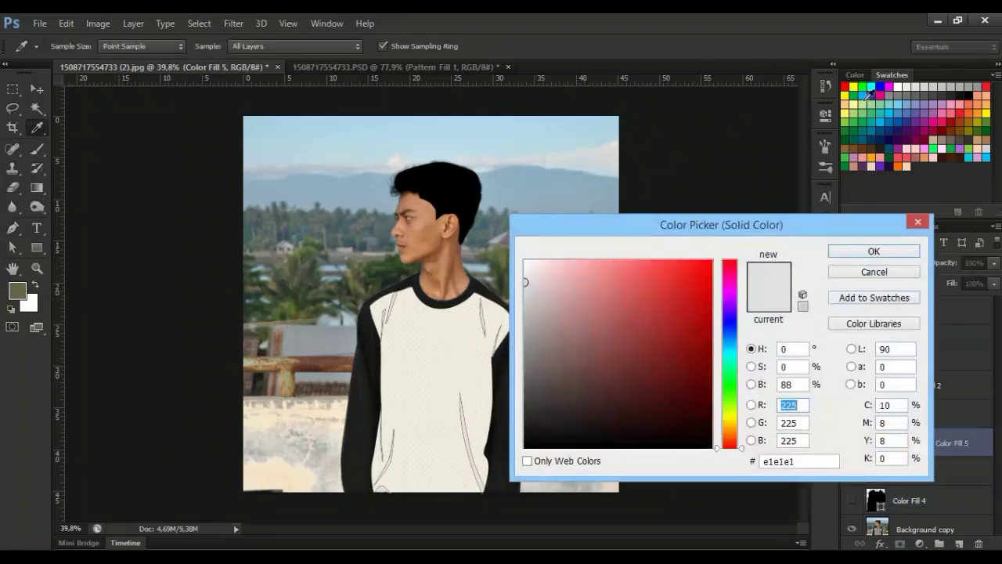
pyautogui.click(928, 81)
pyautogui.click(936, 82)
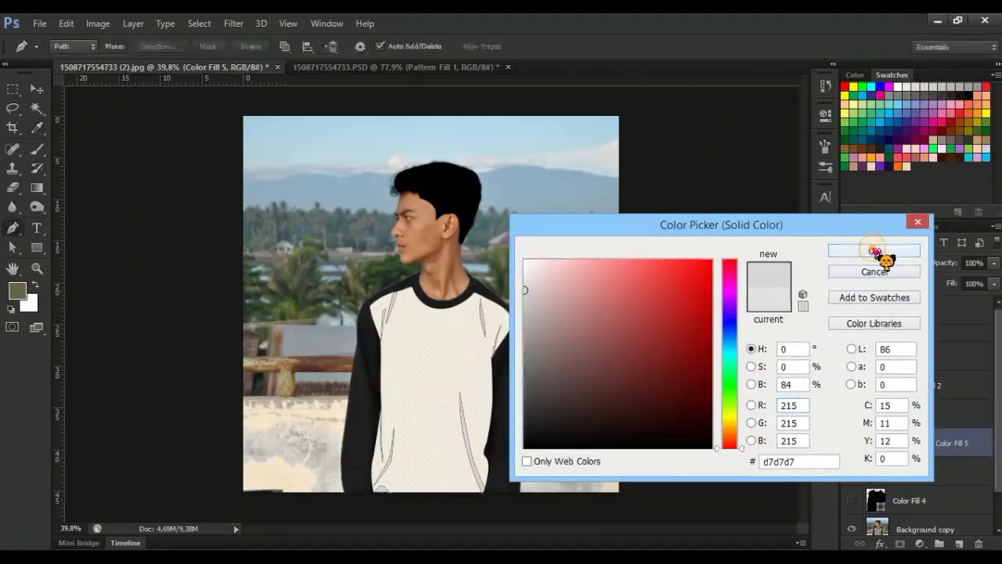
# Select Color Fill 4, show the black sleeves layer and review the shirt layers
pyautogui.click(874, 251)
pyautogui.click(932, 499)
pyautogui.click(851, 498)
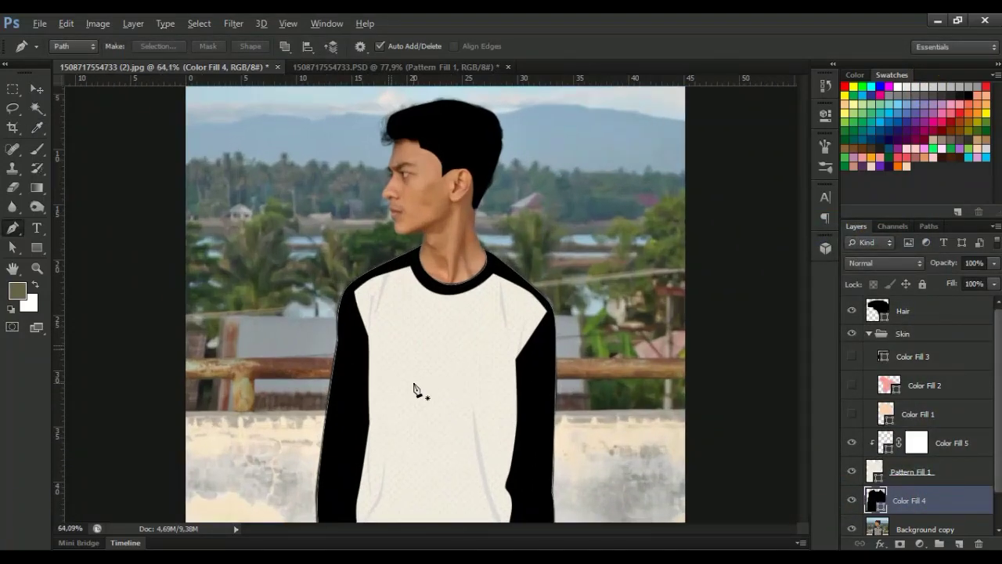
pyautogui.scroll(1, 414, 392)
pyautogui.scroll(1, 462, 454)
pyautogui.scroll(-1, 436, 413)
pyautogui.scroll(3, 425, 407)
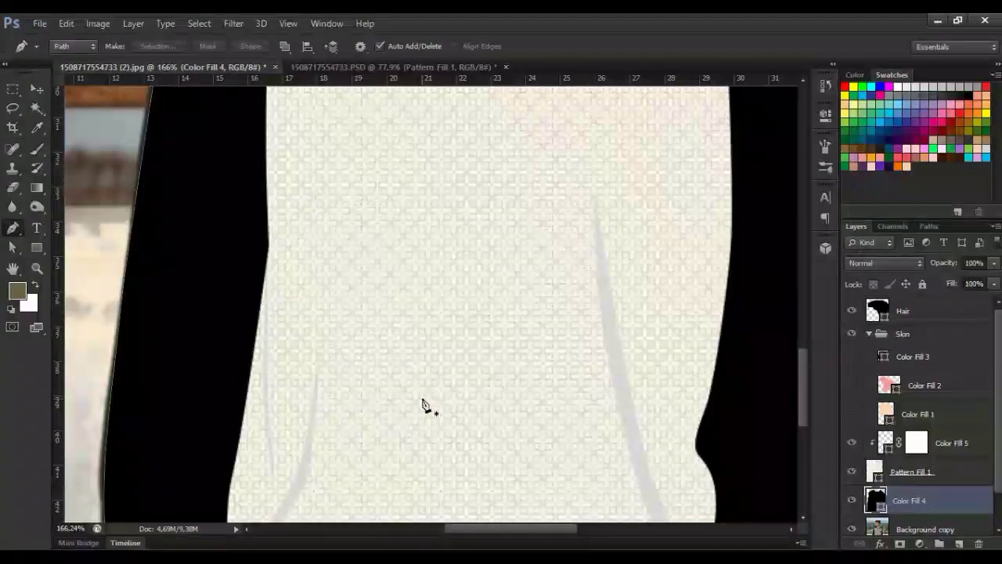
pyautogui.scroll(-2, 422, 403)
pyautogui.scroll(2, 423, 399)
pyautogui.scroll(1, 423, 399)
# Group the three shirt fill layers with Ctrl+G and begin renaming the group
pyautogui.keyDown('shift'); pyautogui.click(951, 442); pyautogui.keyUp('shift')
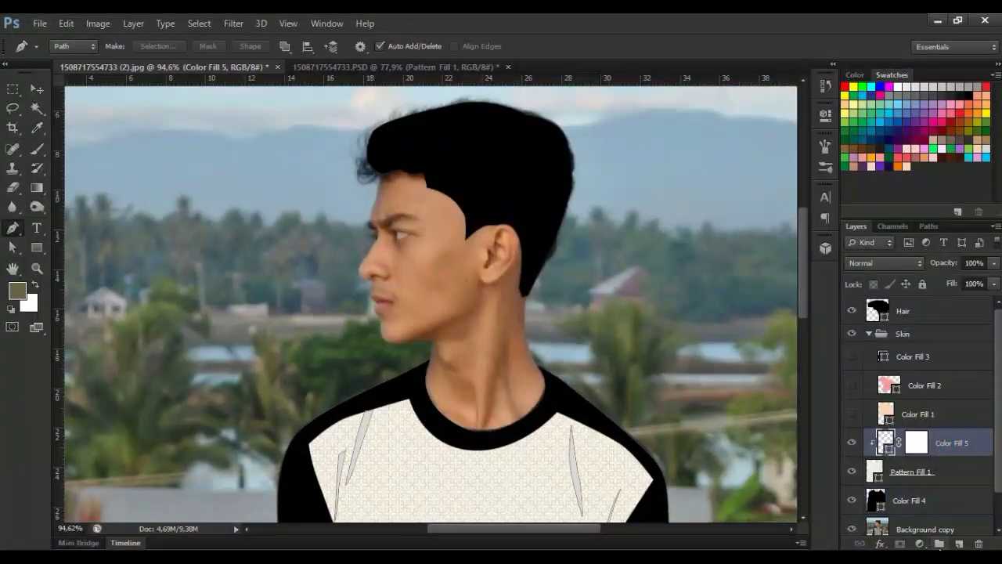
pyautogui.hotkey('ctrl', 'g')
pyautogui.doubleClick(908, 436)
# Name the shirt group 'Baju' and collapse it
pyautogui.write('Baju')
pyautogui.click(950, 460)
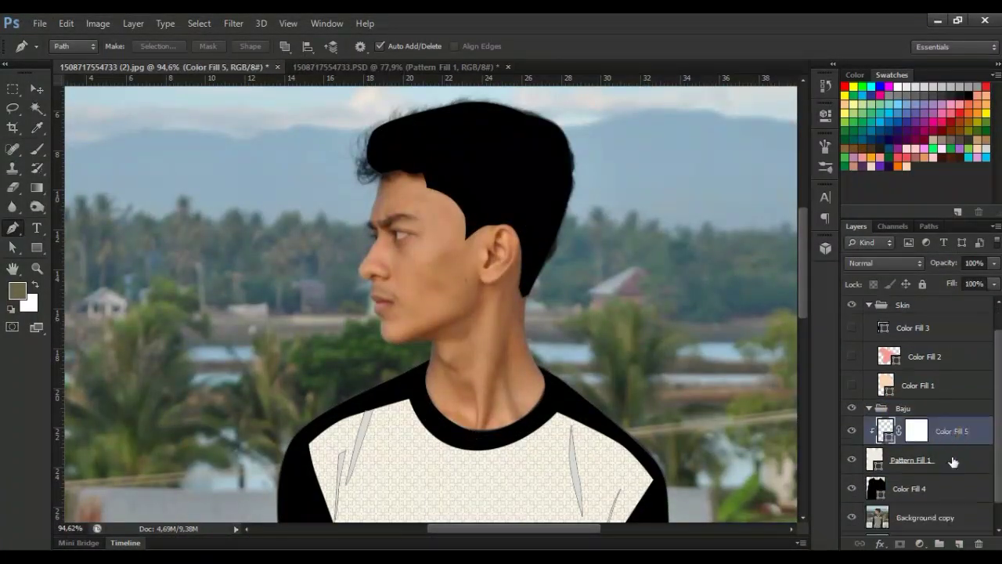
pyautogui.scroll(-2, 950, 462)
pyautogui.click(871, 385)
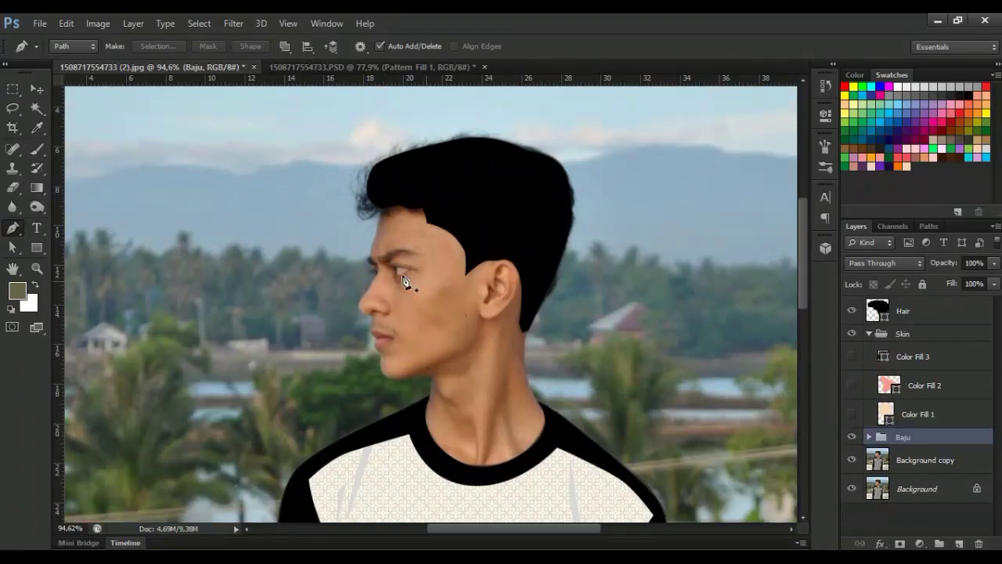
pyautogui.scroll(5, 454, 302)
# On a new layer, stroke a black brush line along the lower eyelid
pyautogui.click(959, 542)
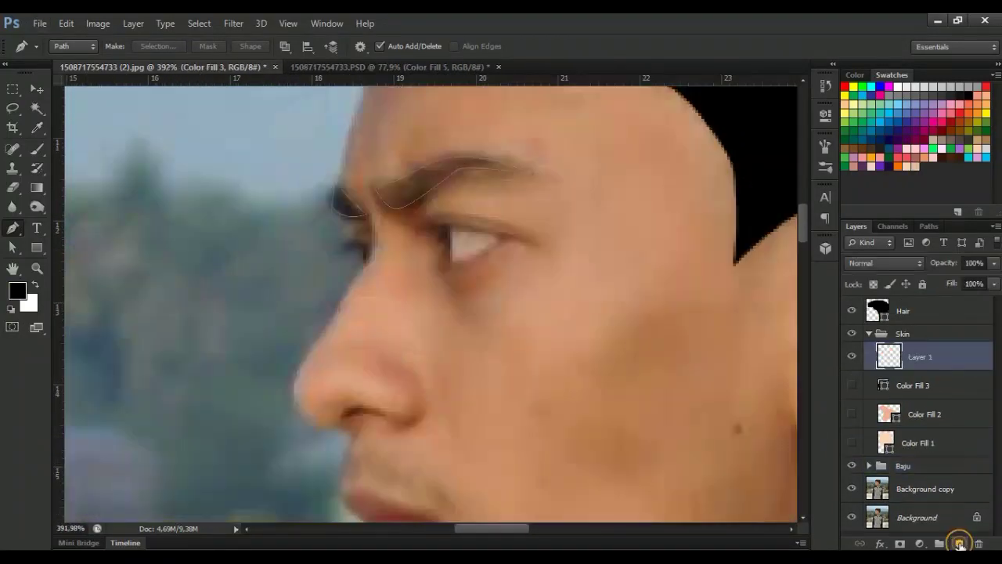
pyautogui.click(443, 264)
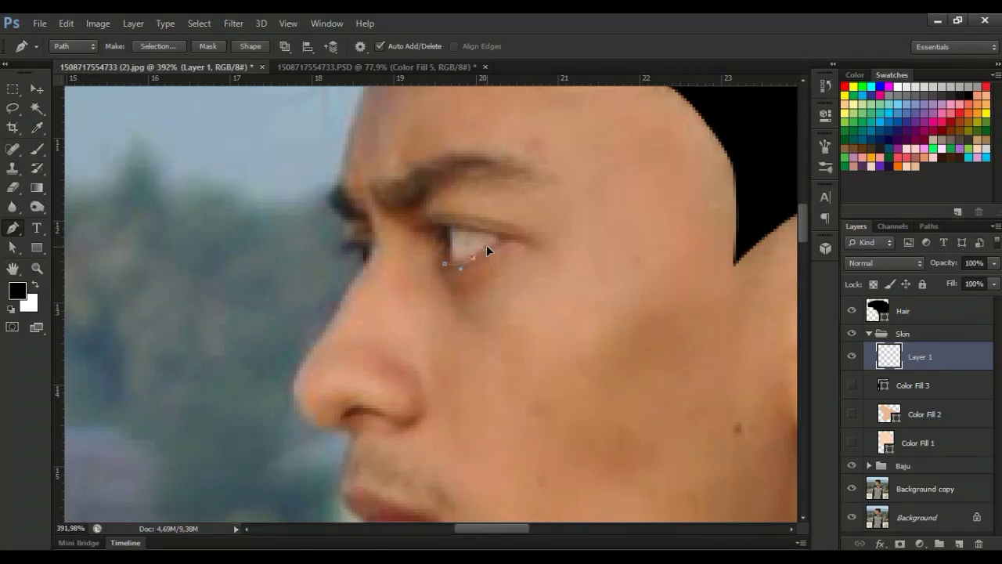
pyautogui.click(507, 238)
pyautogui.rightClick(534, 248)
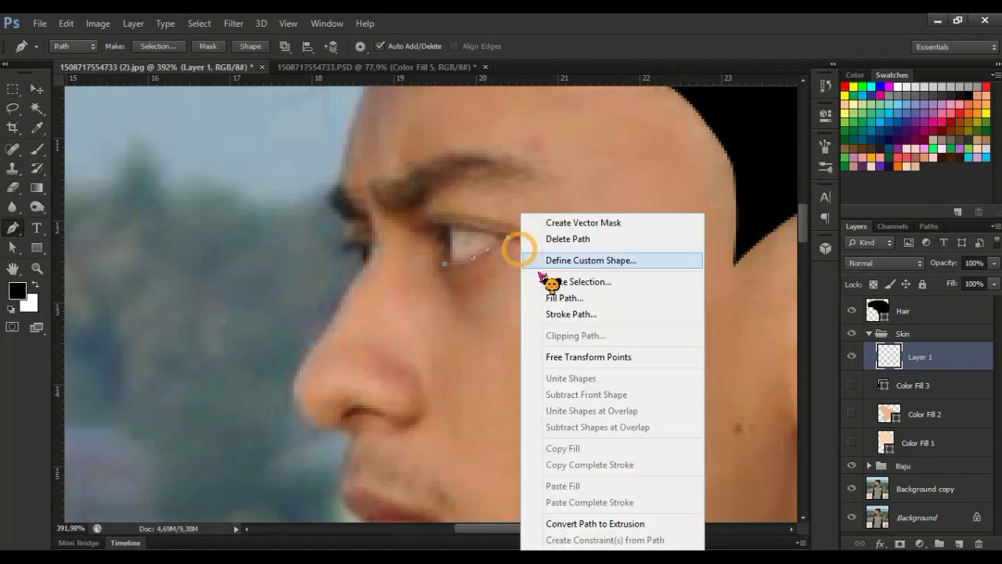
pyautogui.click(580, 315)
pyautogui.click(611, 210)
pyautogui.press('Delete')
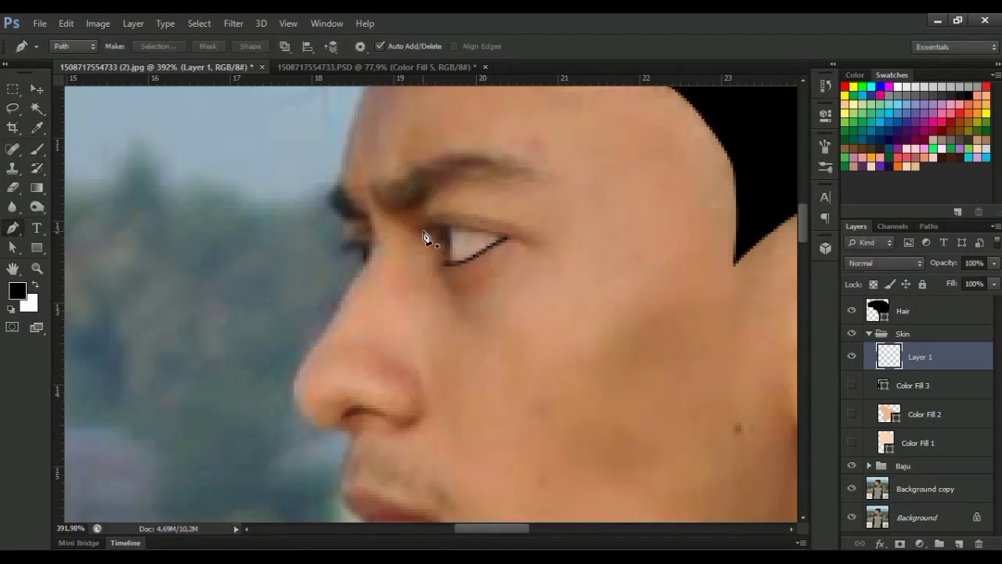
# Stroke a curved upper-eyelid line twice with the brush for a thicker line
pyautogui.click(522, 238)
pyautogui.moveTo(450, 226); pyautogui.dragTo(430, 228)
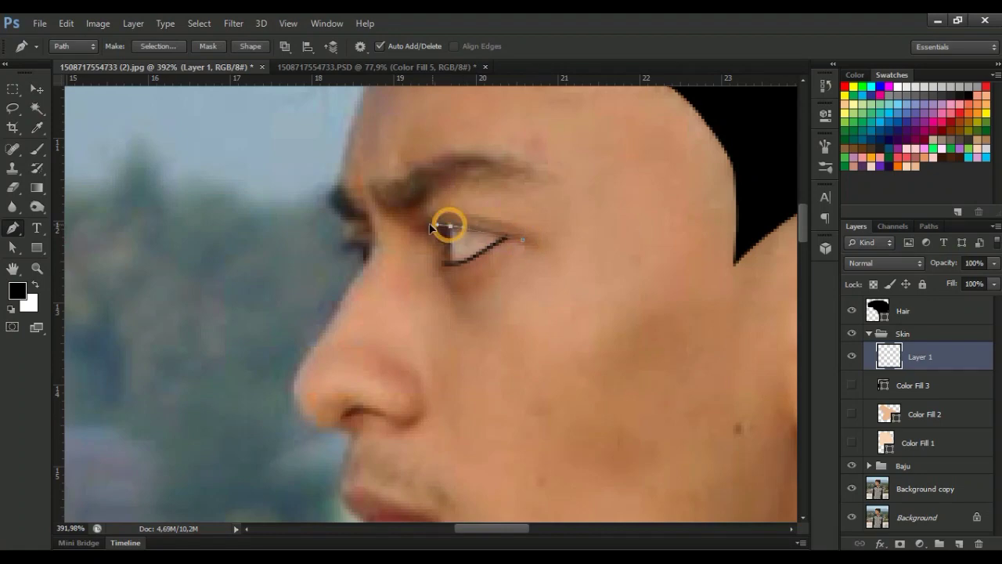
pyautogui.click(424, 226)
pyautogui.rightClick(425, 225)
pyautogui.click(503, 313)
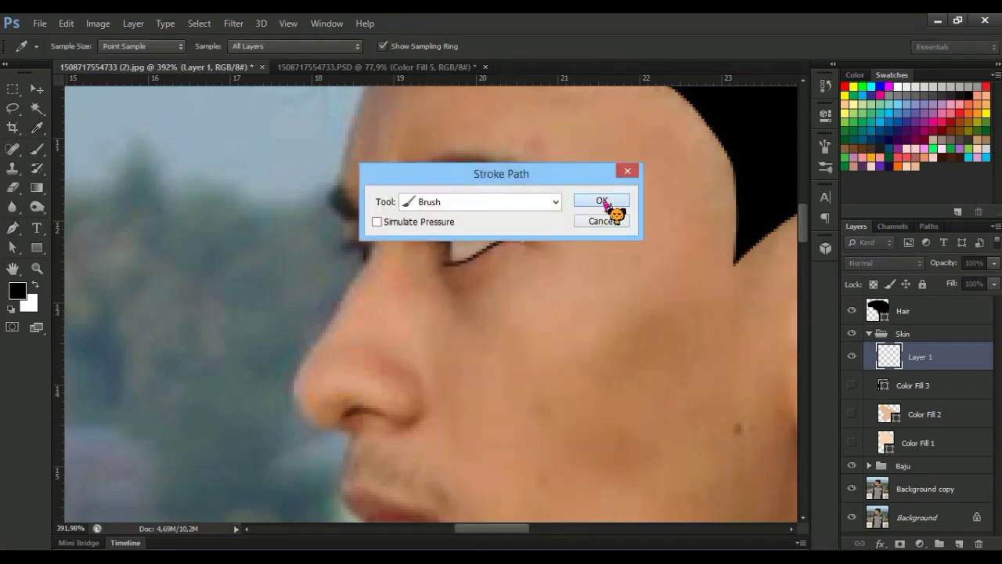
pyautogui.click(600, 201)
pyautogui.rightClick(450, 238)
pyautogui.click(503, 309)
pyautogui.click(599, 201)
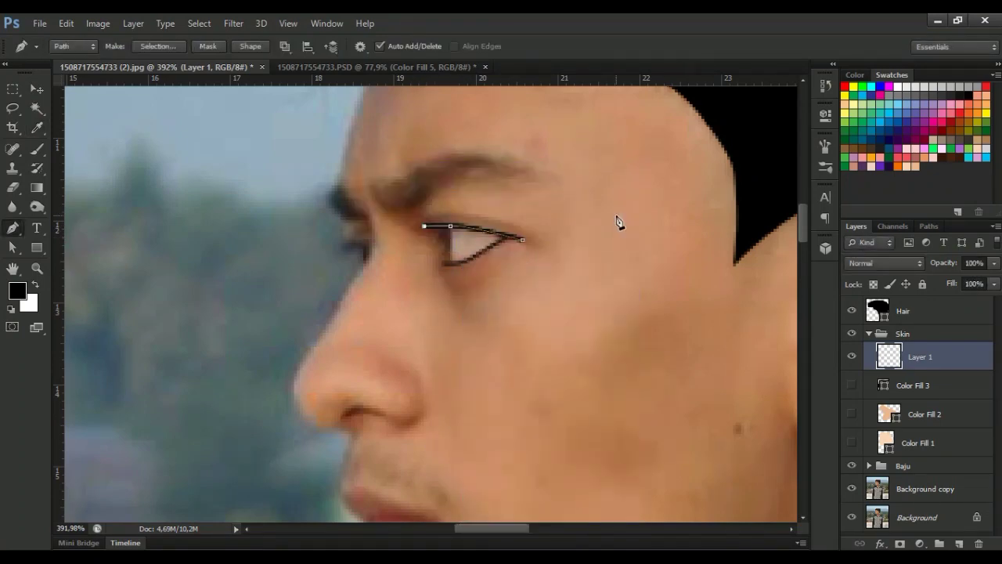
pyautogui.press('Return')
# Stroke a lid crease line, start a short far-eye line, and check against the skin fill
pyautogui.scroll(2, 587, 232)
pyautogui.click(538, 226)
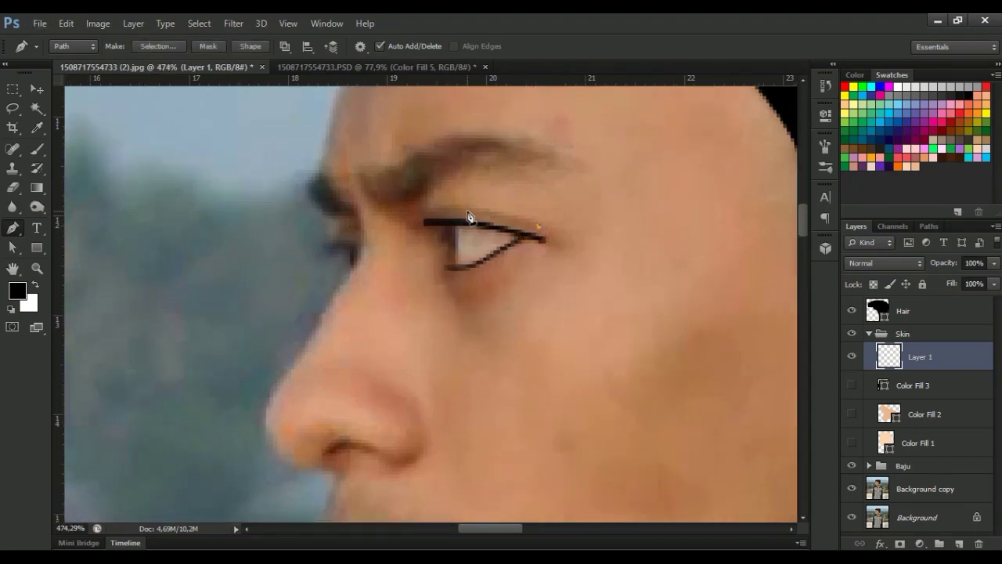
pyautogui.rightClick(436, 213)
pyautogui.click(504, 313)
pyautogui.click(600, 203)
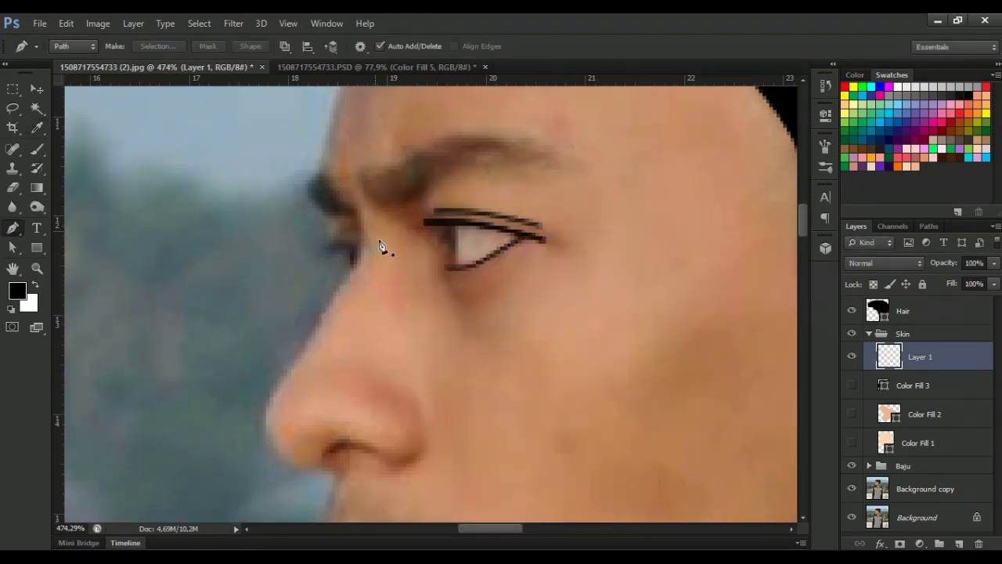
pyautogui.click(354, 248)
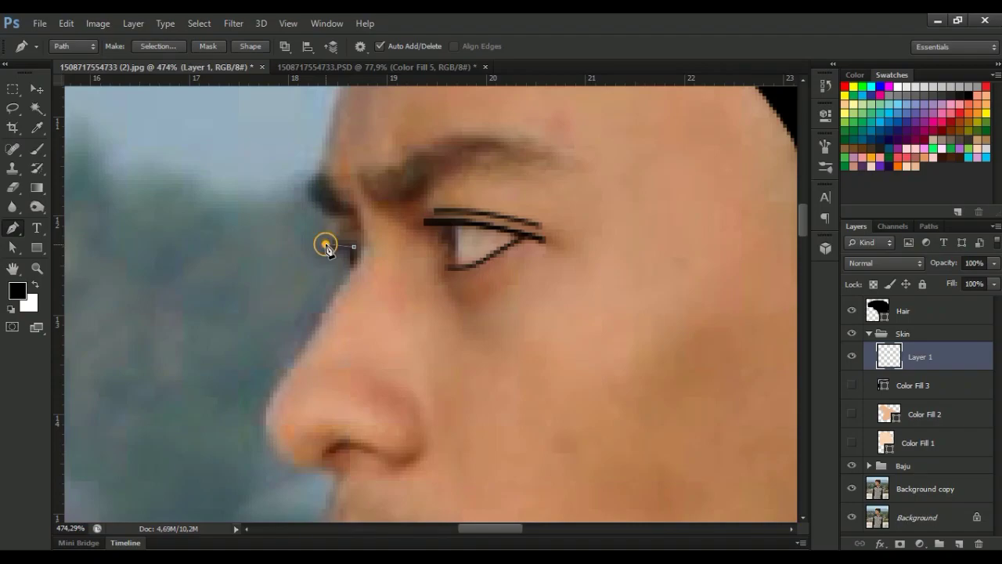
pyautogui.click(853, 443)
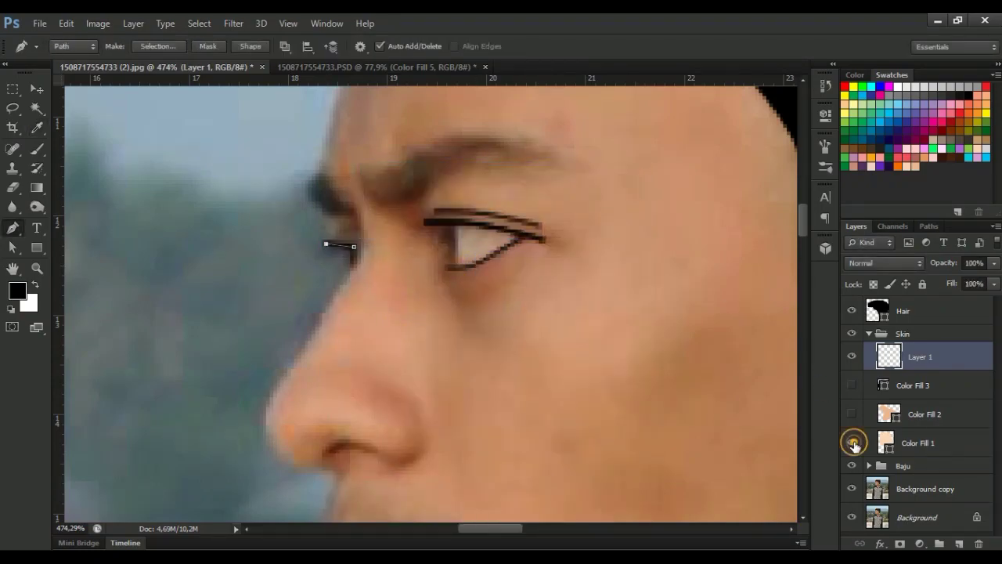
pyautogui.click(854, 443)
# Add a new layer with Ctrl+Shift+Alt+N and begin outlining the eye shape
pyautogui.hotkey('ctrl', 'shift', 'alt', 'n')
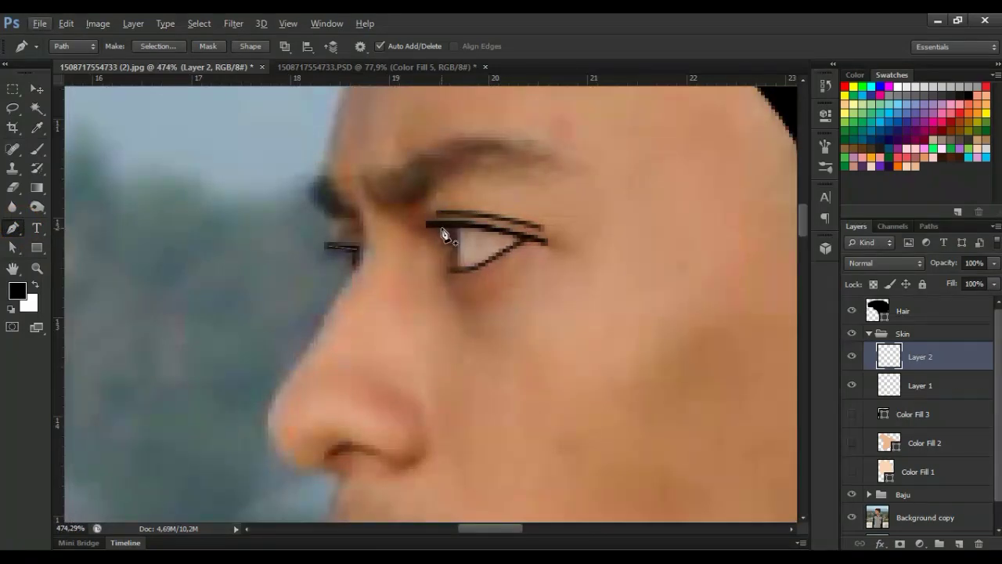
pyautogui.click(440, 228)
pyautogui.click(446, 255)
pyautogui.moveTo(494, 257); pyautogui.dragTo(499, 253)
# Close the eye outline, fill it with a white Solid Color layer below the eyeliner
pyautogui.click(524, 239)
pyautogui.moveTo(440, 228); pyautogui.dragTo(414, 241)
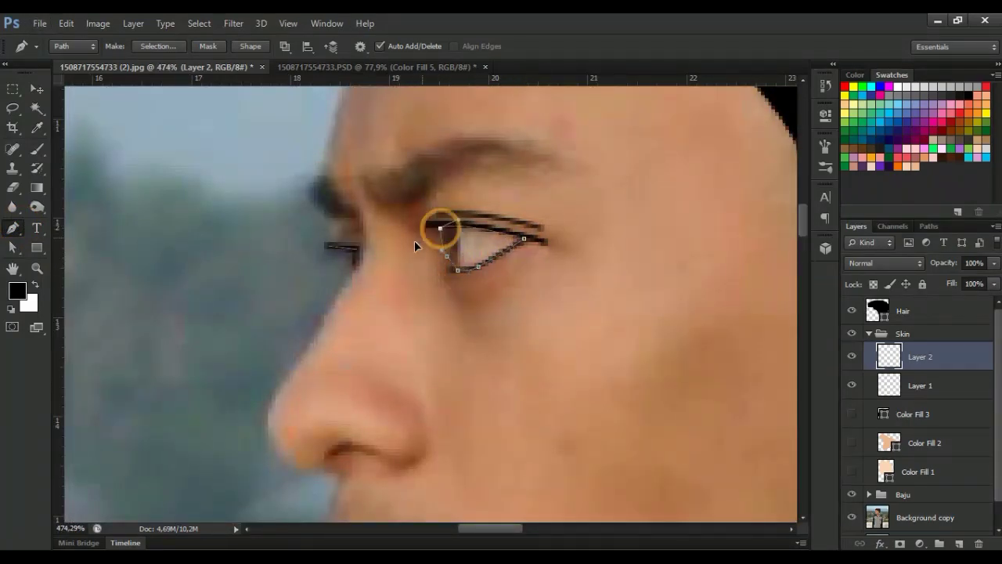
pyautogui.click(920, 543)
pyautogui.click(861, 225)
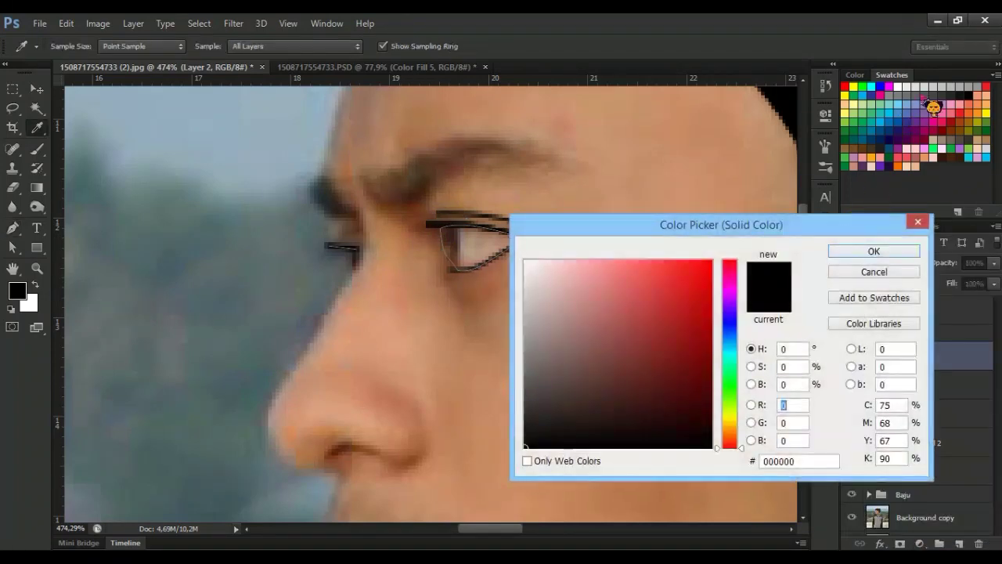
pyautogui.click(910, 86)
pyautogui.moveTo(929, 347); pyautogui.dragTo(924, 397)
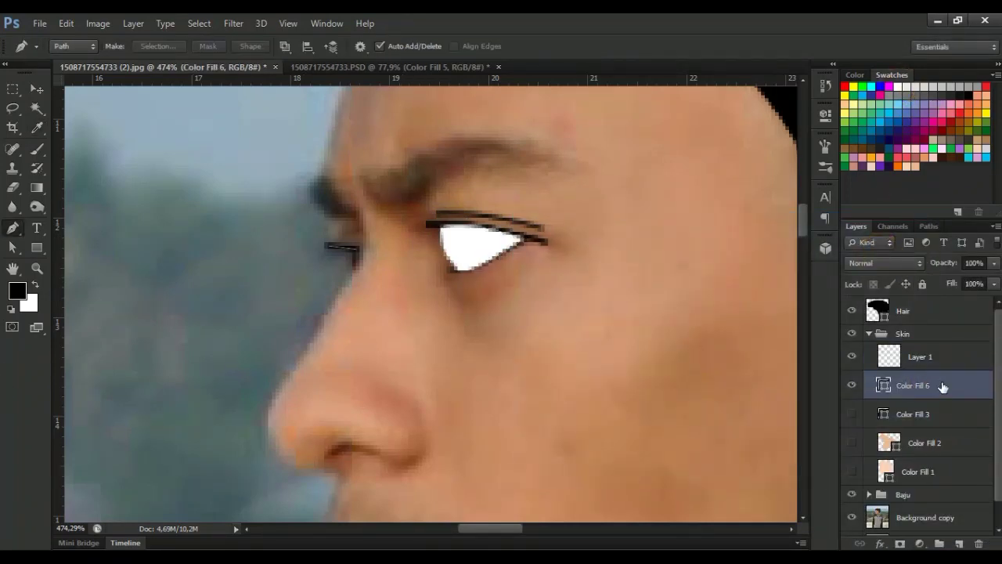
# Adjust the eye fill's colour value to 92, hide it, and add a new empty layer
pyautogui.doubleClick(883, 385)
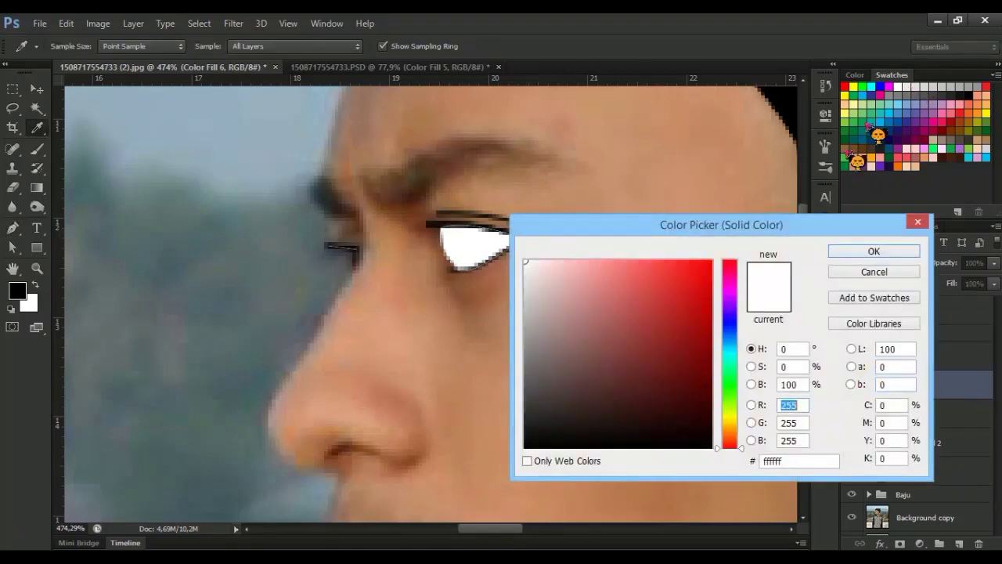
pyautogui.write('92')
pyautogui.click(865, 252)
pyautogui.click(852, 385)
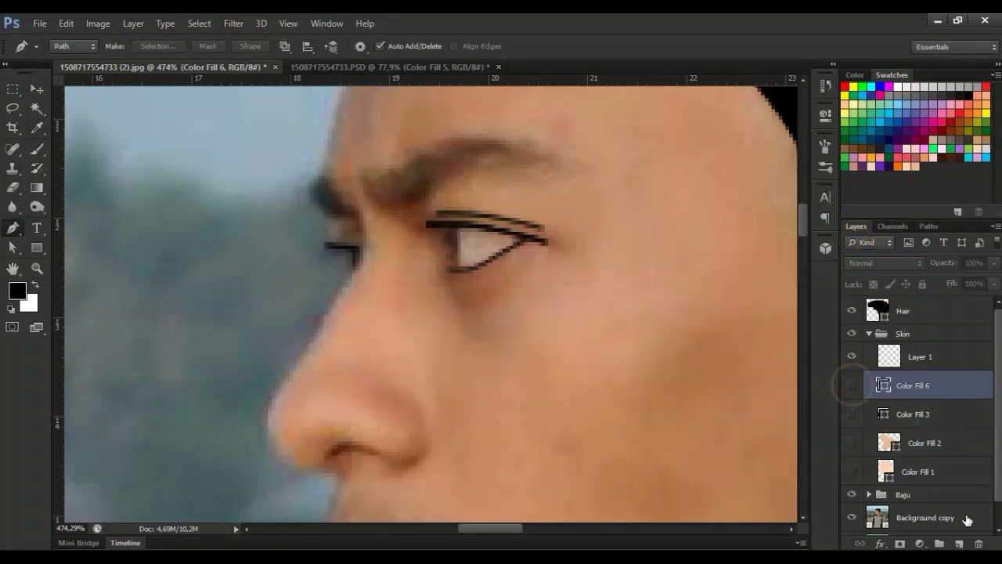
pyautogui.click(959, 543)
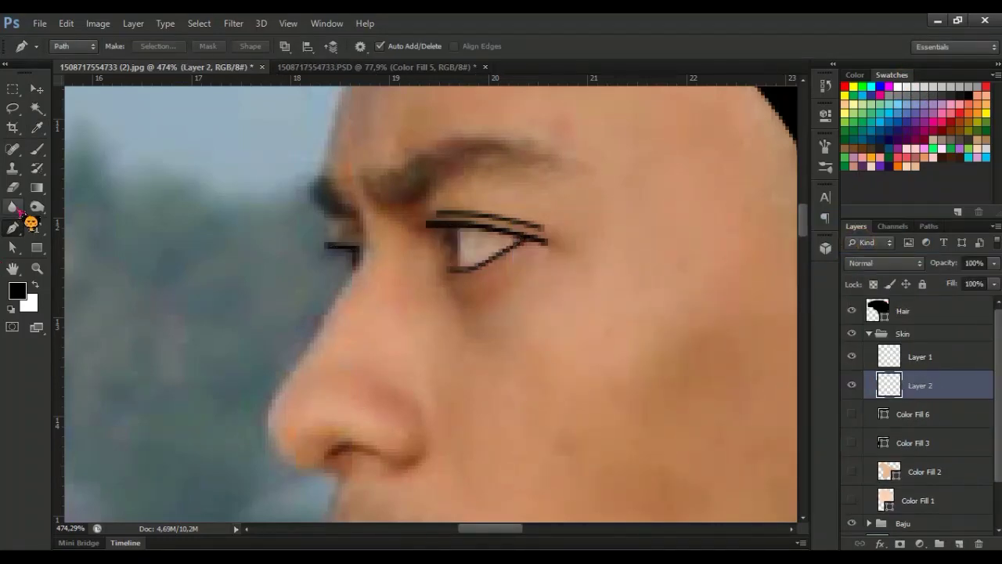
pyautogui.scroll(-1, 463, 250)
# Show the eye fill layer again and rename it 'eye base', and Layer 2 'eyeline'
pyautogui.click(851, 414)
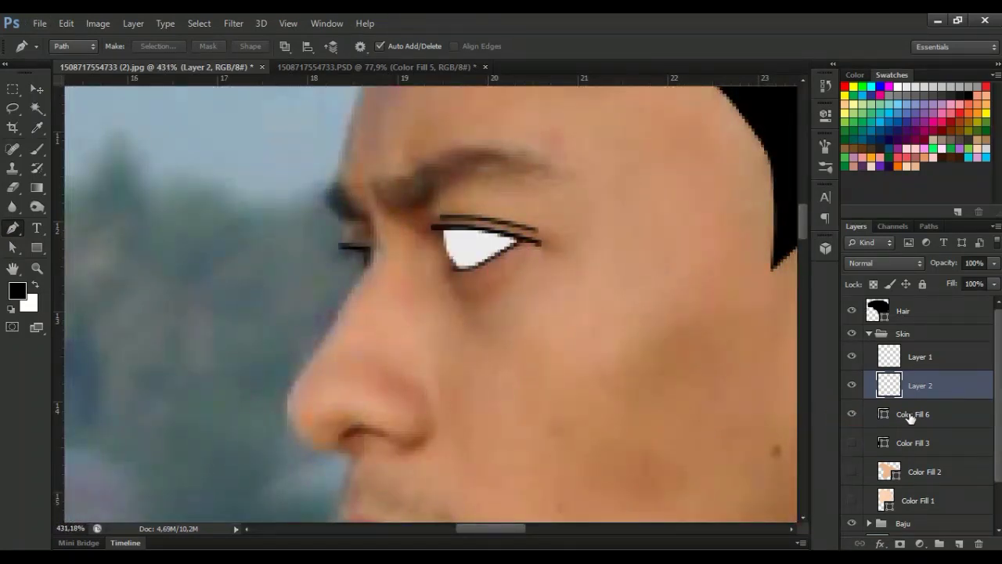
pyautogui.doubleClick(912, 415)
pyautogui.write('eye base')
pyautogui.press('Return')
pyautogui.doubleClick(920, 384)
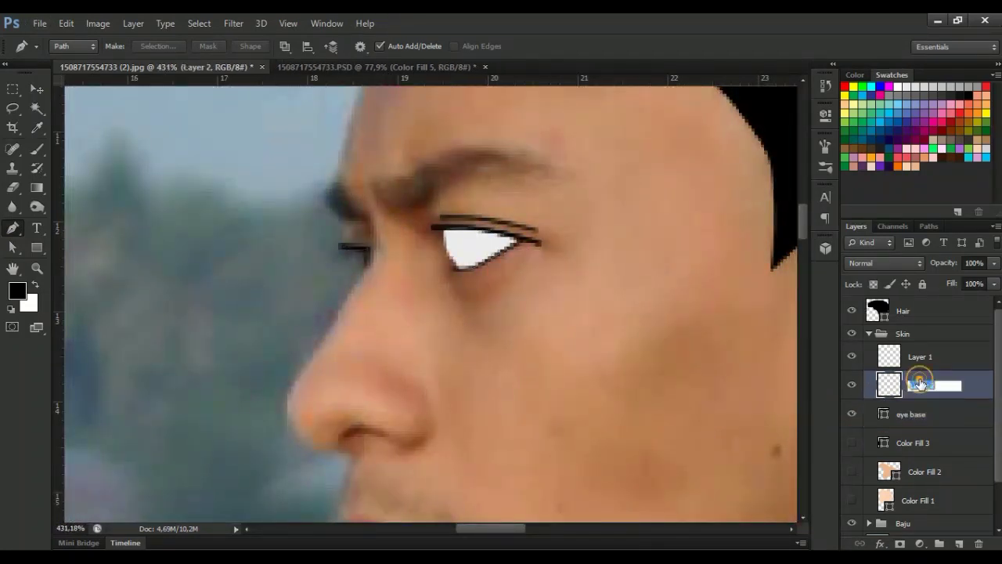
pyautogui.write('eyeline')
pyautogui.press('Return')
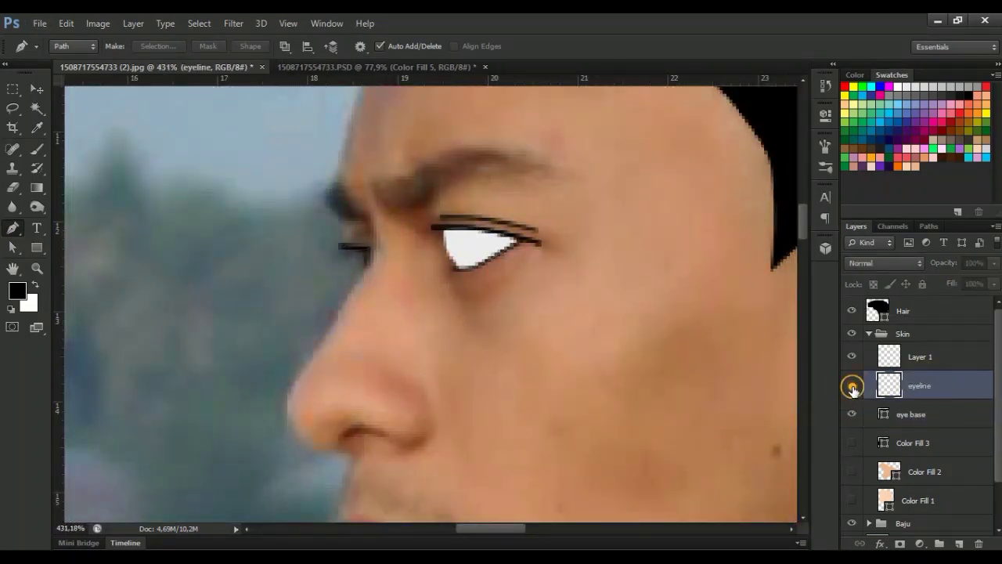
# Rename the eyeline layer to 'layer' and Layer 1 to 'eyeline'
pyautogui.doubleClick(918, 386)
pyautogui.write('layer')
pyautogui.press('Return')
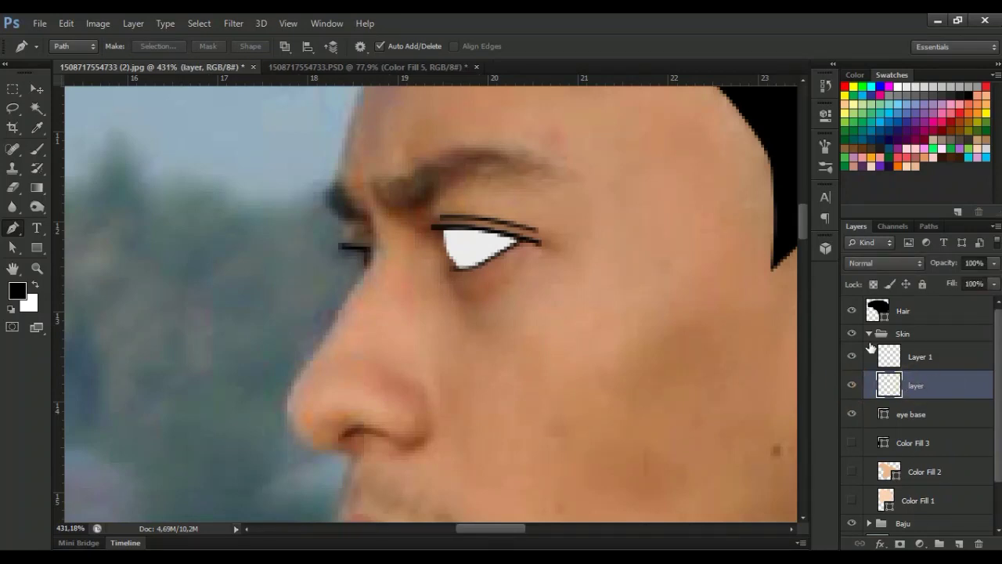
pyautogui.doubleClick(920, 356)
pyautogui.write('eyeline')
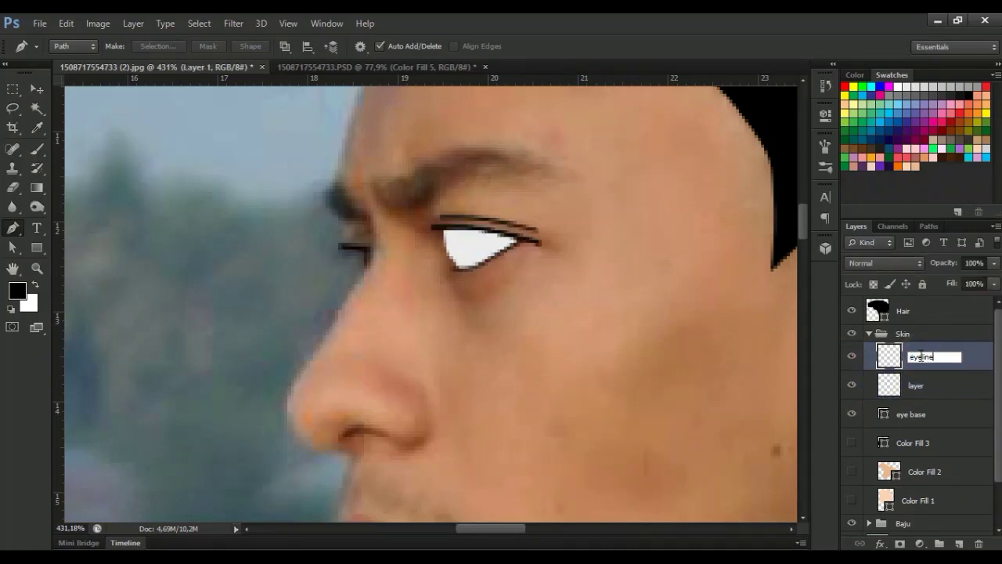
pyautogui.press('Return')
# Rename Color Fill 3, 2 and 1 to 'eyebrow', 'lip' and 'skin', then select the blank 'layer'
pyautogui.doubleClick(911, 443)
pyautogui.write('eyebr')
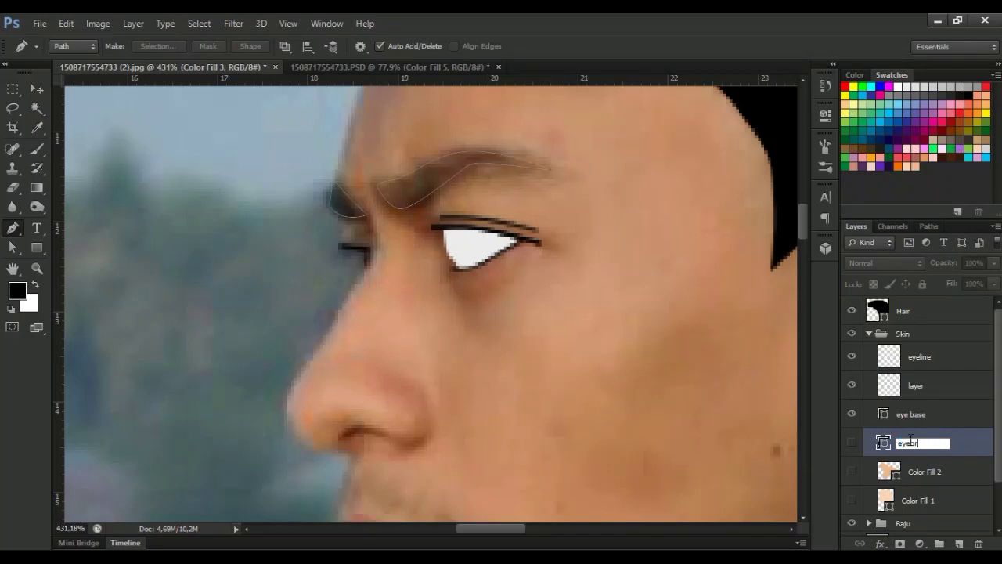
pyautogui.write('ow')
pyautogui.press('Return')
pyautogui.doubleClick(925, 473)
pyautogui.write('lip')
pyautogui.press('Return')
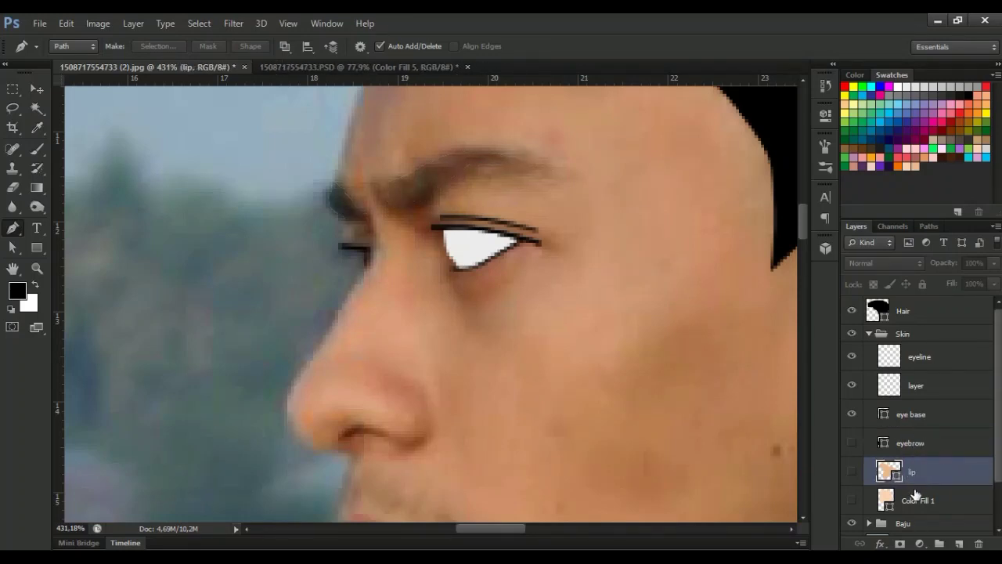
pyautogui.doubleClick(917, 499)
pyautogui.write('skin')
pyautogui.press('Return')
pyautogui.click(932, 382)
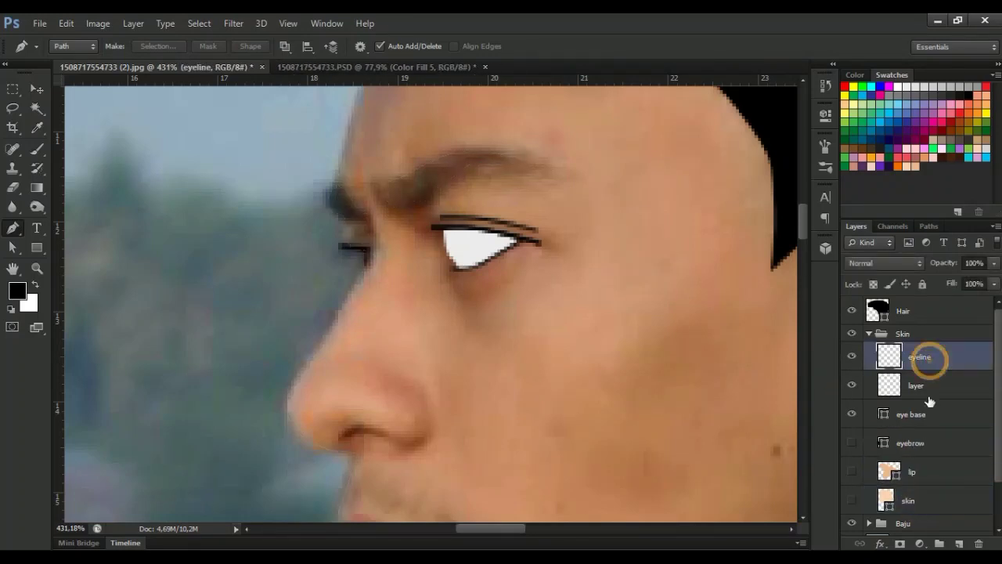
pyautogui.press('v')
pyautogui.press('p')
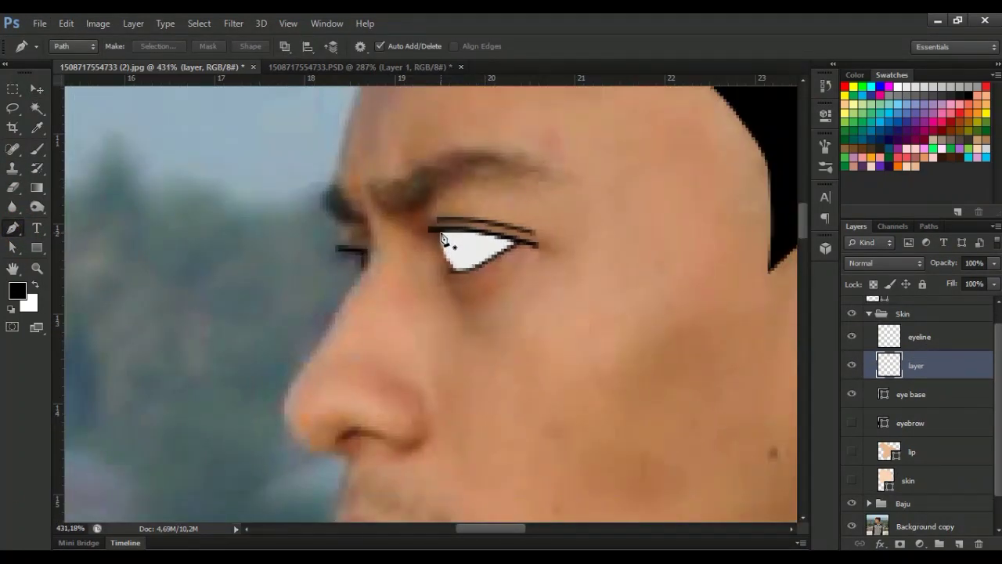
# With eye base hidden, trace a closed Pen path for the iris from the eye's inner corner
pyautogui.click(441, 236)
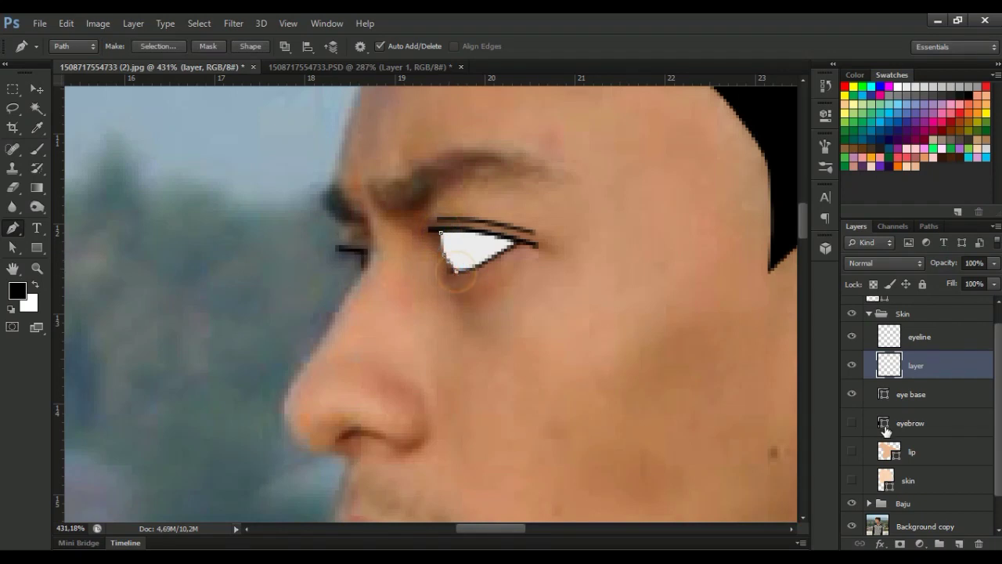
pyautogui.click(851, 395)
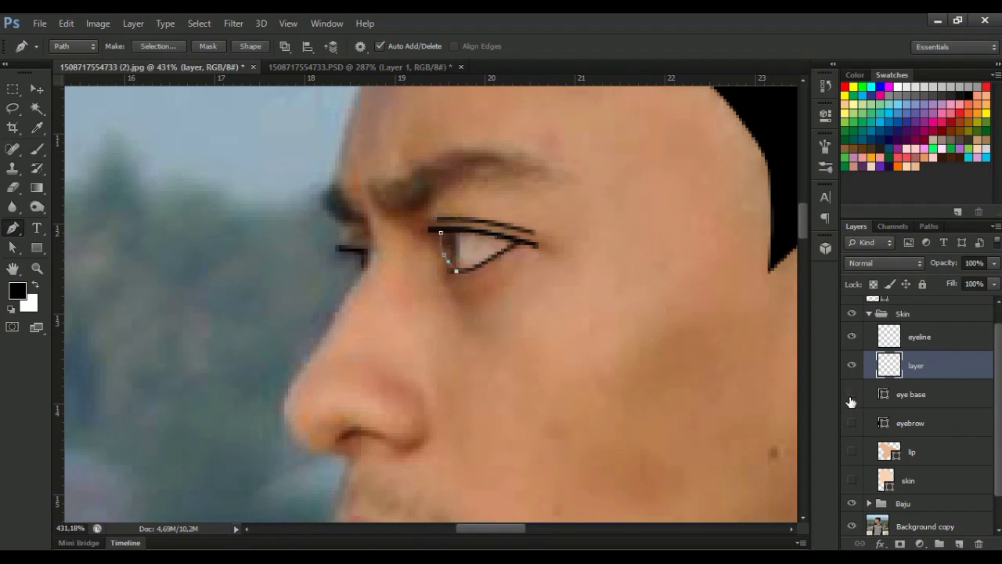
pyautogui.click(460, 270)
pyautogui.scroll(3, 356, 229)
pyautogui.scroll(-2, 375, 281)
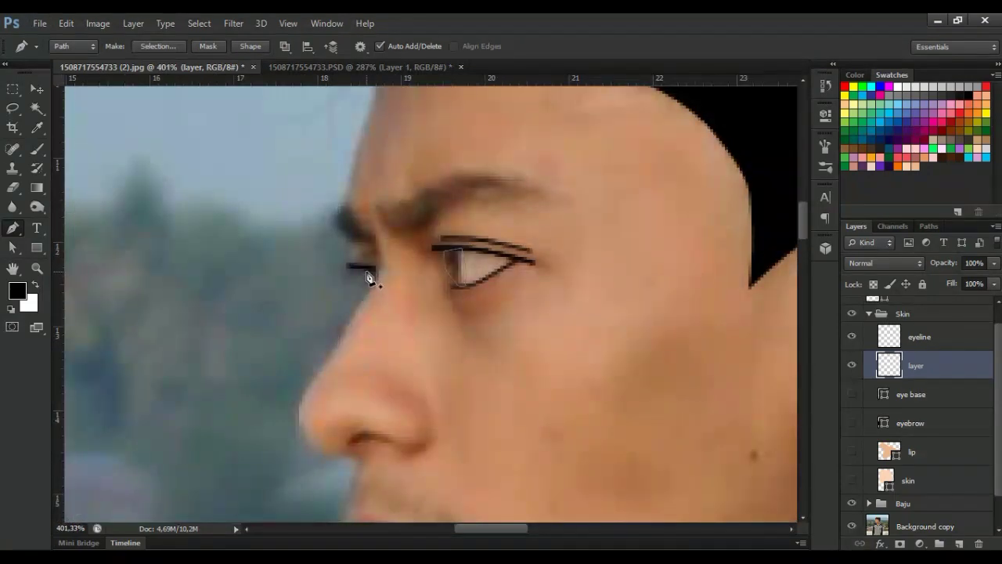
pyautogui.click(368, 274)
pyautogui.click(369, 276)
# Fill the iris path with a dark brown #321607 Solid Color fill layer
pyautogui.click(920, 543)
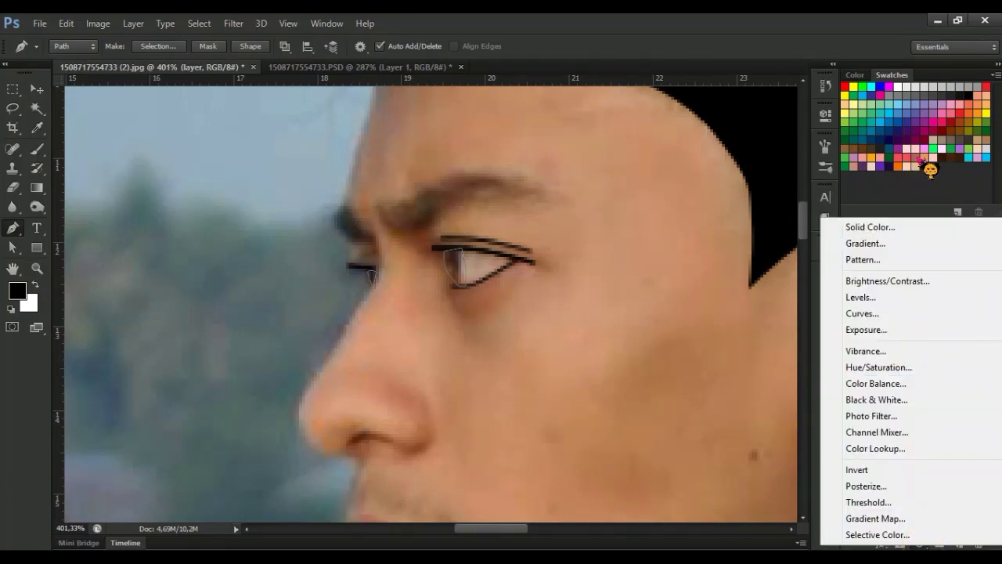
pyautogui.click(890, 228)
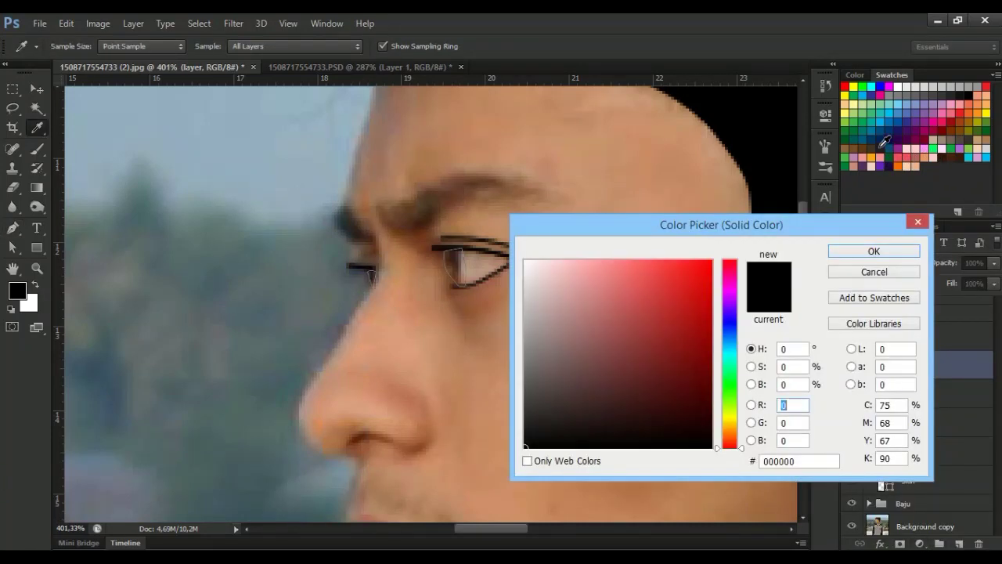
pyautogui.click(885, 141)
pyautogui.click(944, 154)
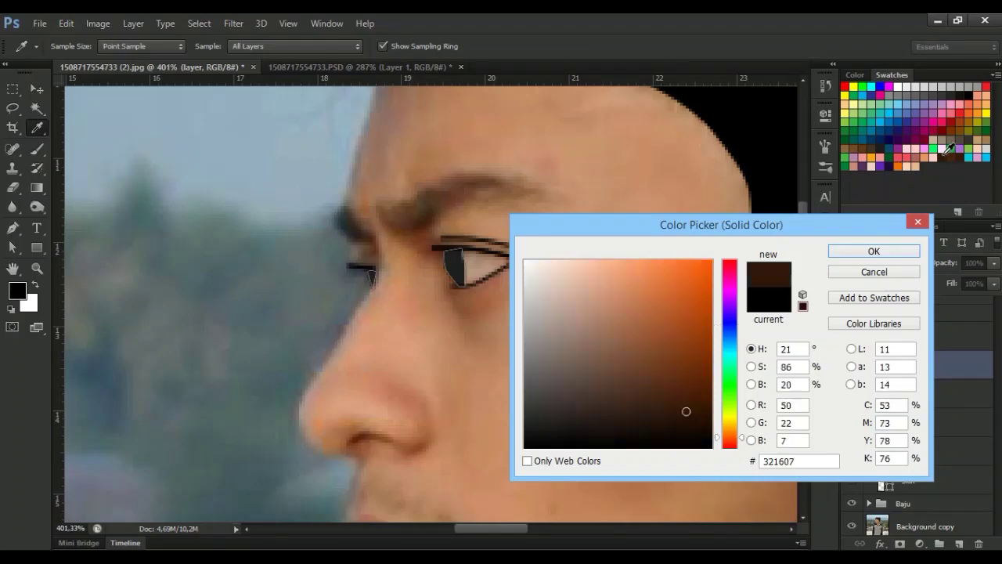
pyautogui.click(861, 251)
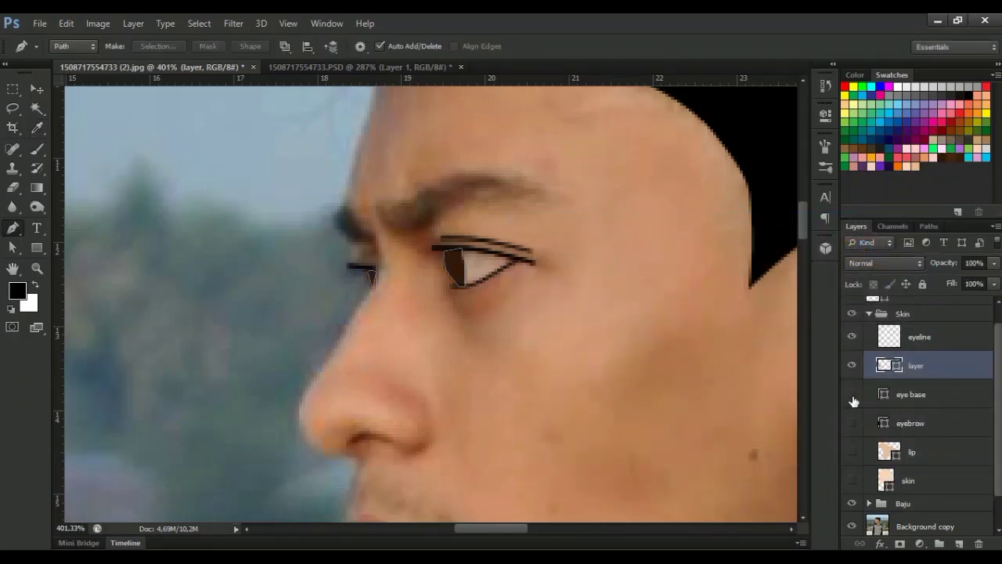
# Show eye base again and clip the iris fill to it with Create Clipping Mask
pyautogui.click(852, 394)
pyautogui.rightClick(927, 368)
pyautogui.click(133, 22)
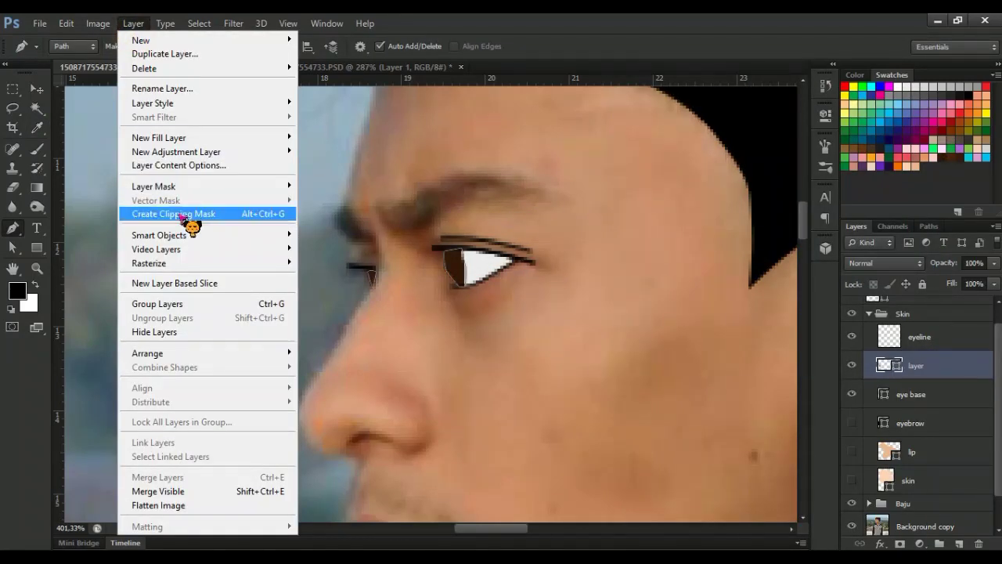
pyautogui.click(179, 213)
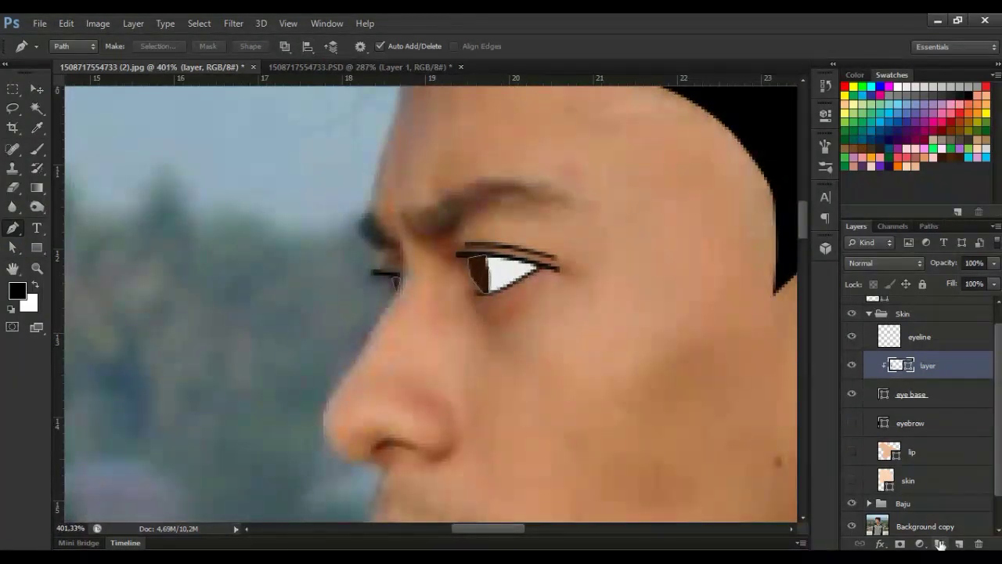
pyautogui.click(920, 543)
# Add a second empty layer and set up the Brush at 3 px
pyautogui.click(959, 544)
pyautogui.press('b')
pyautogui.scroll(2, 513, 301)
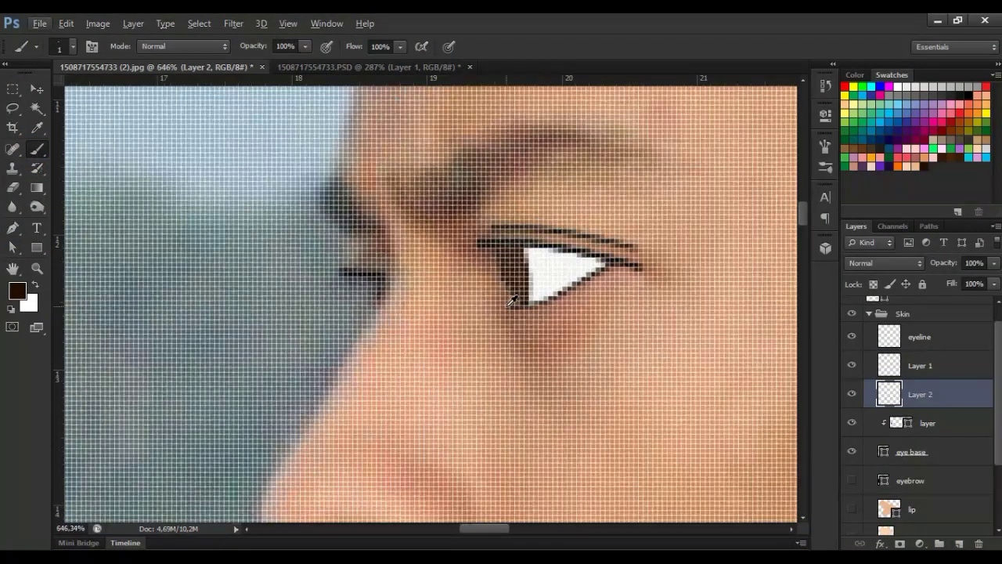
pyautogui.scroll(2, 513, 301)
pyautogui.scroll(2, 522, 320)
pyautogui.rightClick(509, 260)
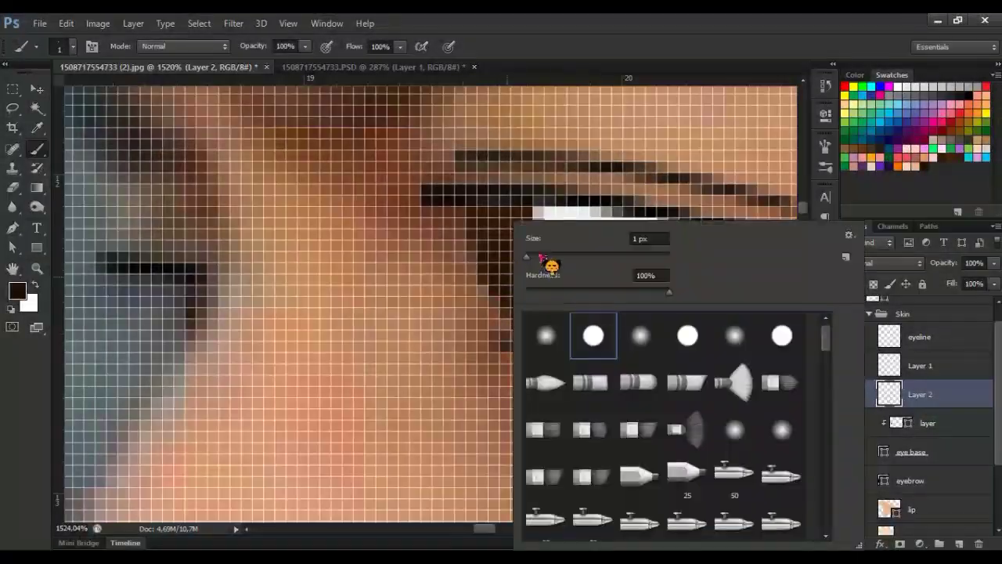
pyautogui.write('3')
pyautogui.press('Return')
# Paint a small white catchlight on the iris with a 2 px brush at 38% opacity
pyautogui.scroll(-3, 227, 323)
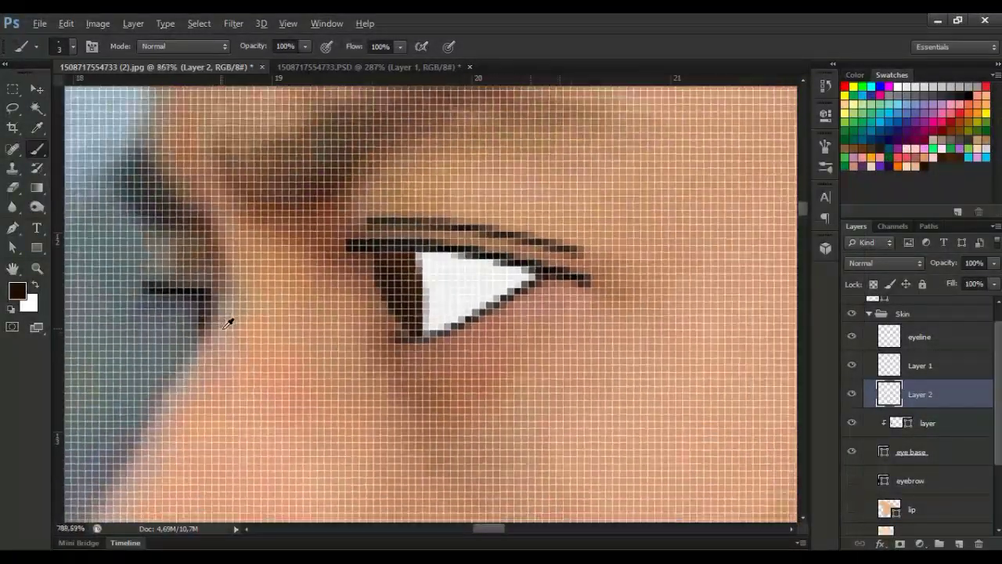
pyautogui.scroll(-3, 227, 323)
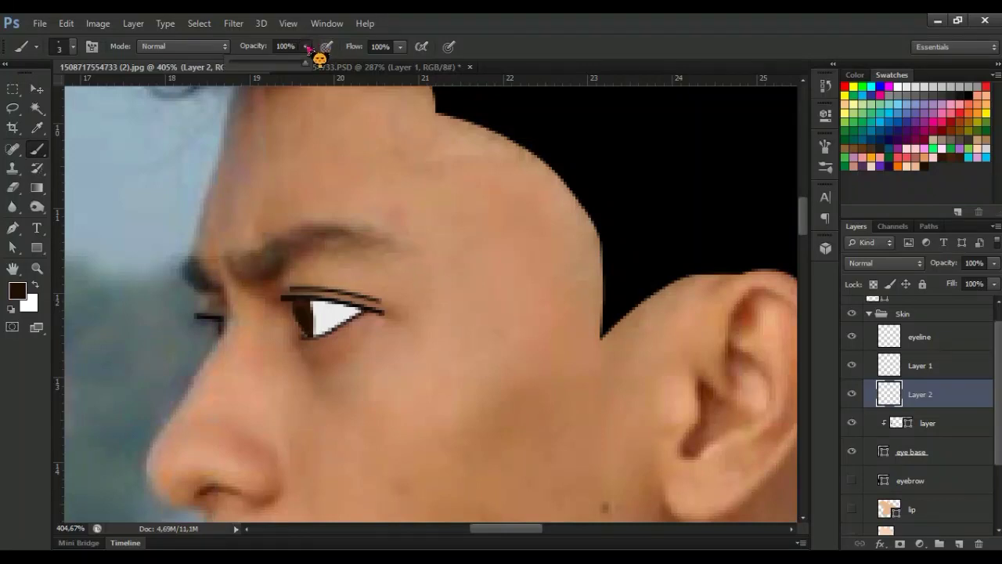
pyautogui.moveTo(304, 47); pyautogui.dragTo(270, 67)
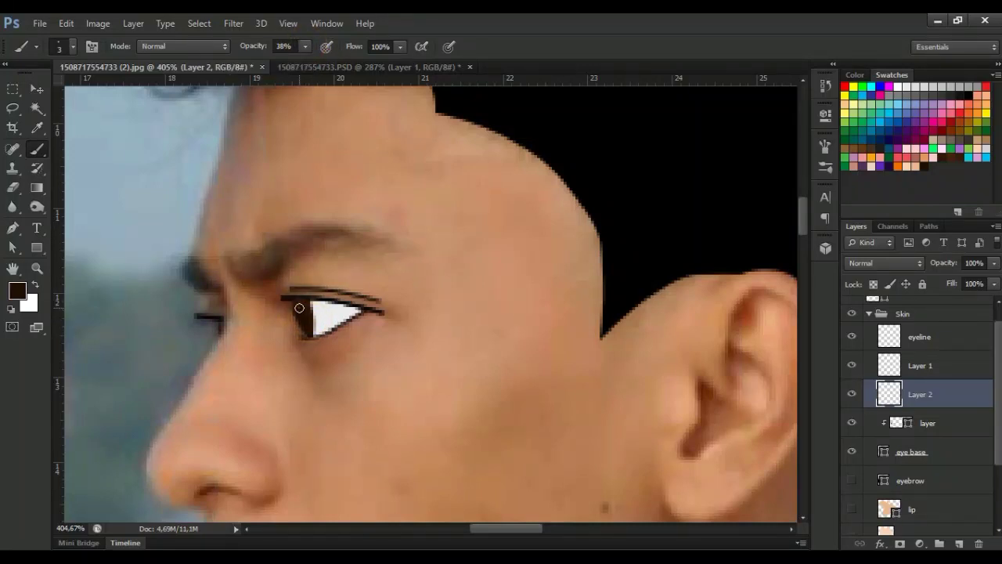
pyautogui.rightClick(650, 327)
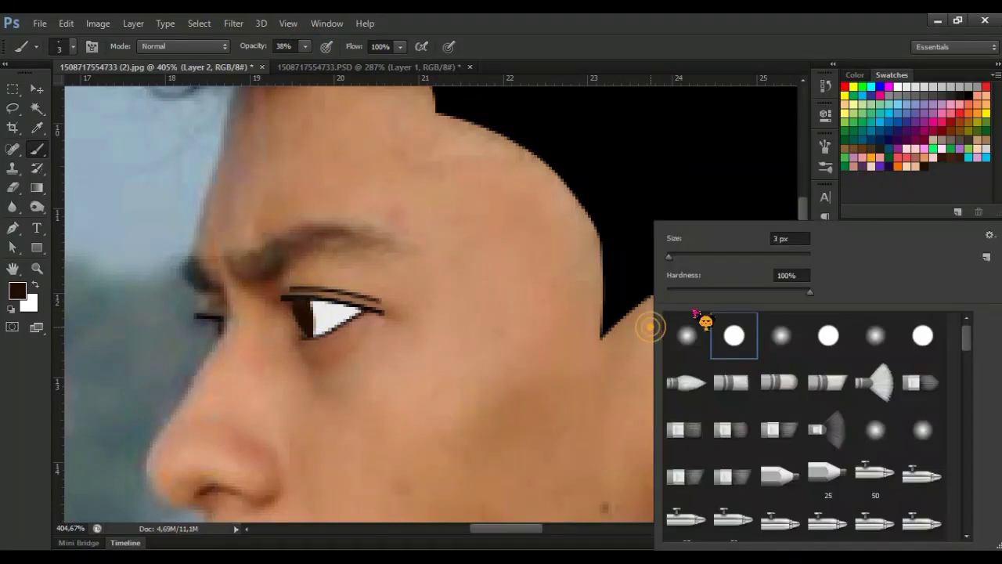
pyautogui.write('2')
pyautogui.press('Return')
pyautogui.click(380, 46)
pyautogui.click(899, 86)
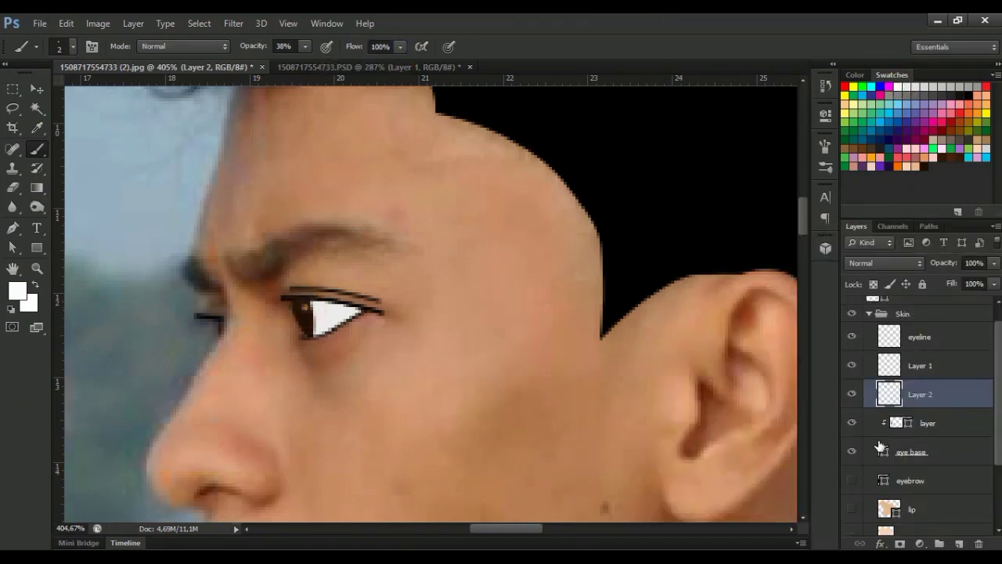
pyautogui.click(852, 452)
pyautogui.click(851, 424)
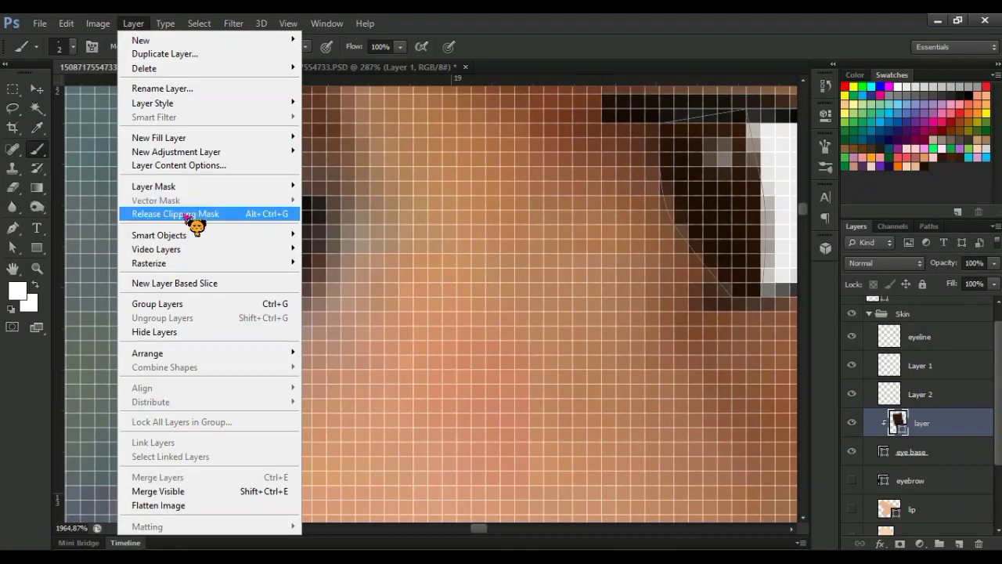
# Release the iris fill's clipping mask and trace a closed path around the far eye
pyautogui.click(196, 215)
pyautogui.click(12, 227)
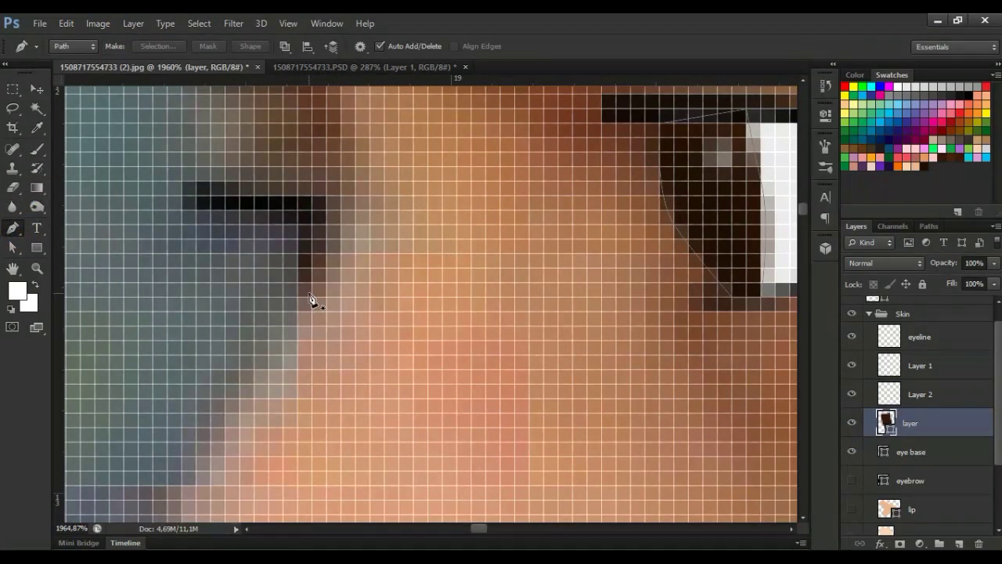
pyautogui.click(307, 292)
pyautogui.moveTo(324, 213); pyautogui.dragTo(332, 235)
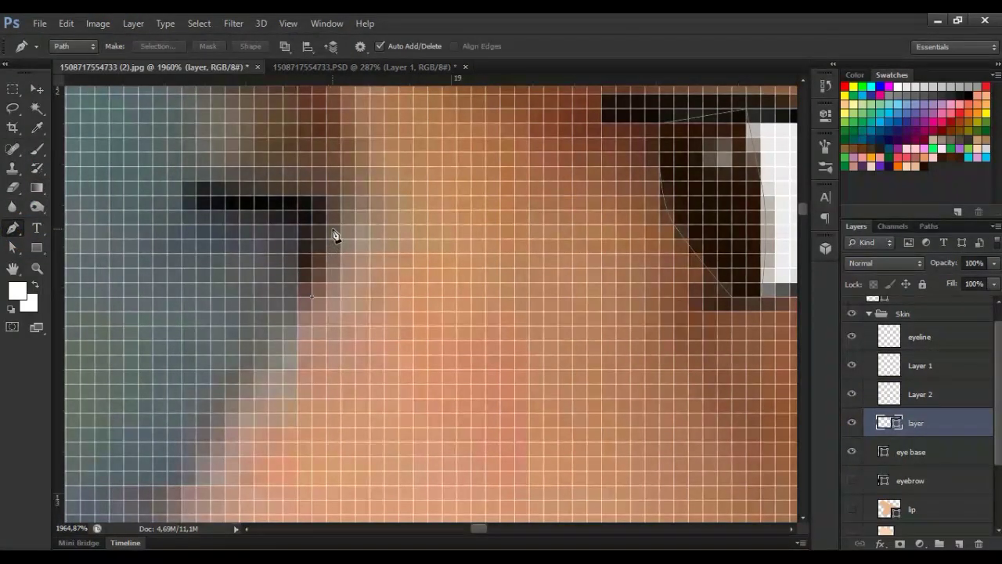
pyautogui.click(268, 211)
pyautogui.click(312, 297)
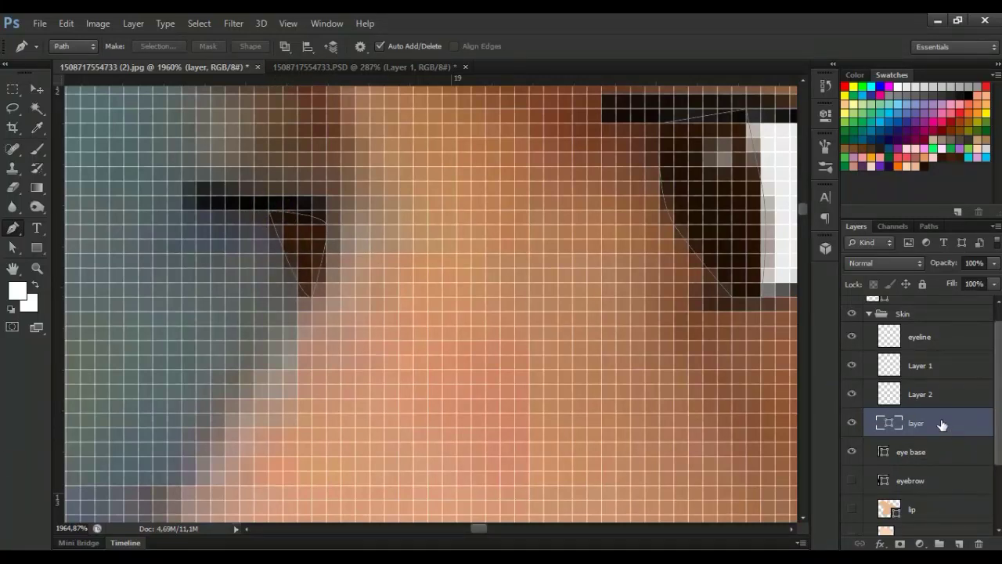
# Clip Layer 2 to the 'layer' iris fill via Layer > Create Clipping Mask
pyautogui.click(920, 394)
pyautogui.click(852, 394)
pyautogui.click(133, 23)
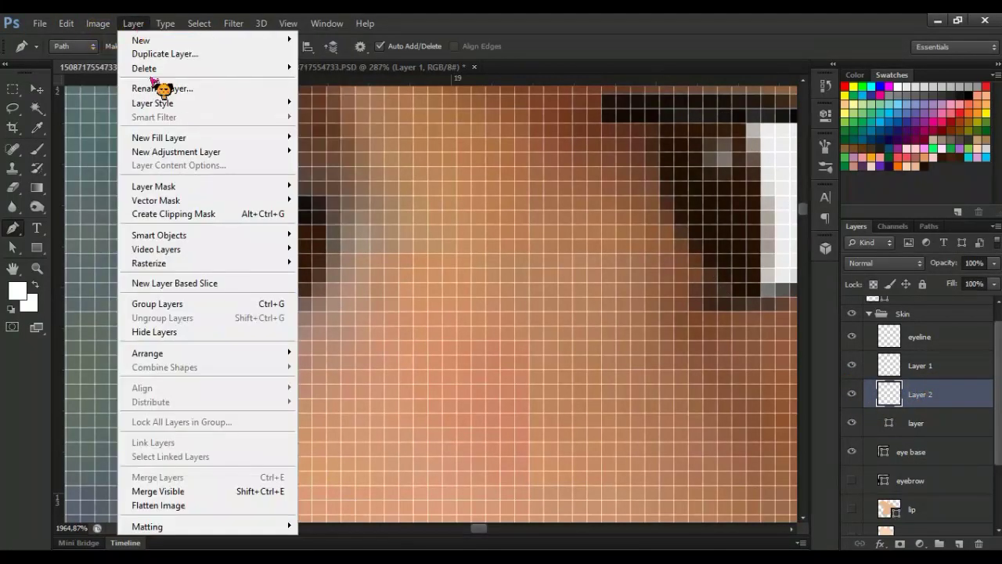
pyautogui.click(196, 214)
# Set dark brown as the painting colour and the Brush to 1 px
pyautogui.click(930, 159)
pyautogui.click(37, 149)
pyautogui.rightClick(332, 269)
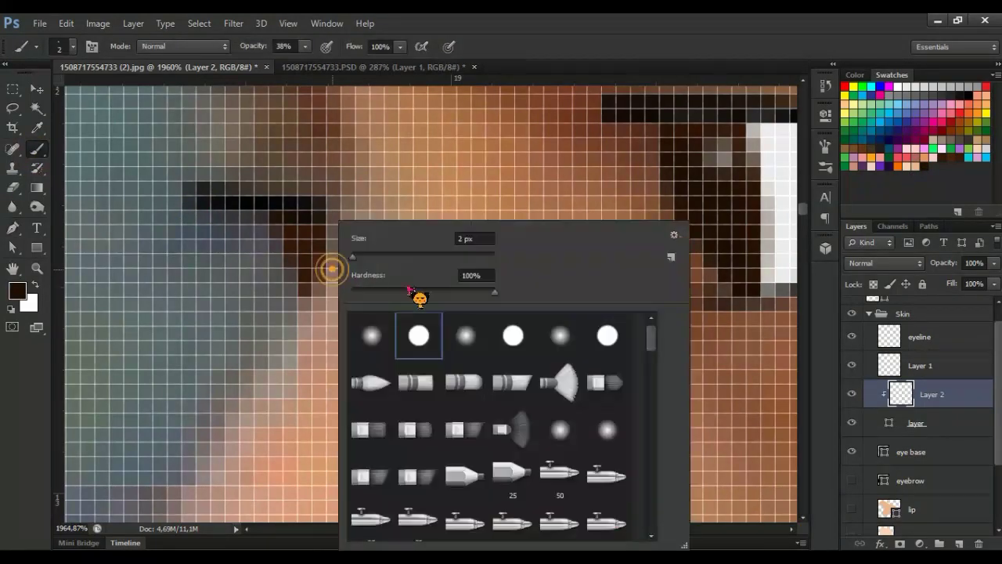
pyautogui.write('1')
pyautogui.press('Return')
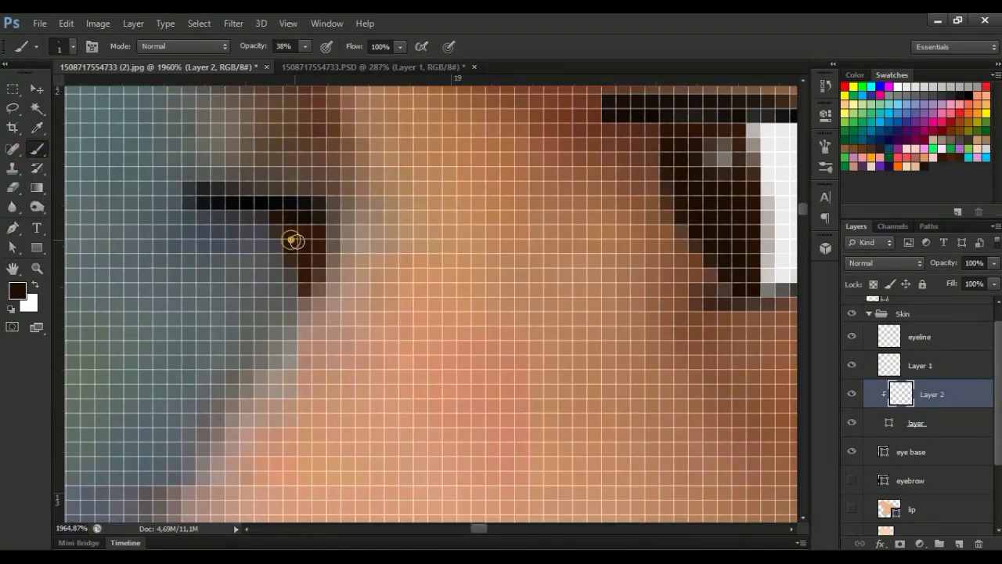
pyautogui.scroll(-5, 310, 276)
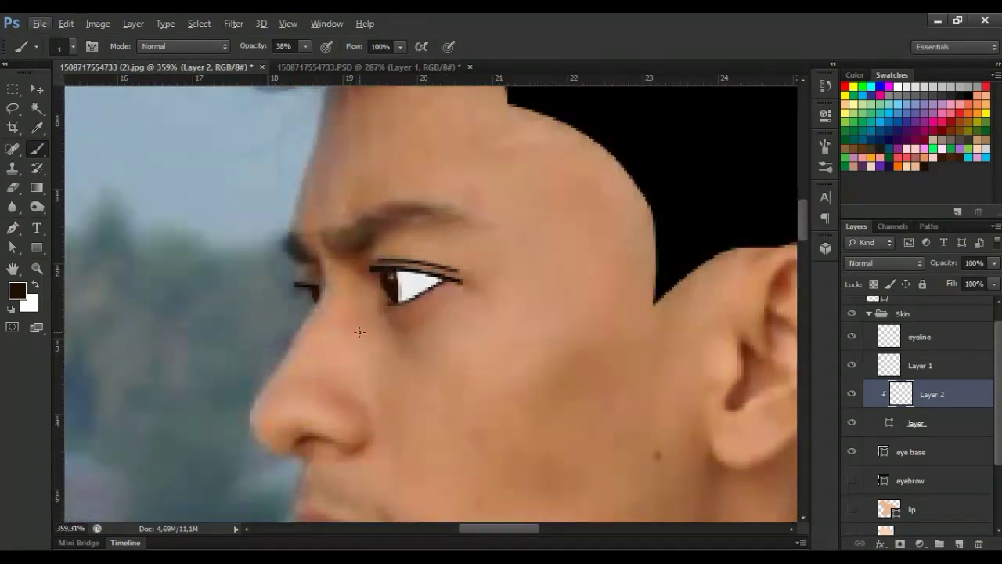
# Stroke the current path, then select the eyeline layer
pyautogui.scroll(5, 313, 274)
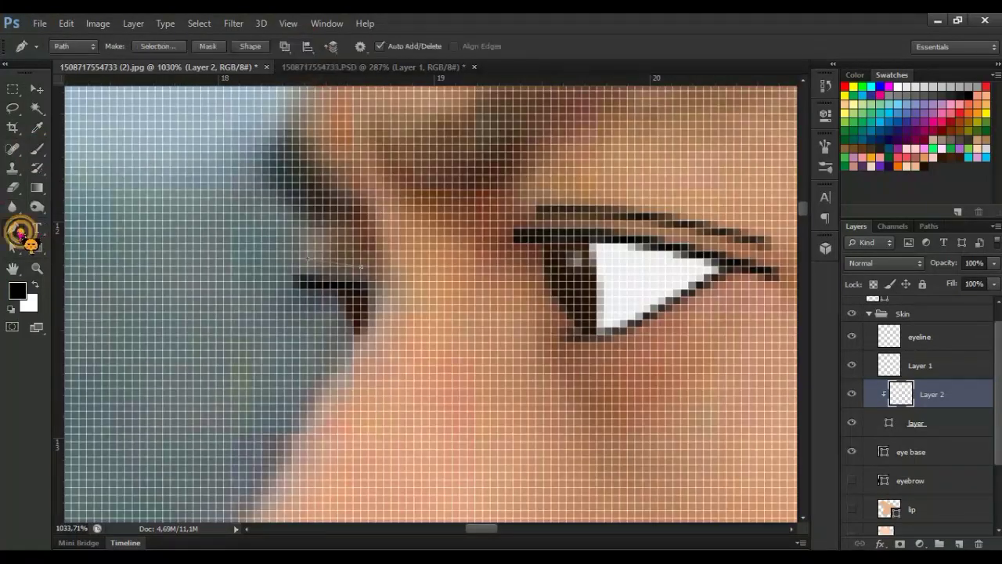
pyautogui.rightClick(138, 212)
pyautogui.click(206, 316)
pyautogui.click(601, 221)
pyautogui.click(920, 337)
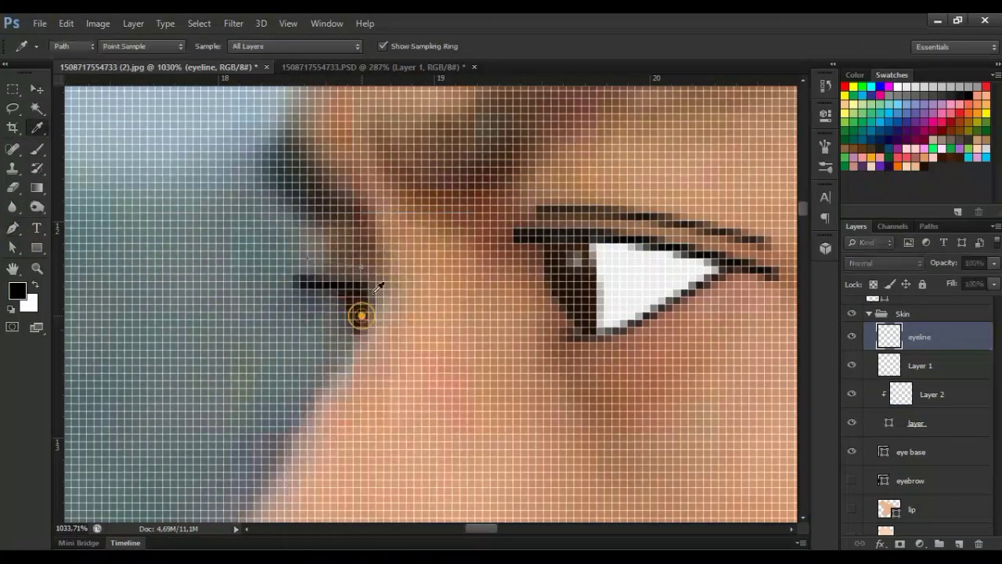
pyautogui.press('p')
# Toggle visibility of the lip, eyebrow and skin layers and select the Background copy layer
pyautogui.scroll(-5, 313, 380)
pyautogui.scroll(-3, 313, 380)
pyautogui.scroll(-2, 649, 376)
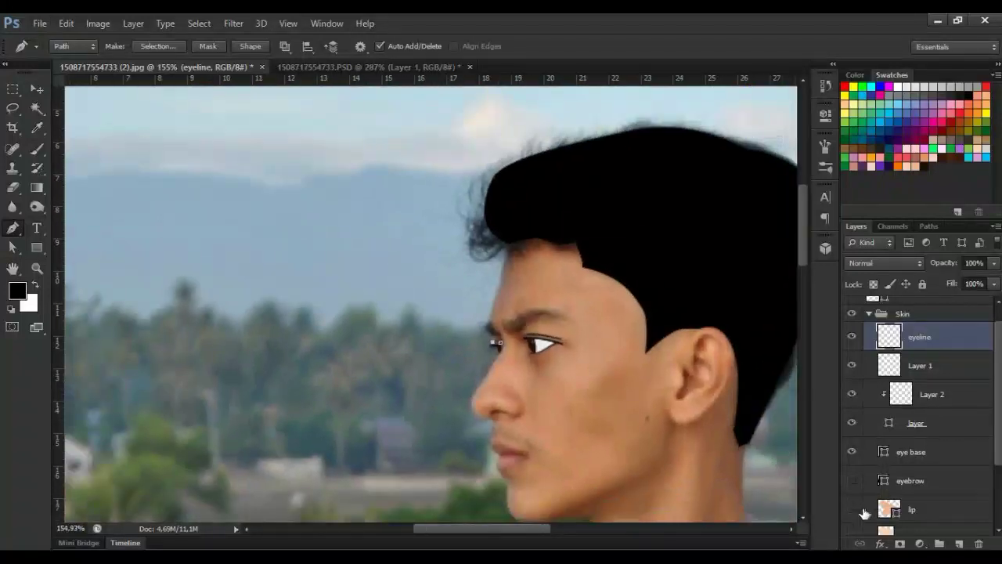
pyautogui.click(852, 509)
pyautogui.click(851, 481)
pyautogui.scroll(-2, 853, 482)
pyautogui.click(852, 479)
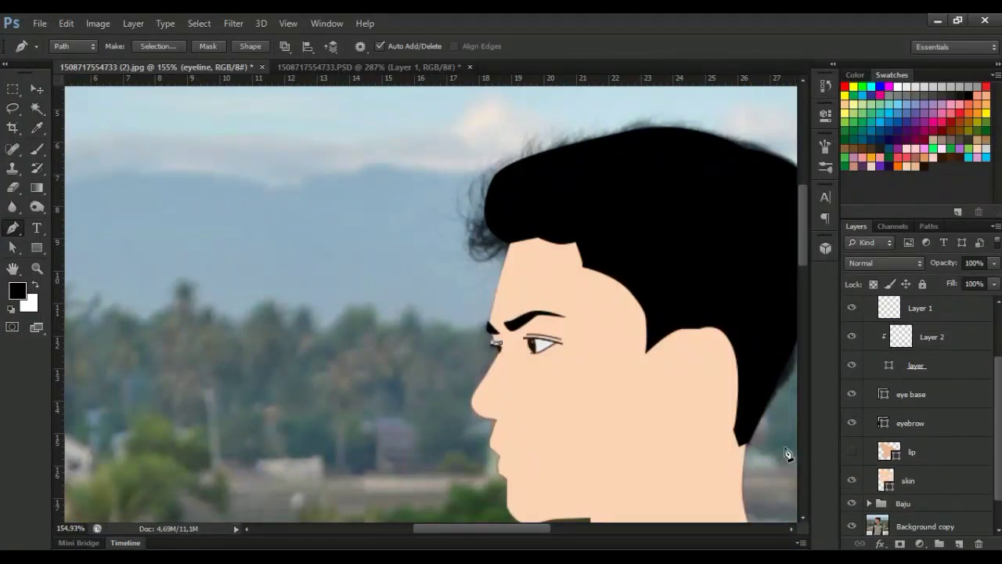
pyautogui.press('v')
pyautogui.hscroll(5, 529, 344)
pyautogui.scroll(-2, 577, 387)
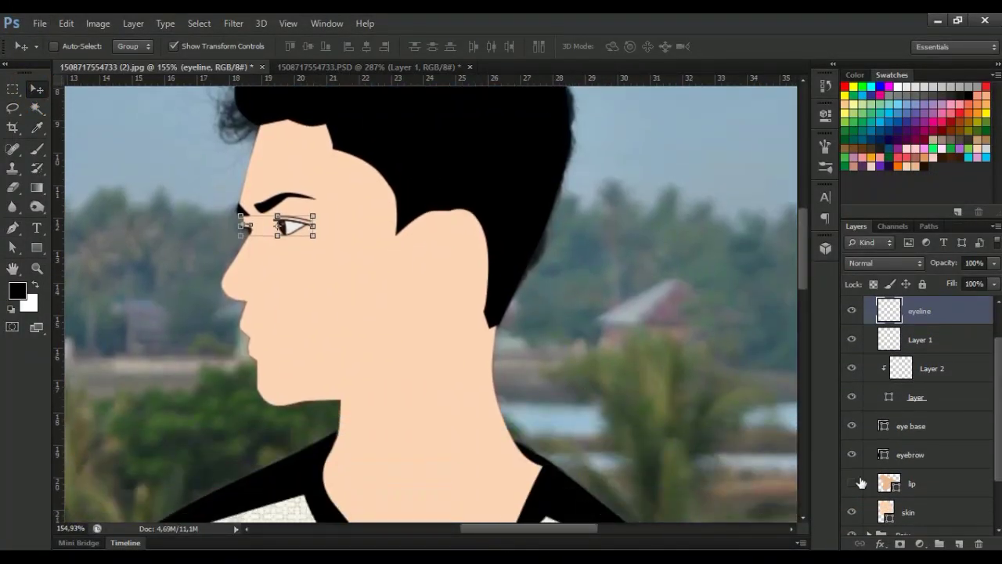
pyautogui.click(852, 475)
pyautogui.click(924, 520)
pyautogui.press('p')
pyautogui.scroll(-1, 752, 487)
# Add a skin-tone Solid Color fill layer and drag it above the skin layer
pyautogui.click(921, 544)
pyautogui.click(873, 221)
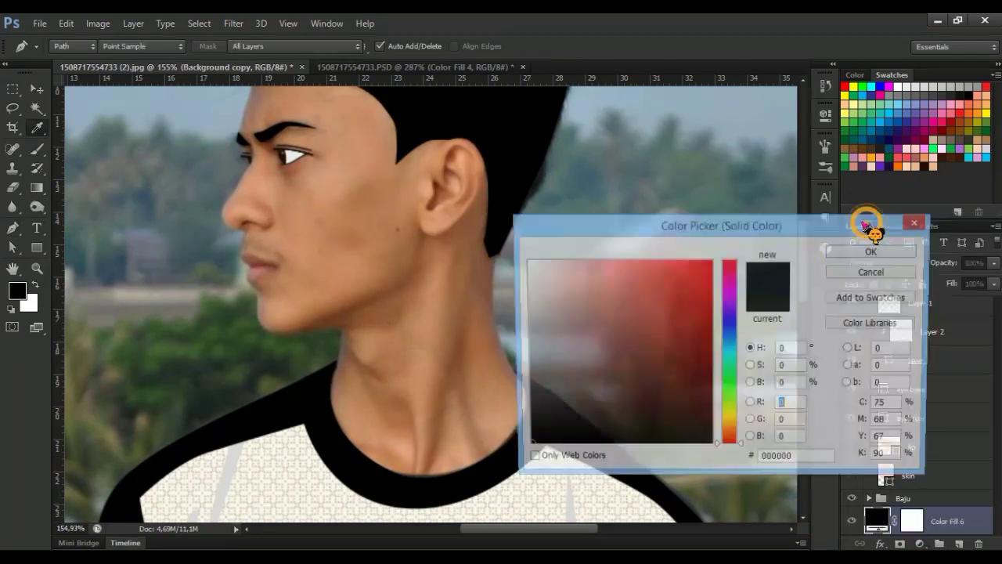
pyautogui.click(940, 164)
pyautogui.click(869, 251)
pyautogui.scroll(-1, 767, 422)
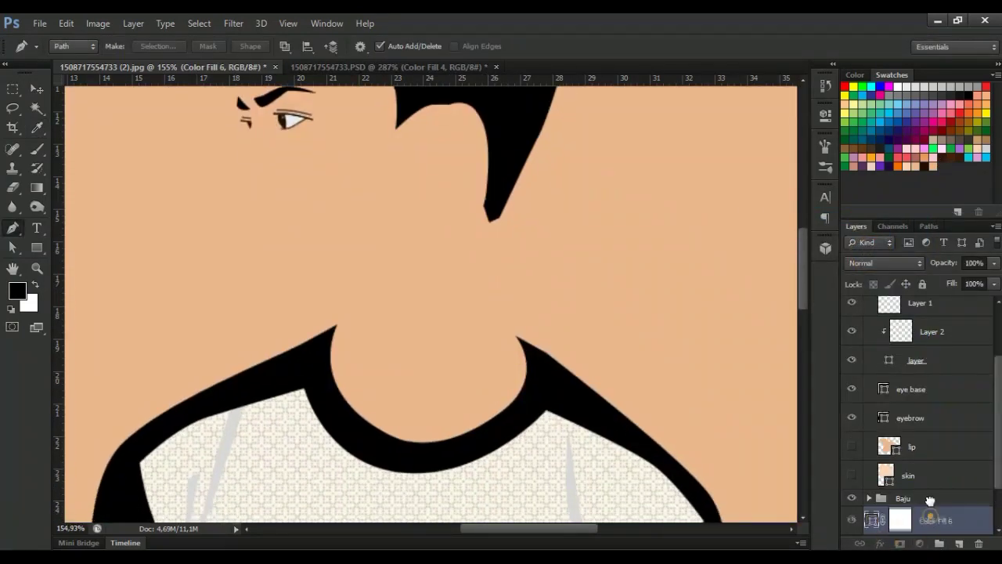
pyautogui.moveTo(928, 521); pyautogui.dragTo(926, 486)
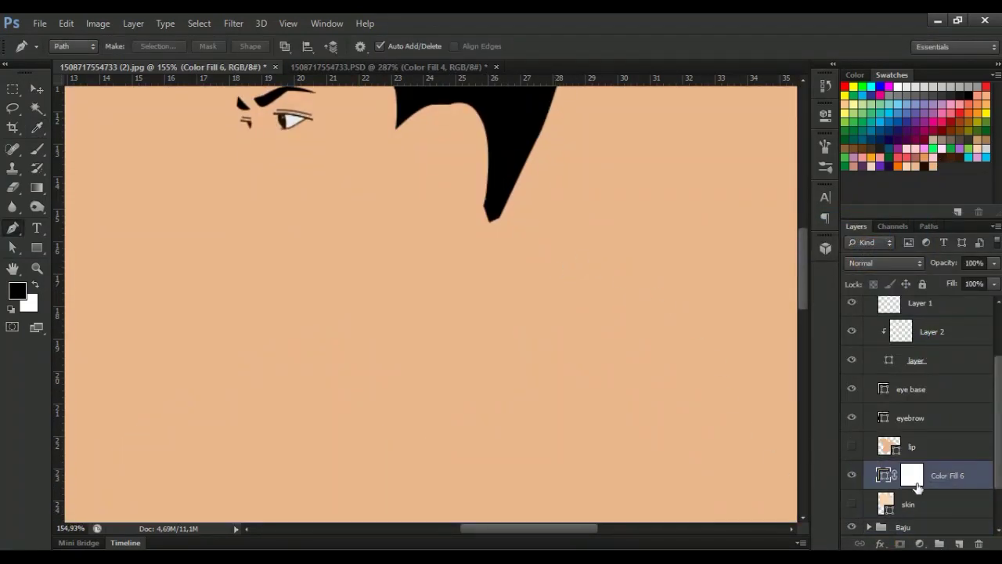
# Set the Color Fill 6 blend mode to Multiply
pyautogui.click(884, 263)
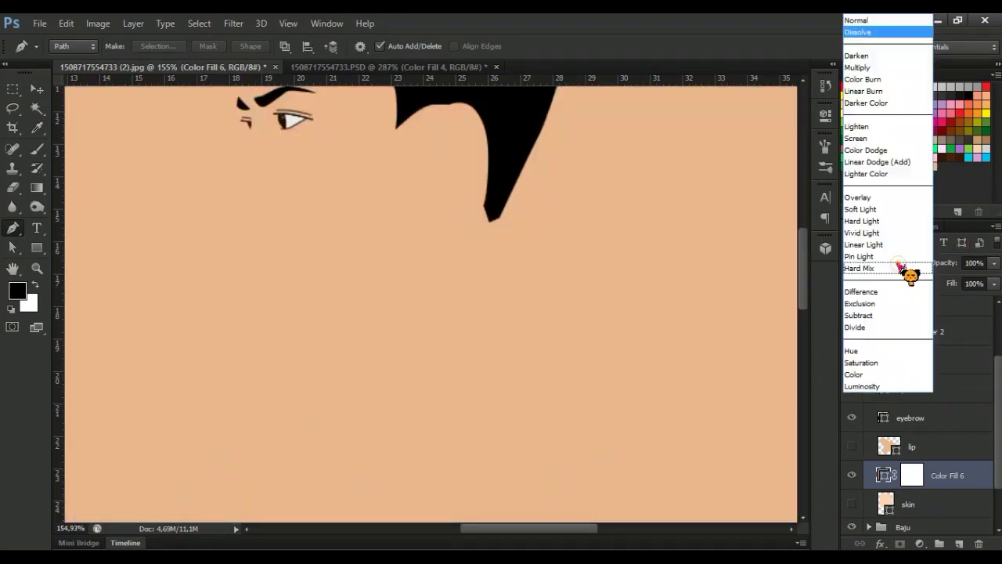
pyautogui.click(857, 67)
pyautogui.scroll(3, 441, 186)
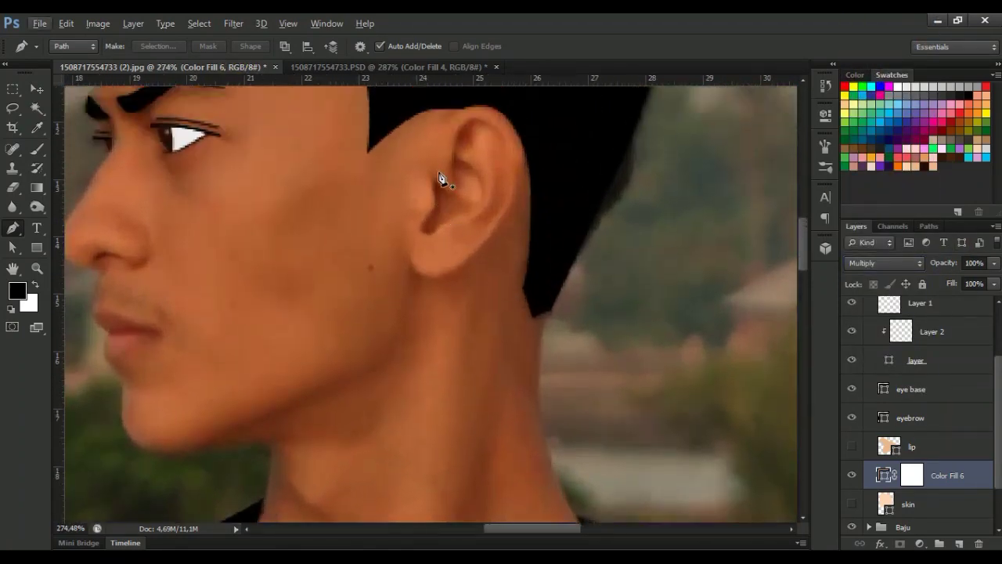
# Begin the ear shading path with anchors from the ear top around the inner hollow
pyautogui.scroll(2, 445, 219)
pyautogui.click(429, 238)
pyautogui.moveTo(436, 271); pyautogui.dragTo(456, 294)
pyautogui.click(415, 301)
pyautogui.click(425, 315)
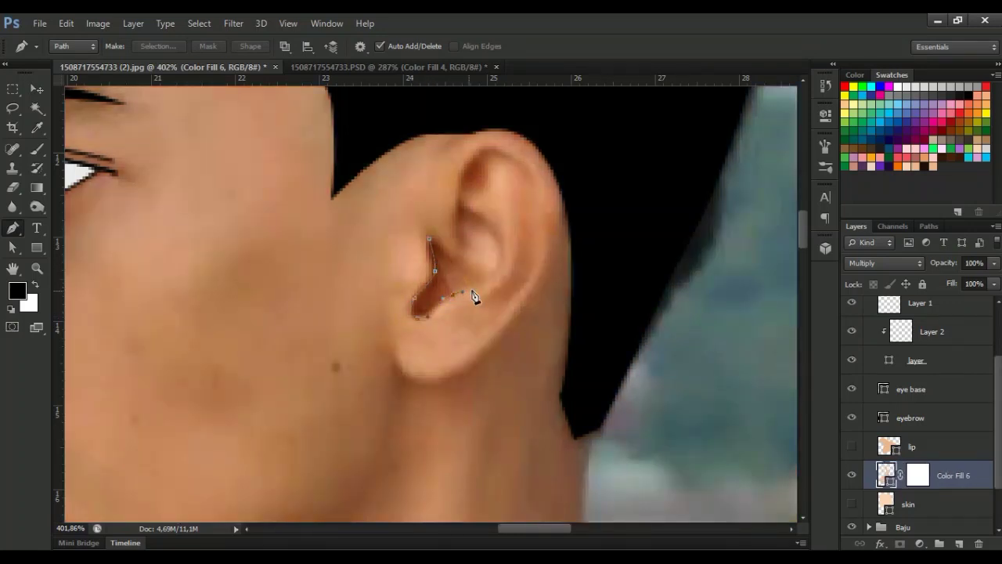
pyautogui.click(492, 276)
pyautogui.click(502, 237)
pyautogui.click(459, 200)
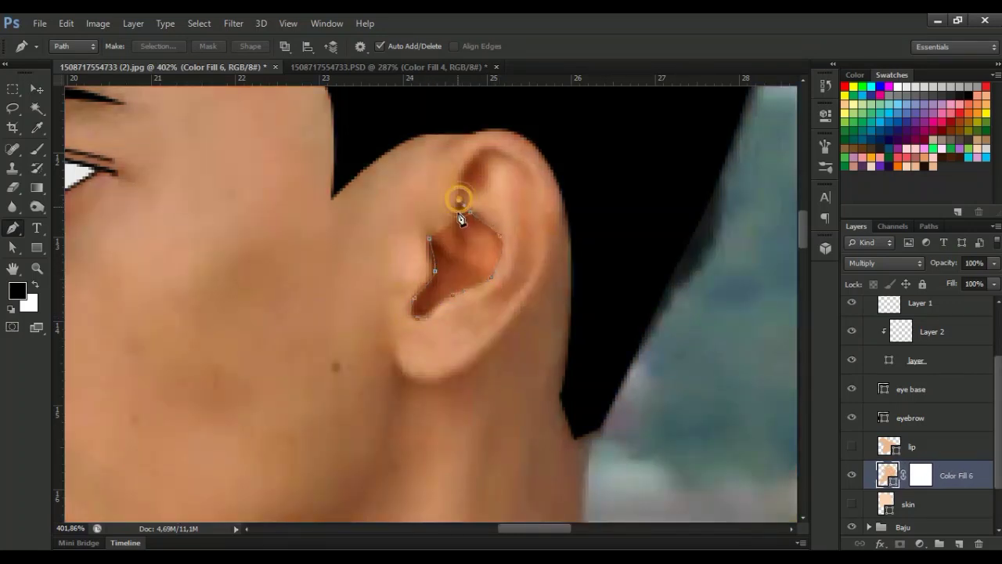
pyautogui.click(458, 217)
# Curve the outline along the hollow's lower edge and close the ear hollow shape
pyautogui.scroll(3, 493, 237)
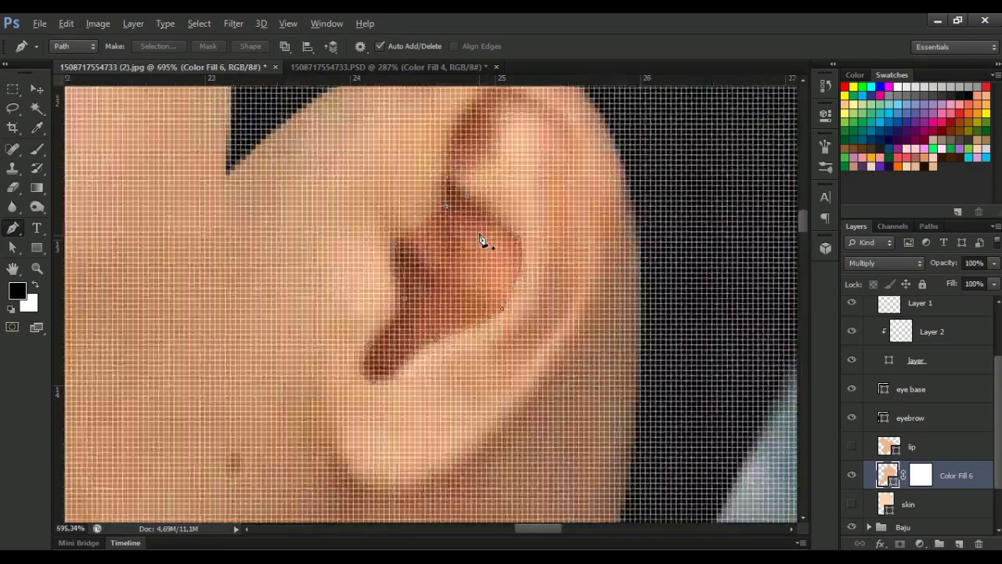
pyautogui.press('z')
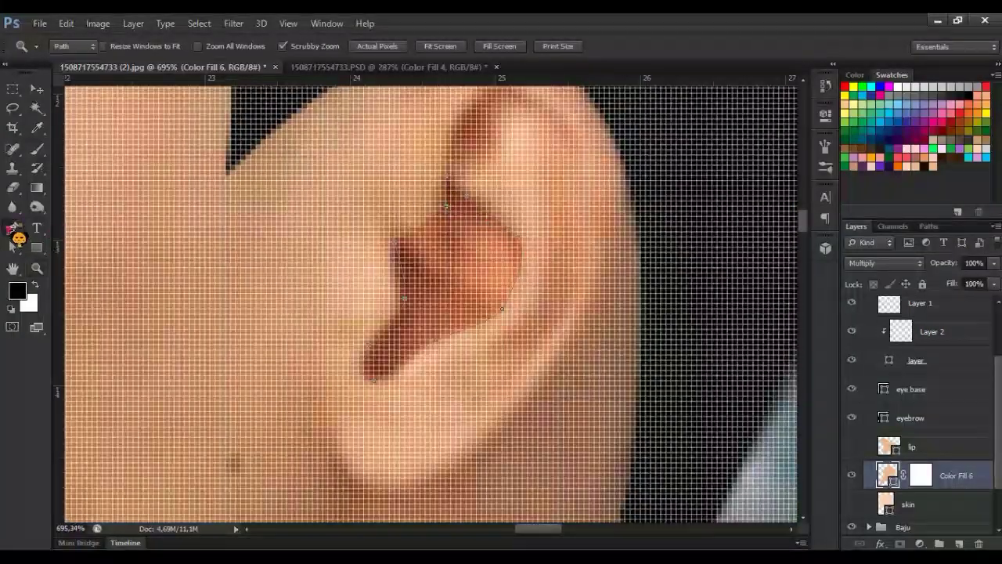
pyautogui.press('p')
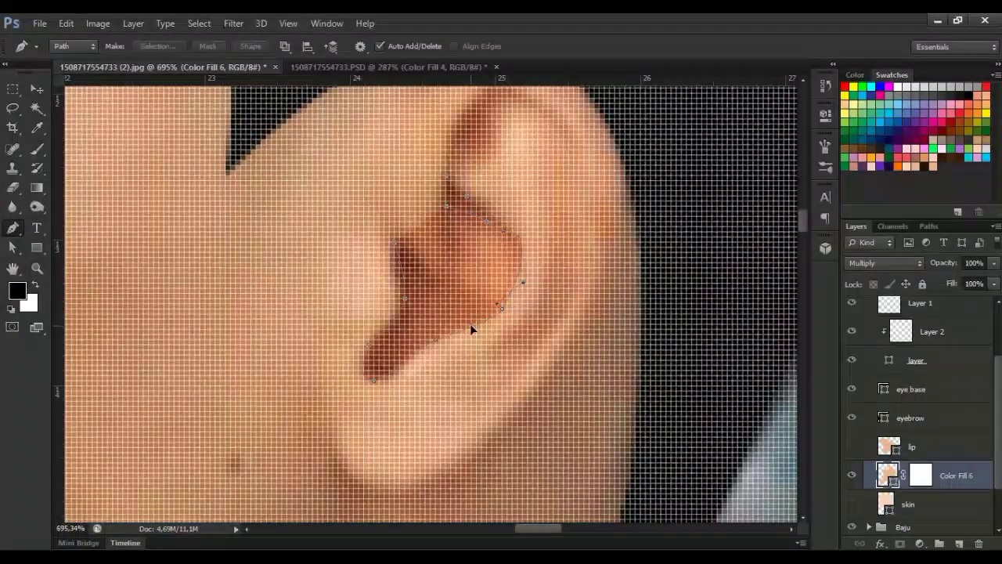
pyautogui.click(473, 328)
pyautogui.scroll(3, 431, 346)
pyautogui.moveTo(431, 346)
pyautogui.mouseDown()
pyautogui.moveTo(398, 355)
pyautogui.moveTo(358, 348)
pyautogui.mouseUp()
pyautogui.click(400, 306)
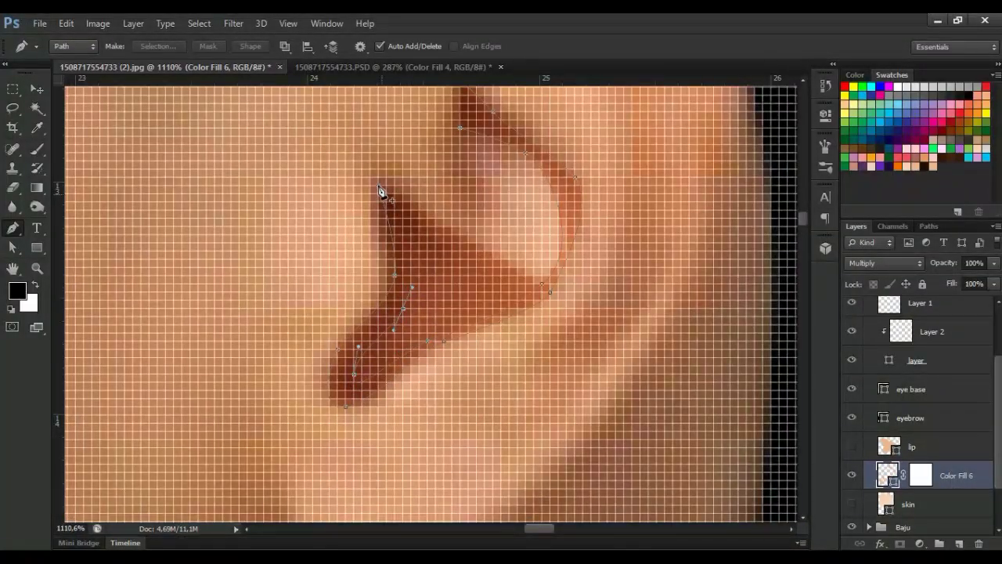
pyautogui.scroll(-3, 505, 305)
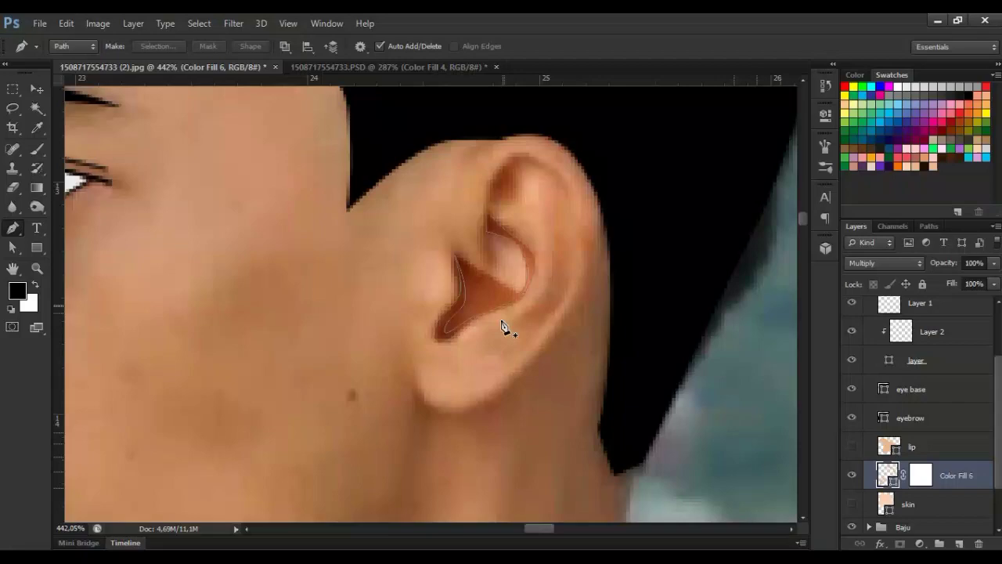
pyautogui.click(527, 286)
pyautogui.scroll(-1, 470, 266)
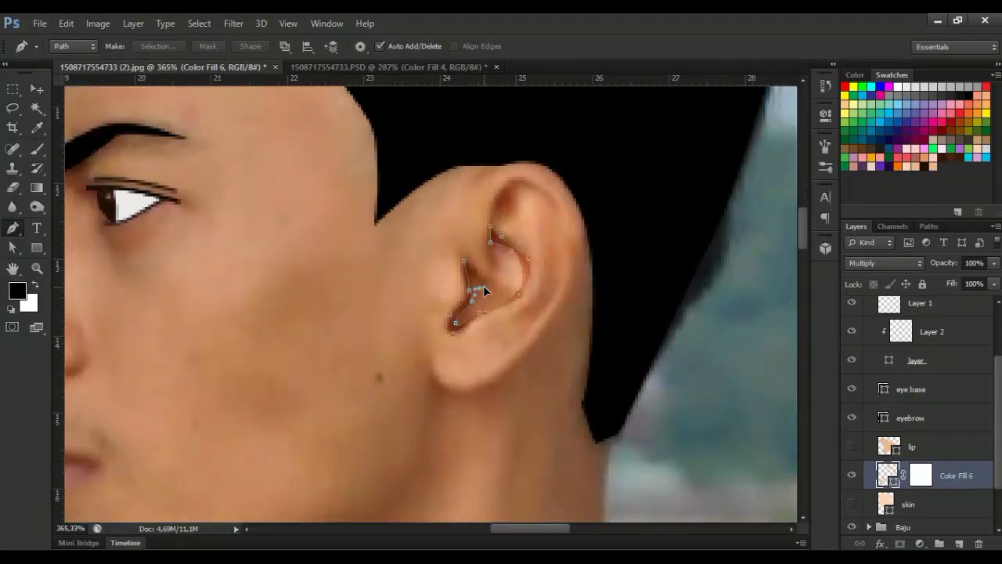
pyautogui.click(464, 263)
# Start a second path along the upper ear rim and inner fold, ready to refine its anchors
pyautogui.scroll(1, 507, 272)
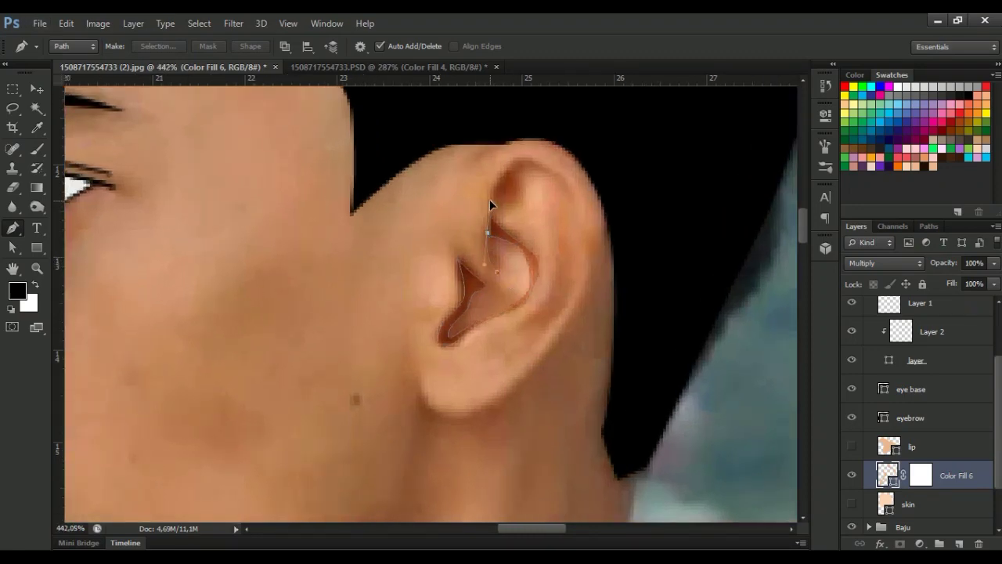
pyautogui.moveTo(489, 205); pyautogui.dragTo(489, 201)
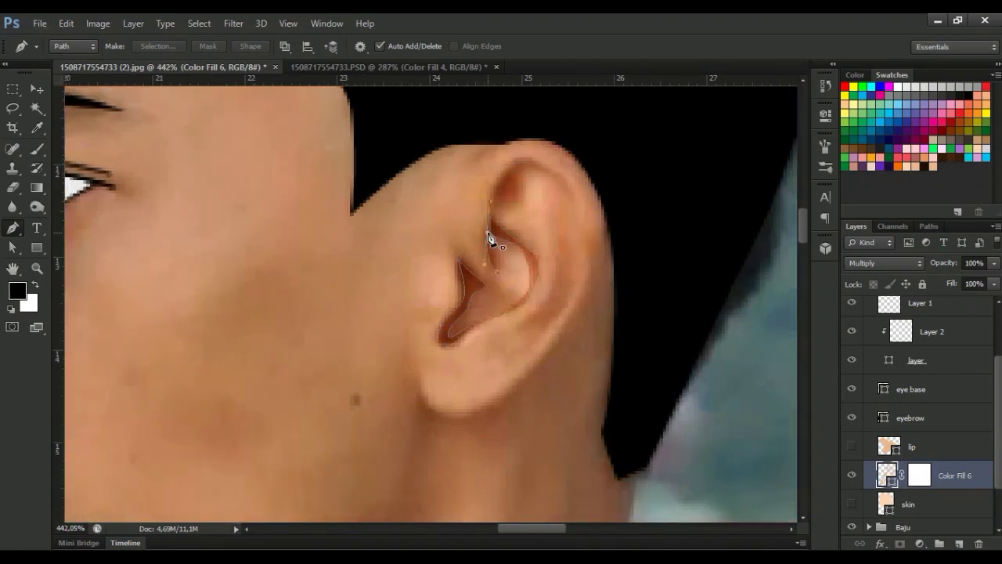
pyautogui.moveTo(548, 157); pyautogui.dragTo(550, 159)
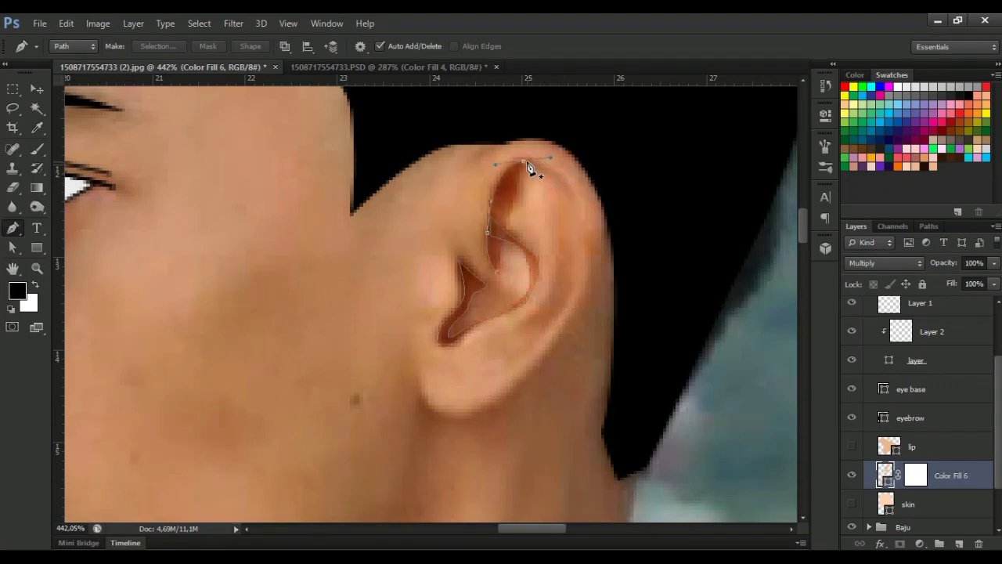
pyautogui.click(578, 219)
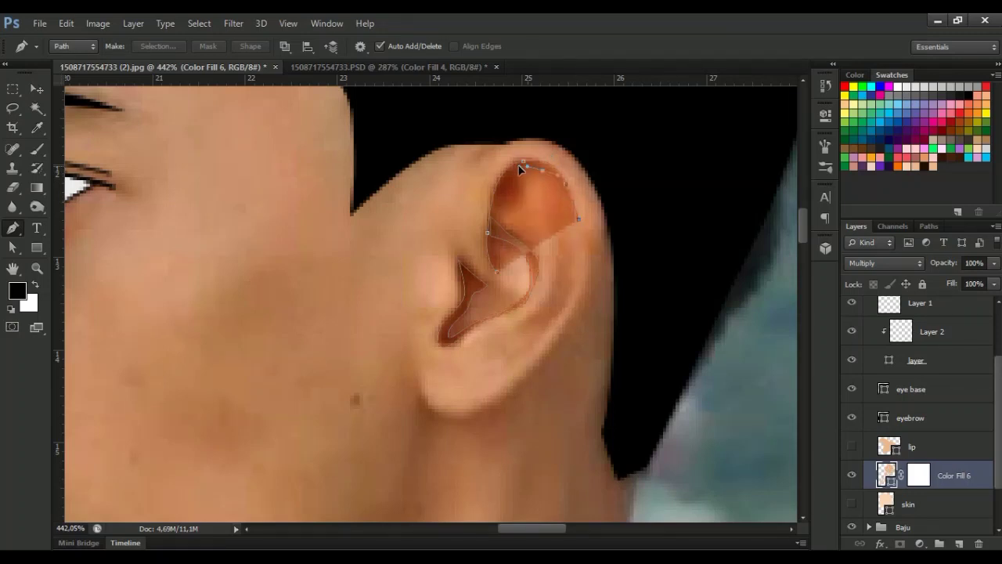
pyautogui.click(498, 206)
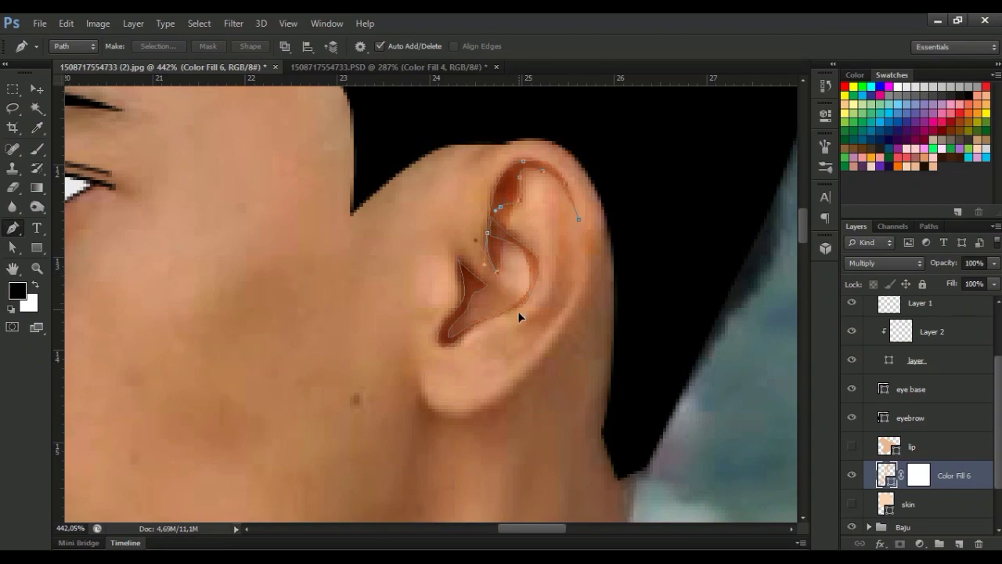
pyautogui.press('a')
pyautogui.scroll(5, 502, 217)
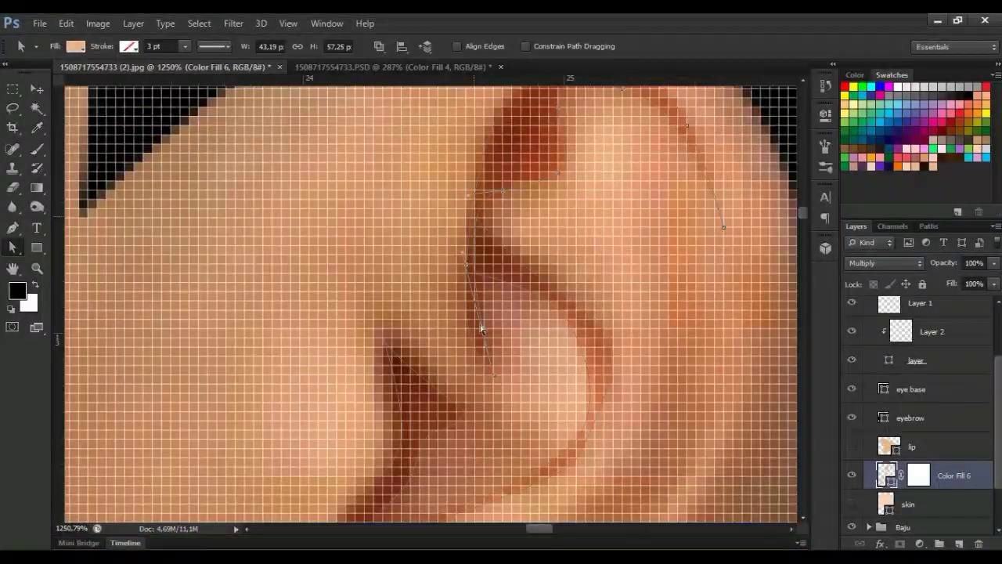
# Add an anchor to the ear shading path and nudge its anchors right to follow the rim
pyautogui.rightClick(480, 319)
pyautogui.click(492, 207)
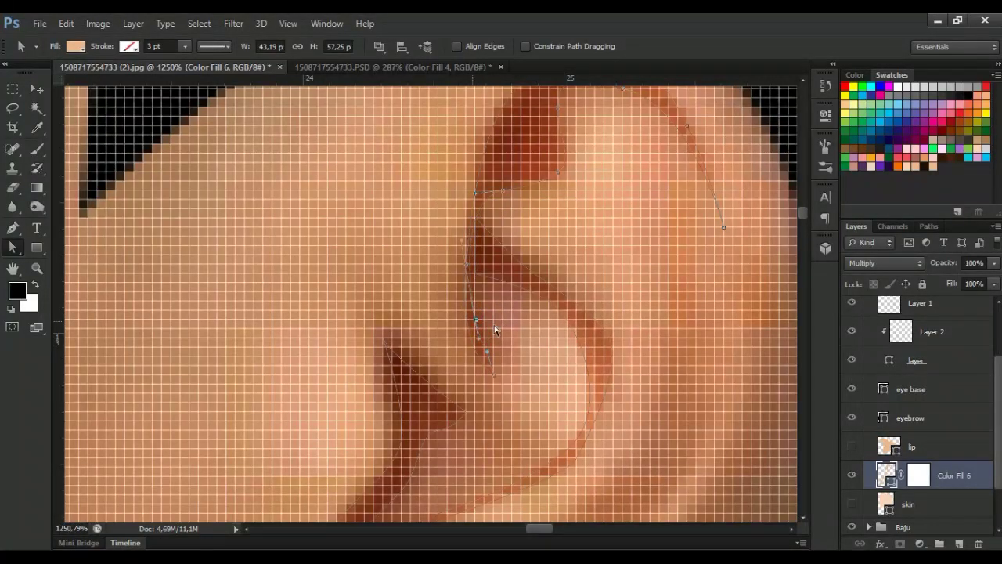
pyautogui.scroll(-2, 603, 278)
pyautogui.scroll(-3, 516, 305)
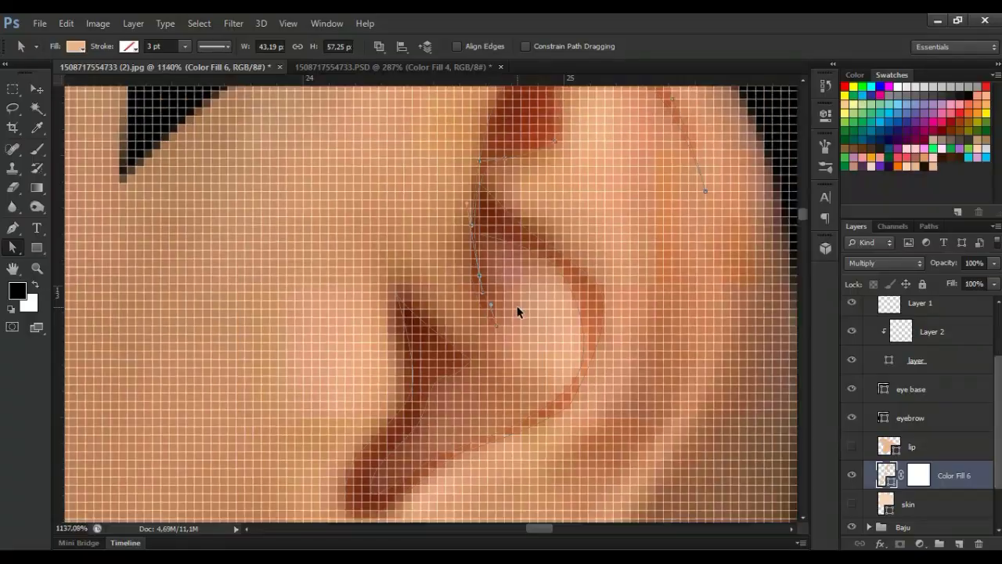
pyautogui.scroll(-3, 517, 306)
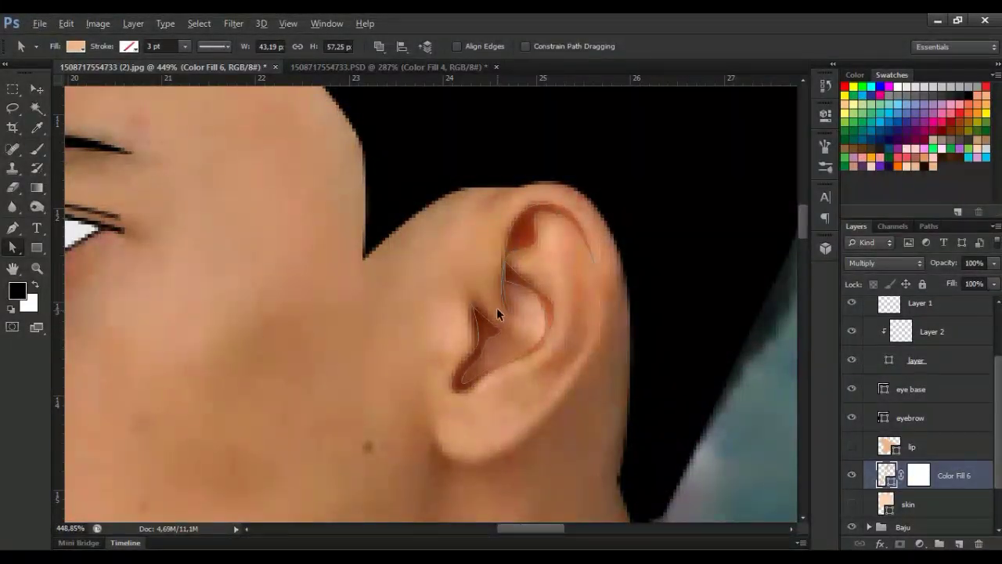
pyautogui.scroll(5, 498, 310)
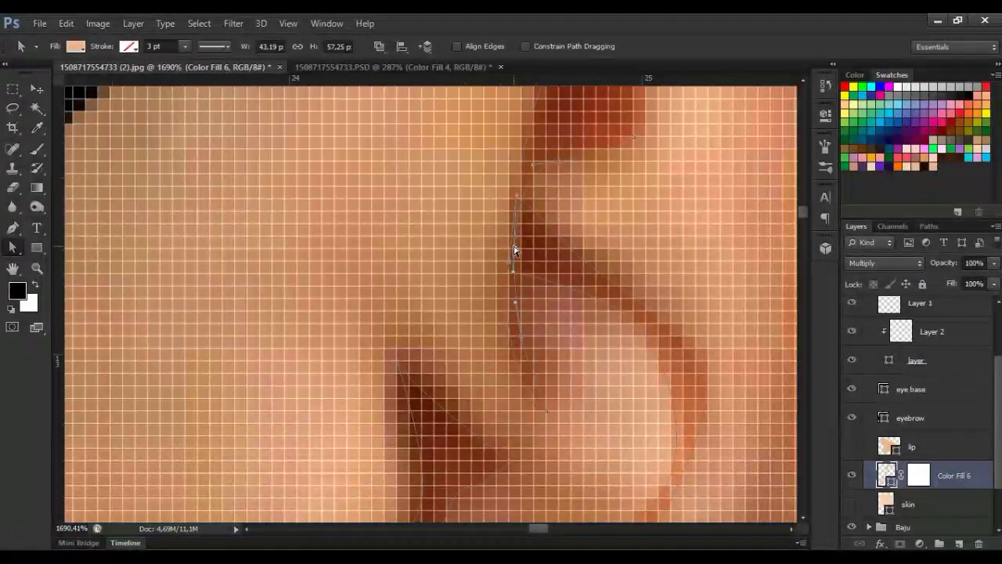
pyautogui.moveTo(514, 251); pyautogui.dragTo(521, 251)
# Reshape the ear shading curve along the lower ear rim
pyautogui.press('p')
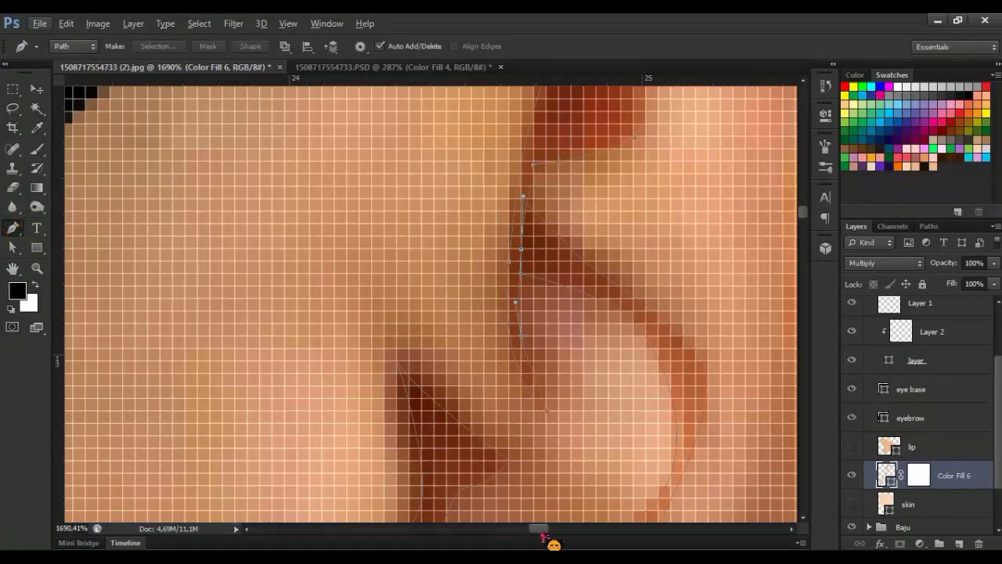
pyautogui.scroll(-2, 508, 191)
pyautogui.scroll(-2, 492, 197)
pyautogui.scroll(-2, 497, 196)
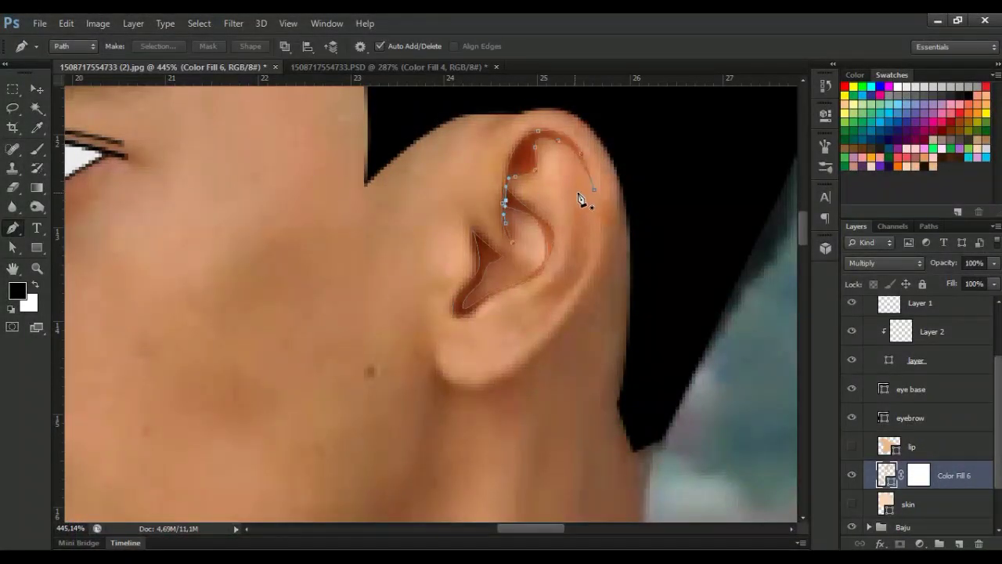
pyautogui.moveTo(563, 288); pyautogui.dragTo(564, 296)
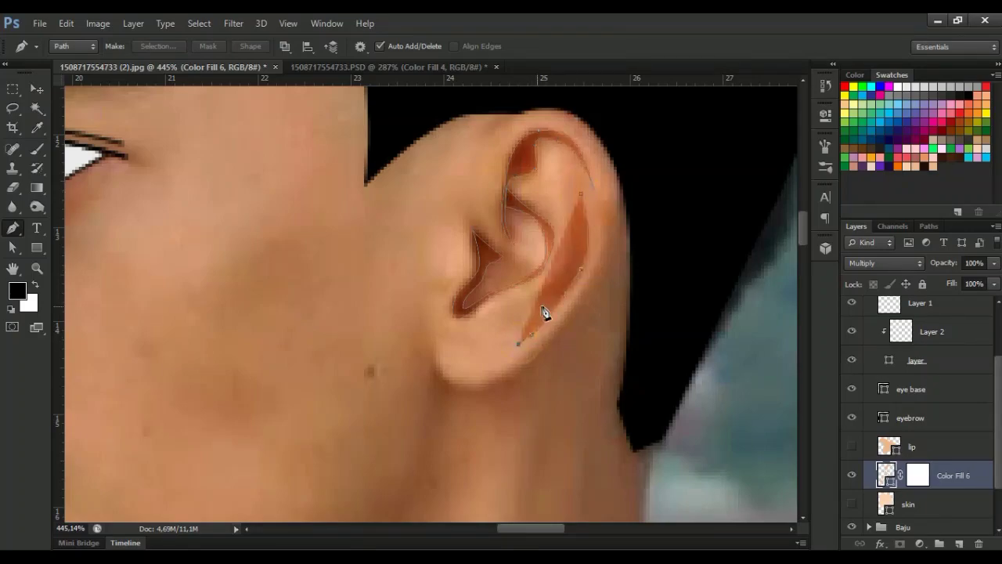
pyautogui.scroll(2, 553, 315)
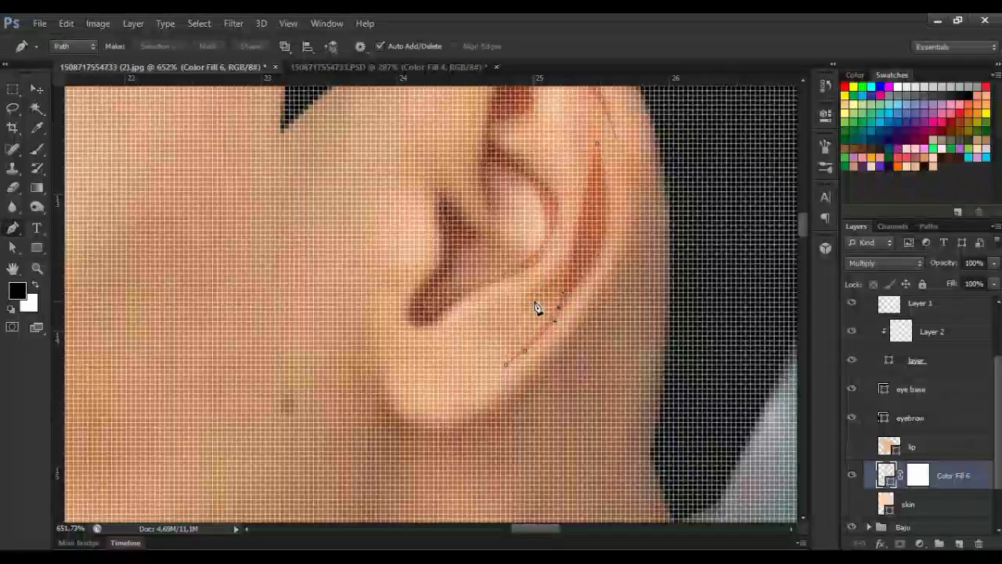
# Extend the shading with anchors along the outer ear rim up to the top of the ear
pyautogui.click(597, 149)
pyautogui.scroll(-2, 622, 269)
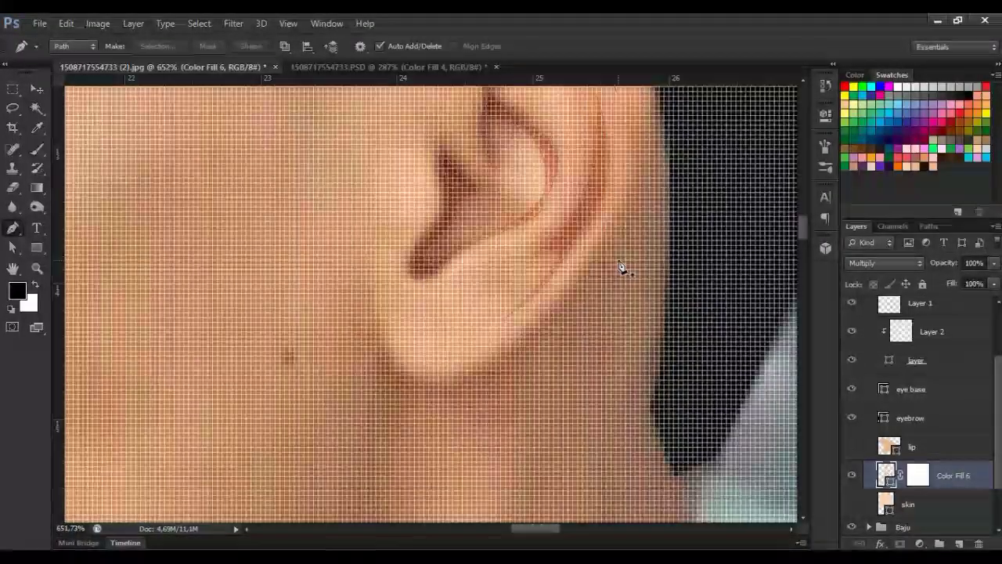
pyautogui.scroll(-1, 622, 269)
pyautogui.scroll(-1, 622, 268)
pyautogui.scroll(-1, 626, 278)
pyautogui.scroll(2, 626, 278)
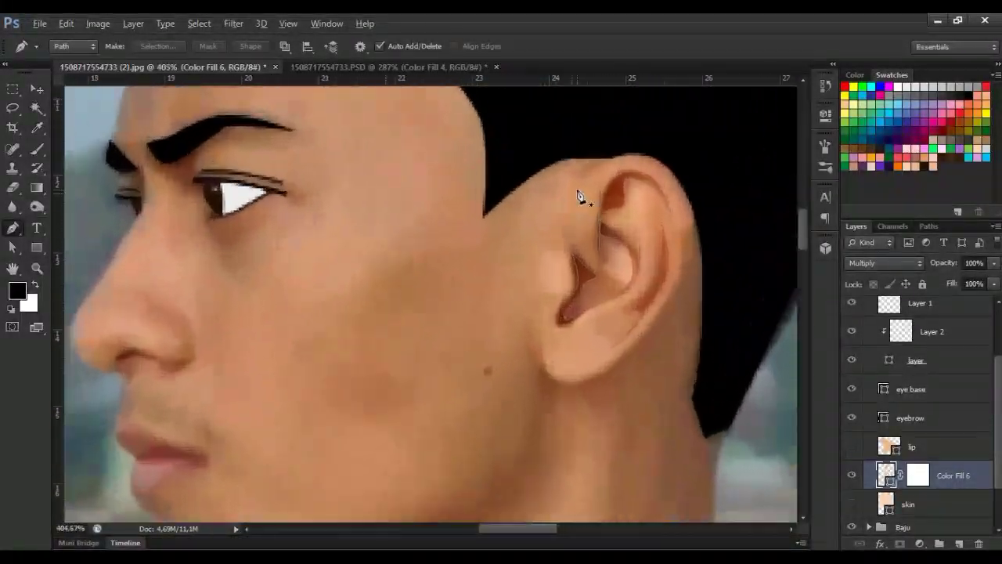
pyautogui.scroll(1, 579, 188)
pyautogui.click(635, 151)
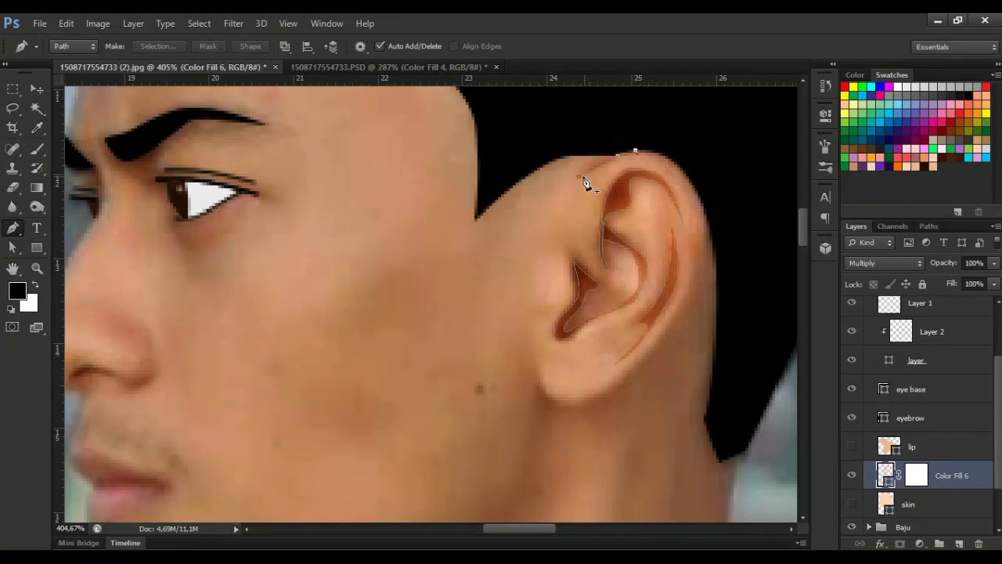
pyautogui.scroll(-1, 671, 331)
pyautogui.scroll(-2, 675, 325)
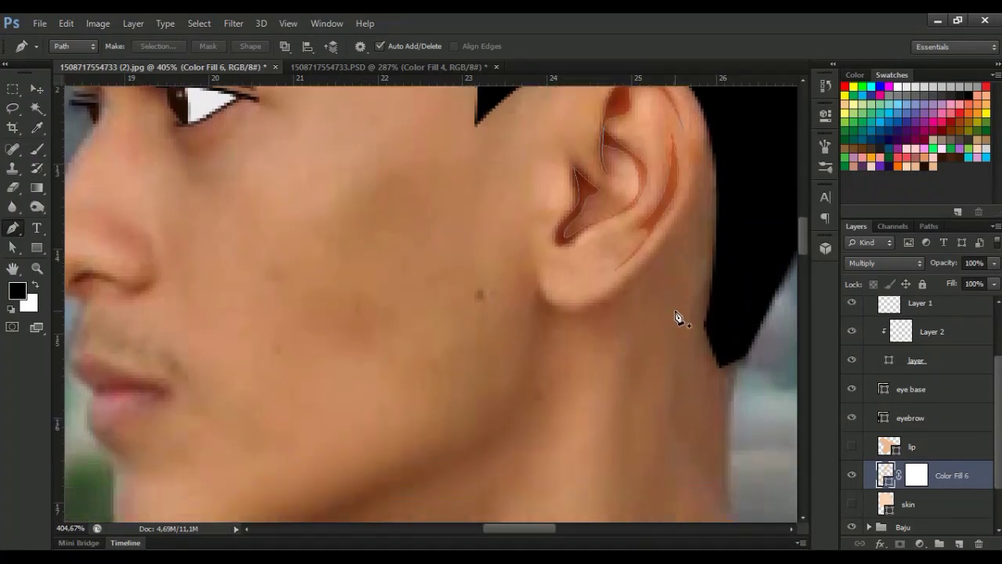
pyautogui.scroll(-3, 678, 317)
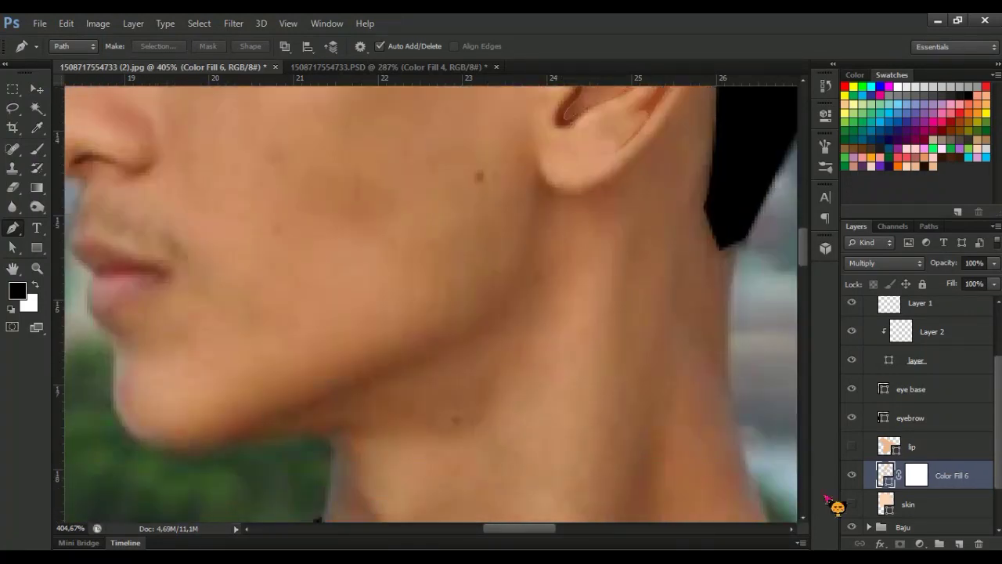
# Make the skin layer visible with Multiply blending, then select the Color Fill 6 layer
pyautogui.click(852, 504)
pyautogui.click(916, 504)
pyautogui.click(884, 262)
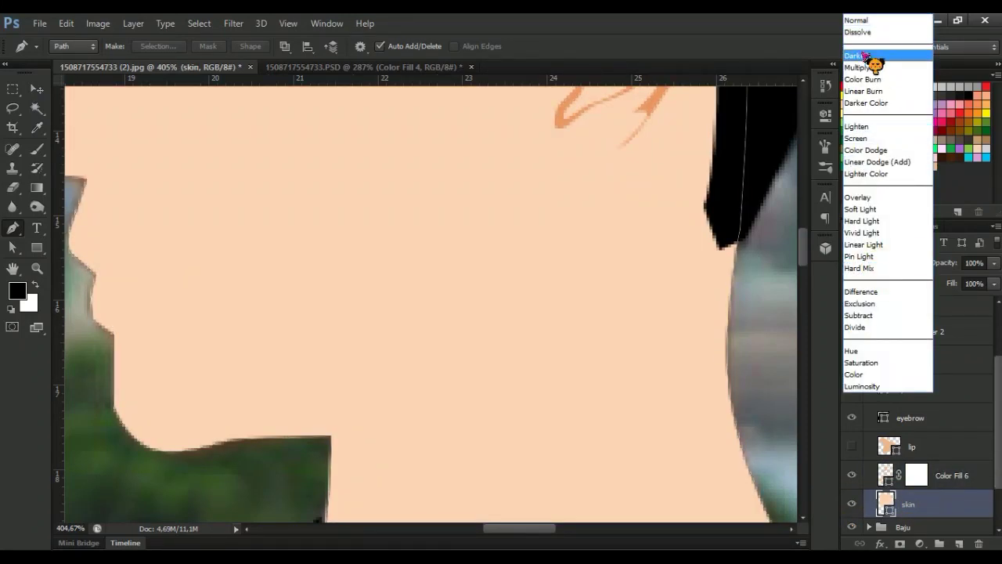
pyautogui.click(912, 61)
pyautogui.click(916, 473)
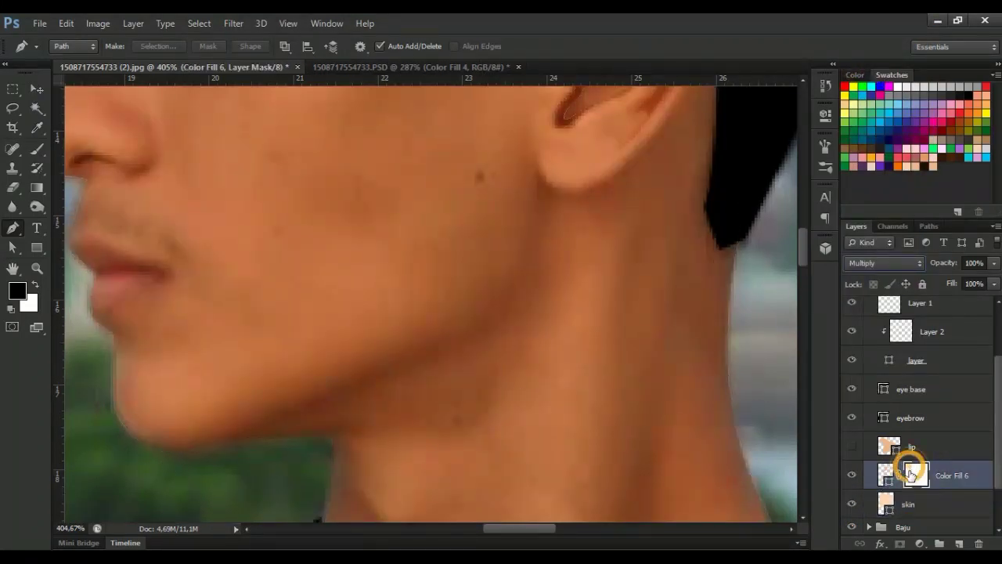
# Trace the shadow path from the chin along the jawline to beneath the earlobe
pyautogui.click(185, 451)
pyautogui.click(280, 414)
pyautogui.click(335, 387)
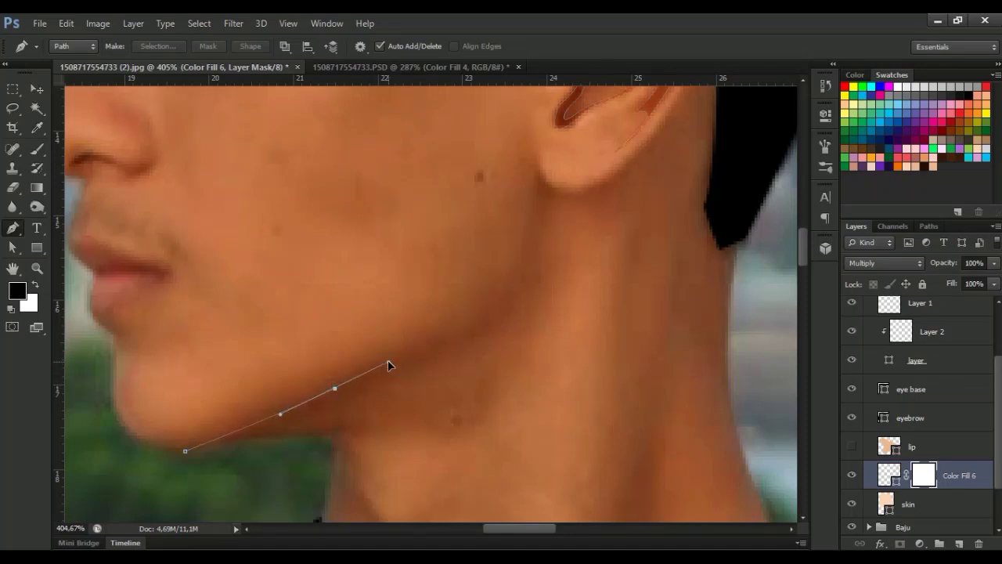
pyautogui.click(389, 362)
pyautogui.click(478, 326)
pyautogui.click(492, 306)
pyautogui.click(537, 170)
pyautogui.moveTo(567, 193); pyautogui.dragTo(591, 198)
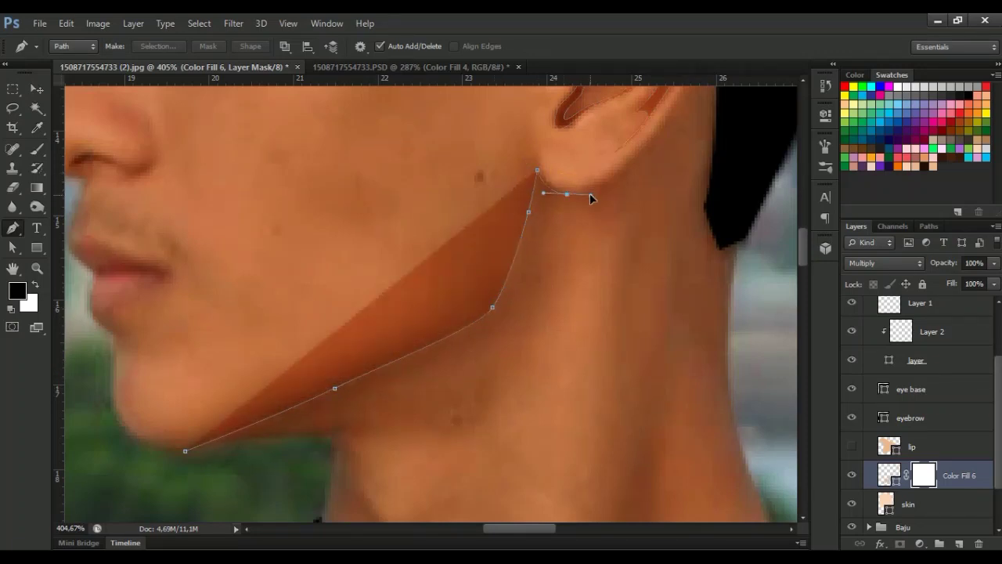
# Curve the shadow path around the earlobe and up behind the ear, redoing a misplaced curve
pyautogui.scroll(3, 644, 215)
pyautogui.scroll(3, 675, 181)
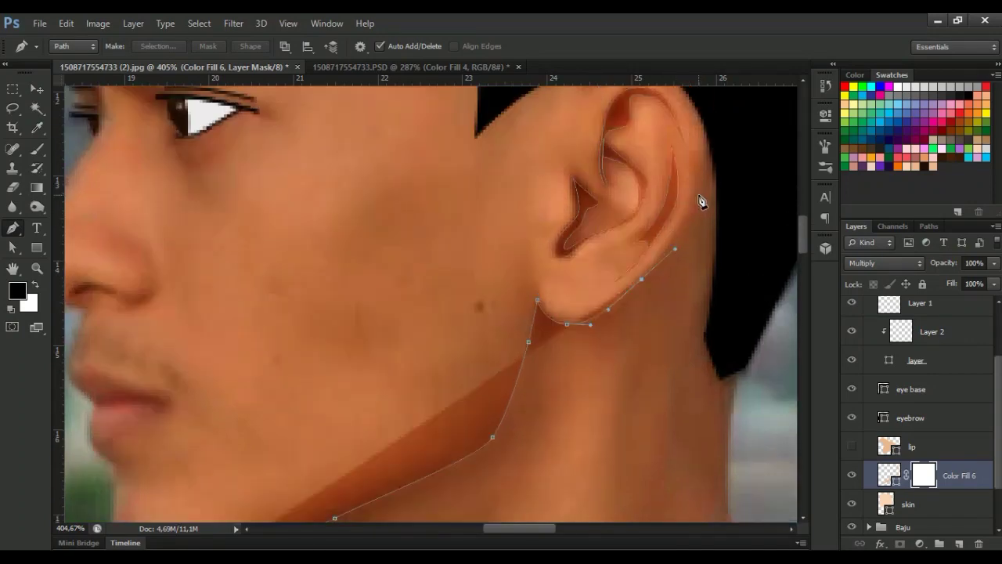
pyautogui.moveTo(694, 192); pyautogui.dragTo(694, 187)
pyautogui.hotkey('ctrl', 'alt', 'z')
pyautogui.hotkey('ctrl', 'alt', 'z')
pyautogui.hotkey('ctrl', 'alt', 'z')
pyautogui.moveTo(627, 291); pyautogui.dragTo(643, 278)
pyautogui.moveTo(697, 199); pyautogui.dragTo(698, 195)
pyautogui.click(752, 309)
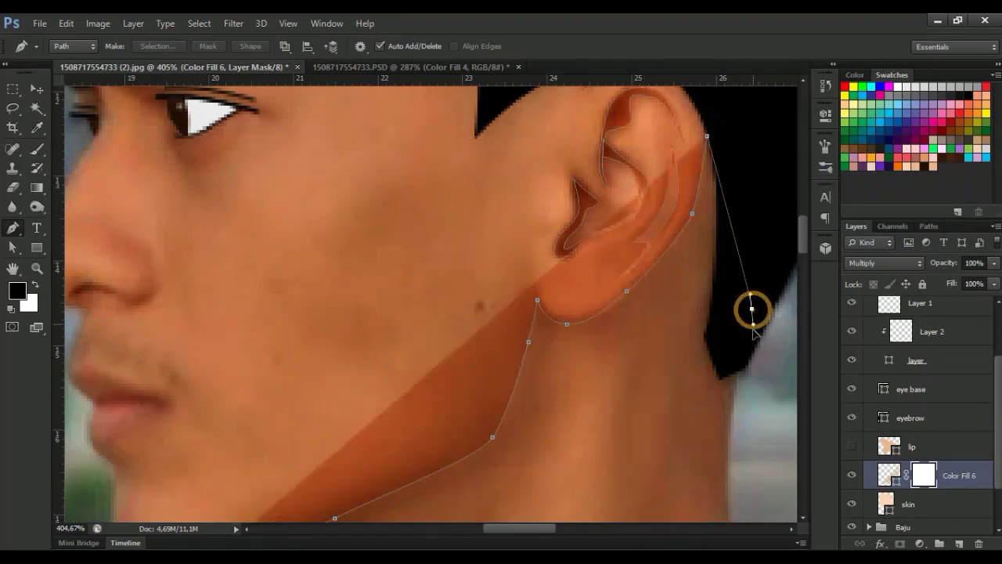
# Run the shadow path down the back of the neck and curve it toward the collar
pyautogui.scroll(-2, 753, 329)
pyautogui.scroll(-3, 760, 391)
pyautogui.moveTo(753, 378); pyautogui.dragTo(763, 407)
pyautogui.click(770, 437)
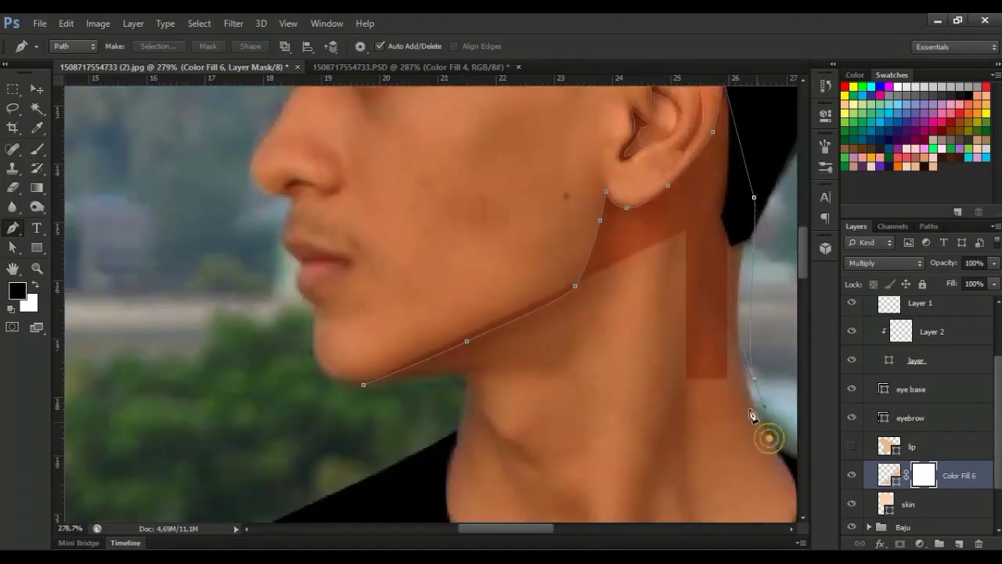
pyautogui.click(718, 316)
pyautogui.click(708, 292)
pyautogui.scroll(-3, 687, 419)
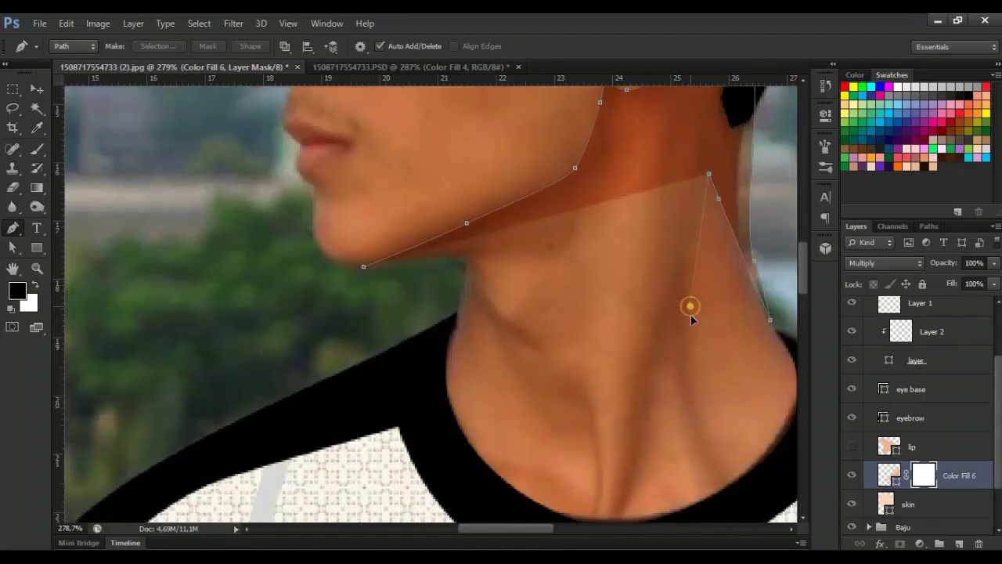
pyautogui.moveTo(689, 306); pyautogui.dragTo(690, 324)
pyautogui.moveTo(741, 498)
pyautogui.mouseDown()
pyautogui.moveTo(715, 509)
pyautogui.moveTo(671, 405)
pyautogui.mouseUp()
# Bring the shadow path up the front of the neck and along the jaw, closing it at the chin
pyautogui.scroll(-2, 656, 474)
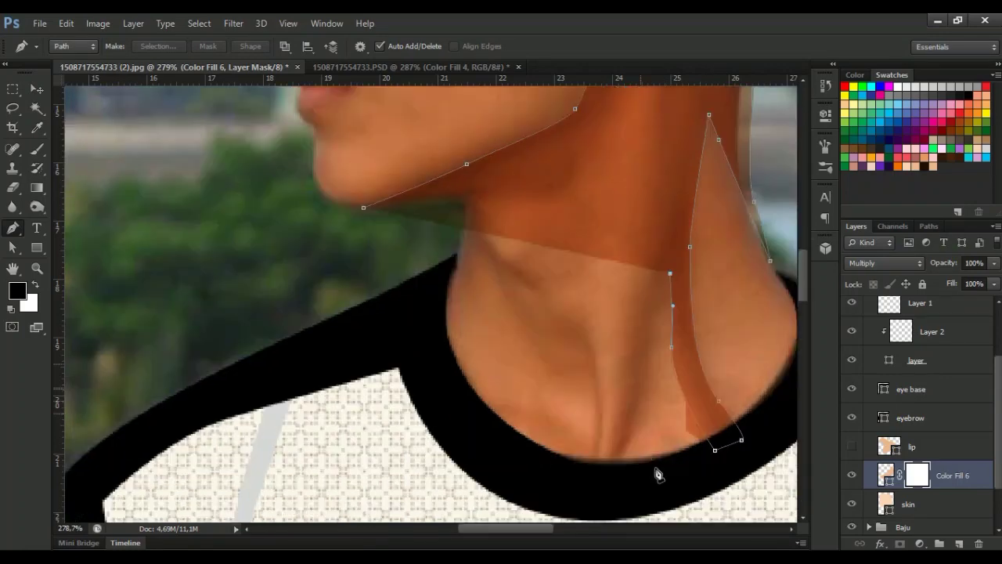
pyautogui.moveTo(625, 454); pyautogui.dragTo(612, 469)
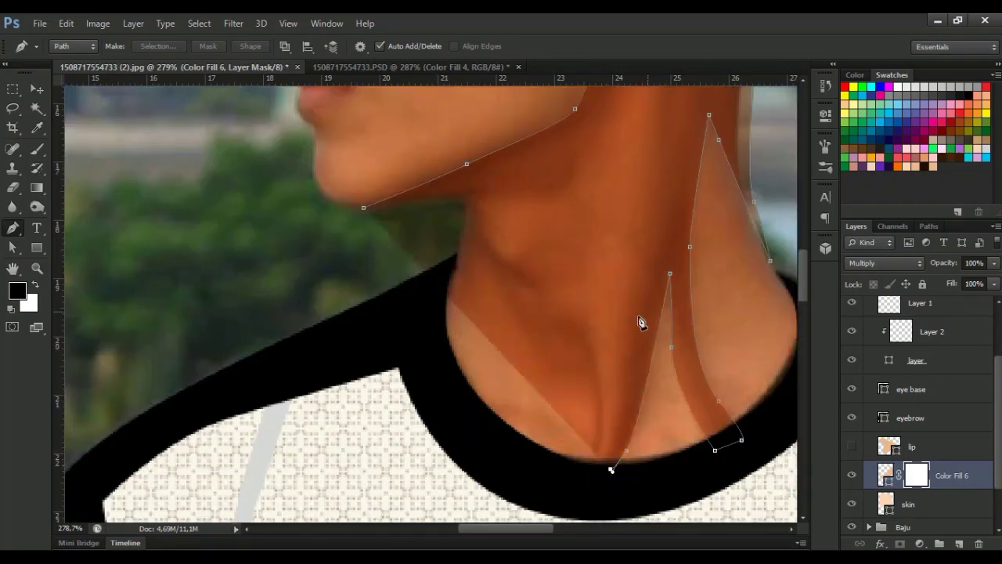
pyautogui.moveTo(650, 299); pyautogui.dragTo(664, 202)
pyautogui.scroll(4, 638, 242)
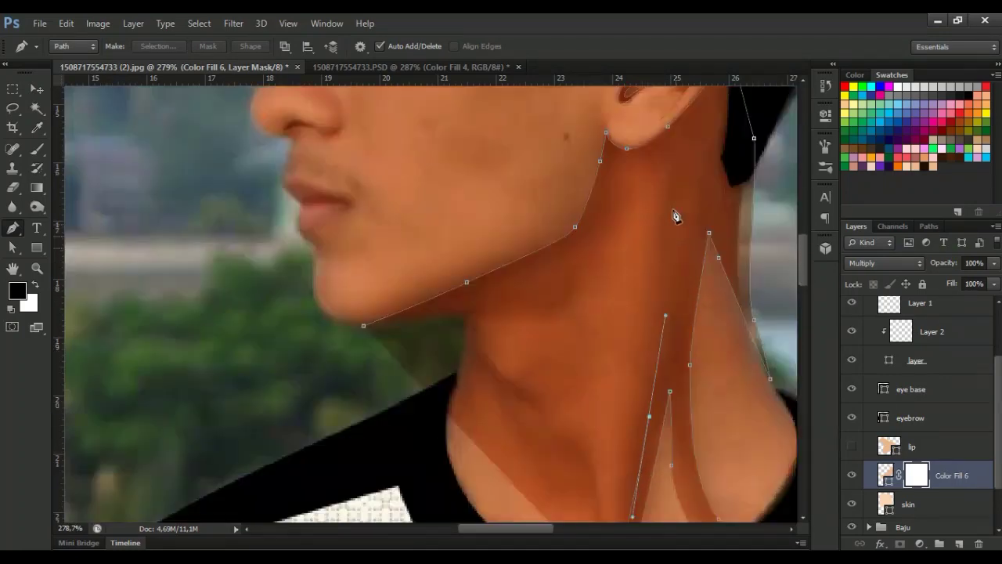
pyautogui.click(664, 186)
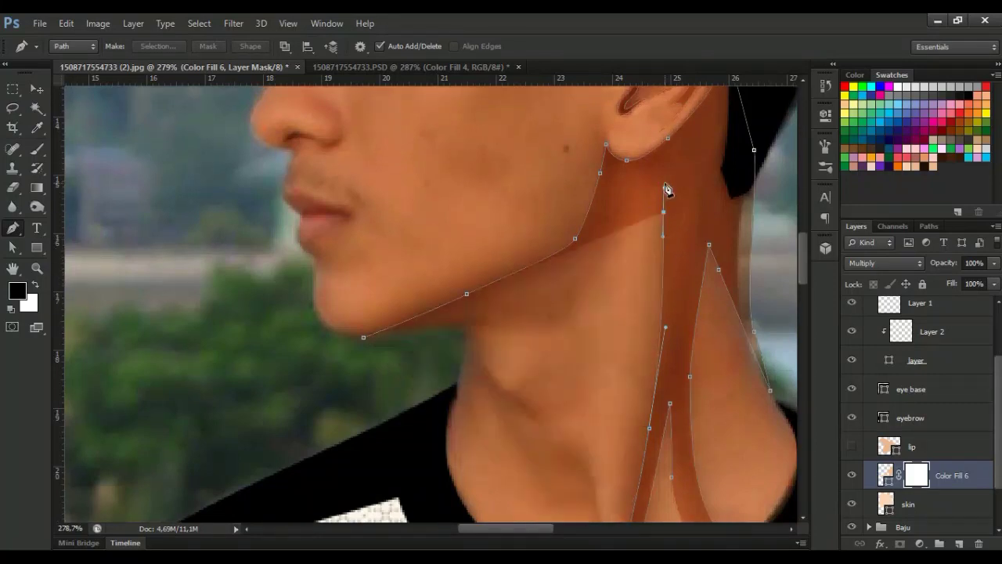
pyautogui.click(618, 192)
pyautogui.moveTo(444, 328); pyautogui.dragTo(470, 342)
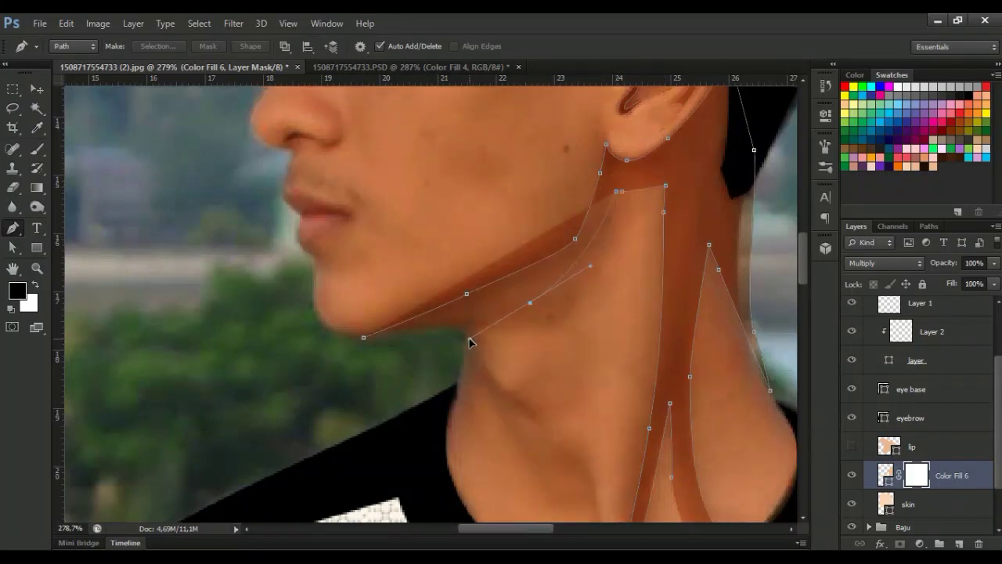
pyautogui.click(364, 339)
# Delete the stray lower jaw curve and redraw the jaw band from under the ear to the chin
pyautogui.press('a')
pyautogui.moveTo(530, 300); pyautogui.dragTo(533, 287)
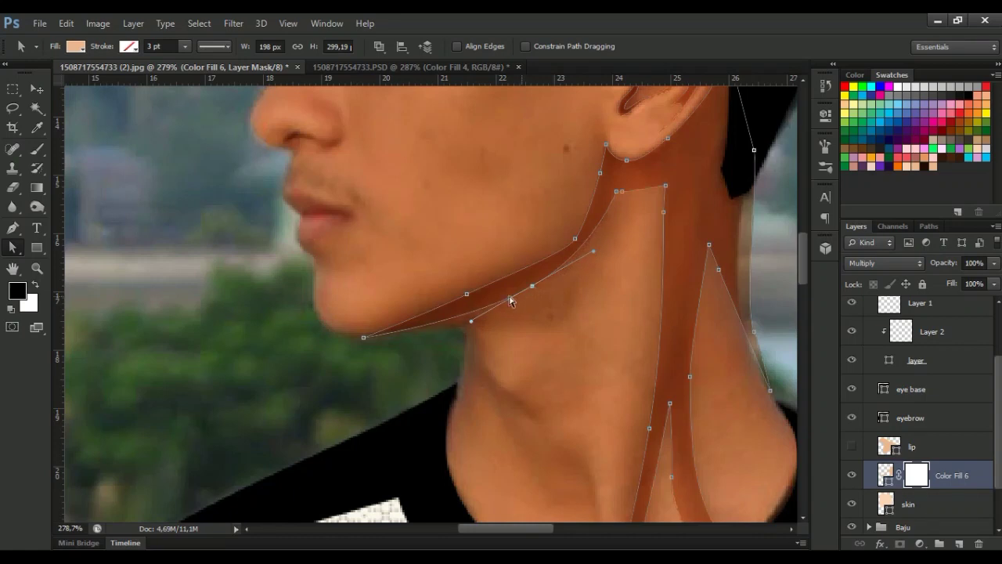
pyautogui.press('Delete')
pyautogui.press('p')
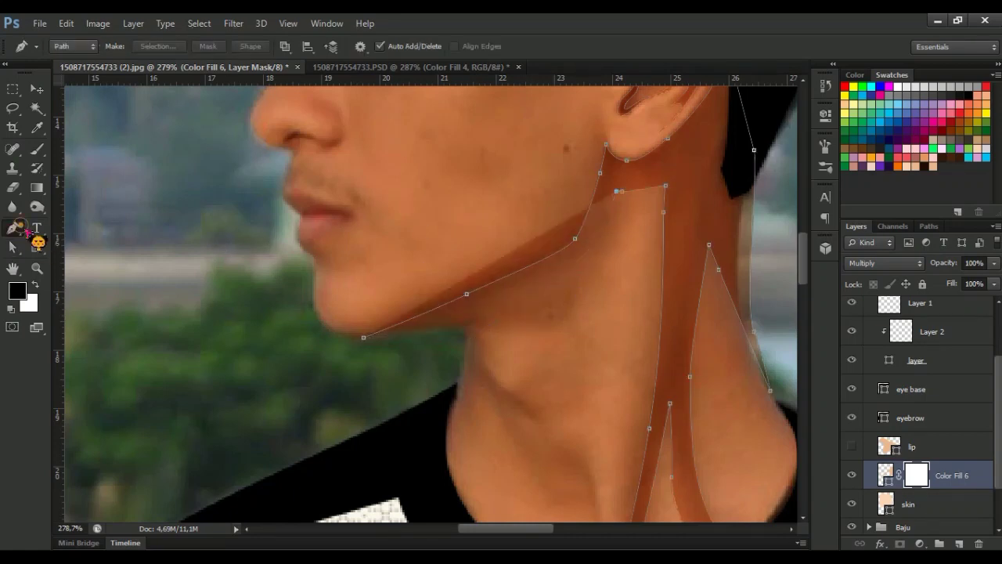
pyautogui.click(618, 191)
pyautogui.click(584, 251)
pyautogui.moveTo(454, 333); pyautogui.dragTo(417, 338)
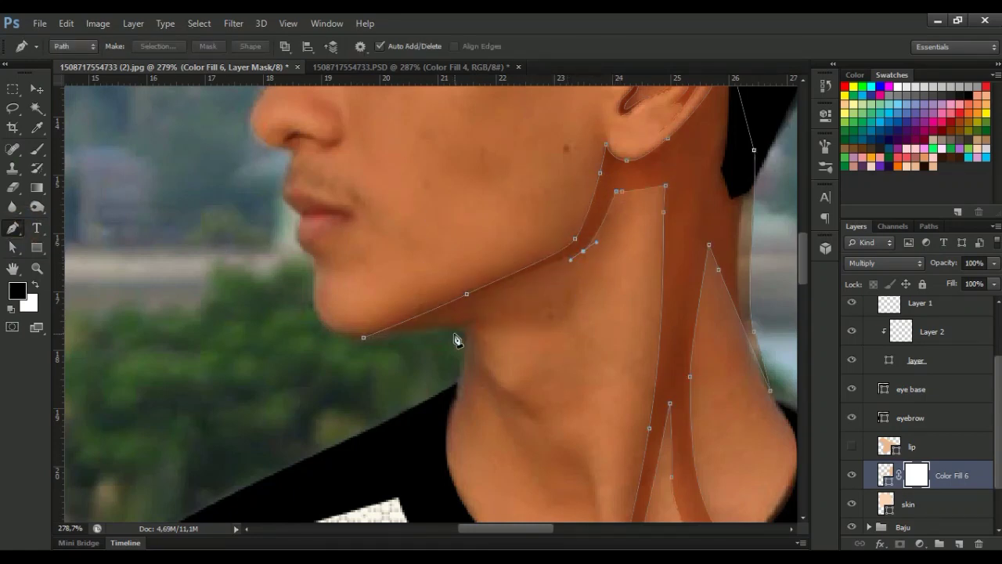
pyautogui.click(363, 338)
# Fine-tune the jaw band's curve points, then begin a new path on the neck
pyautogui.press('a')
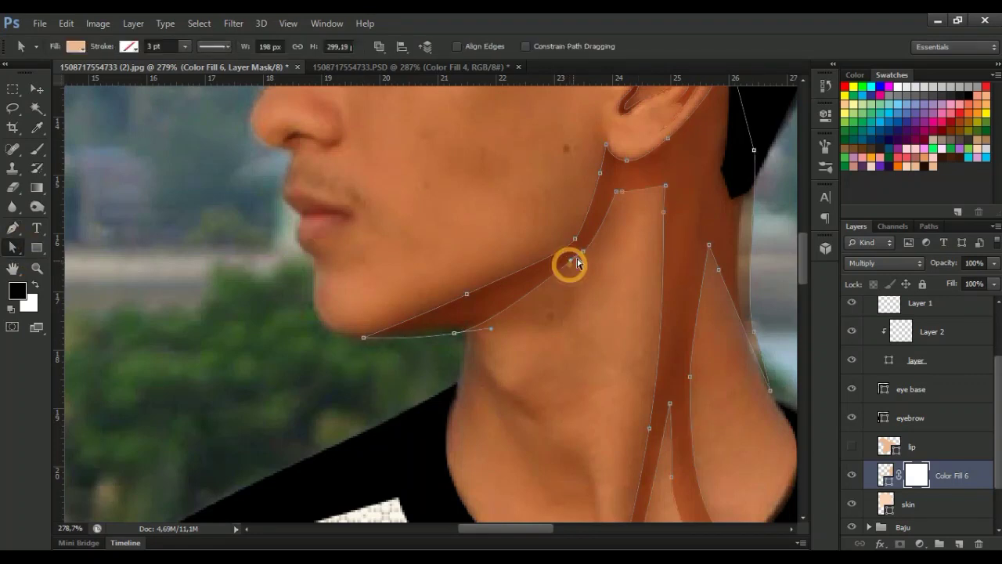
pyautogui.moveTo(571, 264); pyautogui.dragTo(567, 271)
pyautogui.click(580, 258)
pyautogui.press('p')
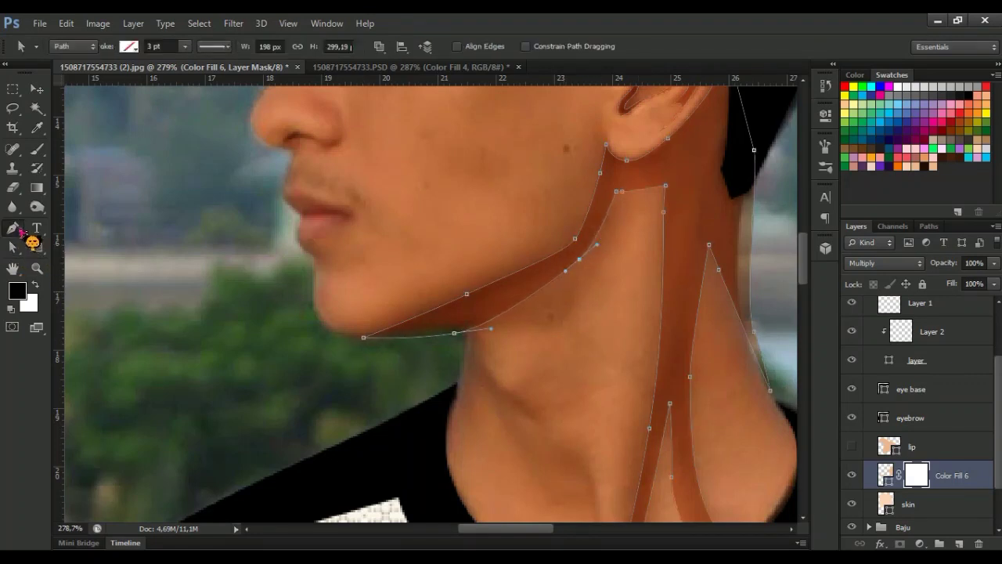
pyautogui.scroll(-3, 499, 315)
pyautogui.scroll(-2, 498, 316)
pyautogui.moveTo(544, 288); pyautogui.dragTo(511, 268)
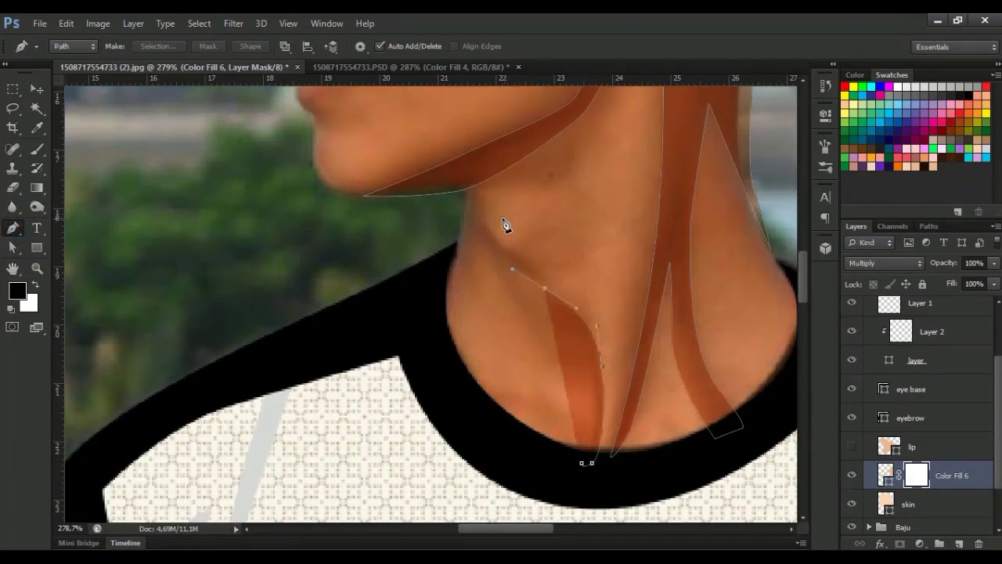
# Close a curved throat shadow from under the chin to the collar and smooth its upper curve
pyautogui.moveTo(482, 229)
pyautogui.mouseDown()
pyautogui.moveTo(473, 199)
pyautogui.moveTo(458, 238)
pyautogui.mouseUp()
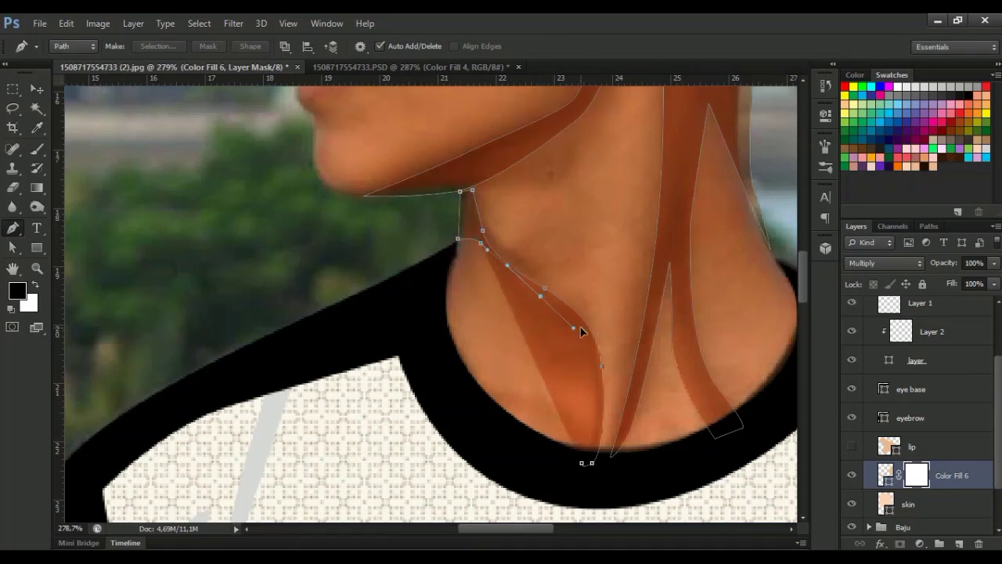
pyautogui.moveTo(600, 377); pyautogui.dragTo(595, 386)
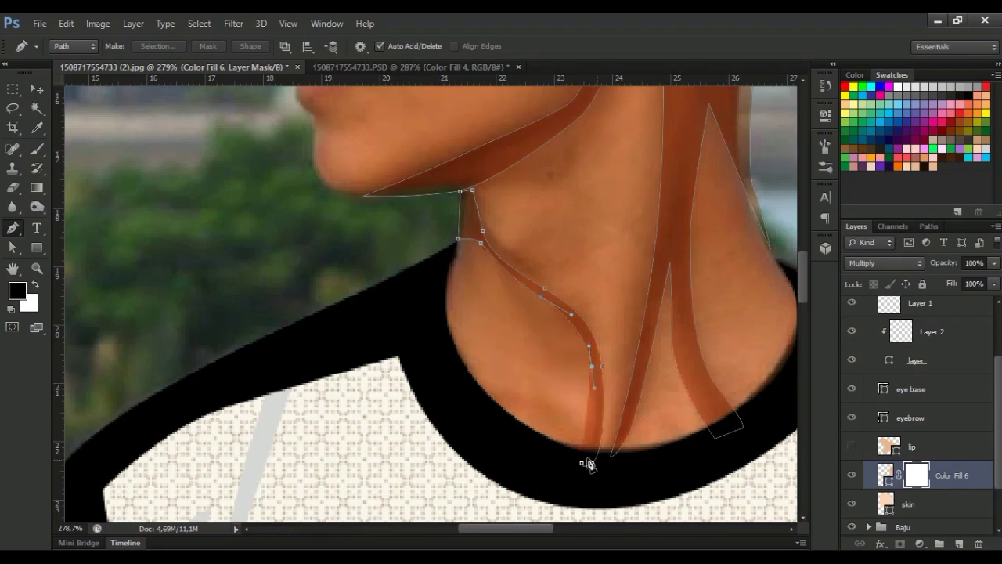
pyautogui.click(586, 463)
pyautogui.press('a')
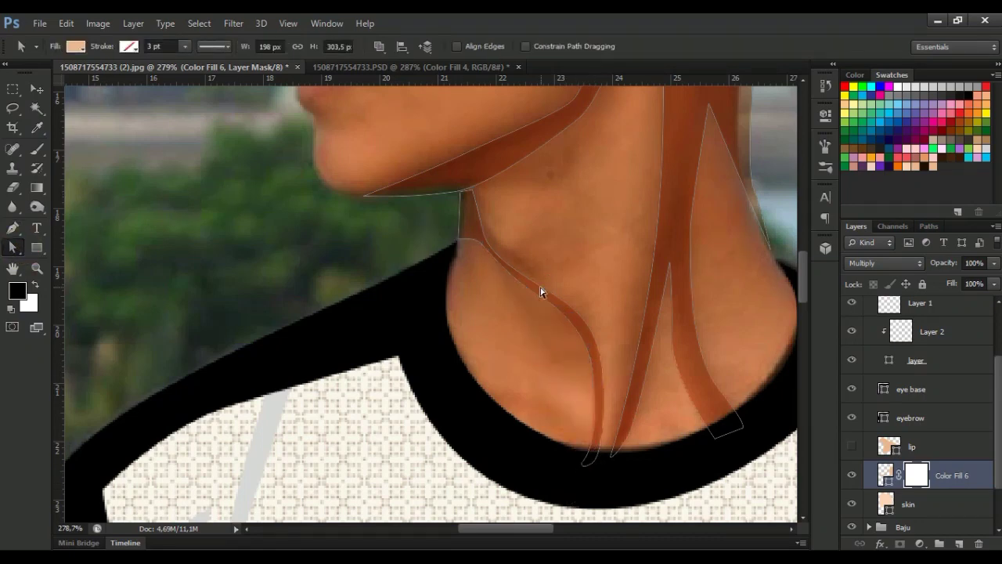
pyautogui.moveTo(546, 298)
pyautogui.mouseDown()
pyautogui.moveTo(487, 232)
pyautogui.moveTo(516, 268)
pyautogui.mouseUp()
pyautogui.click(547, 292)
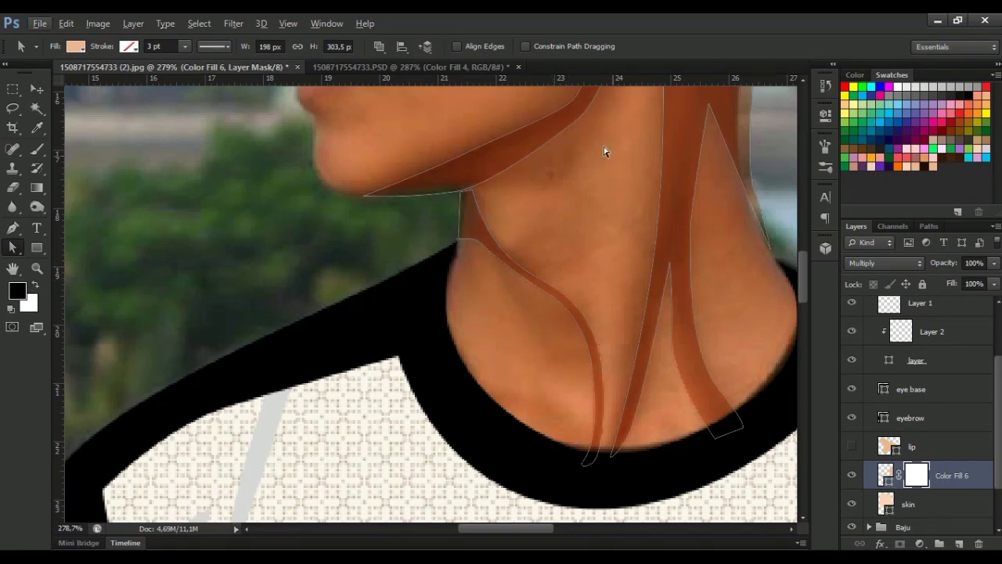
pyautogui.click(571, 134)
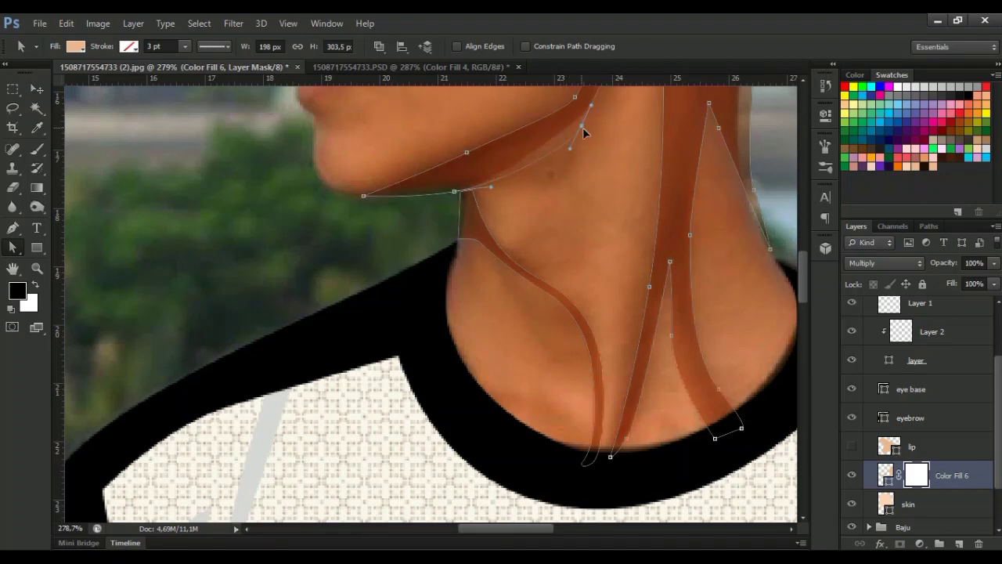
pyautogui.scroll(-2, 588, 165)
pyautogui.scroll(-1, 600, 363)
pyautogui.scroll(-2, 566, 356)
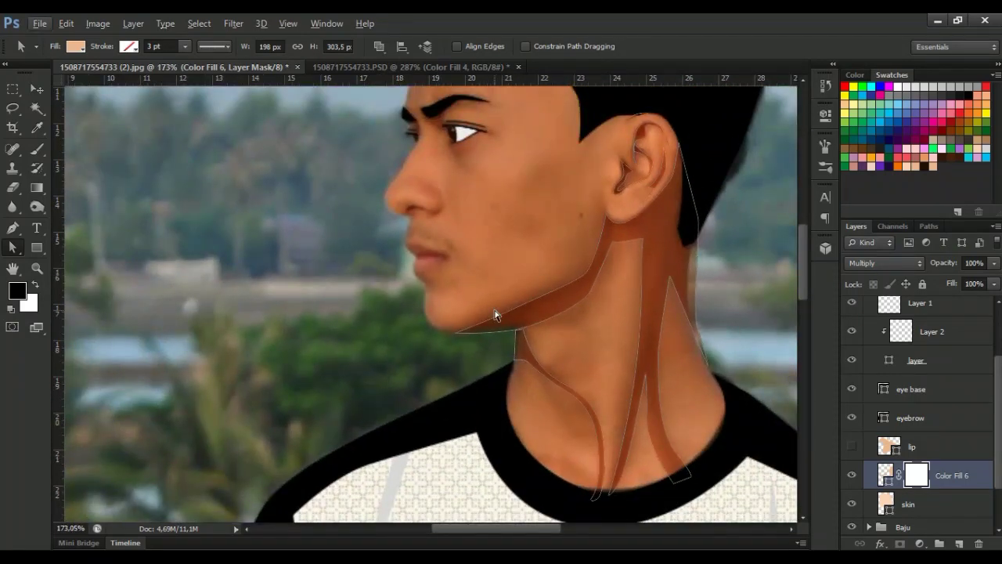
# Trace a thin shadow around the nostril and delete an extra anchor from it
pyautogui.press('p')
pyautogui.scroll(2, 452, 253)
pyautogui.scroll(1, 452, 253)
pyautogui.scroll(1, 452, 253)
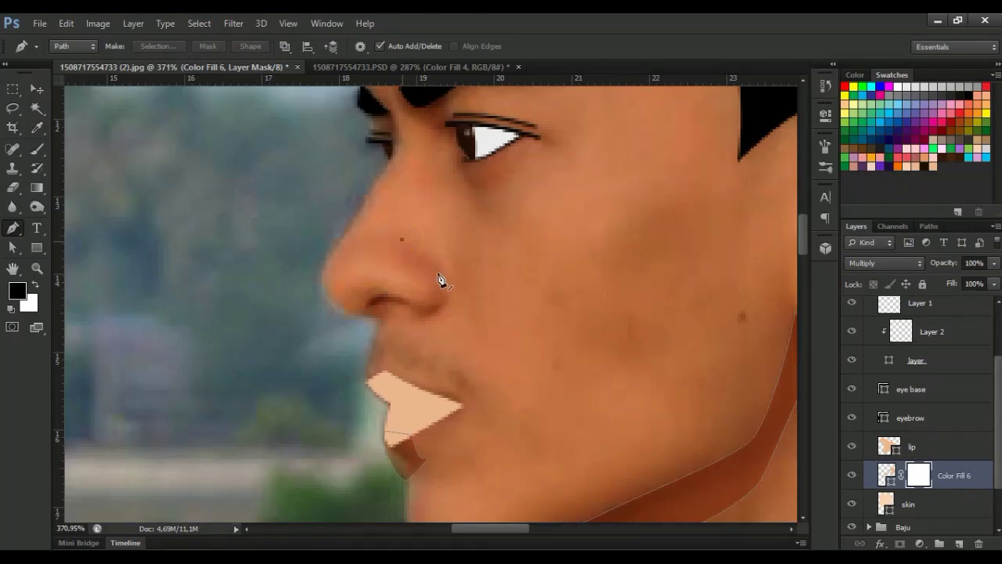
pyautogui.moveTo(383, 295)
pyautogui.mouseDown()
pyautogui.moveTo(366, 306)
pyautogui.moveTo(438, 314)
pyautogui.mouseUp()
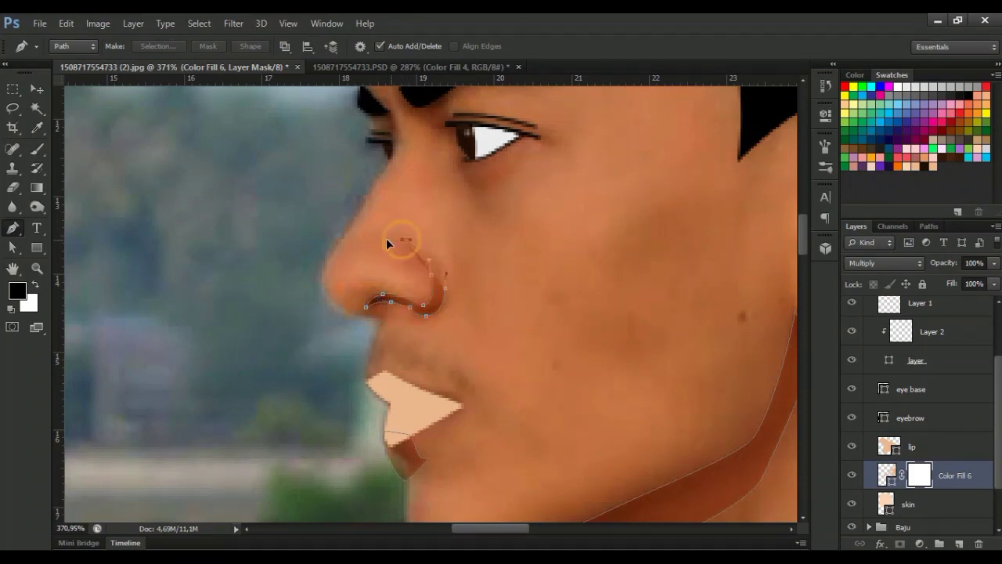
pyautogui.press('a')
pyautogui.scroll(2, 413, 309)
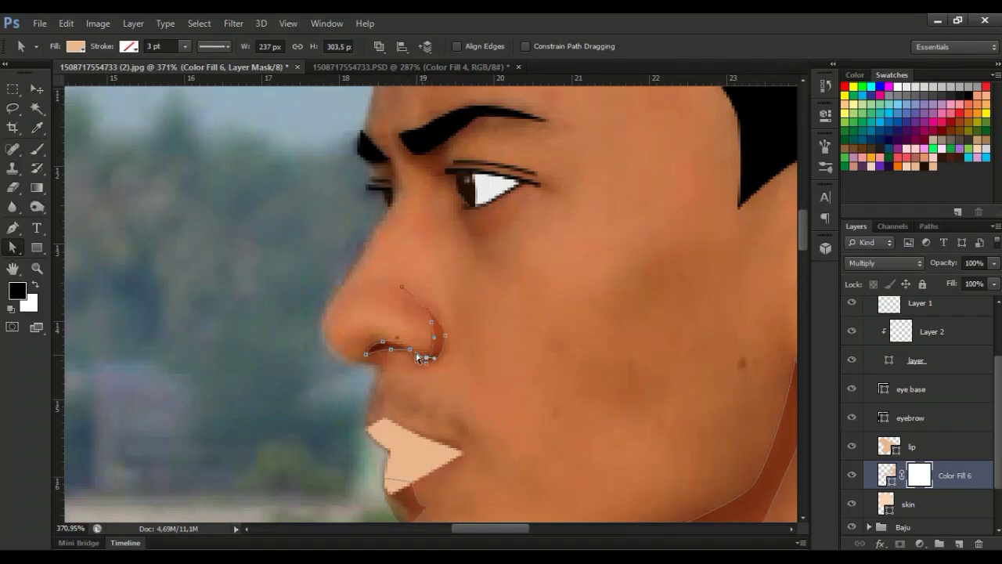
pyautogui.rightClick(425, 358)
pyautogui.click(469, 201)
# Start a new shading path at the inner brow near the eye corner
pyautogui.click(13, 228)
pyautogui.scroll(2, 462, 224)
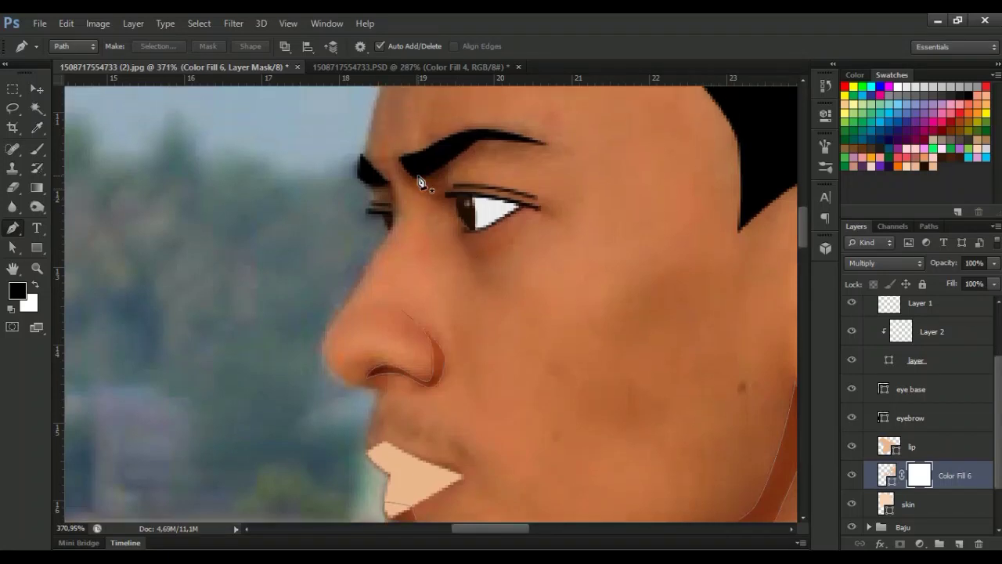
pyautogui.click(406, 182)
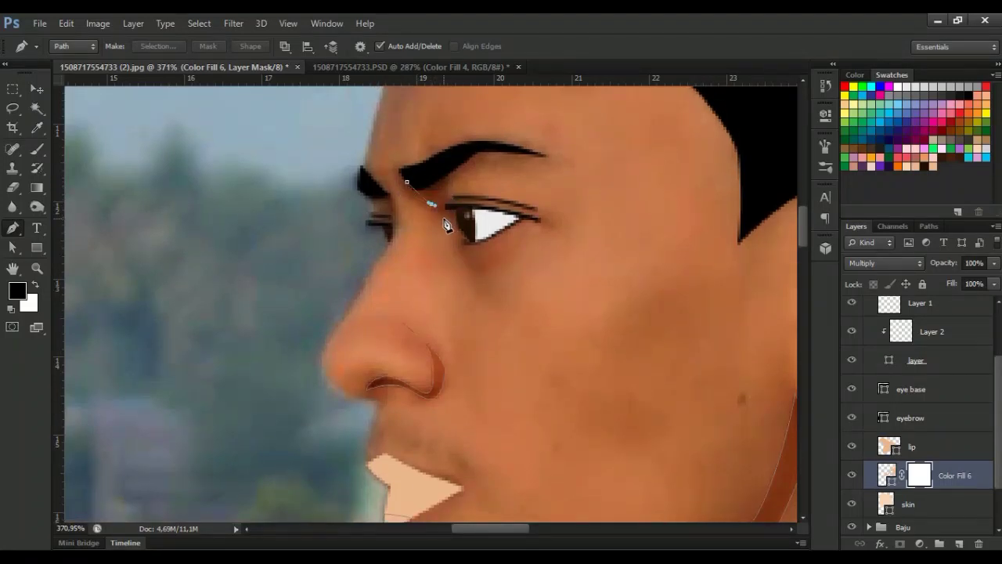
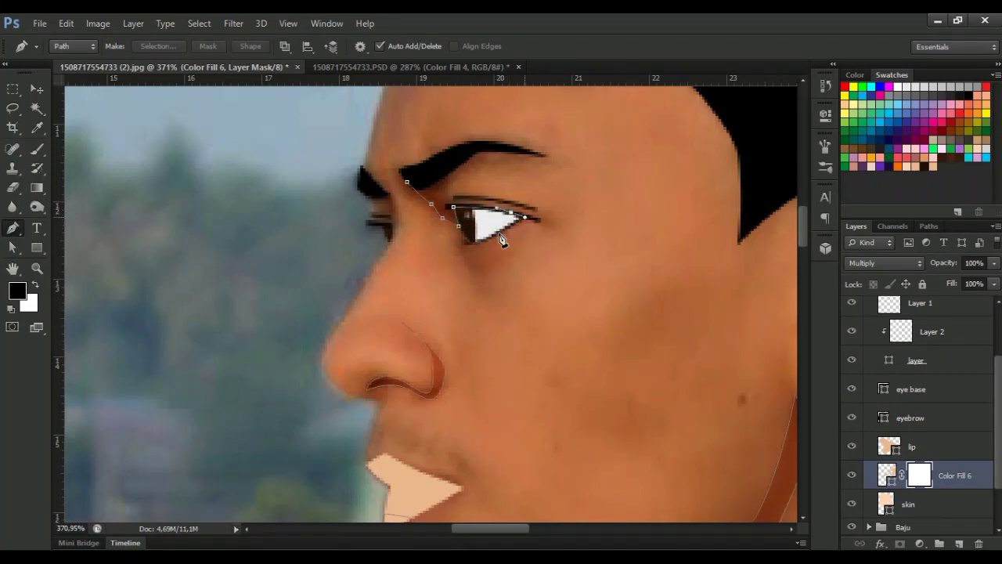
# Outline a closed shadow shape along the eyebrow and outer eye corner on Color Fill 6
pyautogui.moveTo(545, 223); pyautogui.dragTo(526, 205)
pyautogui.click(479, 163)
pyautogui.moveTo(516, 151); pyautogui.dragTo(528, 159)
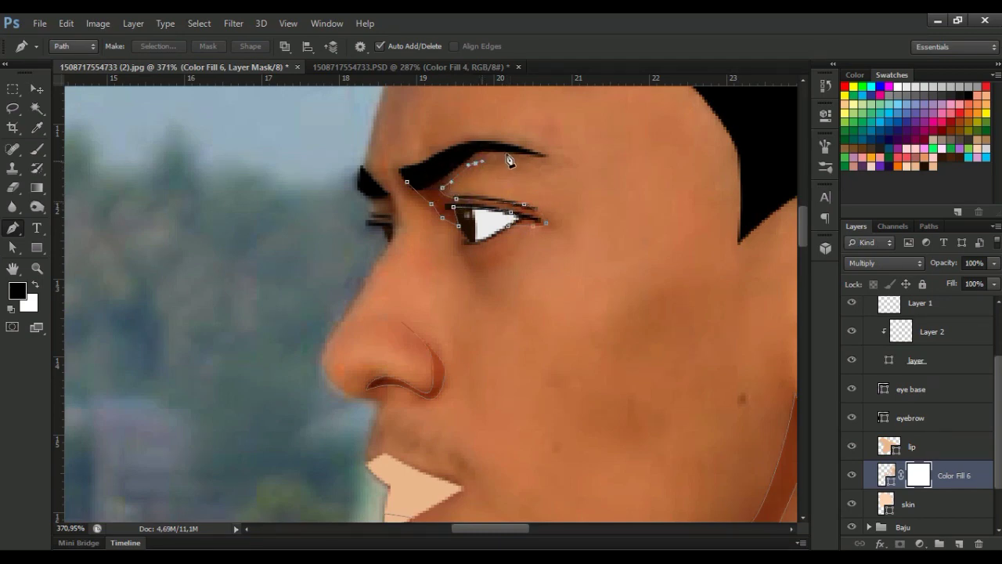
pyautogui.click(399, 183)
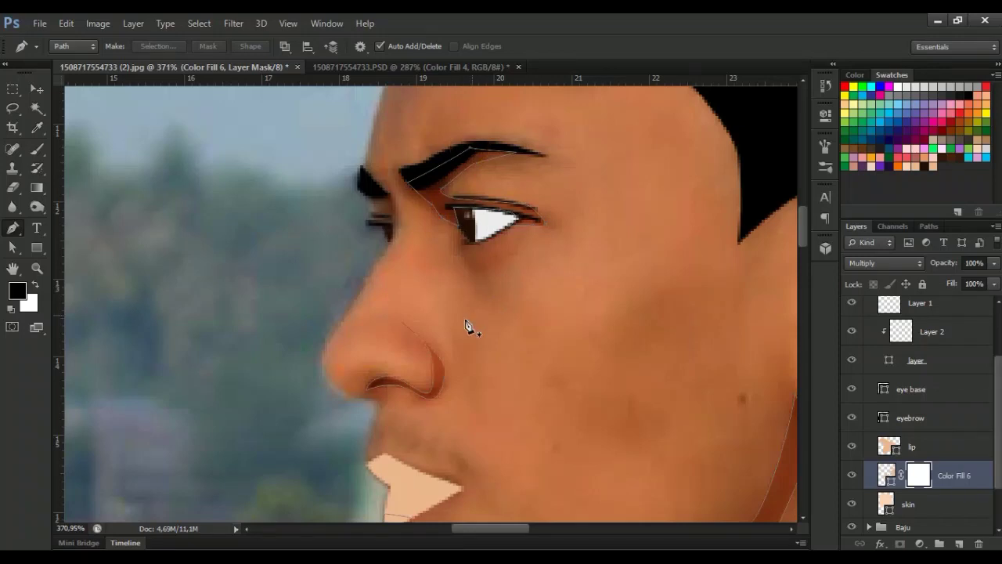
# Close the shadow outline at the inner eye corner
pyautogui.scroll(5, 591, 264)
pyautogui.scroll(-1, 392, 358)
pyautogui.scroll(-2, 384, 278)
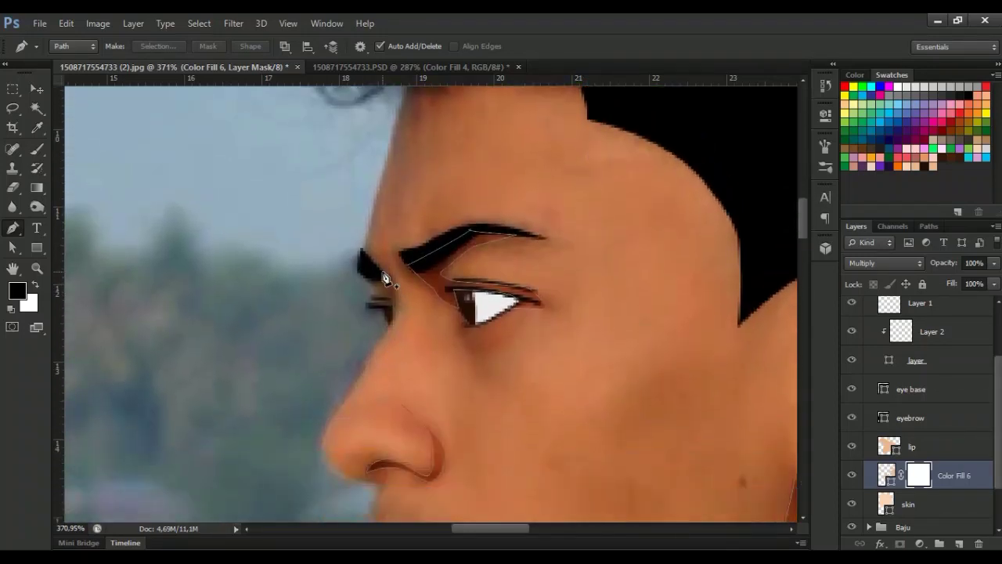
pyautogui.click(361, 276)
# Start a curved shadow path along the hairline, running down behind the ear
pyautogui.scroll(4, 384, 284)
pyautogui.moveTo(403, 204); pyautogui.dragTo(404, 228)
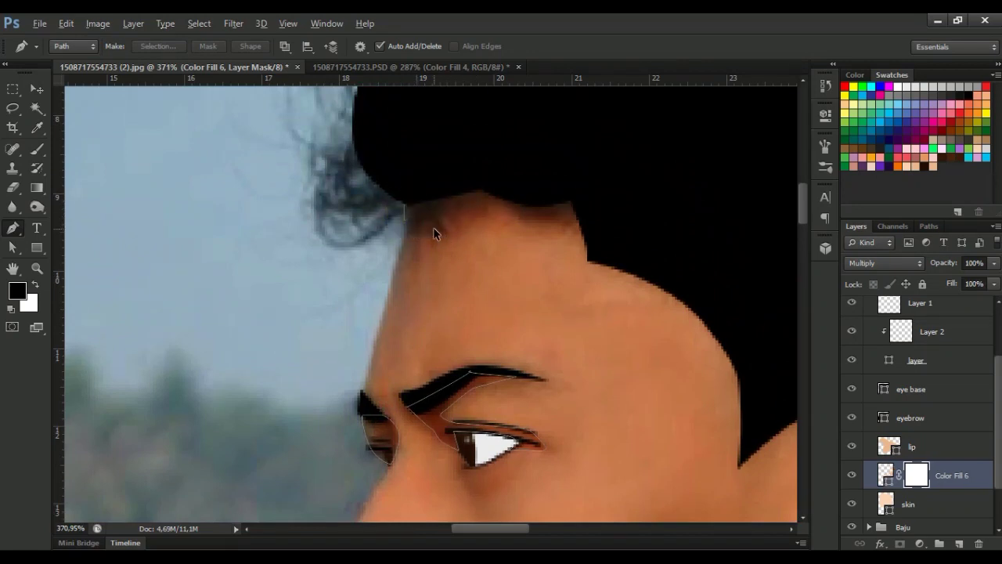
pyautogui.moveTo(465, 206); pyautogui.dragTo(479, 199)
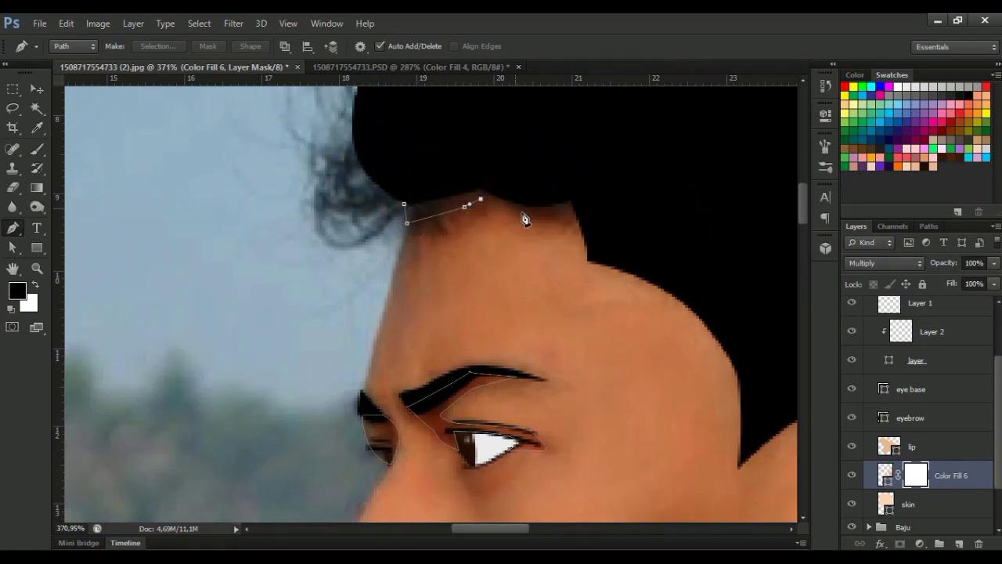
pyautogui.scroll(-1, 573, 192)
pyautogui.scroll(-2, 530, 335)
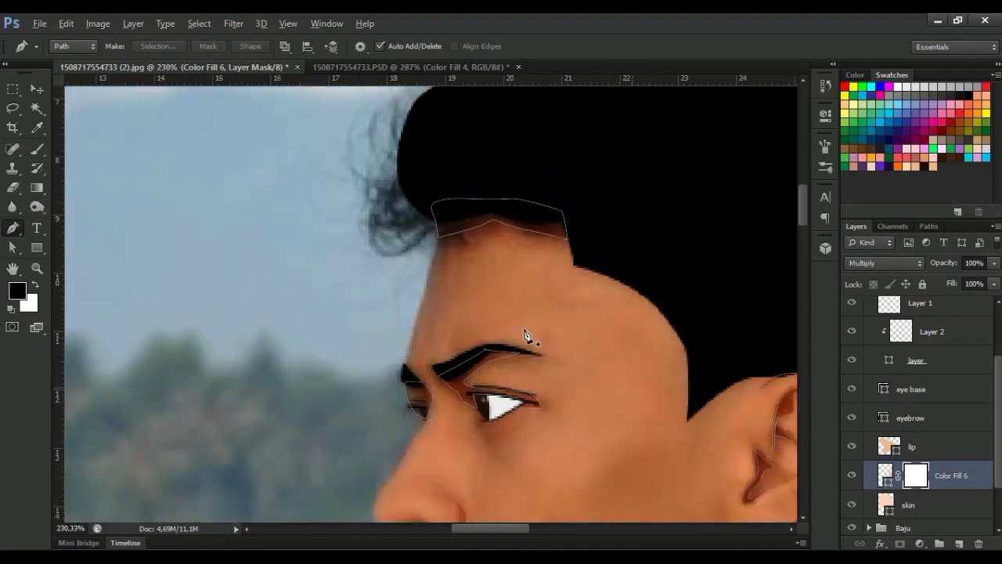
pyautogui.scroll(-2, 530, 335)
# Temporarily set the skin layer to Normal blending
pyautogui.click(908, 505)
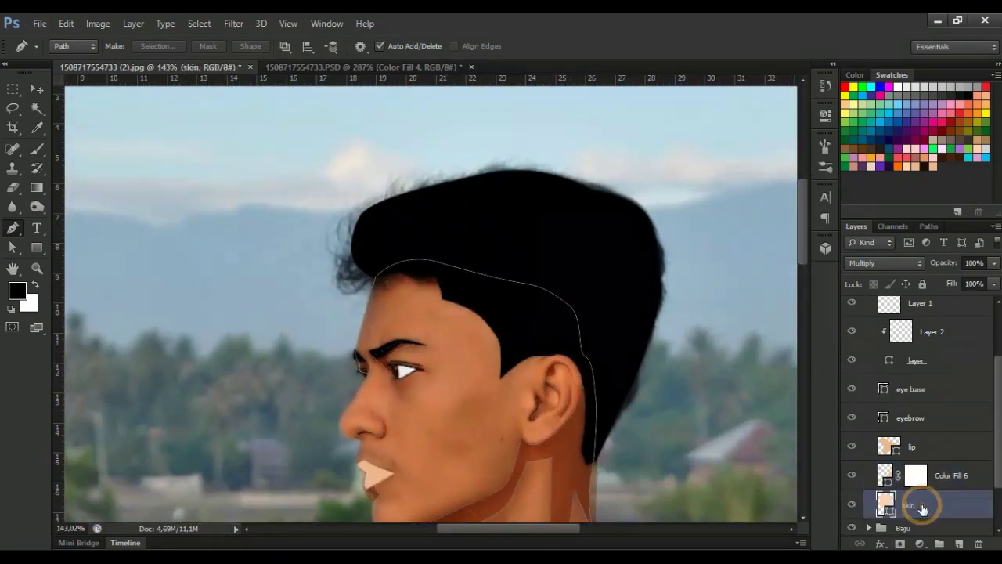
pyautogui.click(884, 263)
pyautogui.click(869, 17)
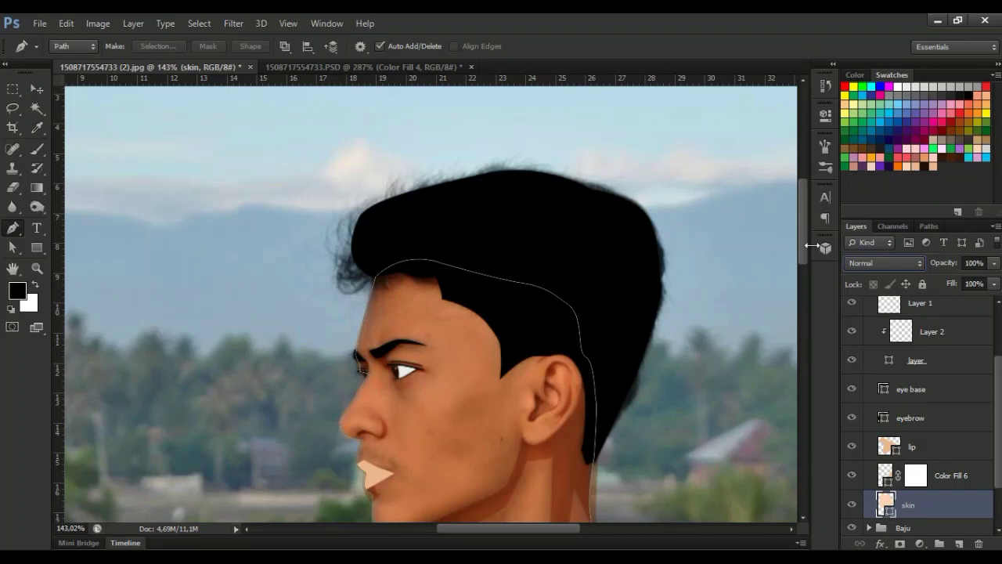
pyautogui.scroll(-3, 427, 305)
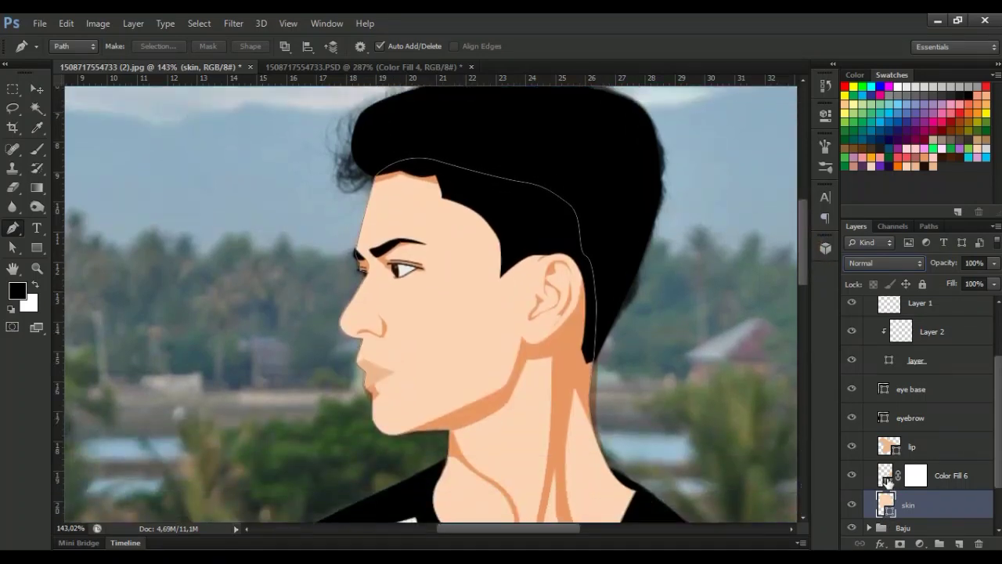
# Move the lip layer below Color Fill 6 in the layer stack
pyautogui.click(933, 452)
pyautogui.moveTo(941, 451); pyautogui.dragTo(950, 492)
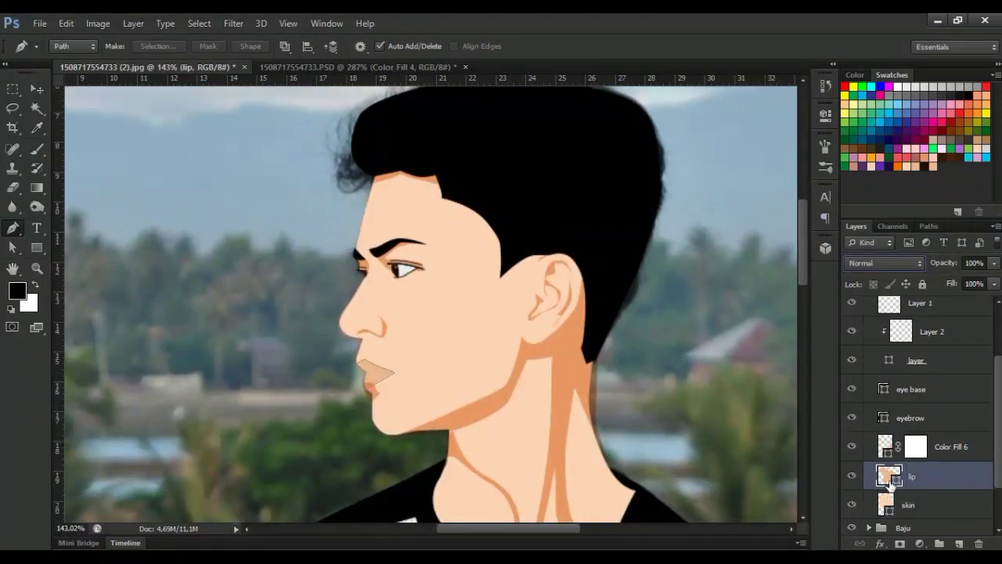
pyautogui.press('v')
pyautogui.scroll(3, 410, 366)
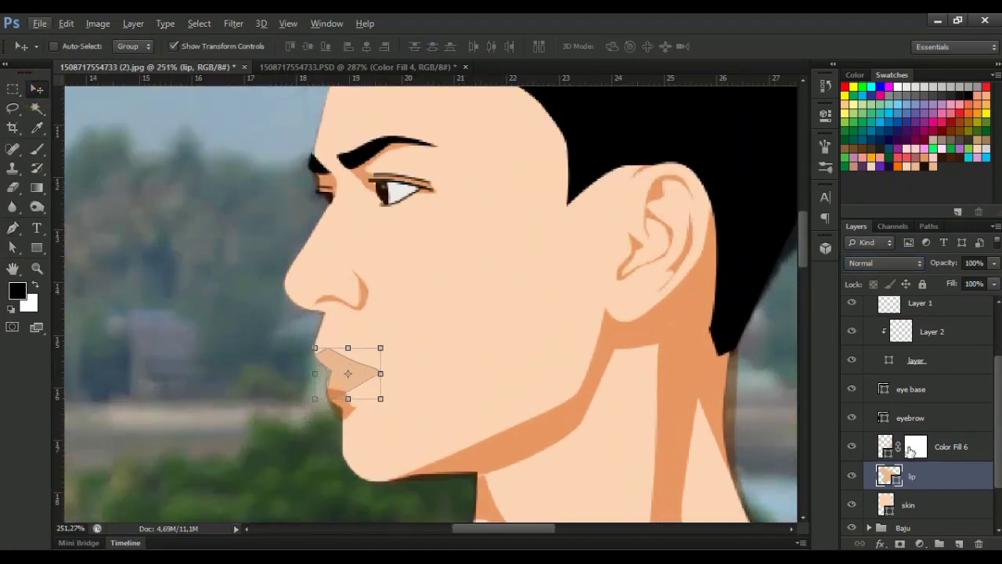
pyautogui.scroll(2, 328, 235)
# Return the skin layer to Multiply blending
pyautogui.click(908, 504)
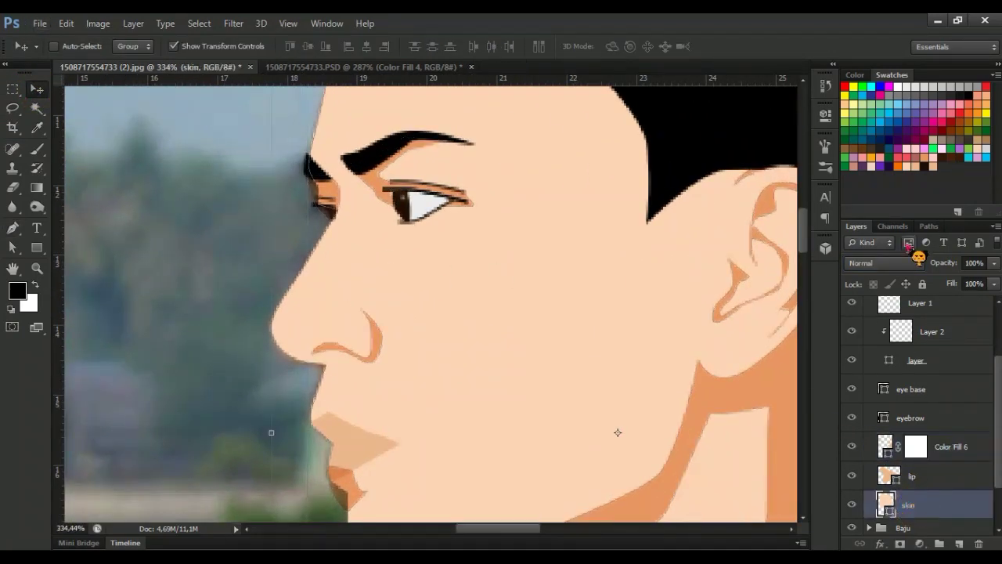
pyautogui.click(912, 263)
pyautogui.click(870, 69)
# Draw a closed curved shadow outline under the eye on Color Fill 6
pyautogui.click(904, 444)
pyautogui.click(13, 227)
pyautogui.scroll(2, 423, 239)
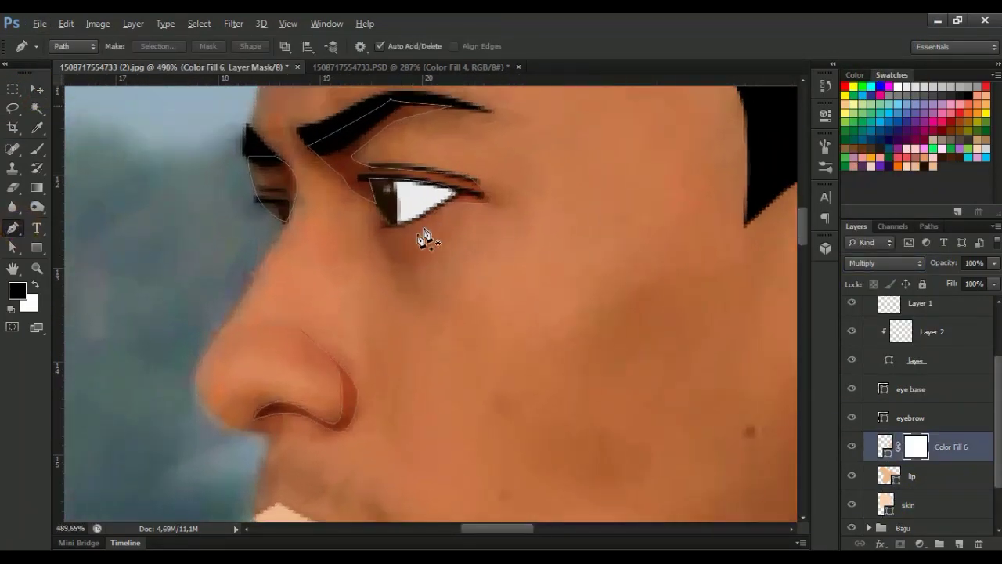
pyautogui.click(376, 232)
pyautogui.moveTo(390, 253); pyautogui.dragTo(403, 258)
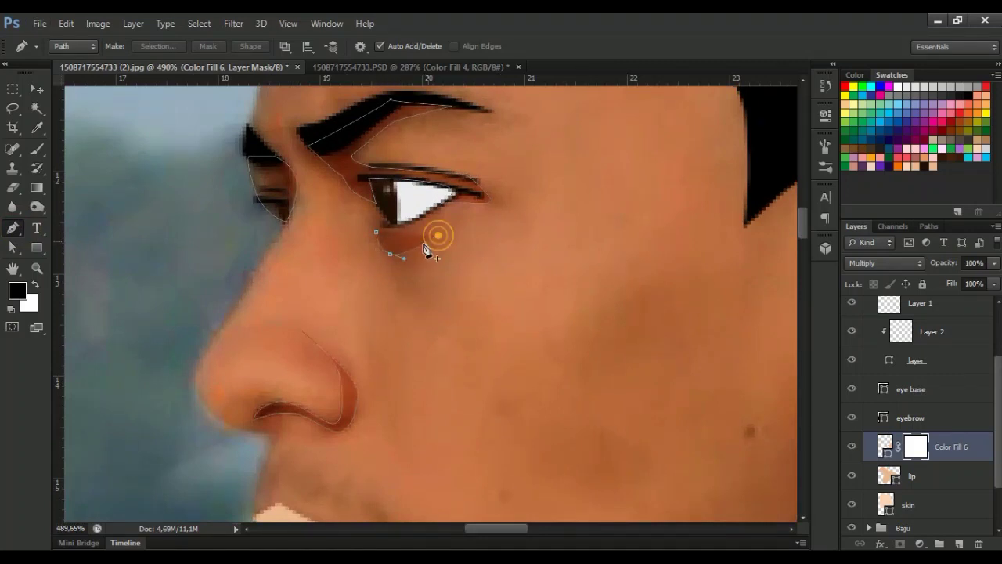
pyautogui.click(438, 234)
pyautogui.click(375, 232)
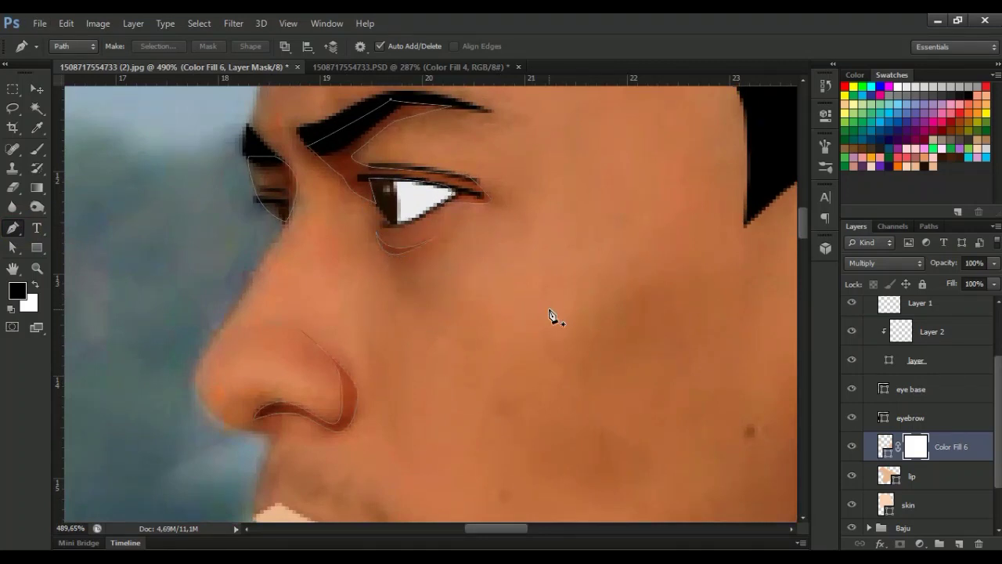
# Undo the closure and reshape the curve of the under-eye shadow
pyautogui.hotkey('ctrl', 'alt', 'z')
pyautogui.hotkey('ctrl', 'alt', 'z')
pyautogui.moveTo(376, 233); pyautogui.dragTo(399, 254)
pyautogui.click(377, 235)
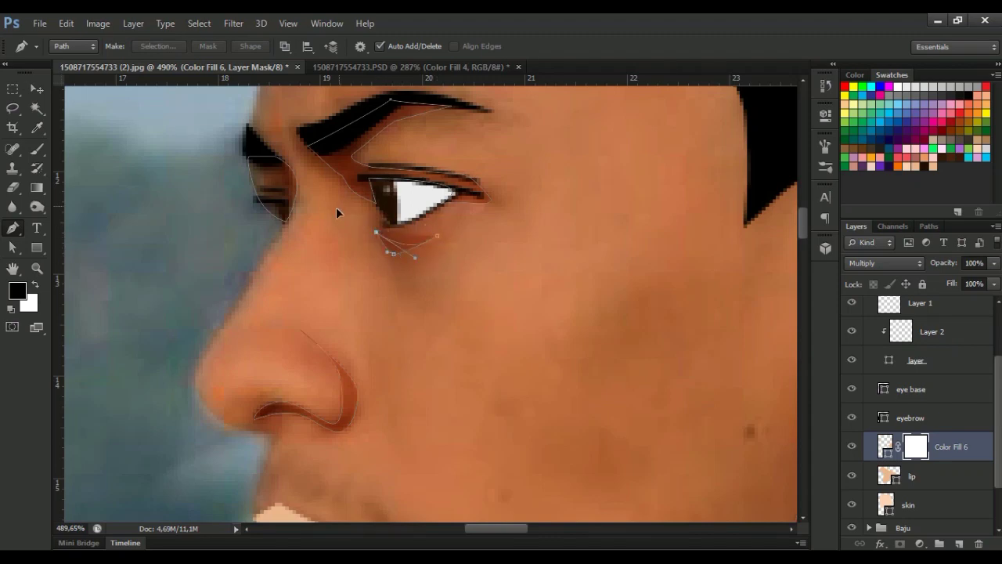
pyautogui.scroll(-5, 601, 354)
pyautogui.scroll(5, 472, 337)
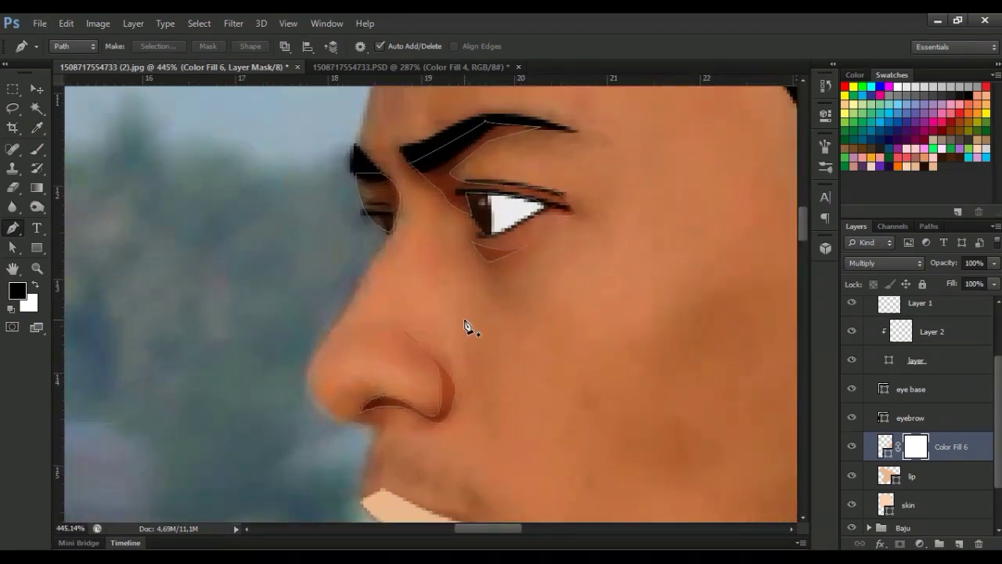
pyautogui.scroll(-5, 485, 368)
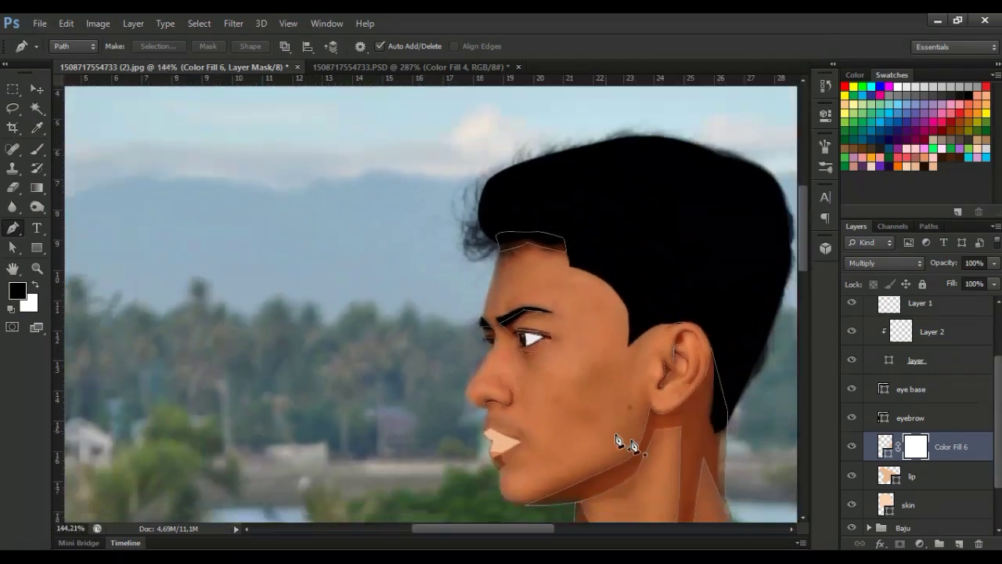
pyautogui.scroll(2, 912, 423)
# Switch to the Path Selection tool and set the skin layer to Normal blending
pyautogui.click(908, 311)
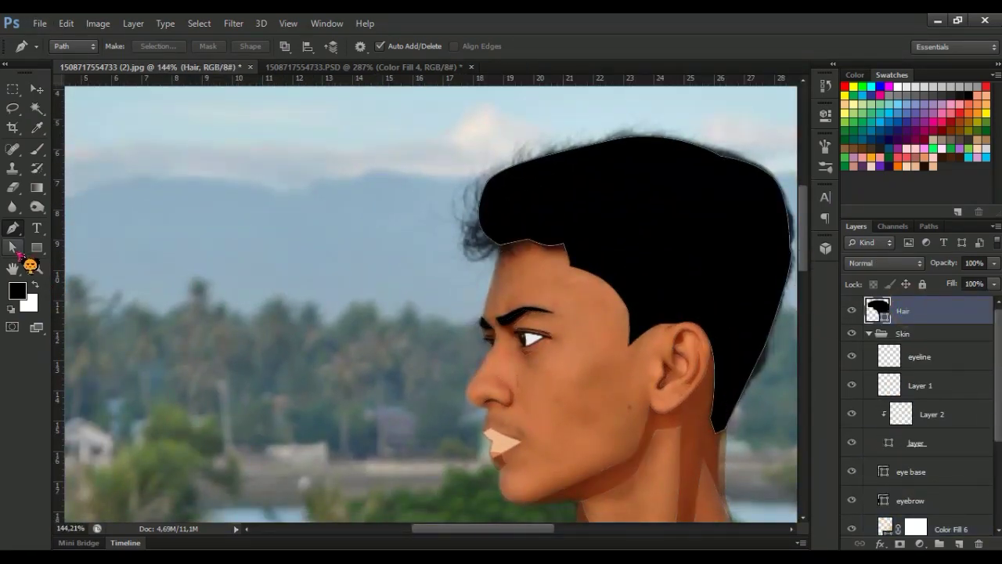
pyautogui.click(13, 248)
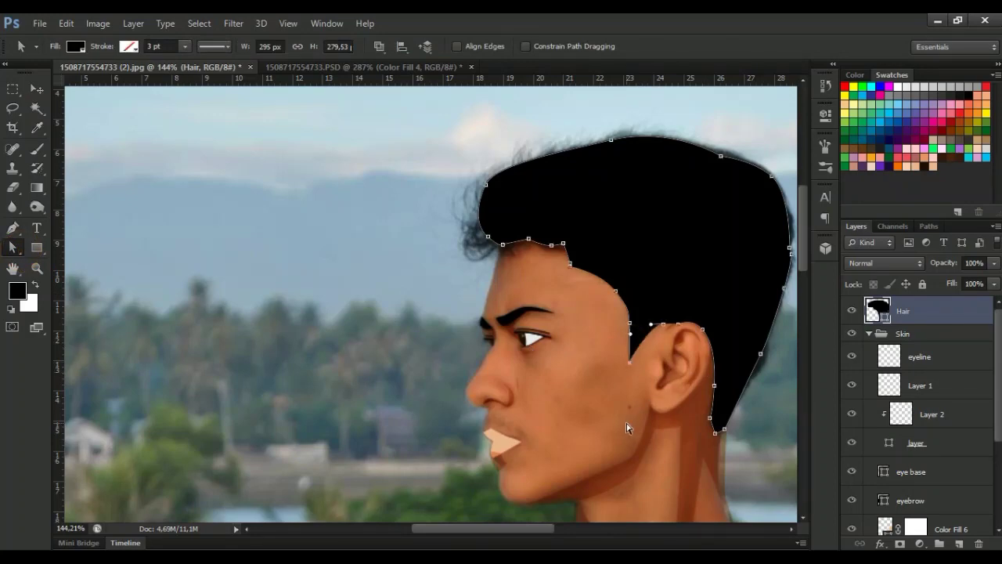
pyautogui.scroll(-1, 626, 428)
pyautogui.scroll(-3, 929, 469)
pyautogui.click(908, 492)
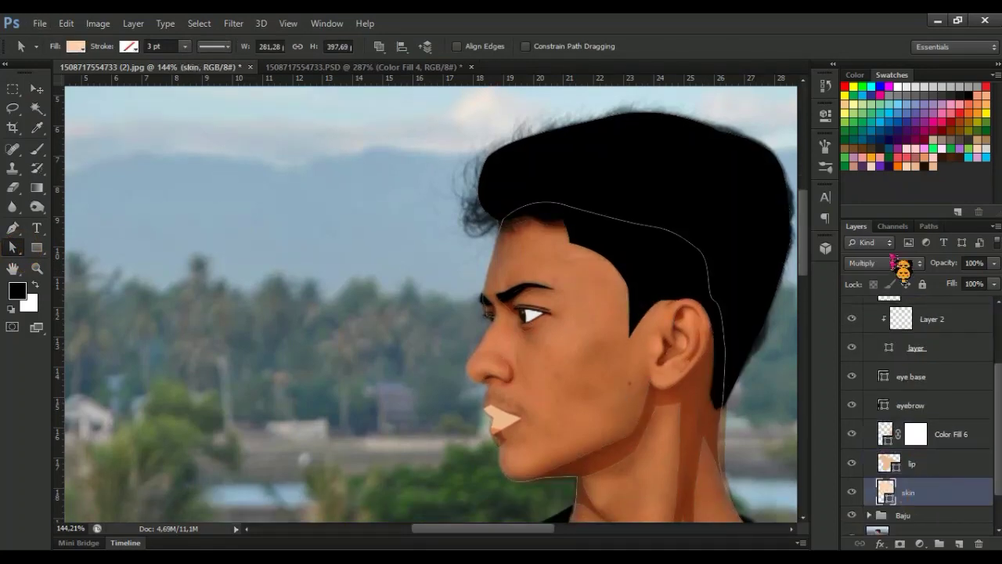
pyautogui.click(885, 263)
pyautogui.click(865, 36)
pyautogui.moveTo(530, 538); pyautogui.dragTo(543, 538)
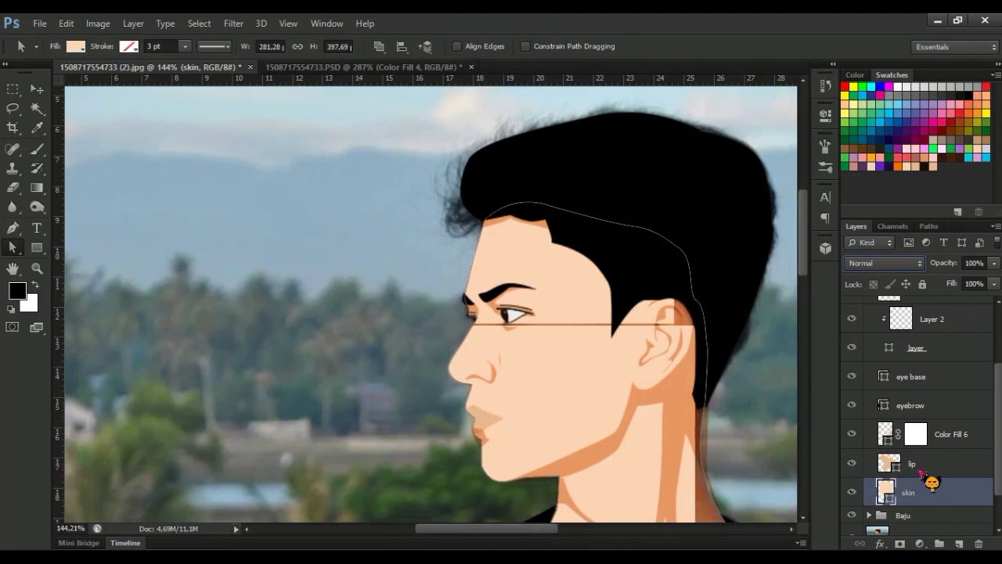
# Set Color Fill 6 to Normal blending for flat cartoon shading
pyautogui.click(952, 470)
pyautogui.click(960, 438)
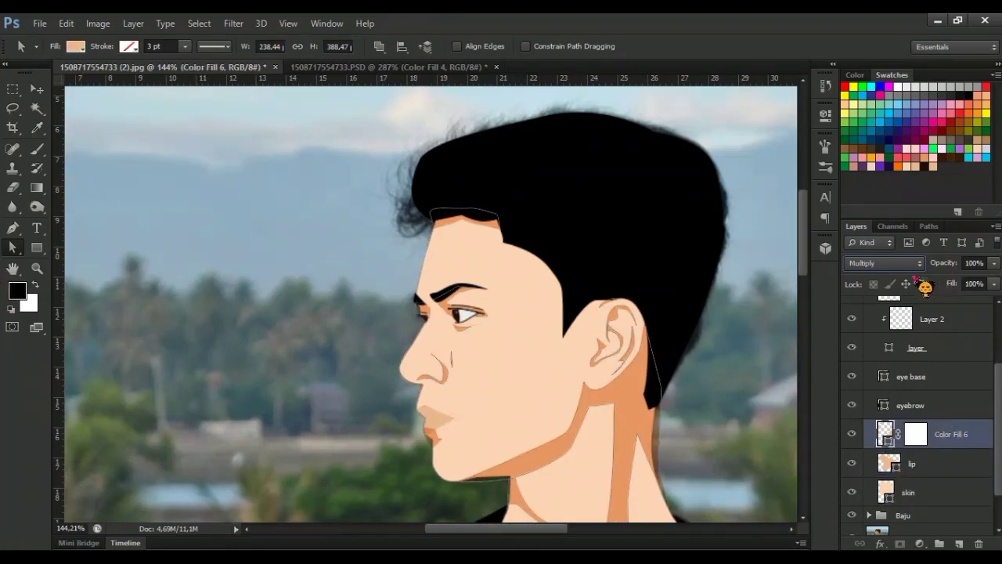
pyautogui.click(885, 263)
pyautogui.click(865, 35)
pyautogui.scroll(-3, 814, 293)
pyautogui.scroll(-1, 819, 300)
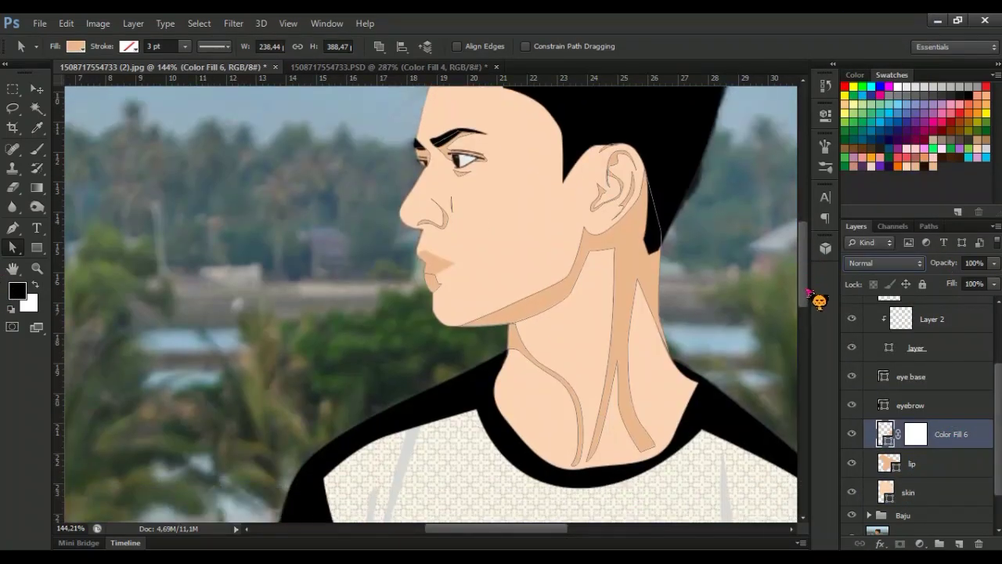
pyautogui.scroll(5, 371, 311)
# Create the Color Fill 7 lip shape and give it the darker lip tone c69168
pyautogui.click(16, 247)
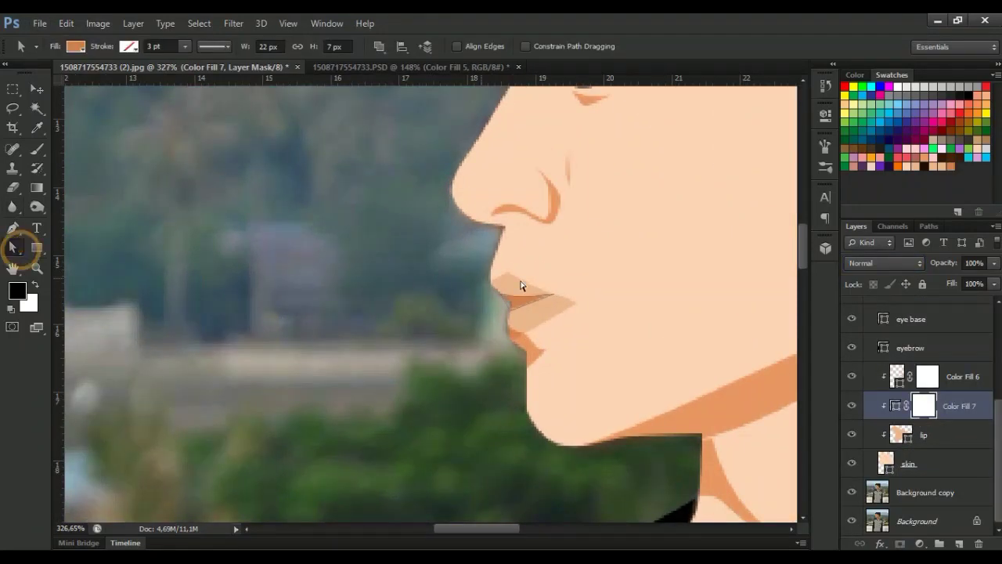
pyautogui.click(550, 293)
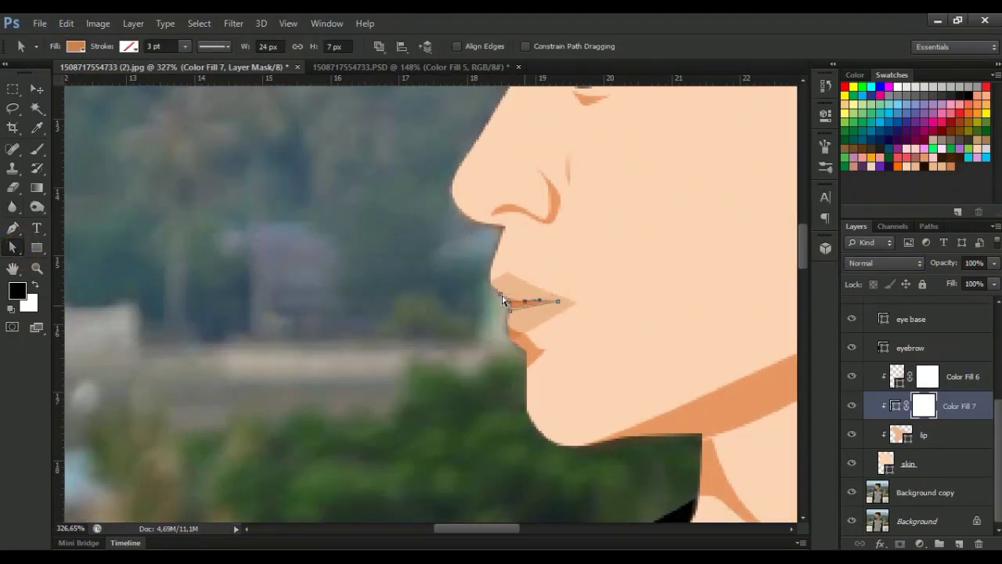
pyautogui.click(775, 450)
pyautogui.click(906, 425)
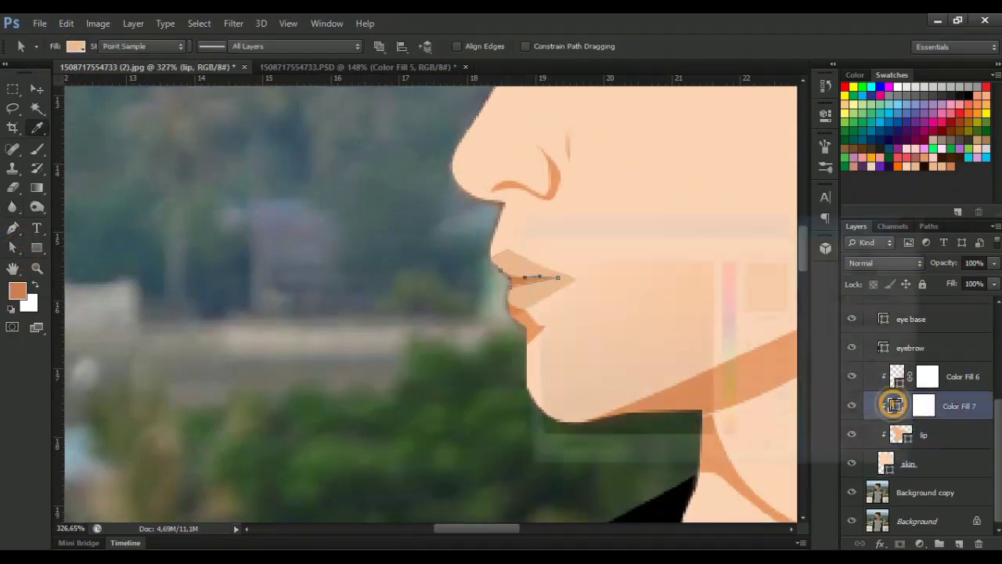
pyautogui.doubleClick(895, 465)
pyautogui.click(518, 265)
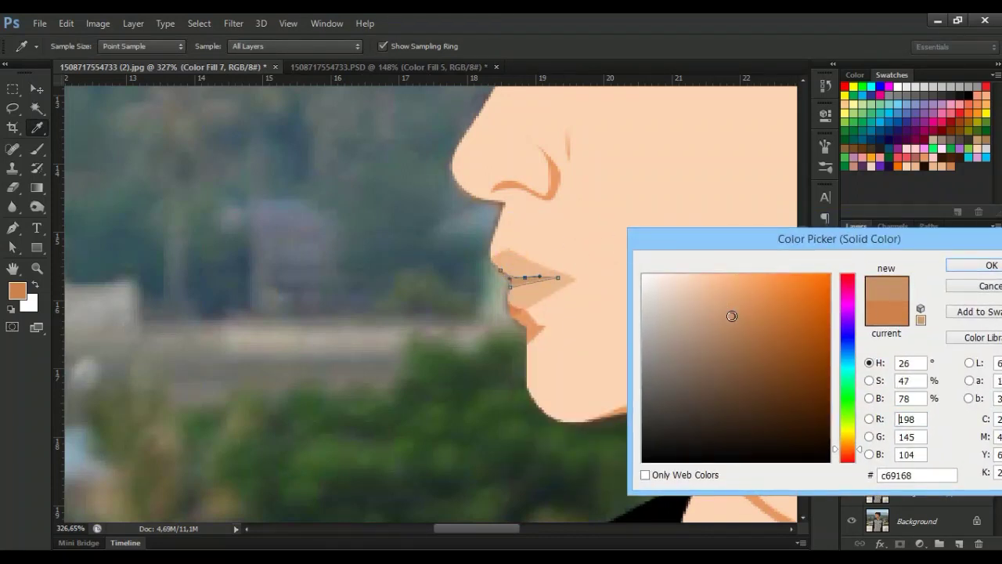
pyautogui.click(969, 266)
# Set Color Fill 6's blend mode back to Multiply
pyautogui.click(939, 441)
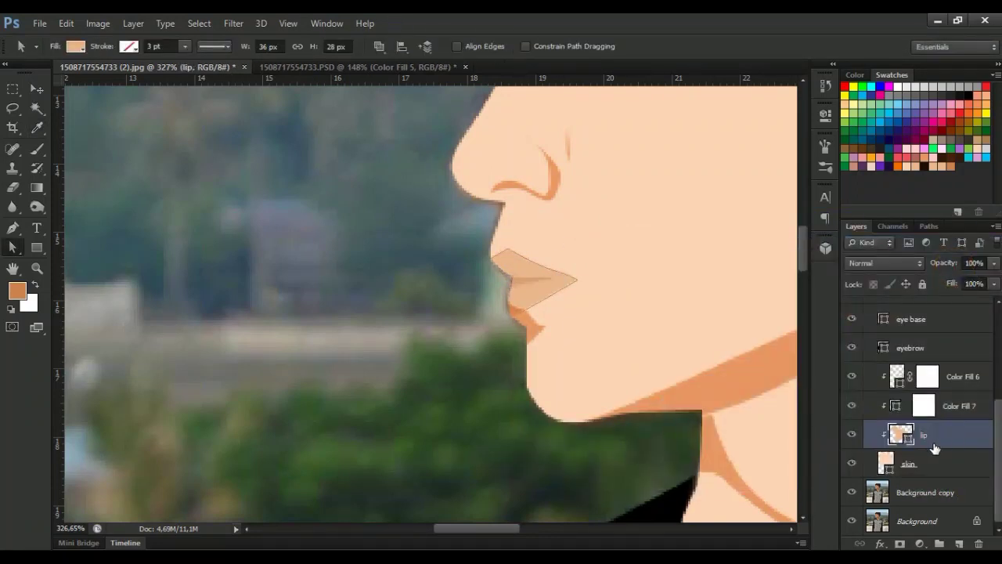
pyautogui.click(924, 406)
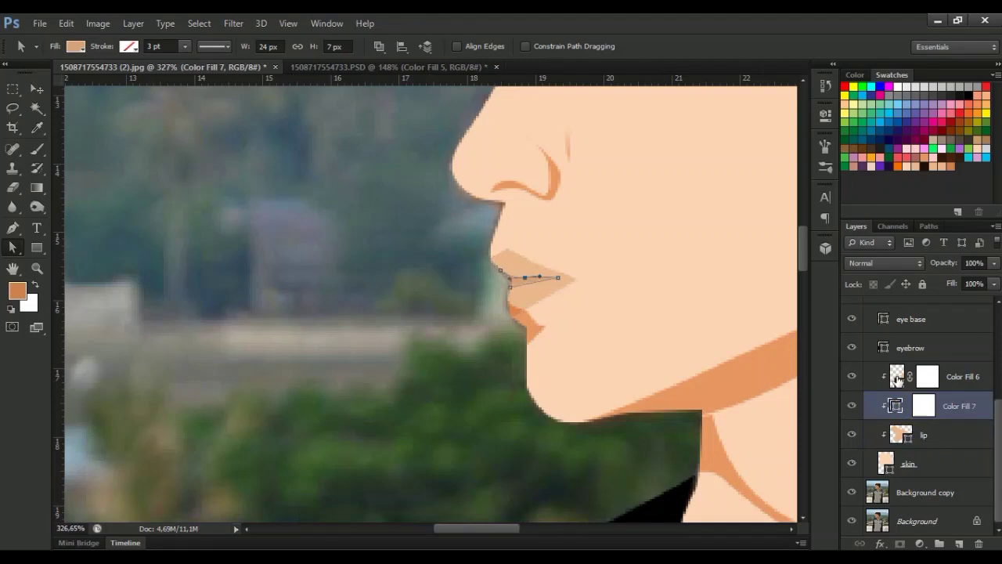
pyautogui.doubleClick(897, 377)
pyautogui.click(991, 266)
pyautogui.click(885, 263)
pyautogui.click(861, 18)
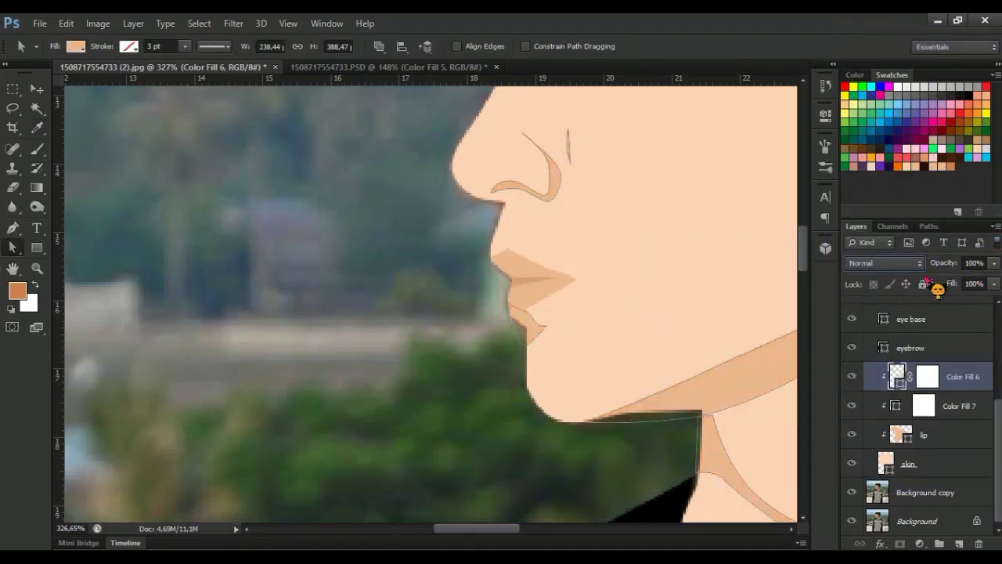
# Select the skin layer and preview its blend modes
pyautogui.scroll(1, 924, 439)
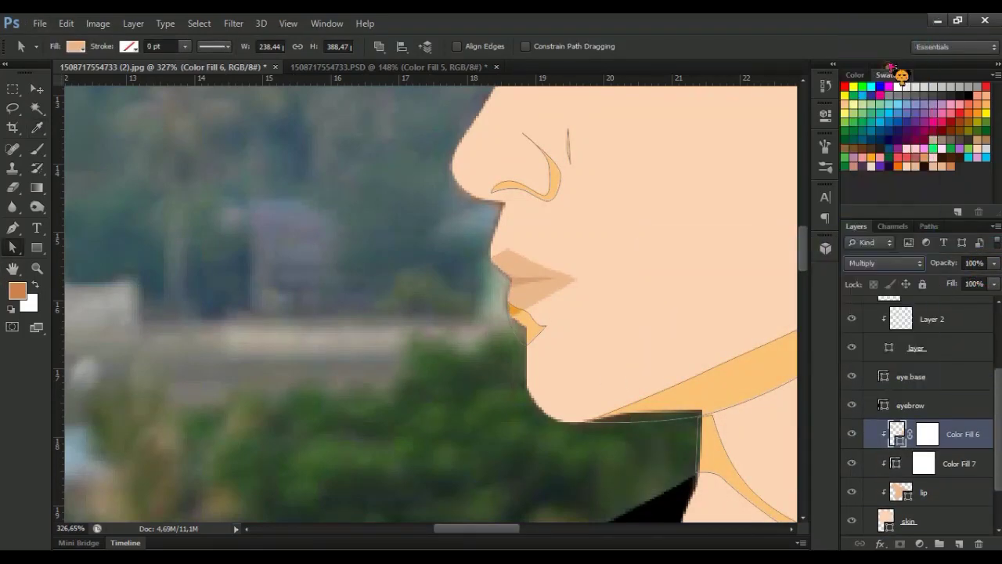
pyautogui.click(932, 522)
pyautogui.click(885, 263)
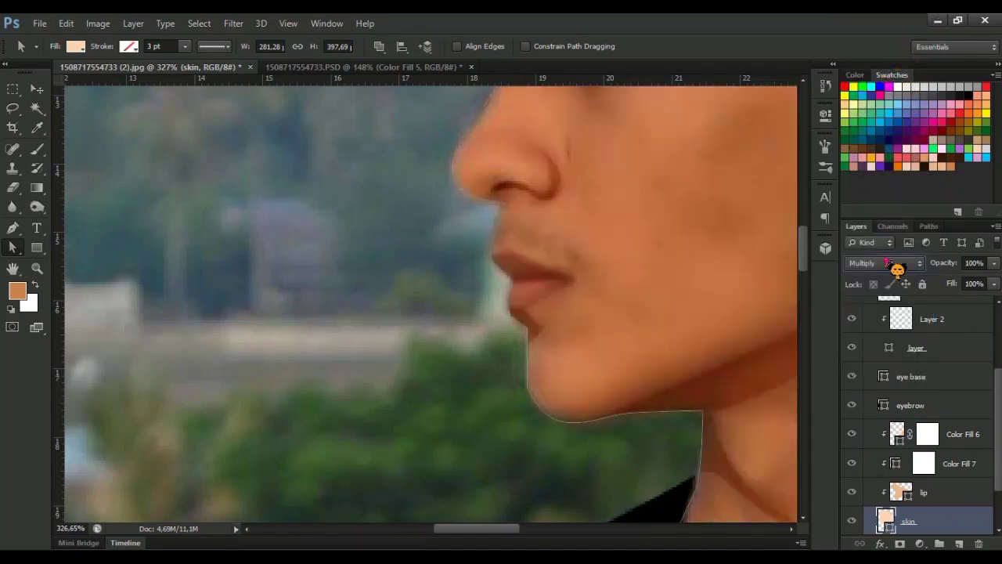
# Keep the skin layer on Normal blending
pyautogui.click(871, 35)
pyautogui.scroll(-5, 506, 474)
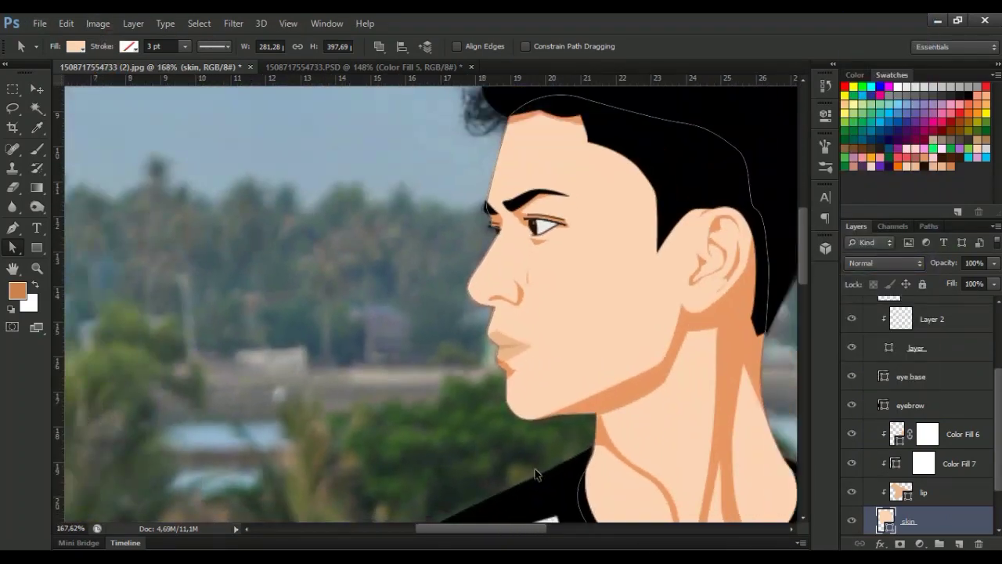
pyautogui.scroll(2, 751, 360)
pyautogui.scroll(2, 752, 360)
pyautogui.scroll(3, 924, 391)
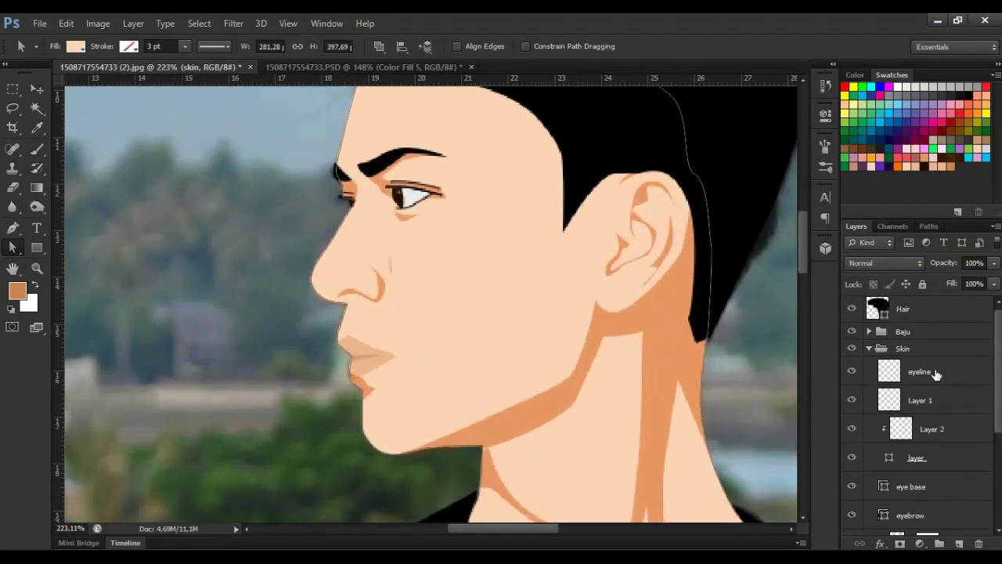
# Add a new Layer 3 above eye base and clip it to the layer below
pyautogui.click(933, 429)
pyautogui.click(852, 457)
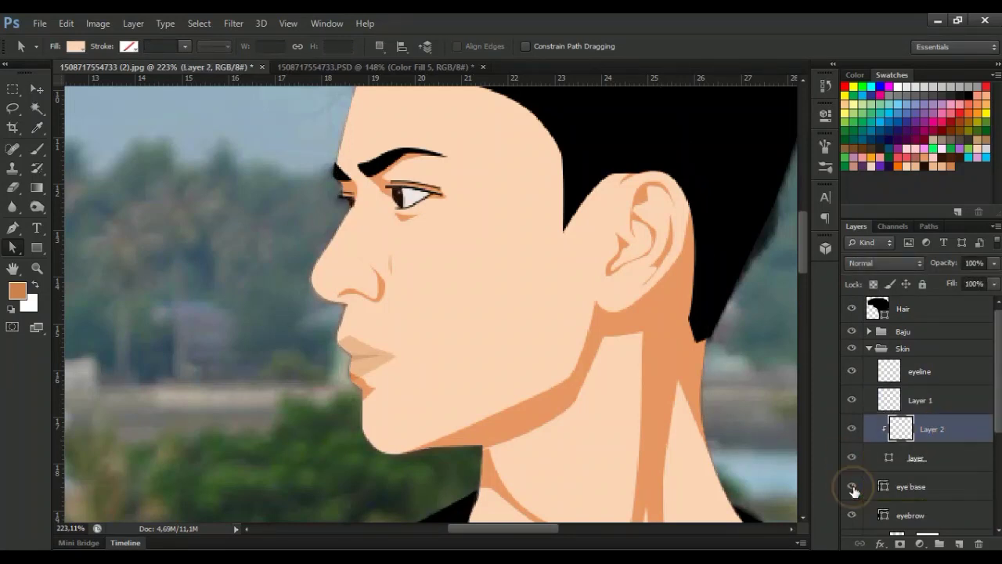
pyautogui.click(861, 486)
pyautogui.click(960, 544)
pyautogui.click(134, 23)
pyautogui.click(196, 213)
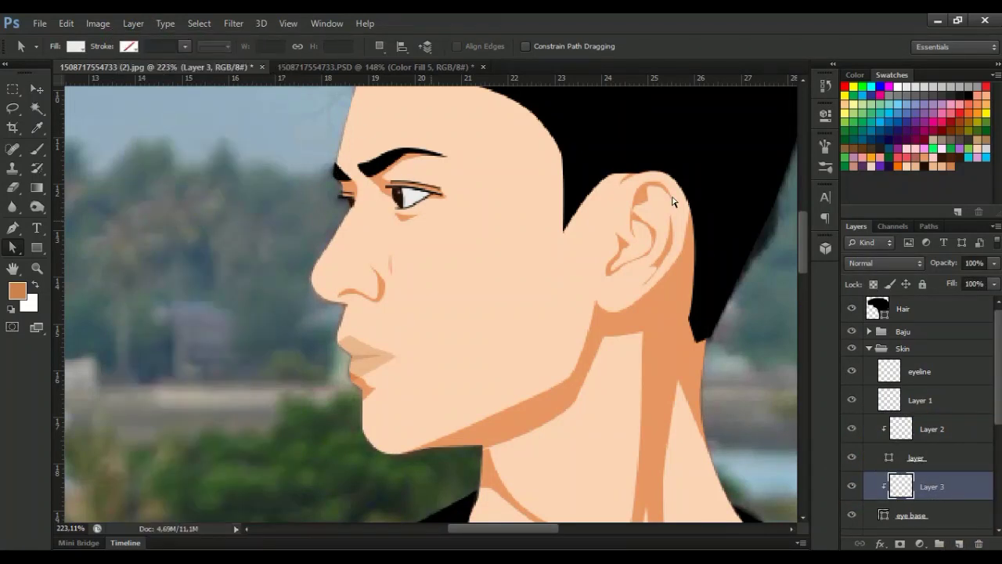
# Set up a light grey brush on Layer 3 for painting the eye white
pyautogui.doubleClick(883, 515)
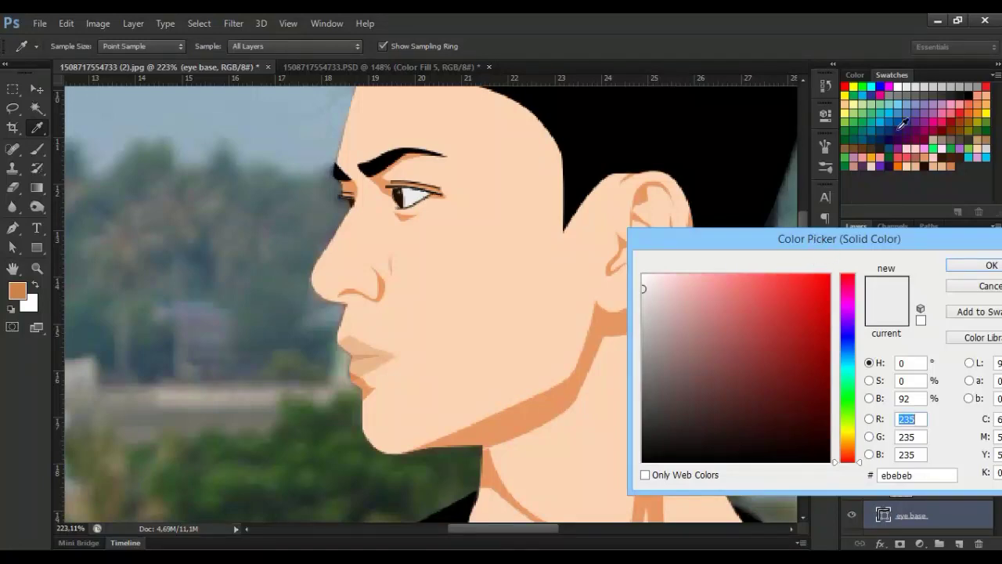
pyautogui.click(936, 486)
pyautogui.click(37, 149)
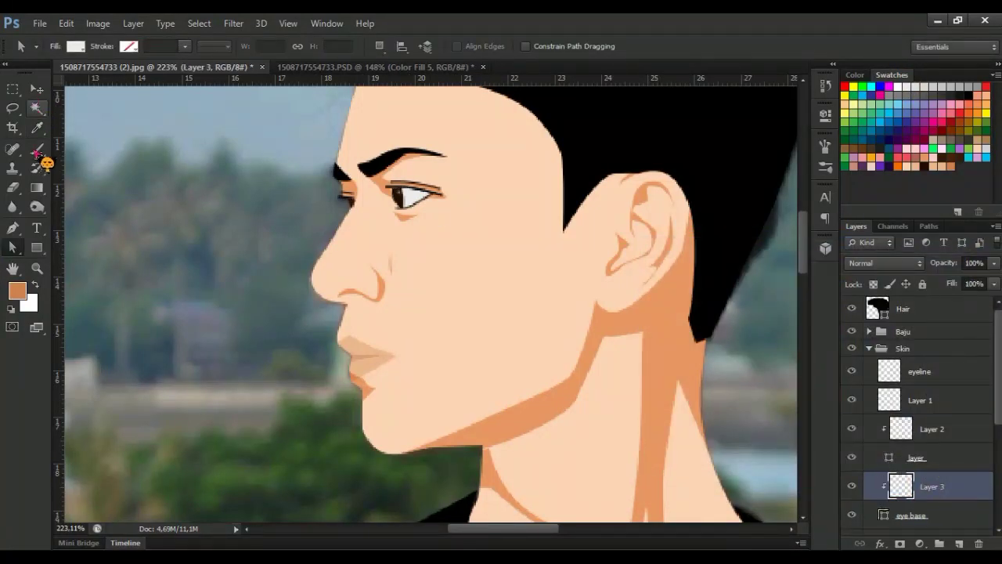
pyautogui.click(927, 86)
pyautogui.click(936, 486)
pyautogui.scroll(3, 494, 234)
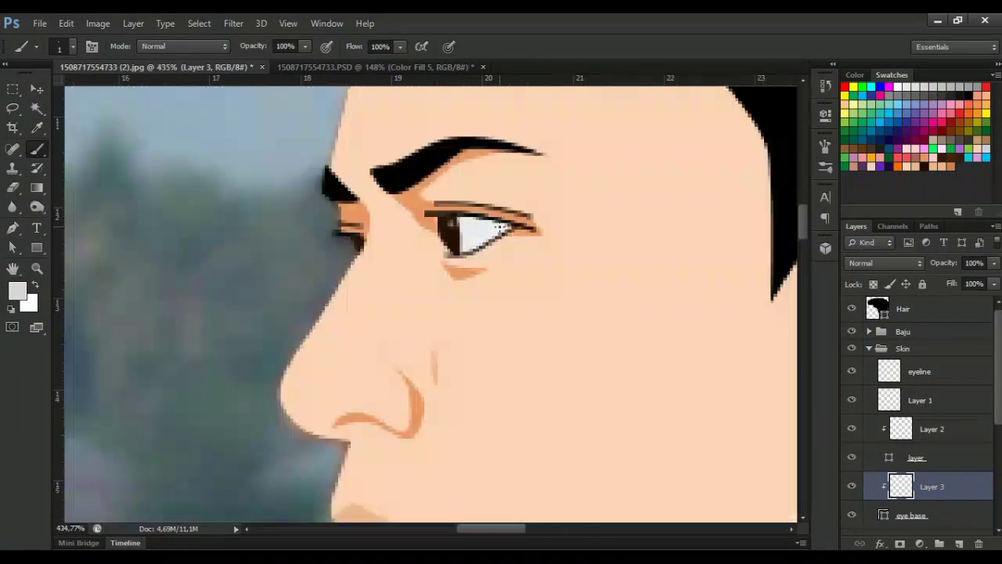
pyautogui.rightClick(495, 235)
pyautogui.press('Return')
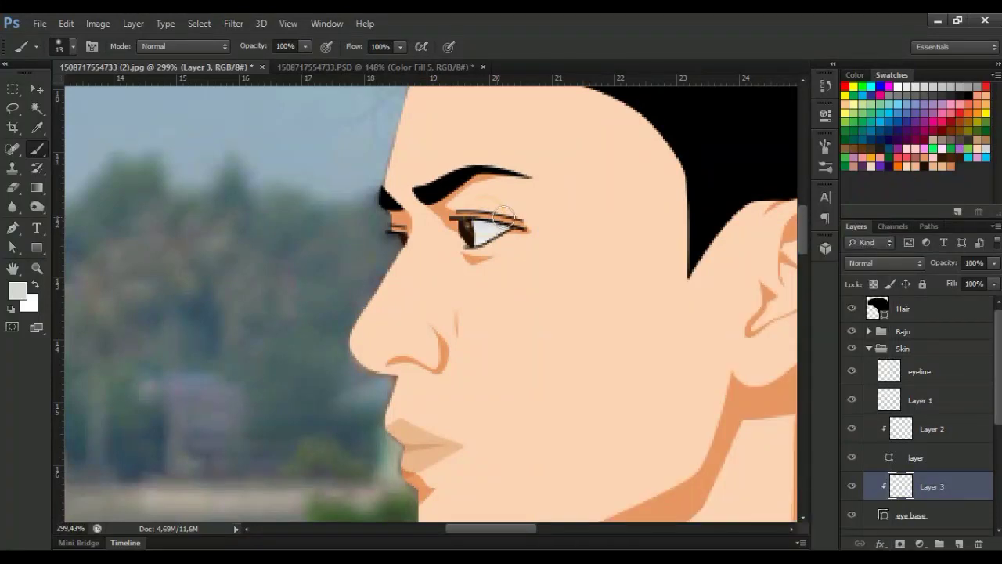
pyautogui.scroll(-3, 584, 295)
pyautogui.scroll(-4, 584, 295)
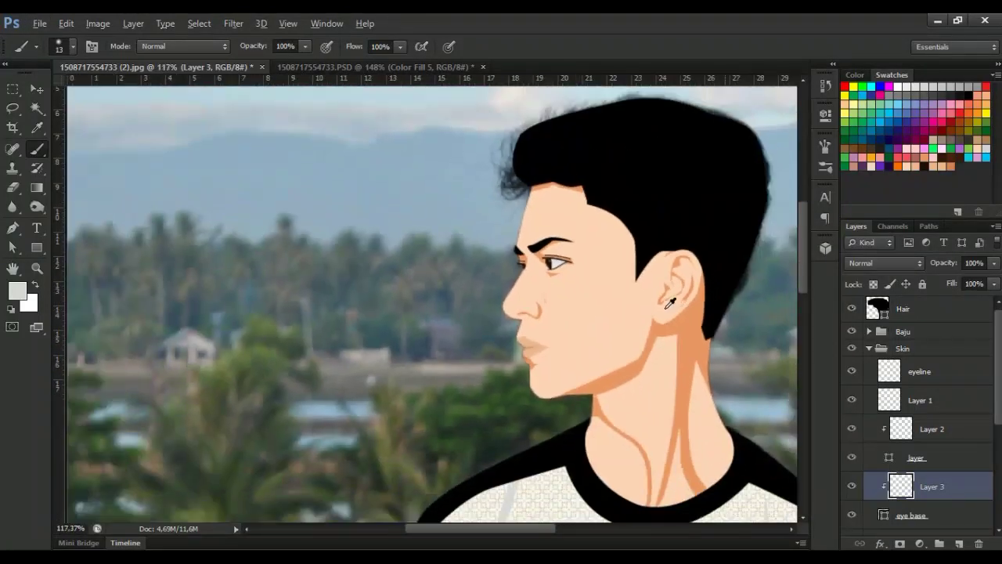
pyautogui.scroll(-3, 861, 477)
# Sample the photo's lip colour with the eyedropper and save it as a swatch
pyautogui.doubleClick(900, 458)
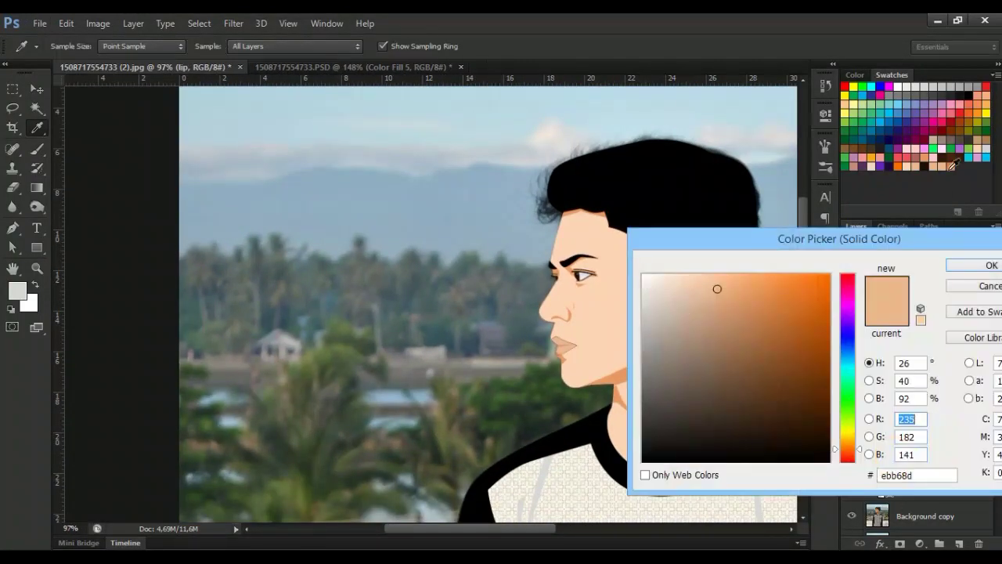
pyautogui.click(969, 263)
pyautogui.click(853, 487)
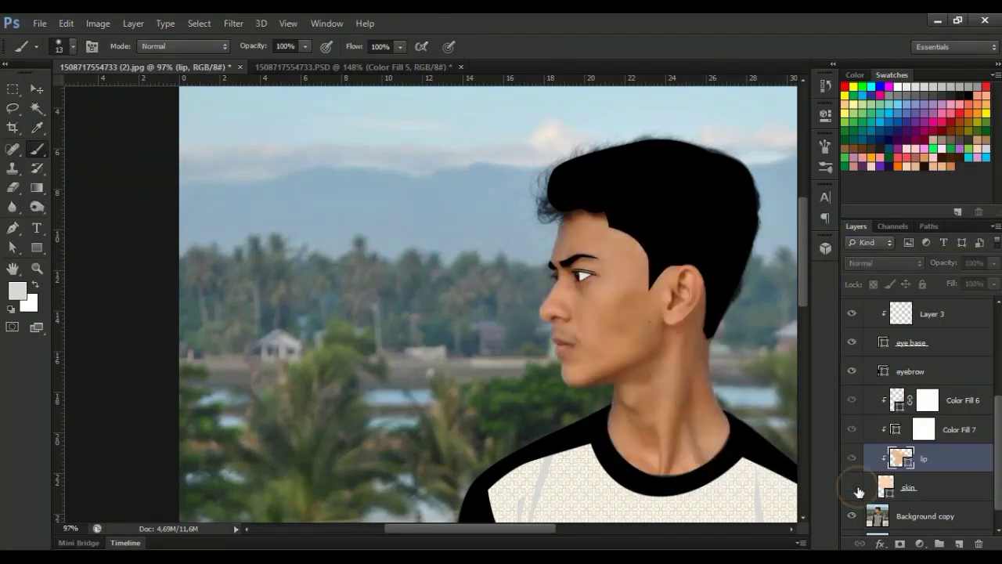
pyautogui.click(858, 490)
pyautogui.press('i')
pyautogui.click(563, 349)
pyautogui.click(957, 203)
pyautogui.press('Return')
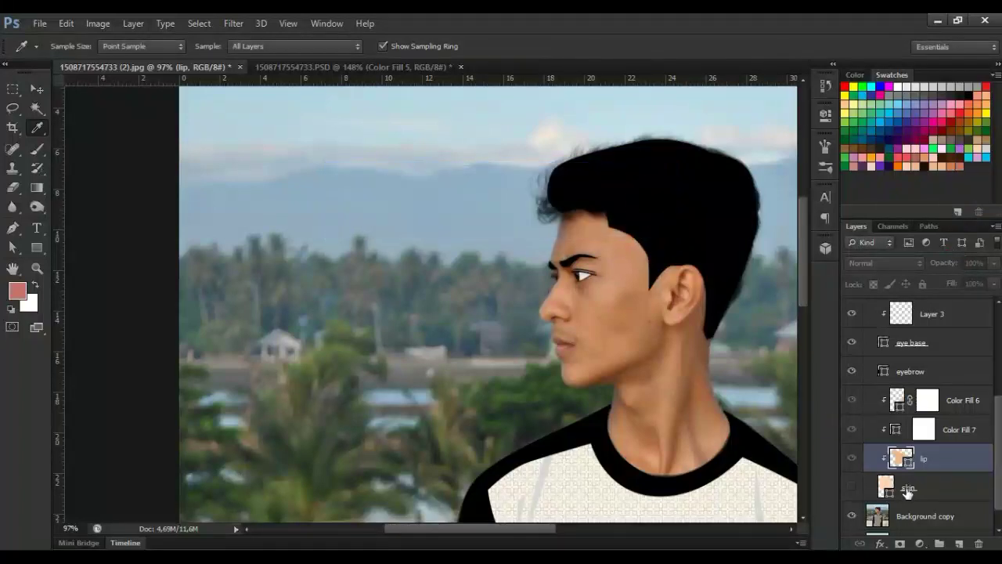
pyautogui.click(858, 490)
# Set the lip fill to a pale pink based on the sampled colour
pyautogui.doubleClick(901, 458)
pyautogui.click(964, 163)
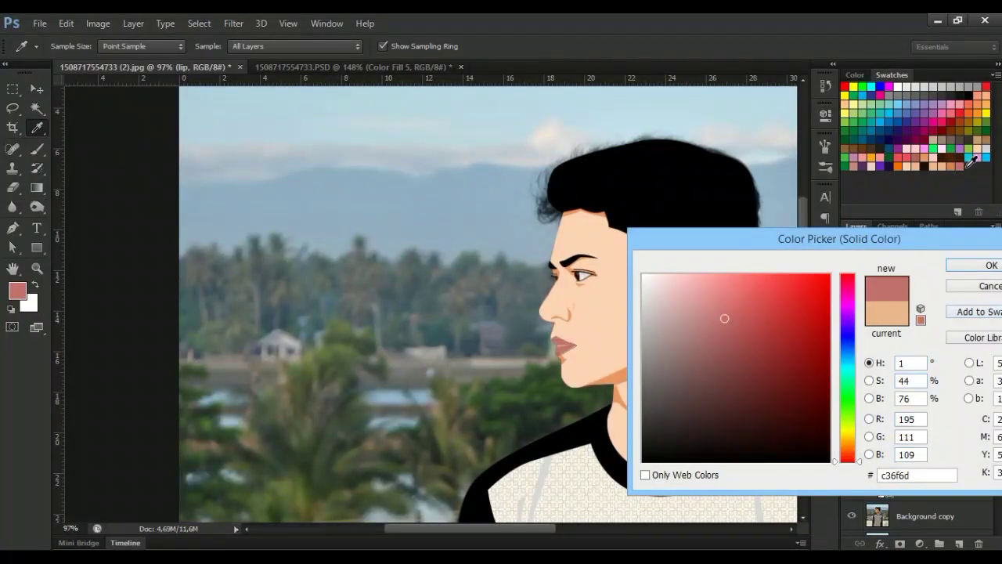
pyautogui.moveTo(707, 300); pyautogui.dragTo(681, 283)
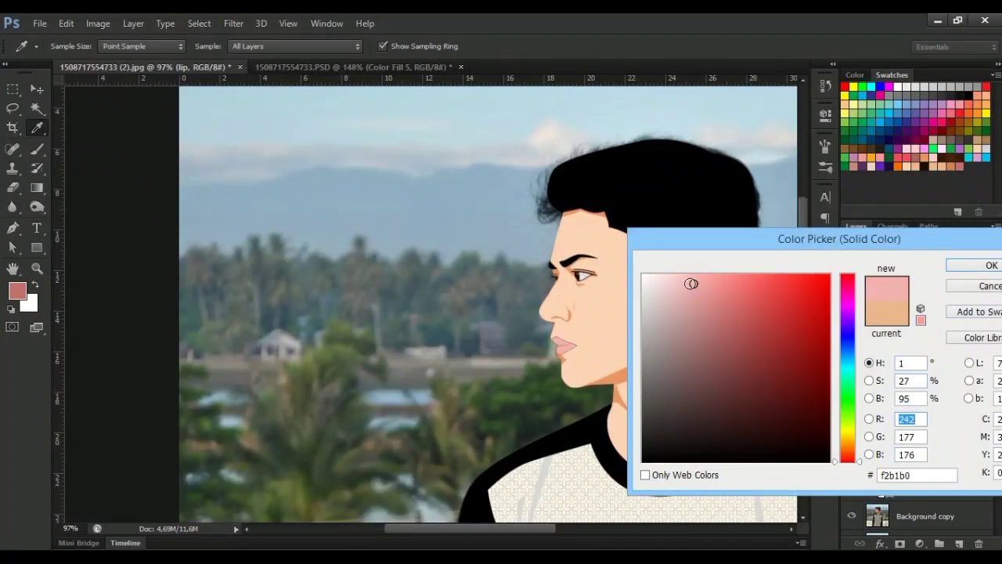
pyautogui.click(921, 321)
pyautogui.click(971, 265)
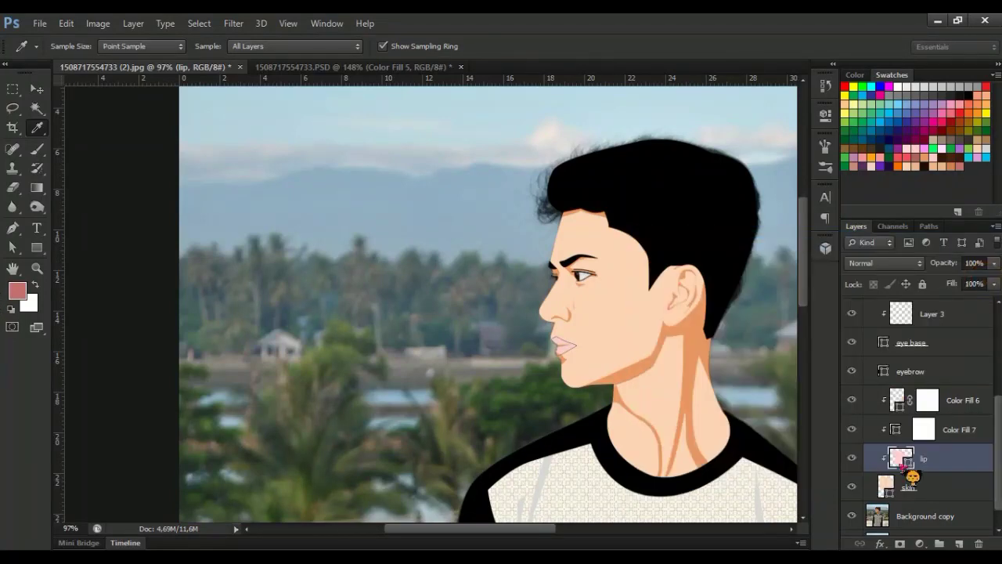
# Recolour the lip fill to soft peach #daa982
pyautogui.doubleClick(901, 458)
pyautogui.click(749, 290)
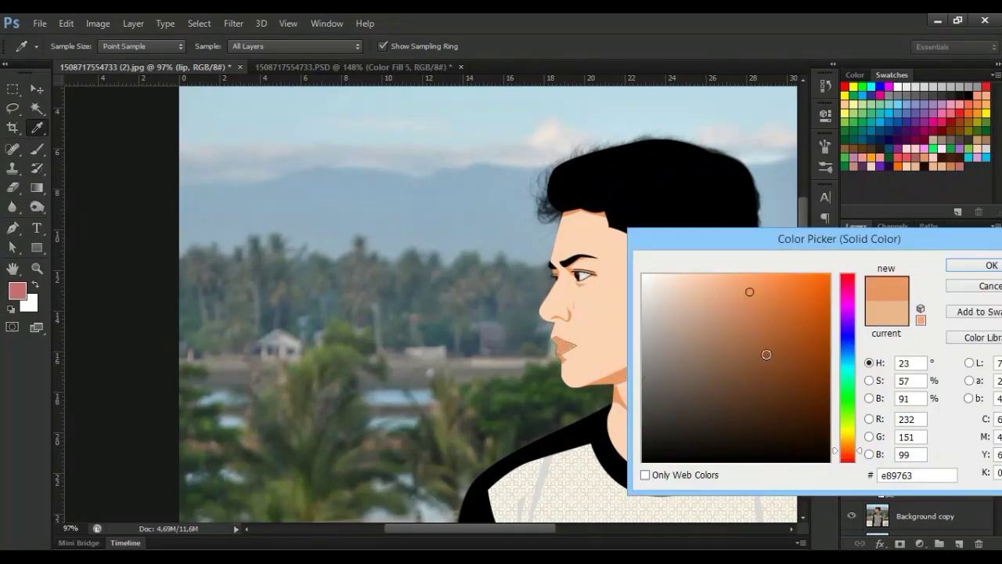
pyautogui.moveTo(828, 240); pyautogui.dragTo(833, 259)
pyautogui.click(705, 290)
pyautogui.click(725, 313)
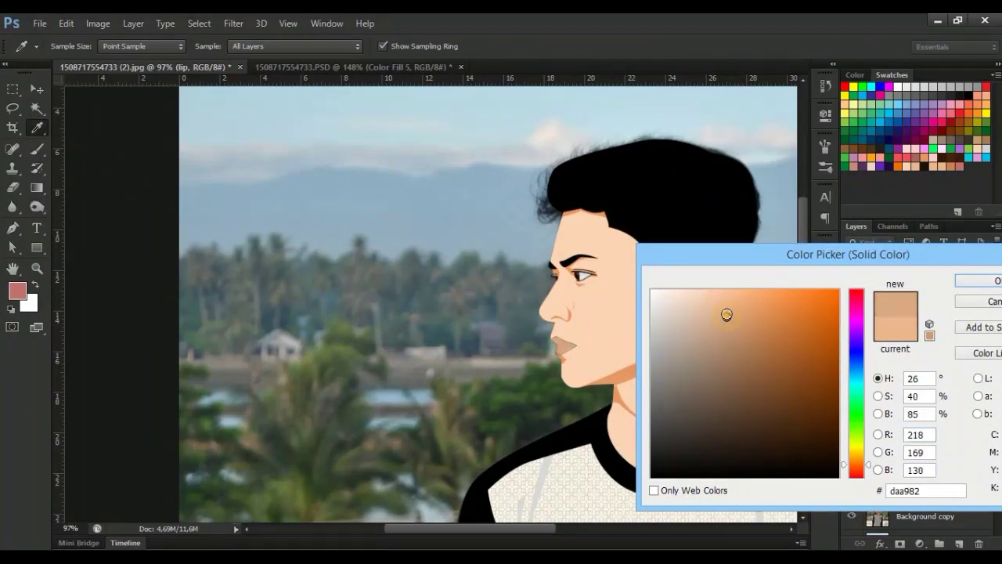
pyautogui.press('Return')
pyautogui.click(919, 509)
pyautogui.scroll(1, 619, 320)
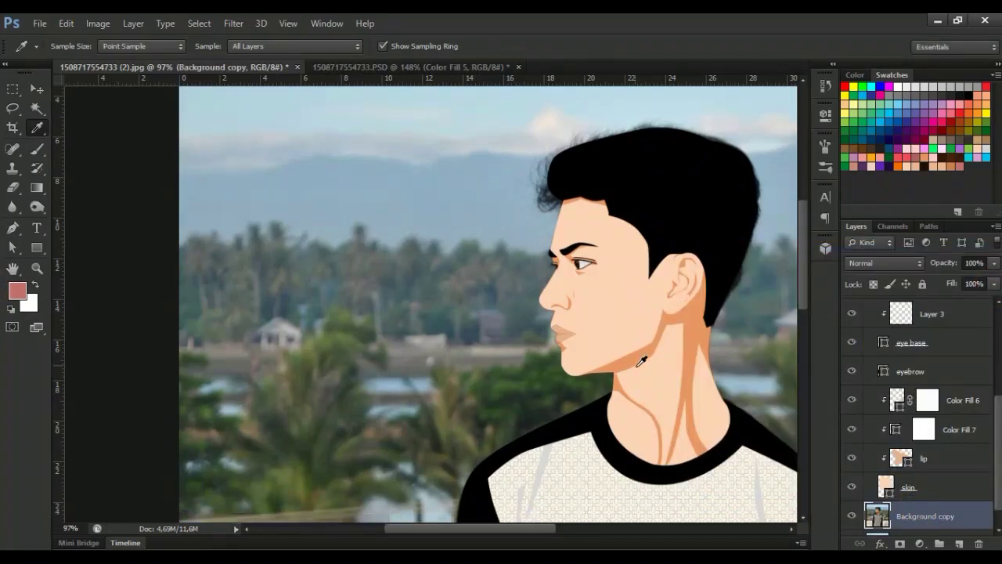
pyautogui.scroll(2, 611, 317)
# On Color Fill 6, move the lip-corner anchor and bend the curve below the lower lip
pyautogui.click(899, 429)
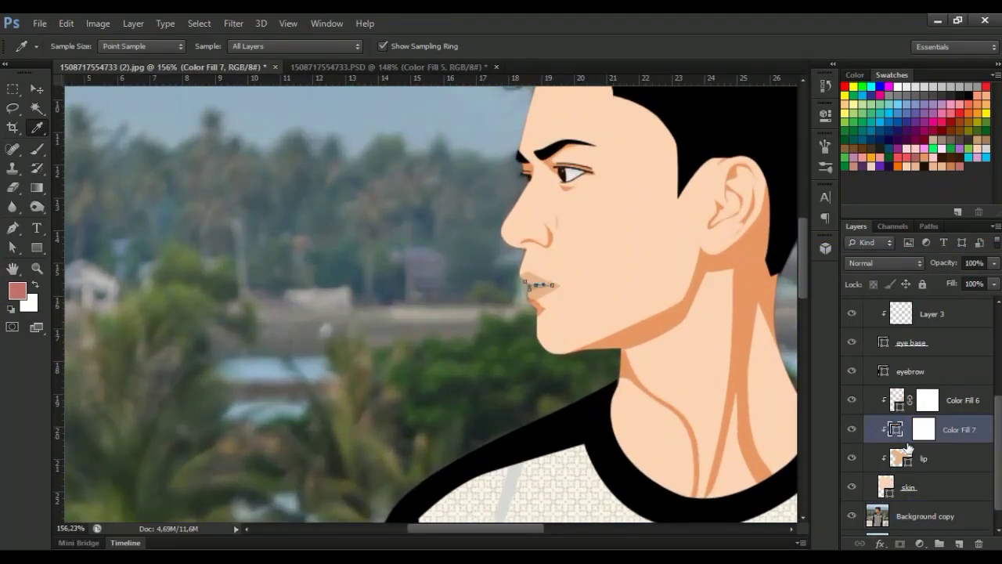
pyautogui.click(898, 400)
pyautogui.scroll(4, 417, 269)
pyautogui.scroll(-2, 343, 292)
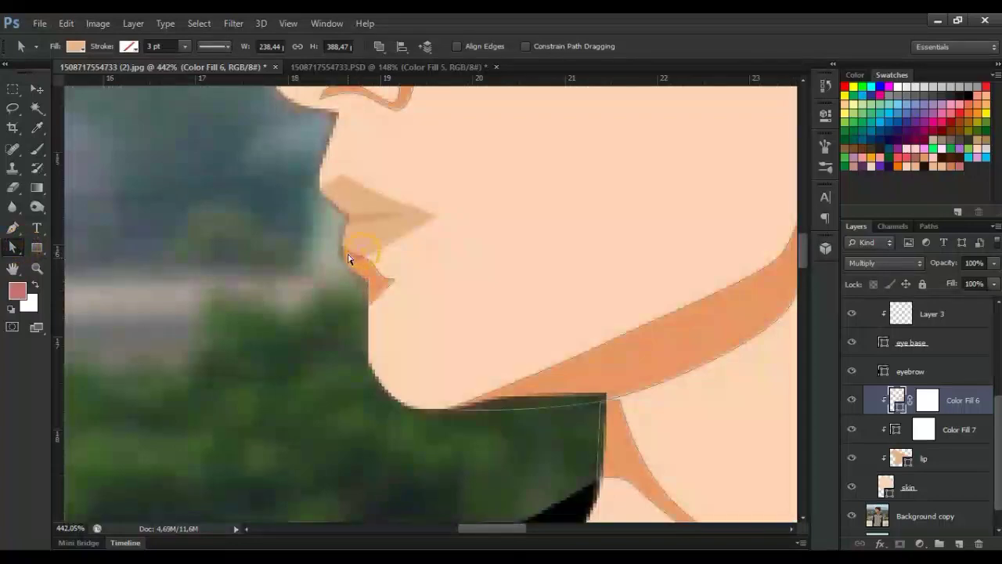
pyautogui.moveTo(352, 256); pyautogui.dragTo(373, 263)
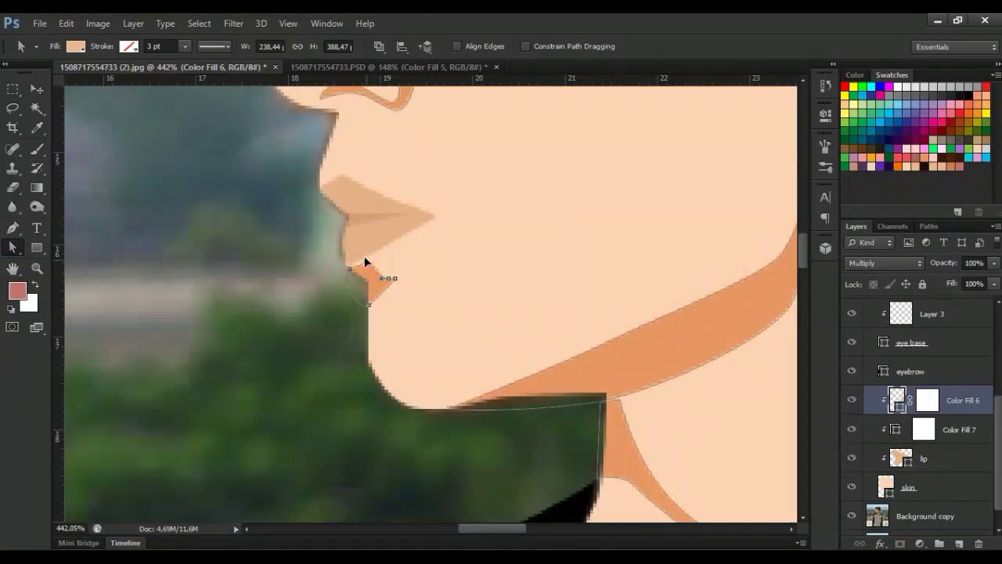
pyautogui.click(364, 260)
pyautogui.moveTo(378, 285); pyautogui.dragTo(383, 295)
# Reselect Color Fill 6 and open the shading path's context menu, then dismiss it
pyautogui.scroll(-3, 684, 419)
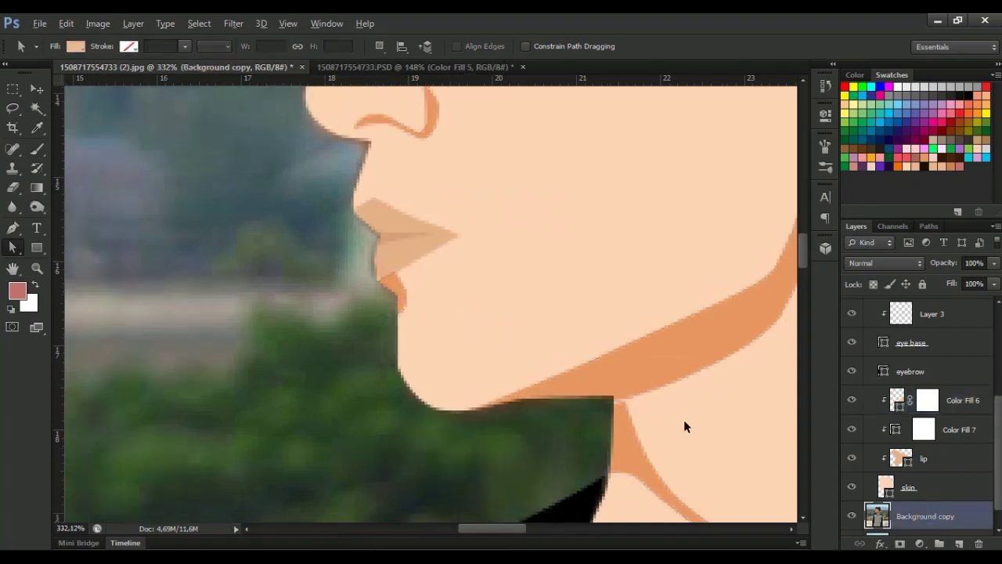
pyautogui.scroll(-5, 683, 420)
pyautogui.scroll(5, 684, 420)
pyautogui.click(896, 430)
pyautogui.click(897, 400)
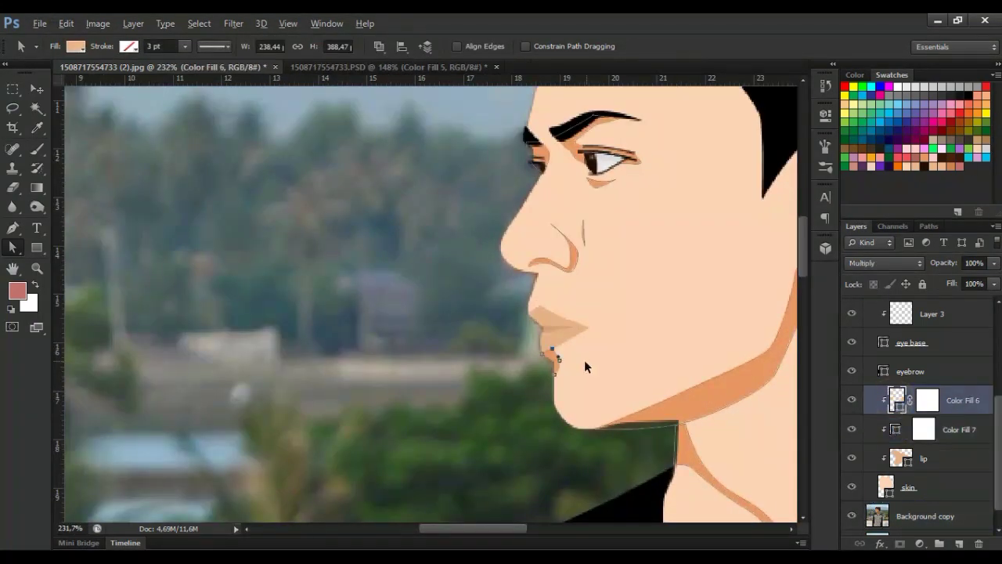
pyautogui.scroll(2, 584, 359)
pyautogui.rightClick(537, 347)
pyautogui.press('Escape')
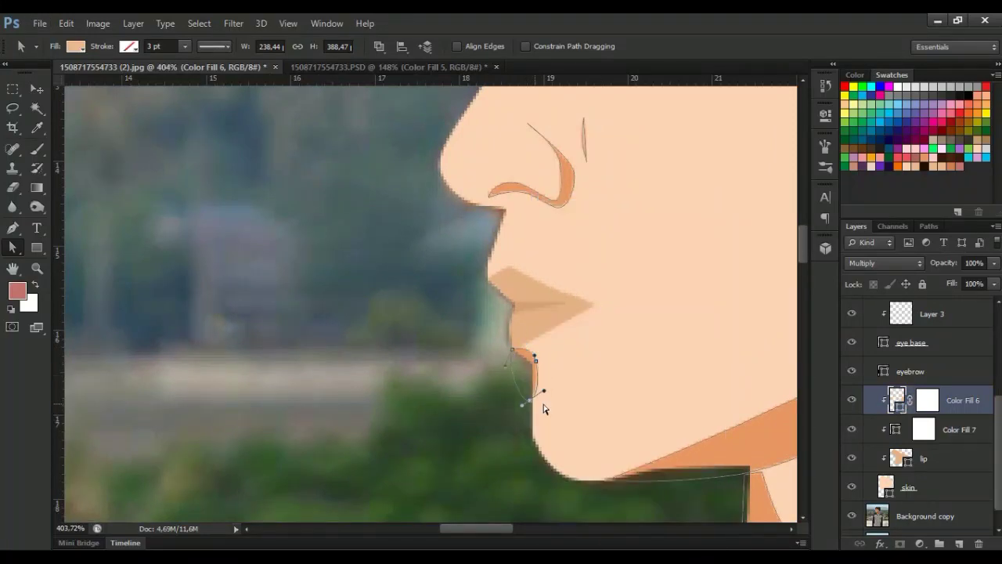
pyautogui.scroll(-3, 544, 408)
# Delete the orange shading subpath beneath the lower lip on Color Fill 6
pyautogui.click(893, 516)
pyautogui.scroll(3, 573, 414)
pyautogui.scroll(2, 573, 414)
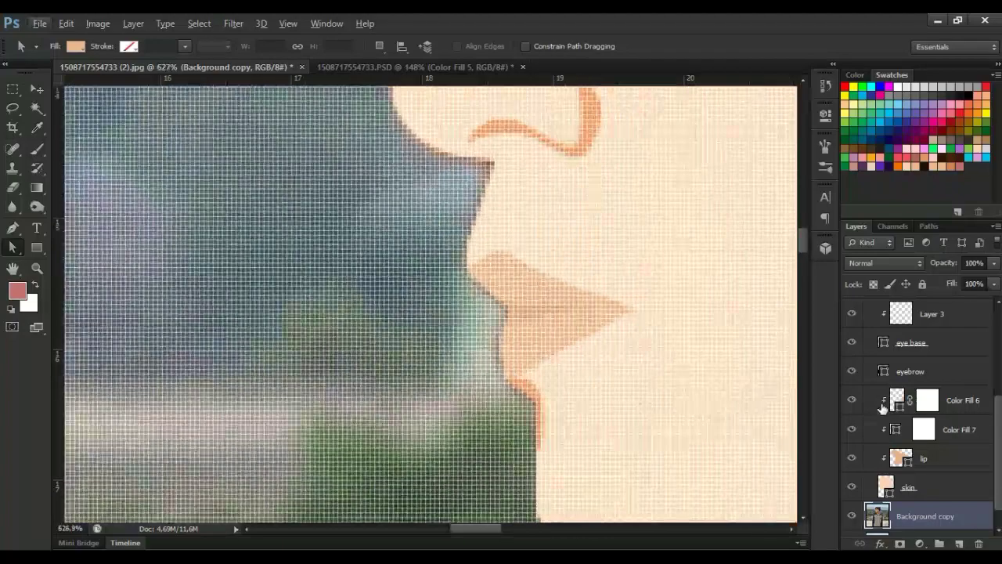
pyautogui.click(882, 404)
pyautogui.scroll(-3, 563, 397)
pyautogui.scroll(2, 544, 389)
pyautogui.rightClick(537, 390)
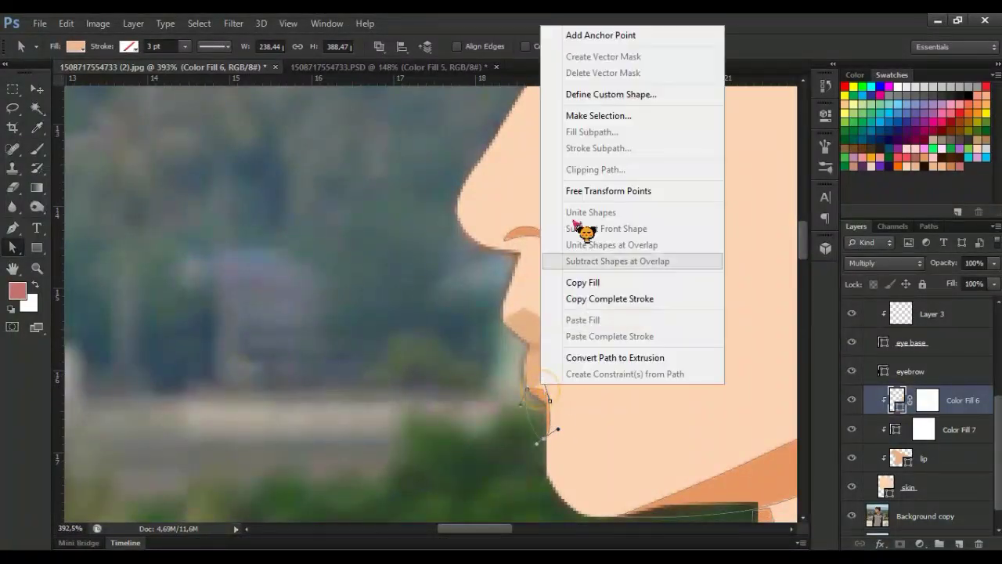
pyautogui.click(577, 228)
# Select the skin layer and pan out to view the whole figure
pyautogui.click(908, 487)
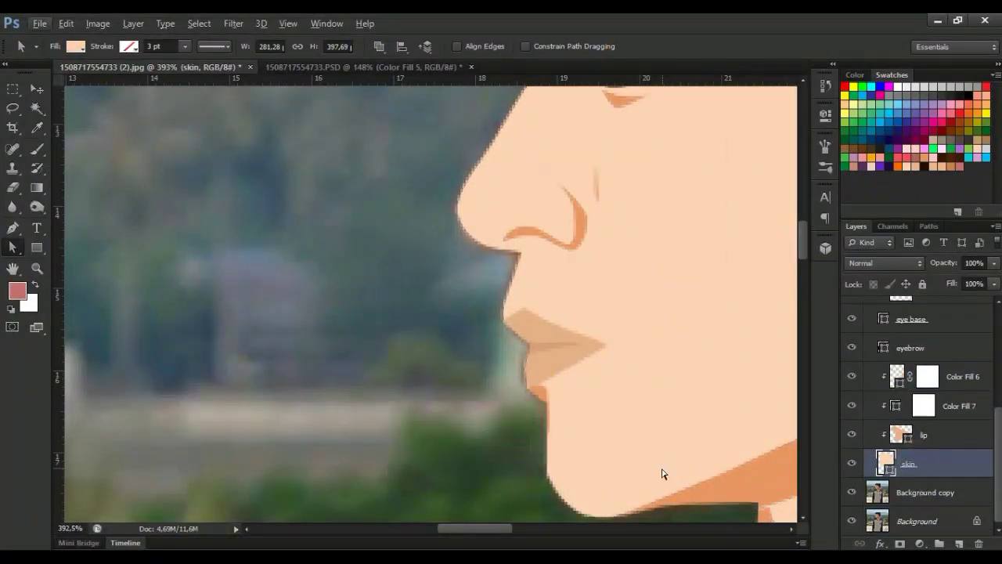
pyautogui.scroll(-5, 572, 485)
pyautogui.scroll(-2, 573, 476)
pyautogui.scroll(-1, 573, 482)
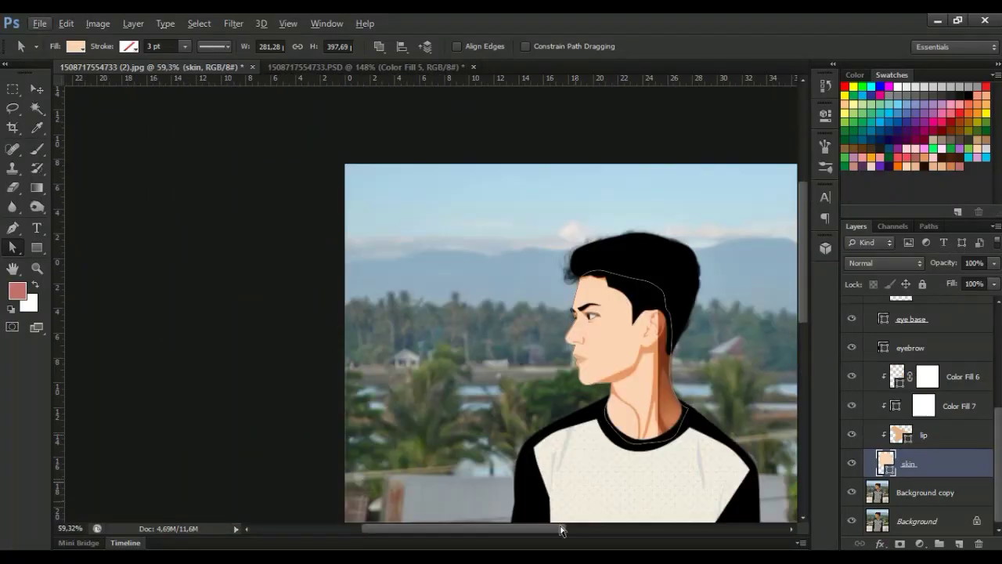
pyautogui.moveTo(548, 529); pyautogui.dragTo(626, 528)
pyautogui.scroll(-1, 622, 378)
# Apply Crystallize with cell size 35 to all of Background copy, then deselect
pyautogui.click(924, 491)
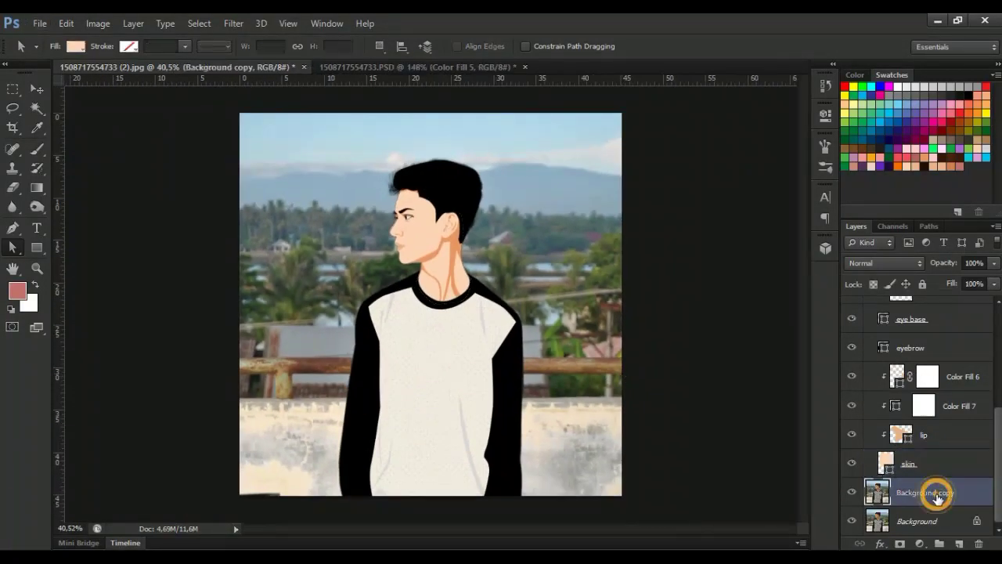
pyautogui.hotkey('ctrl', 'a')
pyautogui.click(234, 23)
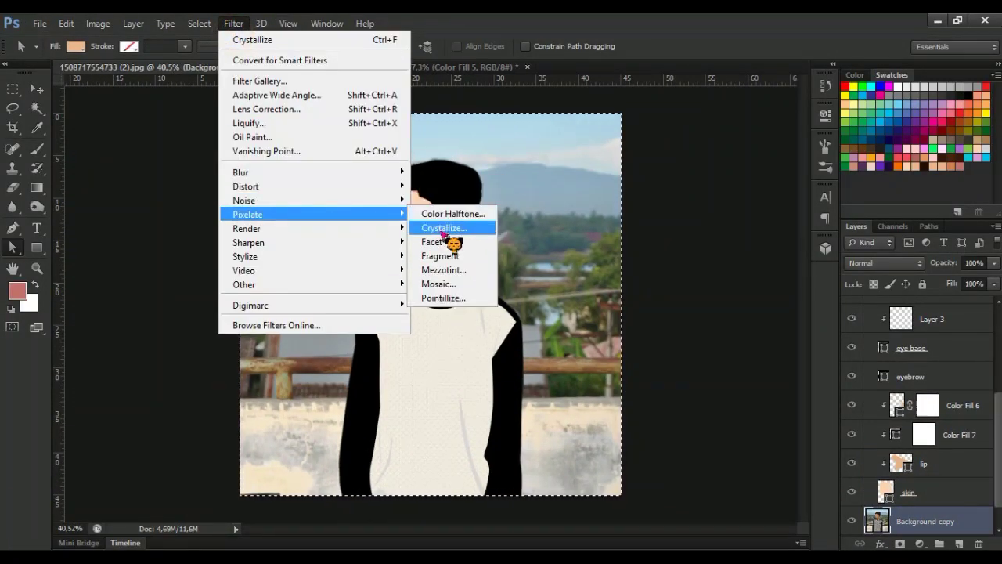
pyautogui.click(450, 228)
pyautogui.moveTo(567, 404); pyautogui.dragTo(577, 405)
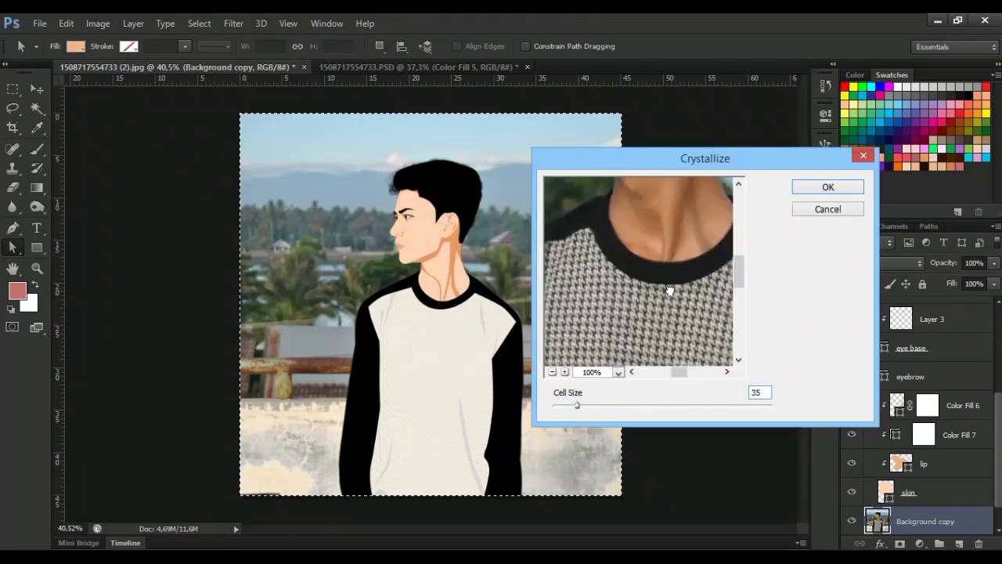
pyautogui.moveTo(680, 292); pyautogui.dragTo(546, 292)
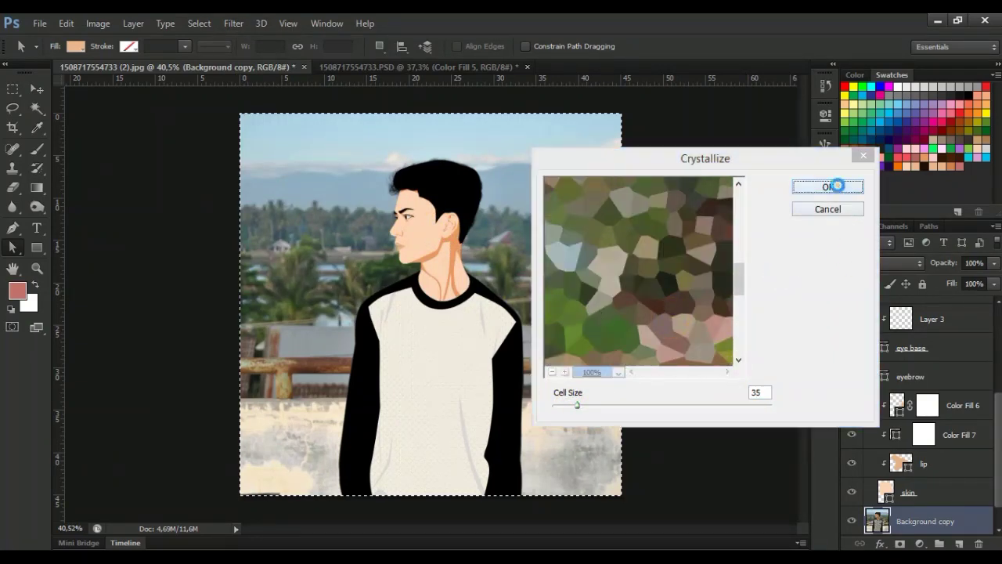
pyautogui.click(830, 187)
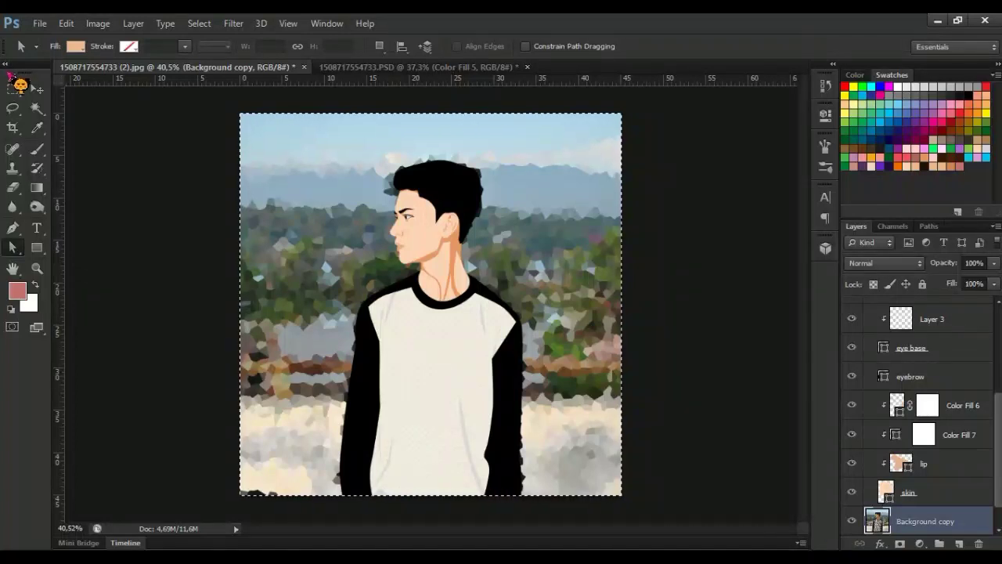
pyautogui.hotkey('ctrl', 'd')
# Switch to the Smudge Tool with strength set to 100%
pyautogui.click(15, 208)
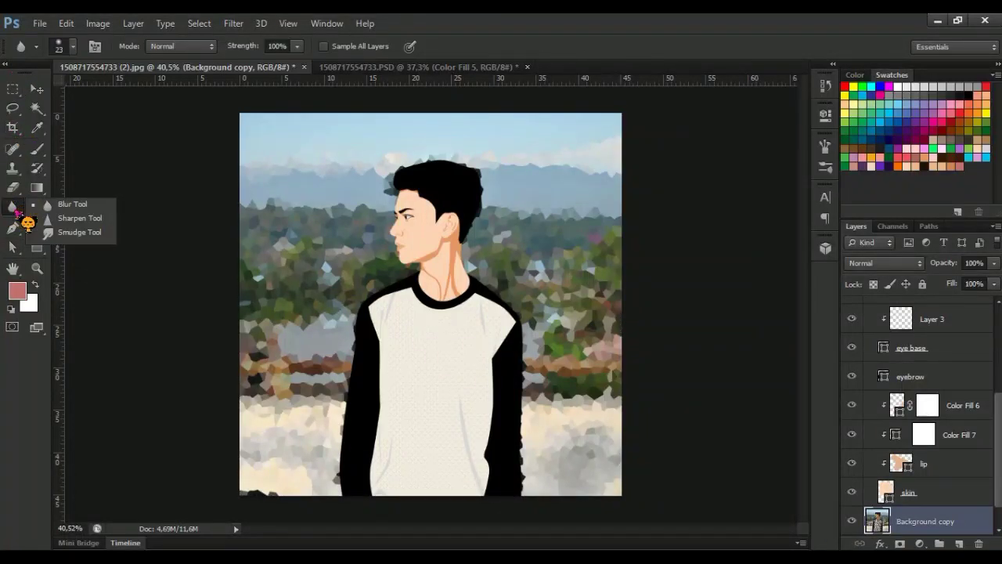
pyautogui.click(78, 233)
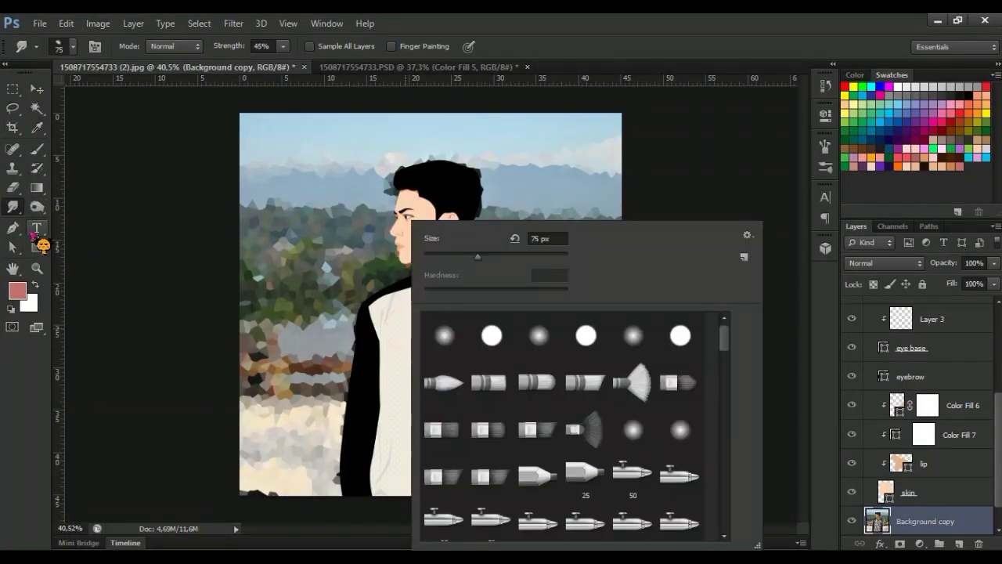
pyautogui.rightClick(11, 206)
pyautogui.click(79, 234)
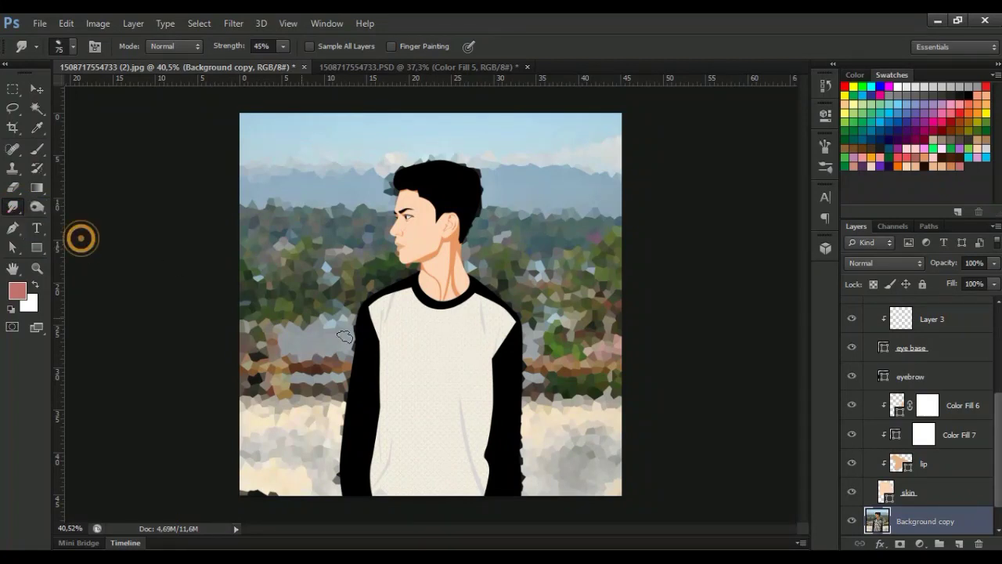
pyautogui.moveTo(283, 47); pyautogui.dragTo(325, 61)
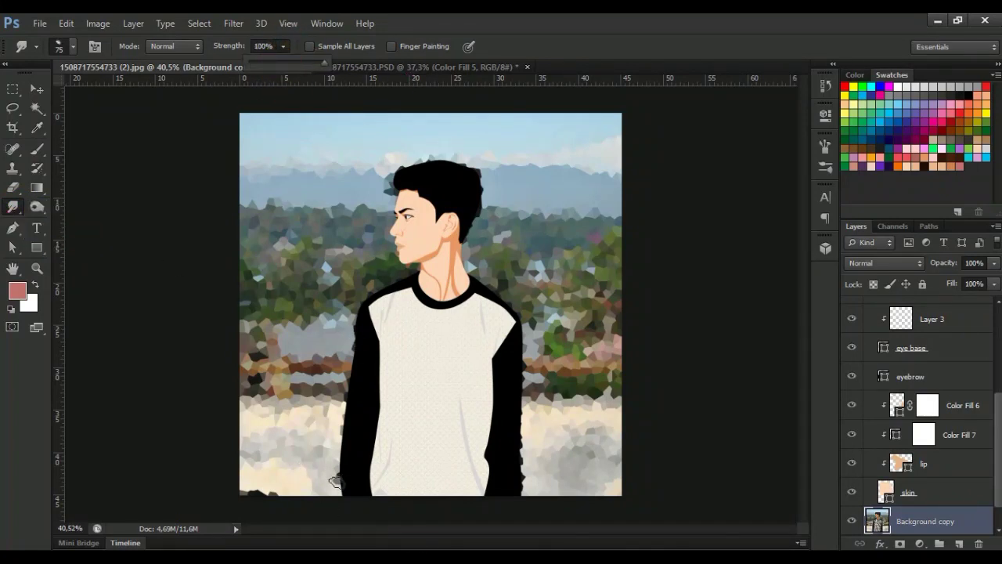
# Smudge the background along both sleeves, the left shoulder and the hair's upper-left edge
pyautogui.moveTo(345, 419); pyautogui.dragTo(354, 344)
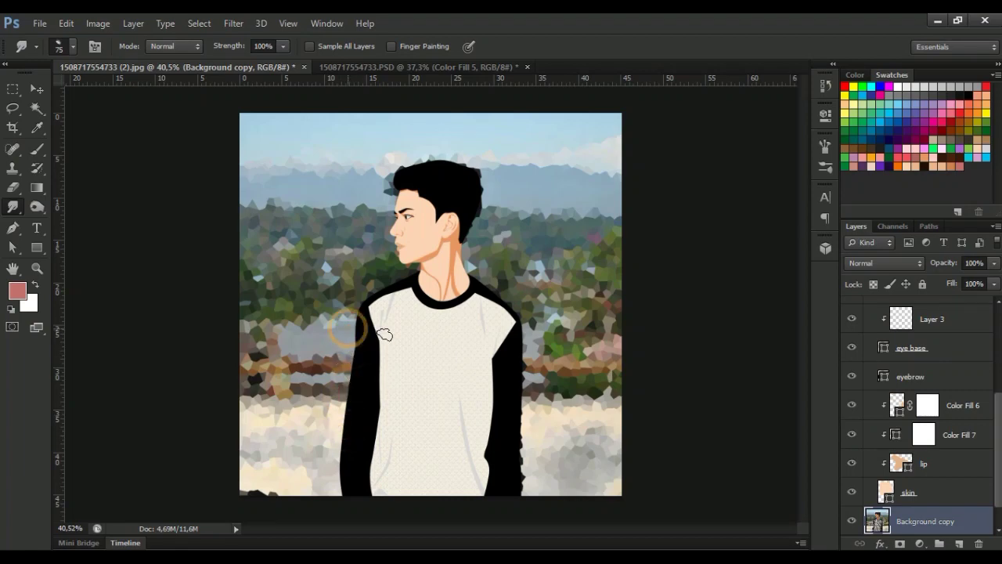
pyautogui.moveTo(351, 309); pyautogui.dragTo(407, 275)
pyautogui.moveTo(522, 393); pyautogui.dragTo(519, 488)
pyautogui.scroll(5, 466, 177)
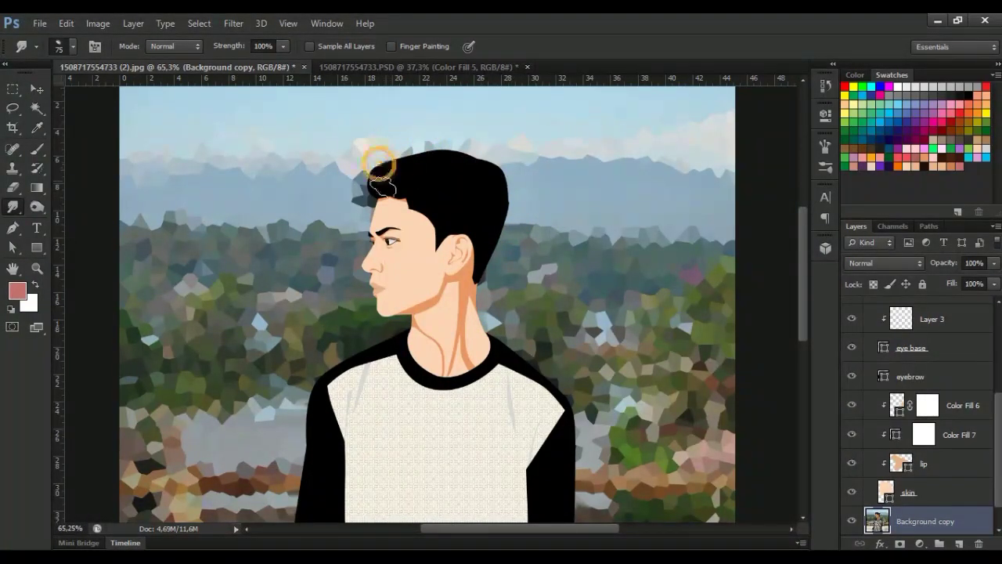
pyautogui.moveTo(392, 183); pyautogui.dragTo(358, 197)
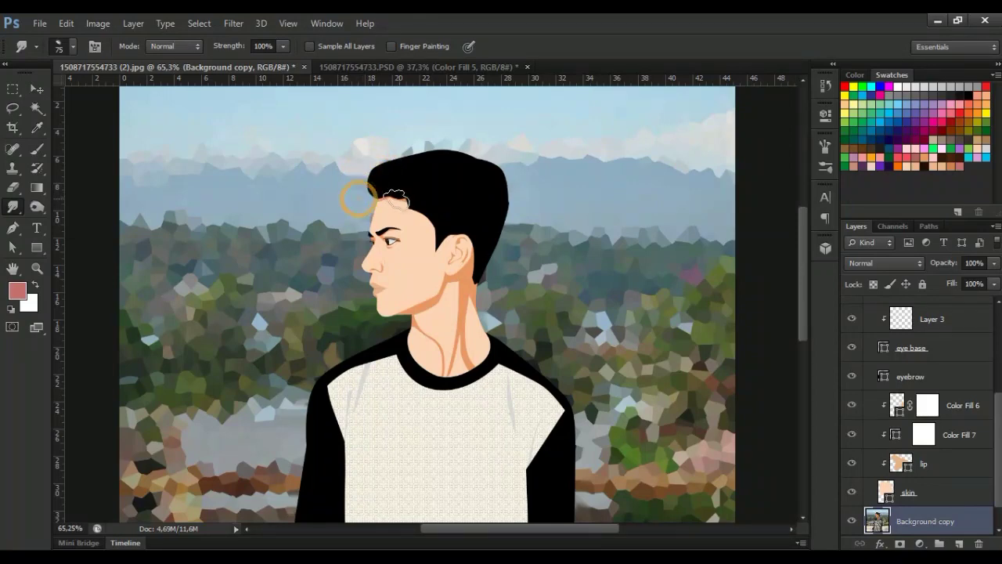
pyautogui.scroll(5, 348, 219)
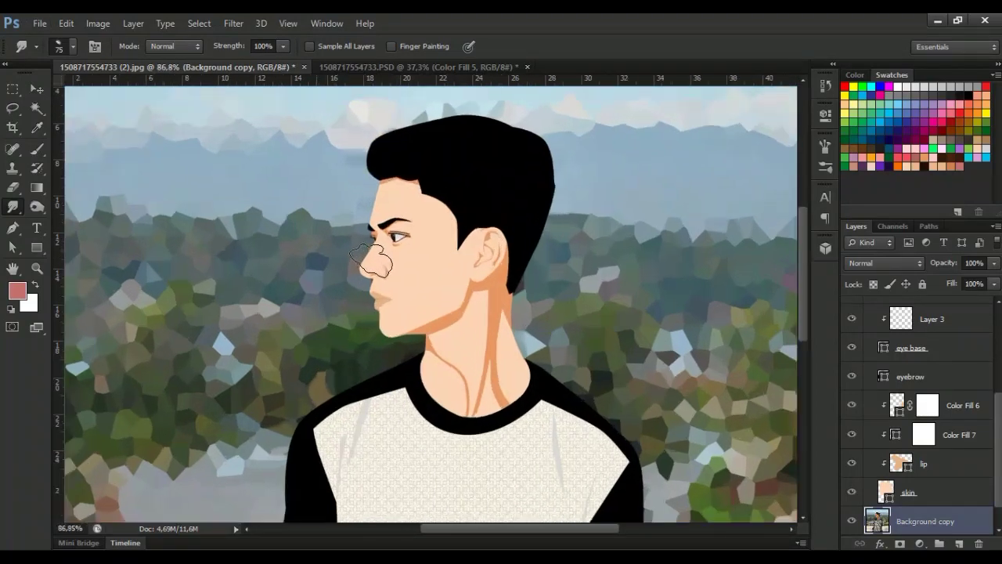
pyautogui.scroll(3, 403, 262)
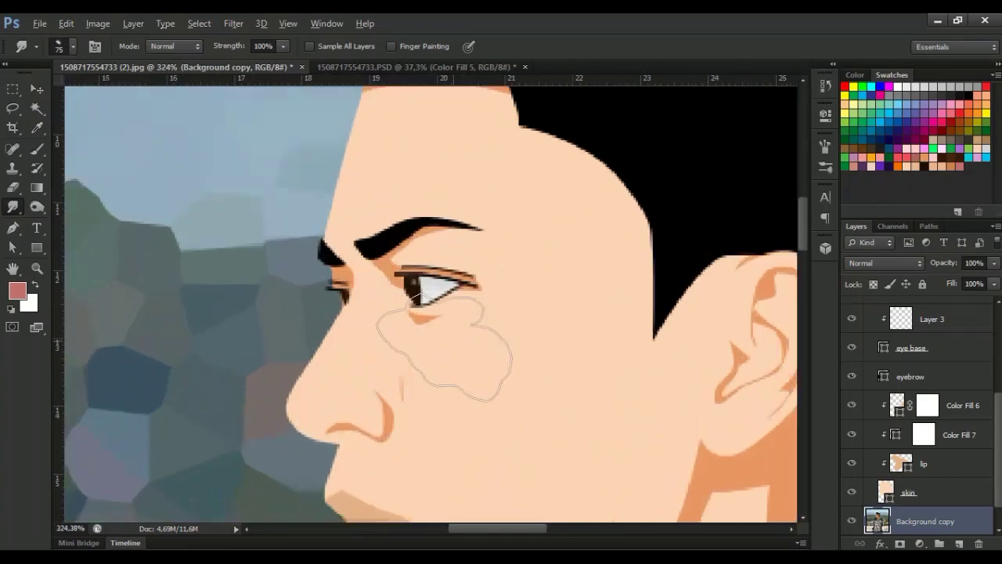
# Pick Color Fill 6 from the face's layer list, then return to Background copy
pyautogui.click(13, 229)
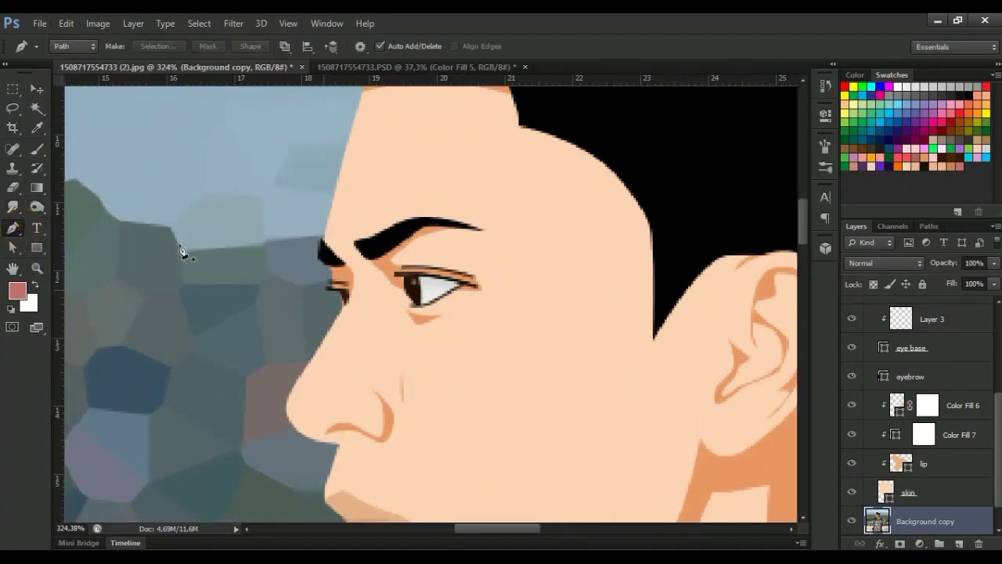
pyautogui.click(35, 90)
pyautogui.rightClick(336, 294)
pyautogui.click(395, 374)
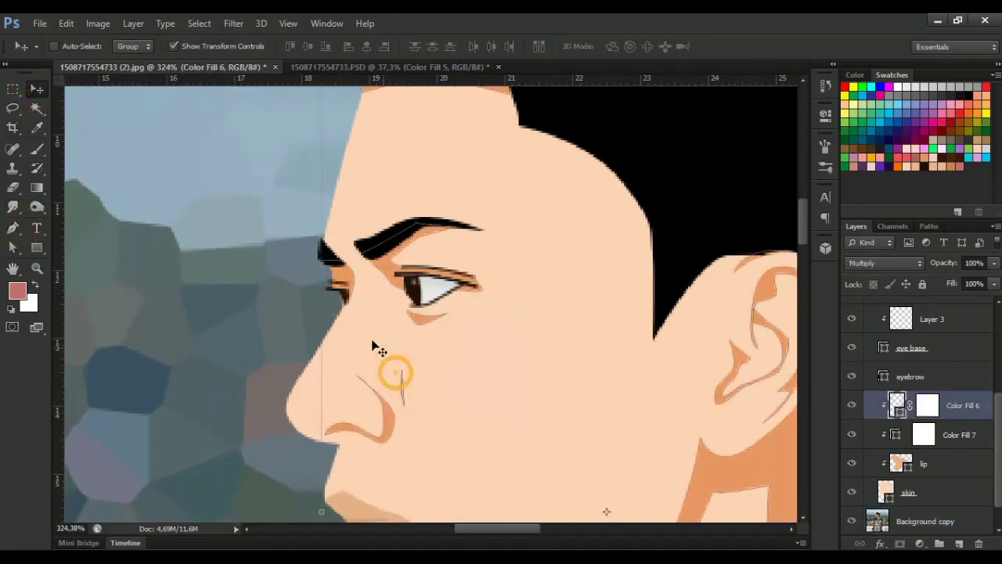
pyautogui.click(13, 246)
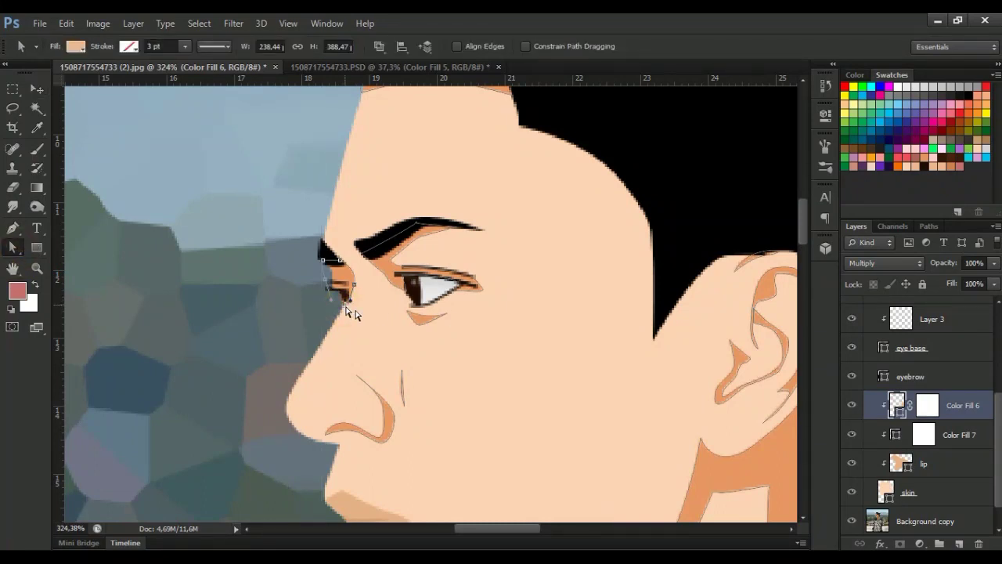
pyautogui.click(922, 523)
pyautogui.click(12, 206)
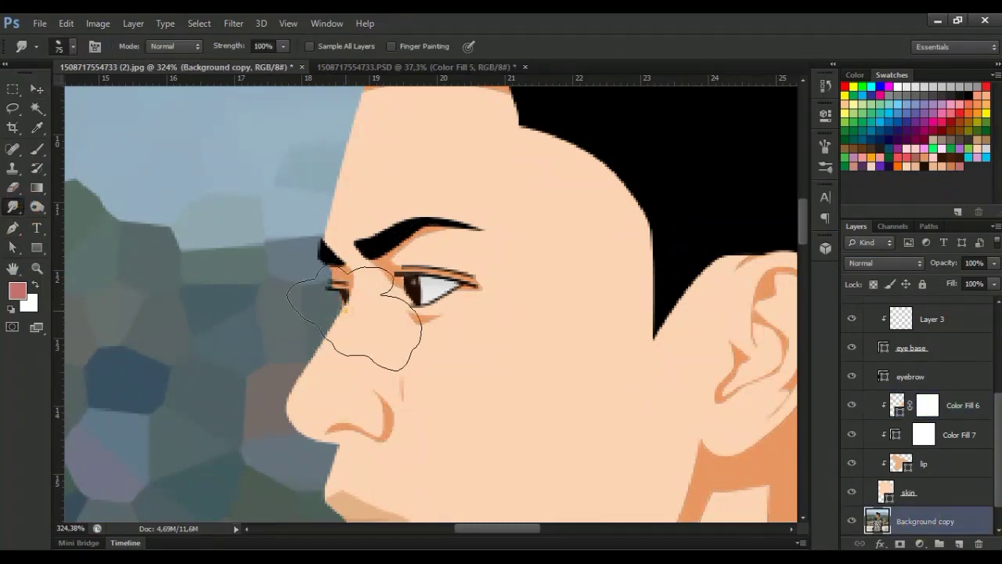
pyautogui.scroll(-5, 392, 415)
pyautogui.scroll(-2, 513, 447)
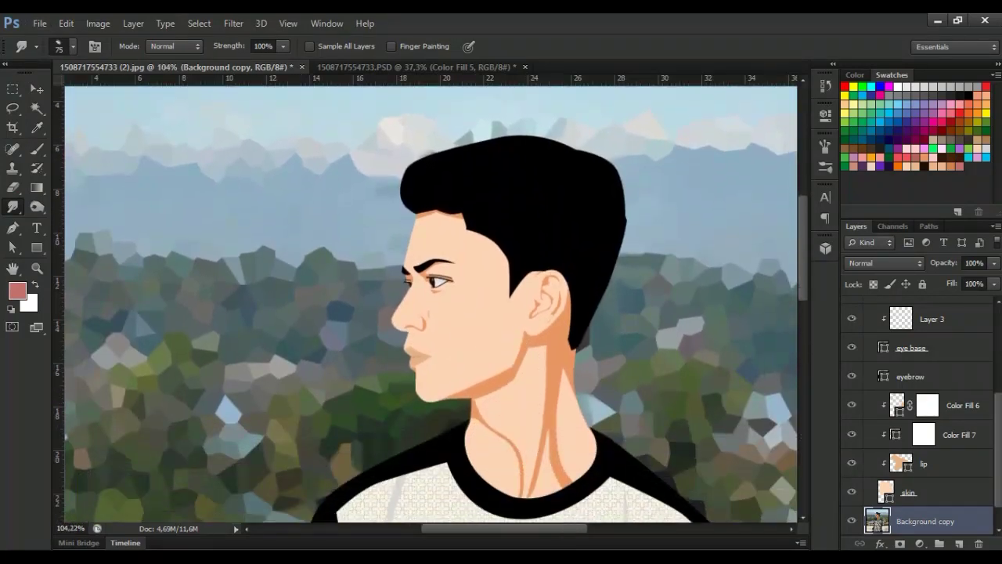
# Change the lip layer's fill colour to the brighter orange e89763
pyautogui.doubleClick(903, 463)
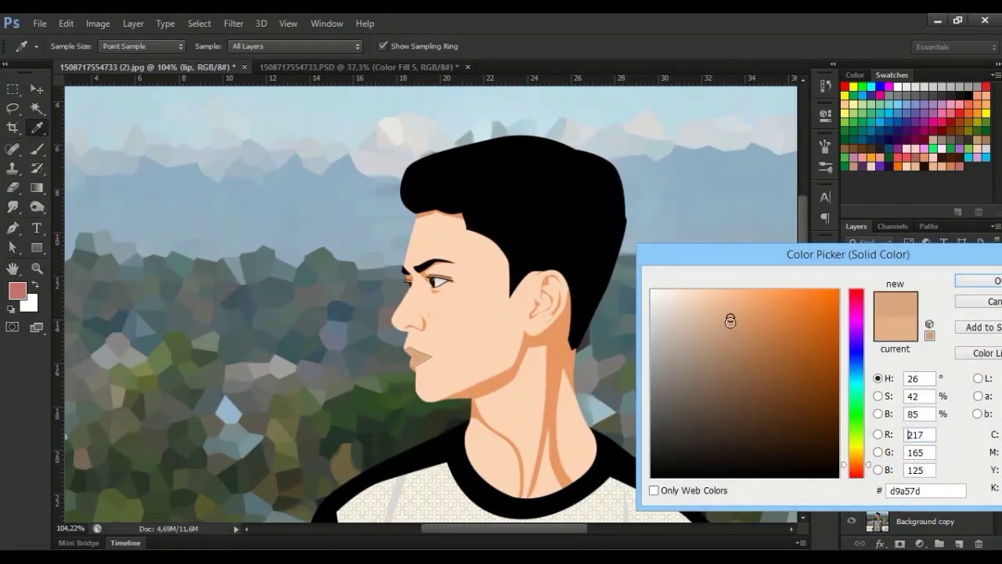
pyautogui.click(994, 280)
pyautogui.click(928, 519)
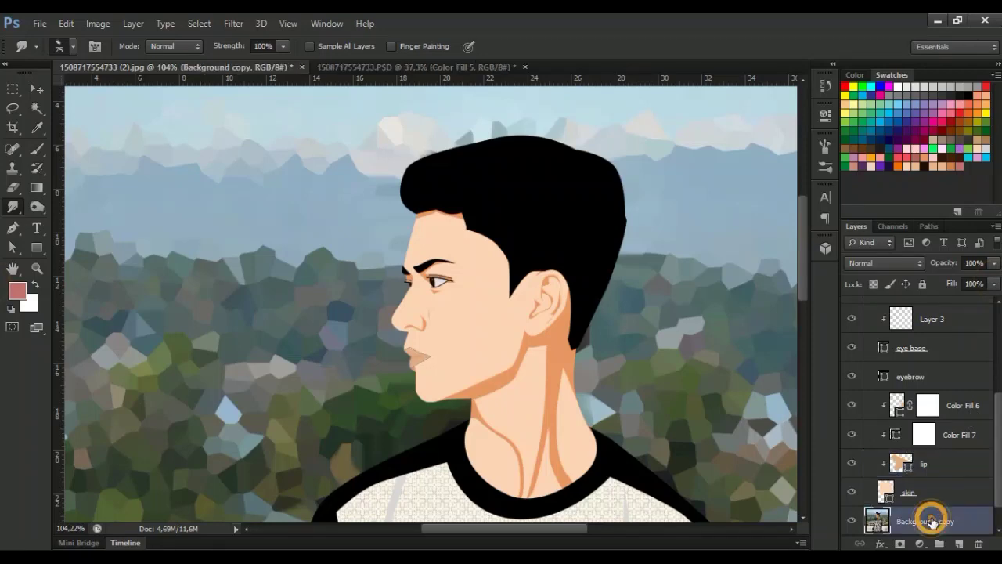
pyautogui.scroll(-1, 580, 407)
pyautogui.scroll(-6, 577, 405)
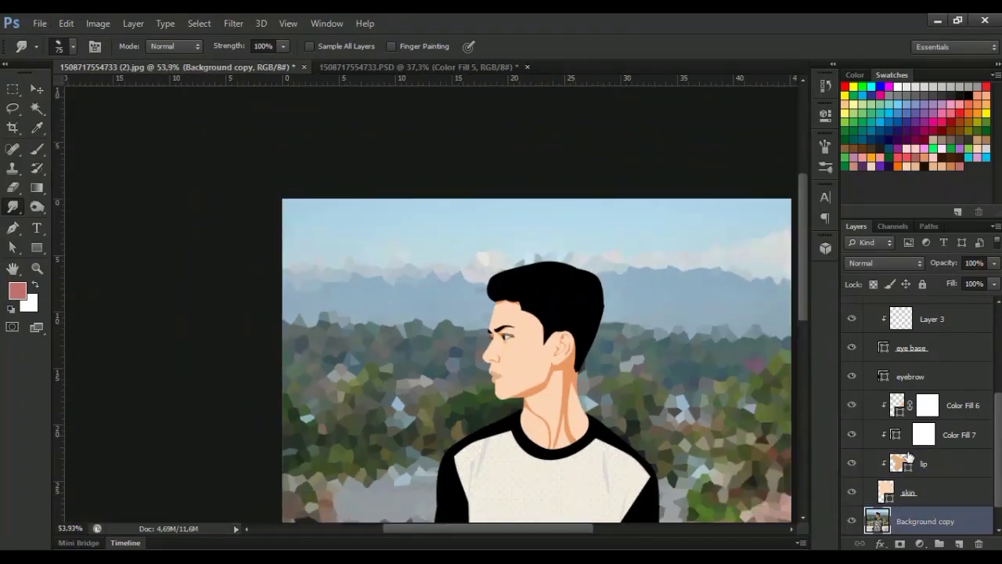
pyautogui.scroll(-3, 779, 431)
pyautogui.doubleClick(900, 463)
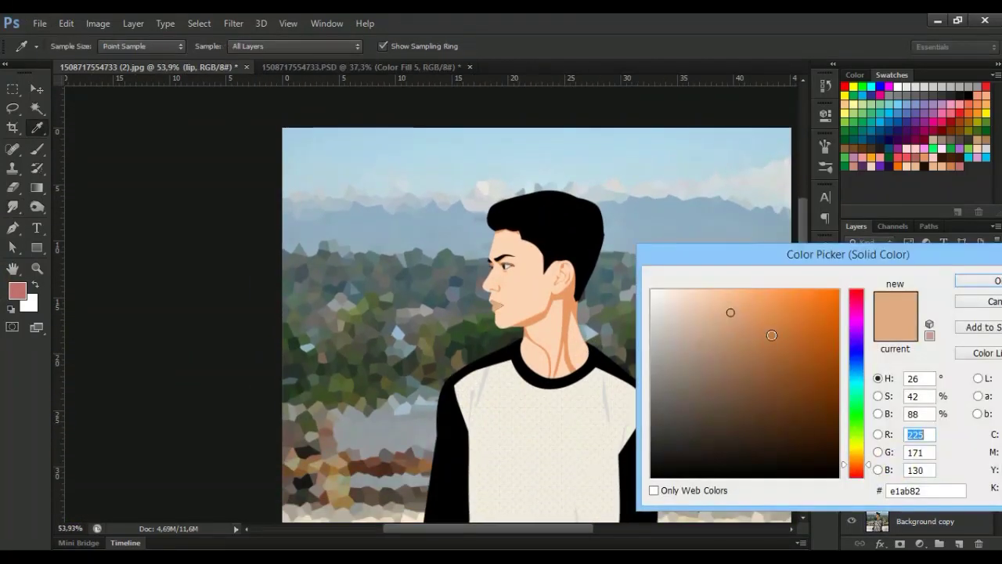
pyautogui.click(988, 280)
# On Color Fill 6, move a hairline anchor up and right with Direct Selection
pyautogui.press('r')
pyautogui.click(908, 491)
pyautogui.click(914, 521)
pyautogui.scroll(-2, 434, 168)
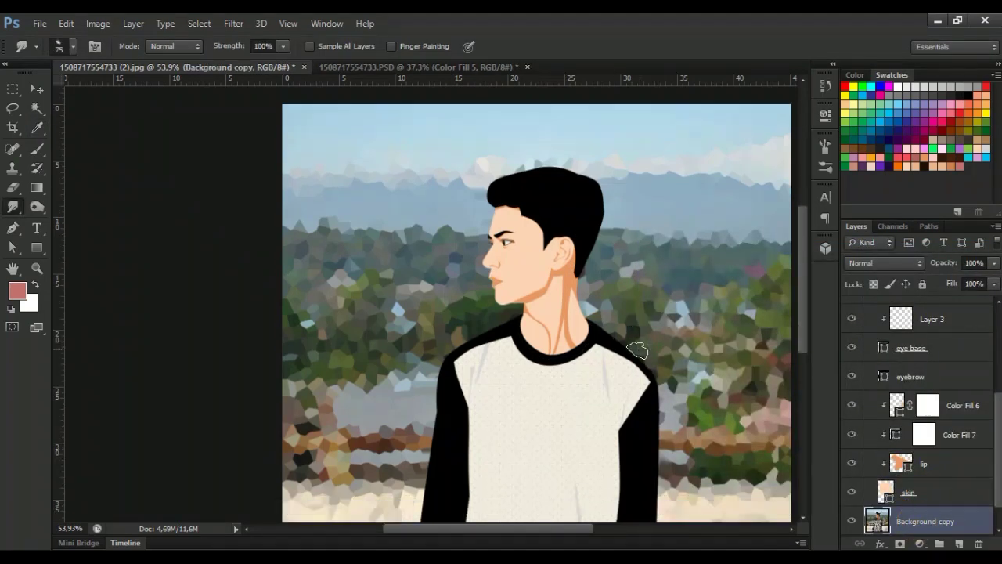
pyautogui.scroll(3, 489, 157)
pyautogui.scroll(2, 489, 157)
pyautogui.scroll(2, 514, 190)
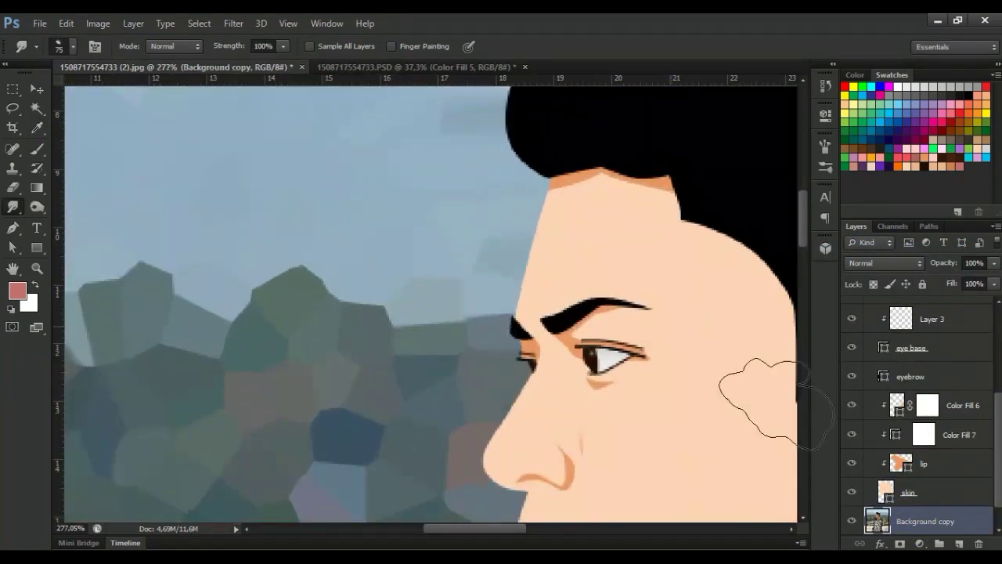
pyautogui.click(898, 405)
pyautogui.click(12, 227)
pyautogui.click(13, 246)
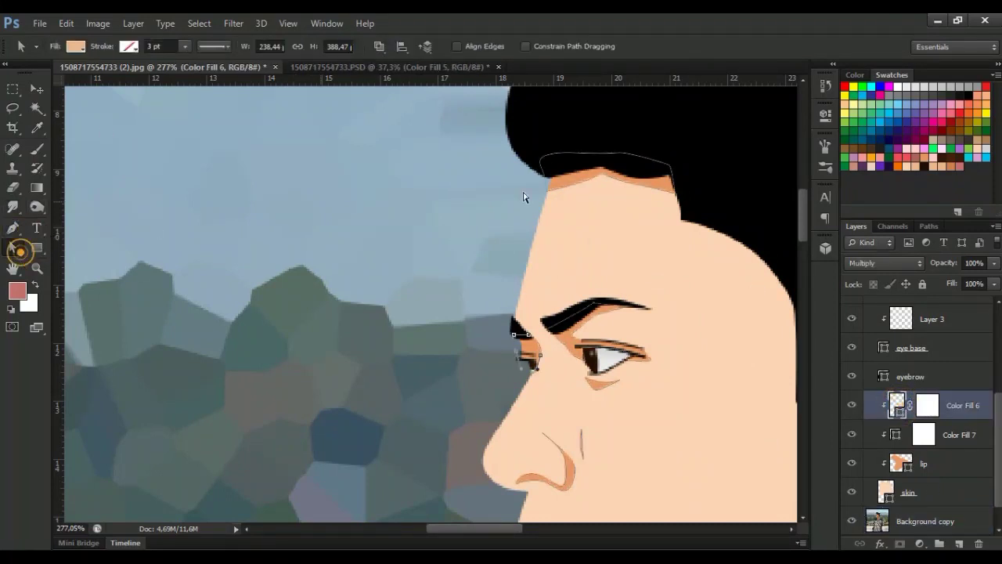
pyautogui.click(600, 174)
pyautogui.moveTo(602, 178); pyautogui.dragTo(614, 167)
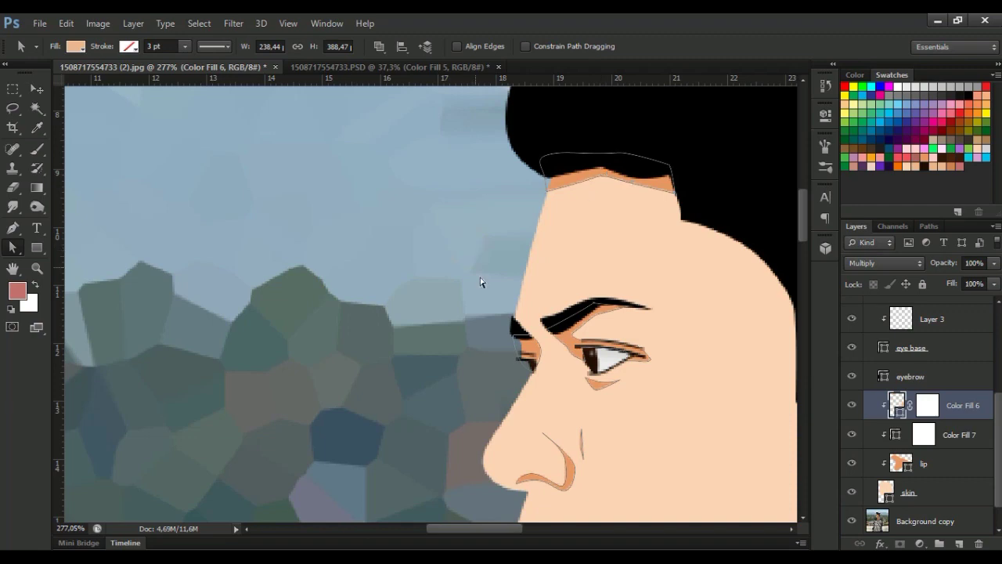
# Make Background copy the active layer again and scroll through the portrait
pyautogui.scroll(-2, 694, 313)
pyautogui.scroll(-1, 627, 487)
pyautogui.scroll(-1, 537, 532)
pyautogui.scroll(-1, 567, 538)
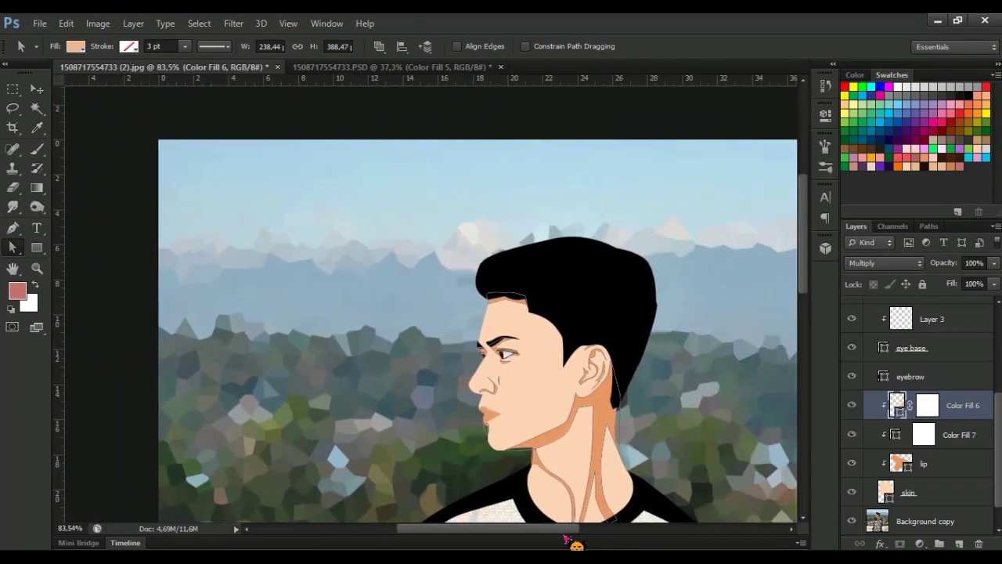
pyautogui.scroll(-1, 567, 538)
pyautogui.click(906, 520)
pyautogui.scroll(-1, 514, 535)
pyautogui.scroll(-1, 514, 535)
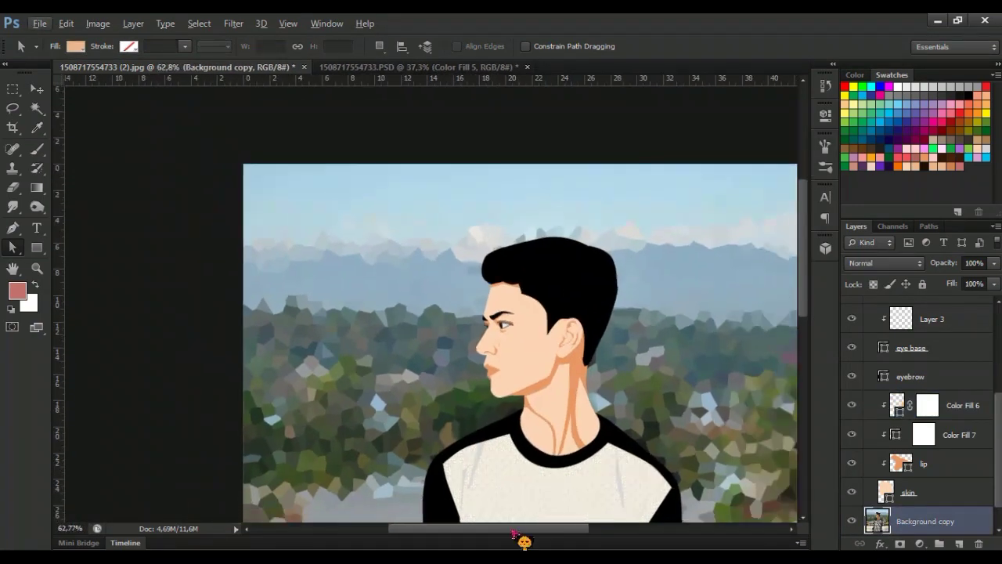
pyautogui.scroll(-1, 509, 470)
pyautogui.scroll(-1, 498, 362)
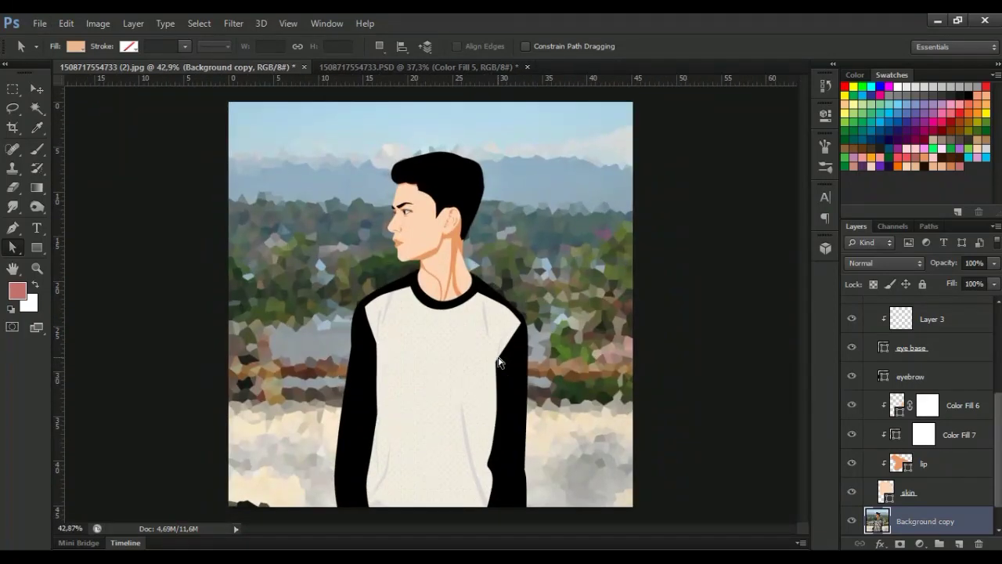